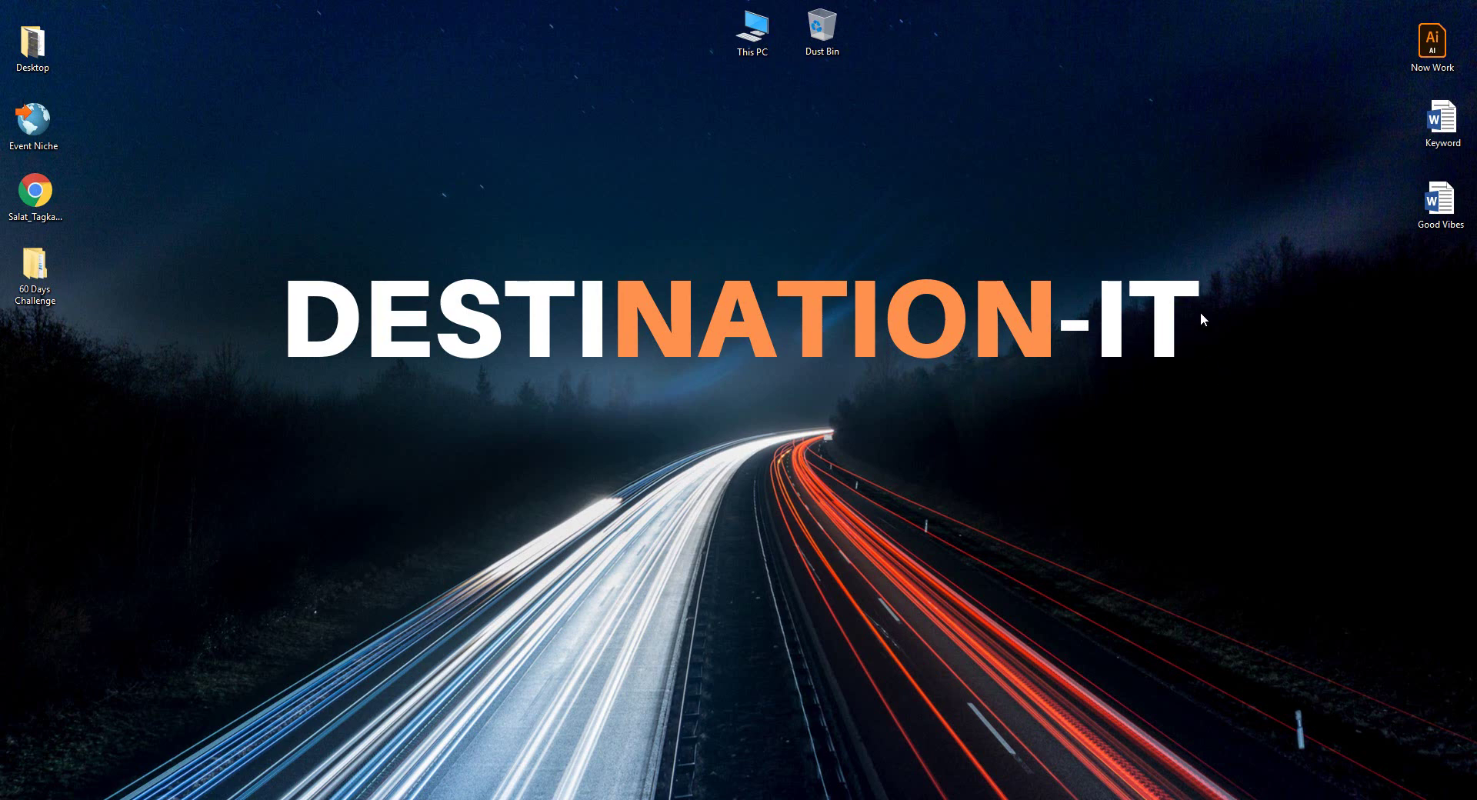
Open the Now Work.ai design file from the desktop in Illustrator
double_click(1437, 54)
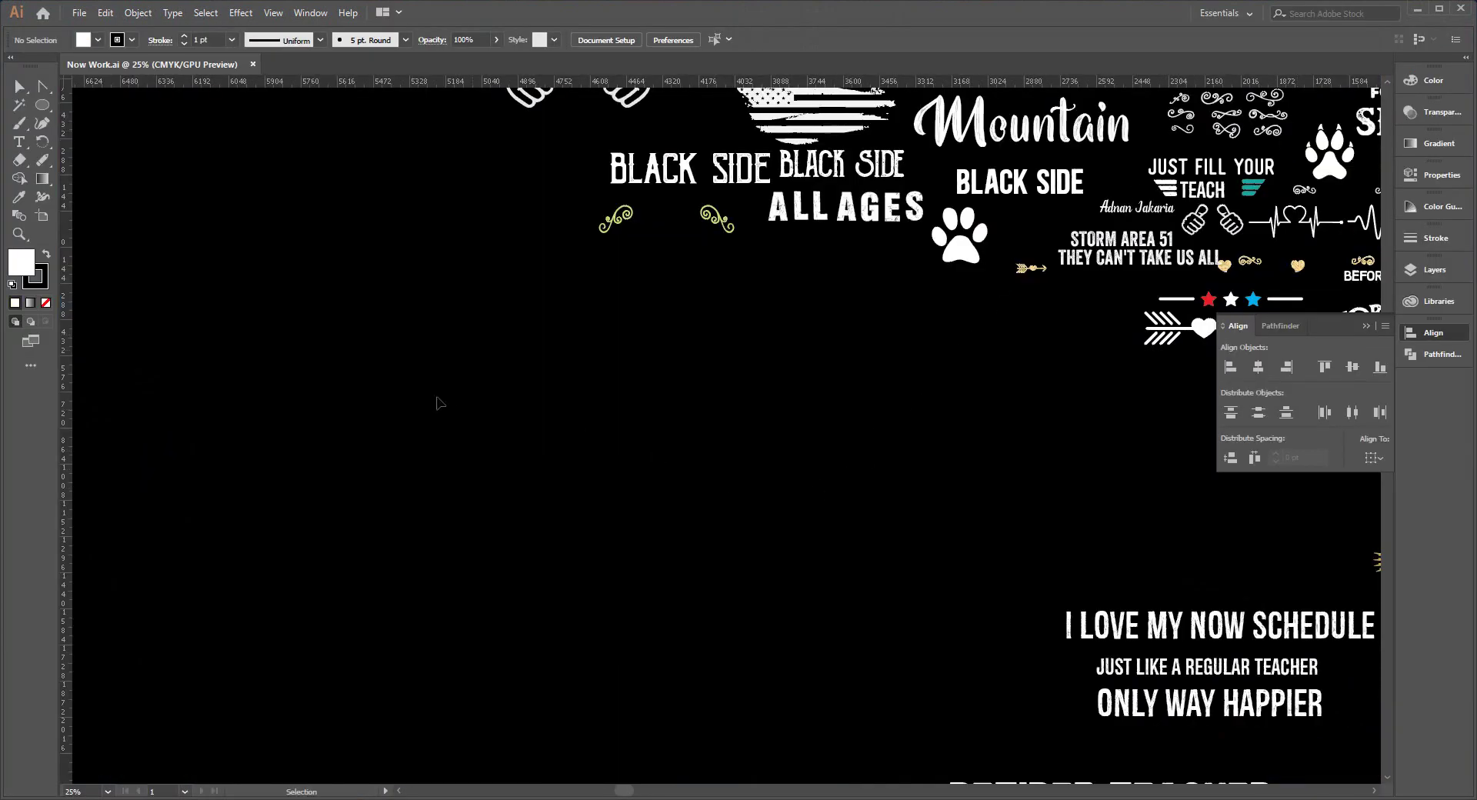
Start a new document, keeping inches with a 13 in width and 18 in height
scroll(603, 496, "down", 1)
scroll(612, 469, "up", 1)
scroll(714, 428, "down", 1)
right_click(301, 69)
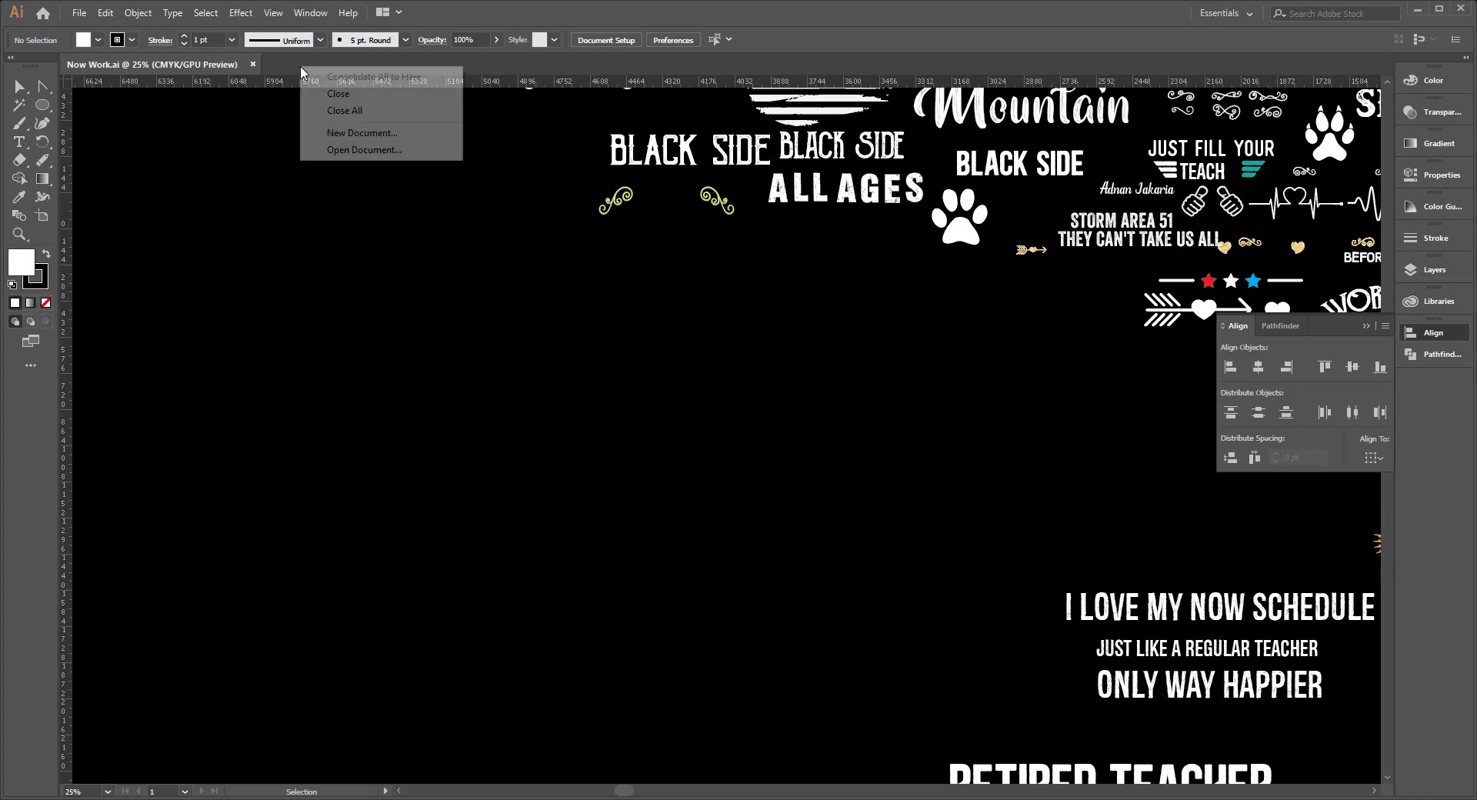
left_click(84, 13)
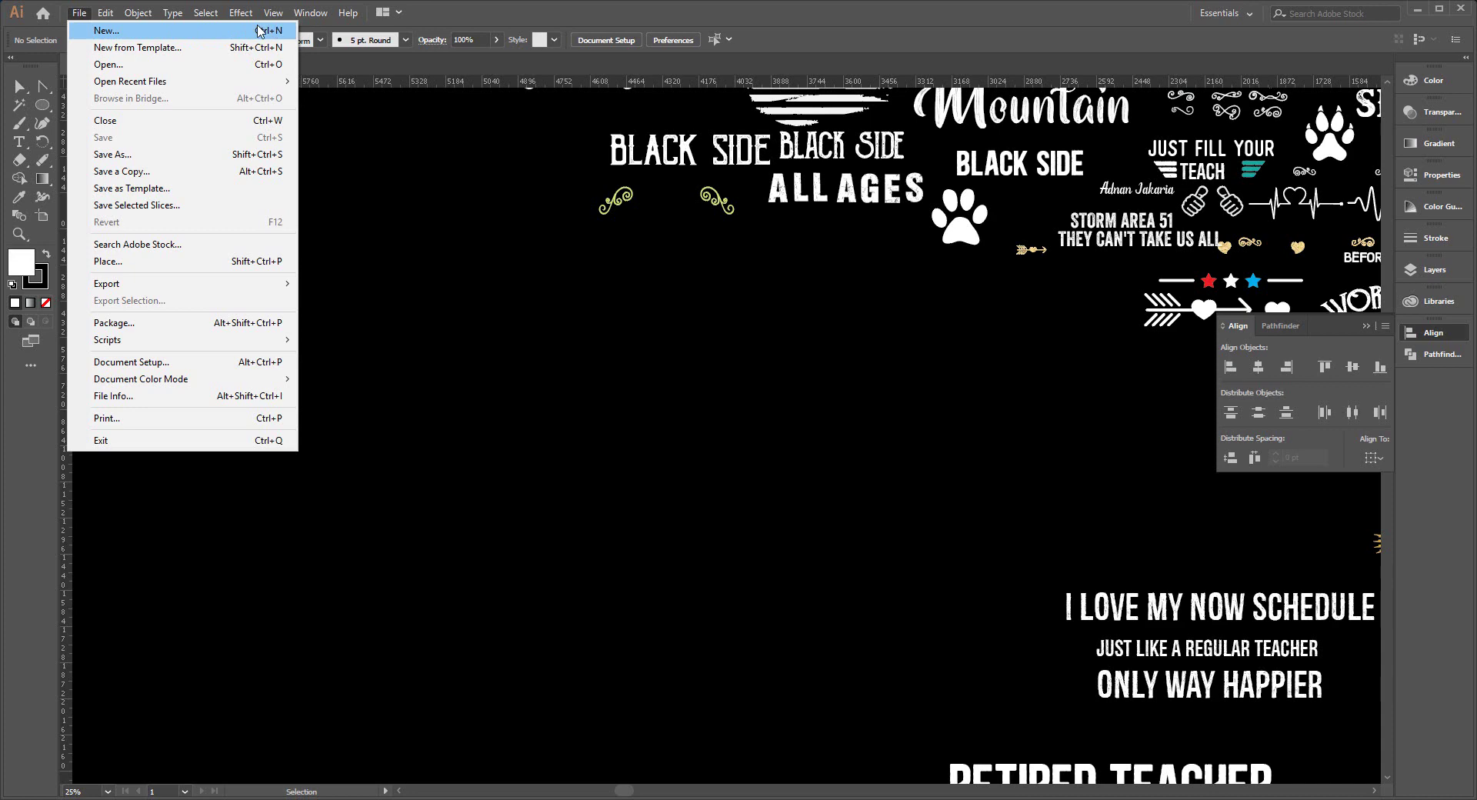
left_click(333, 108)
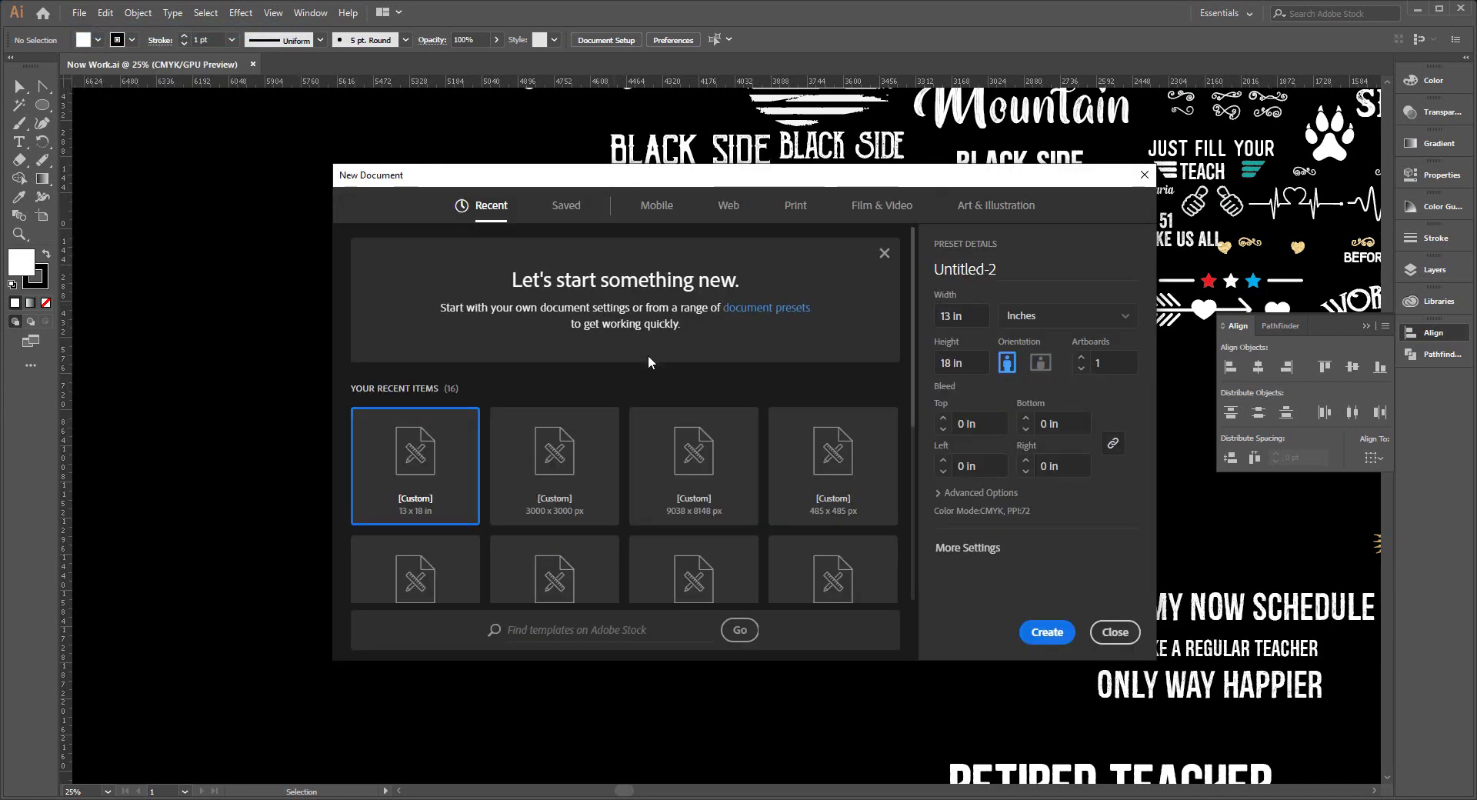
left_click(1081, 322)
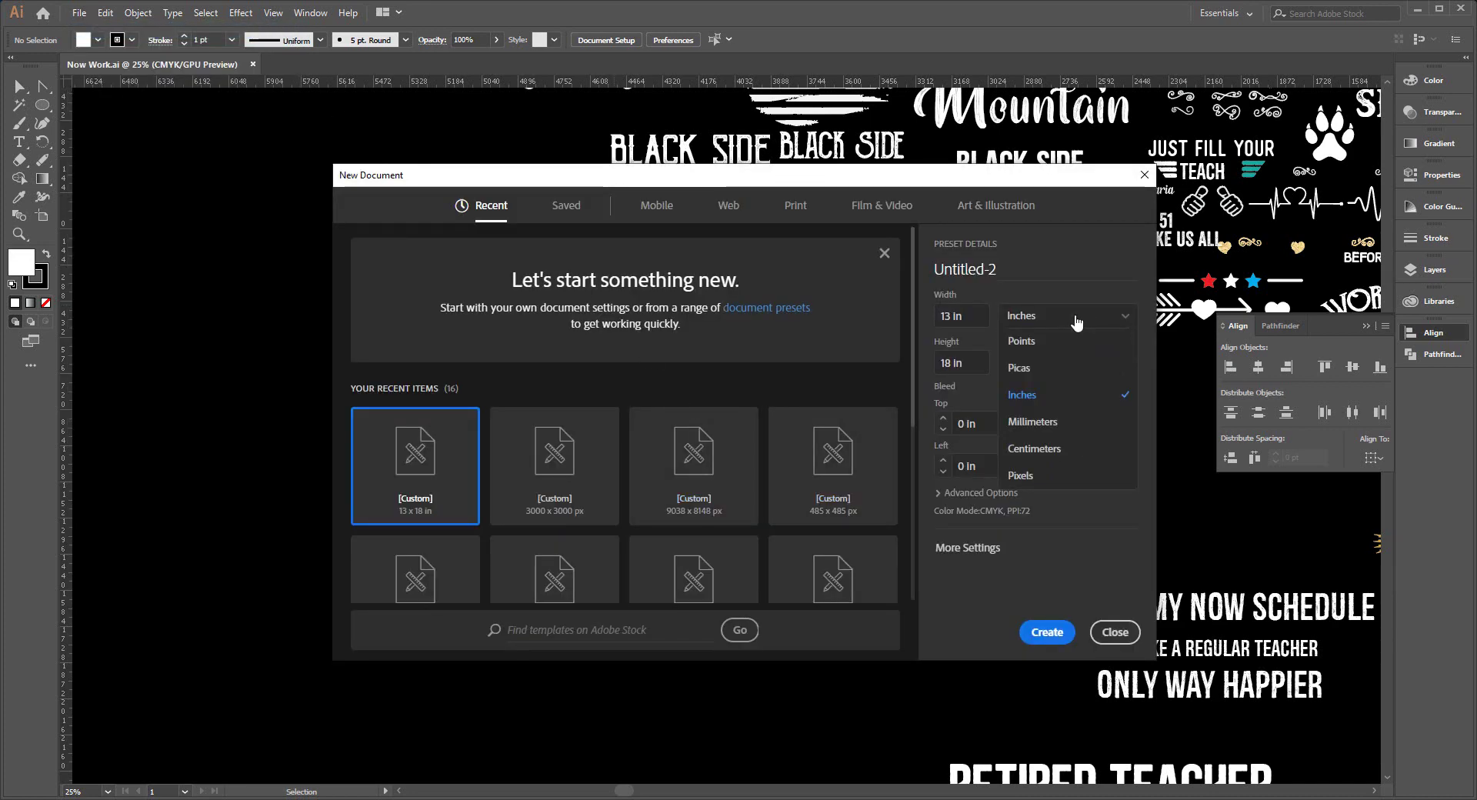
left_click(1076, 320)
left_click(1077, 321)
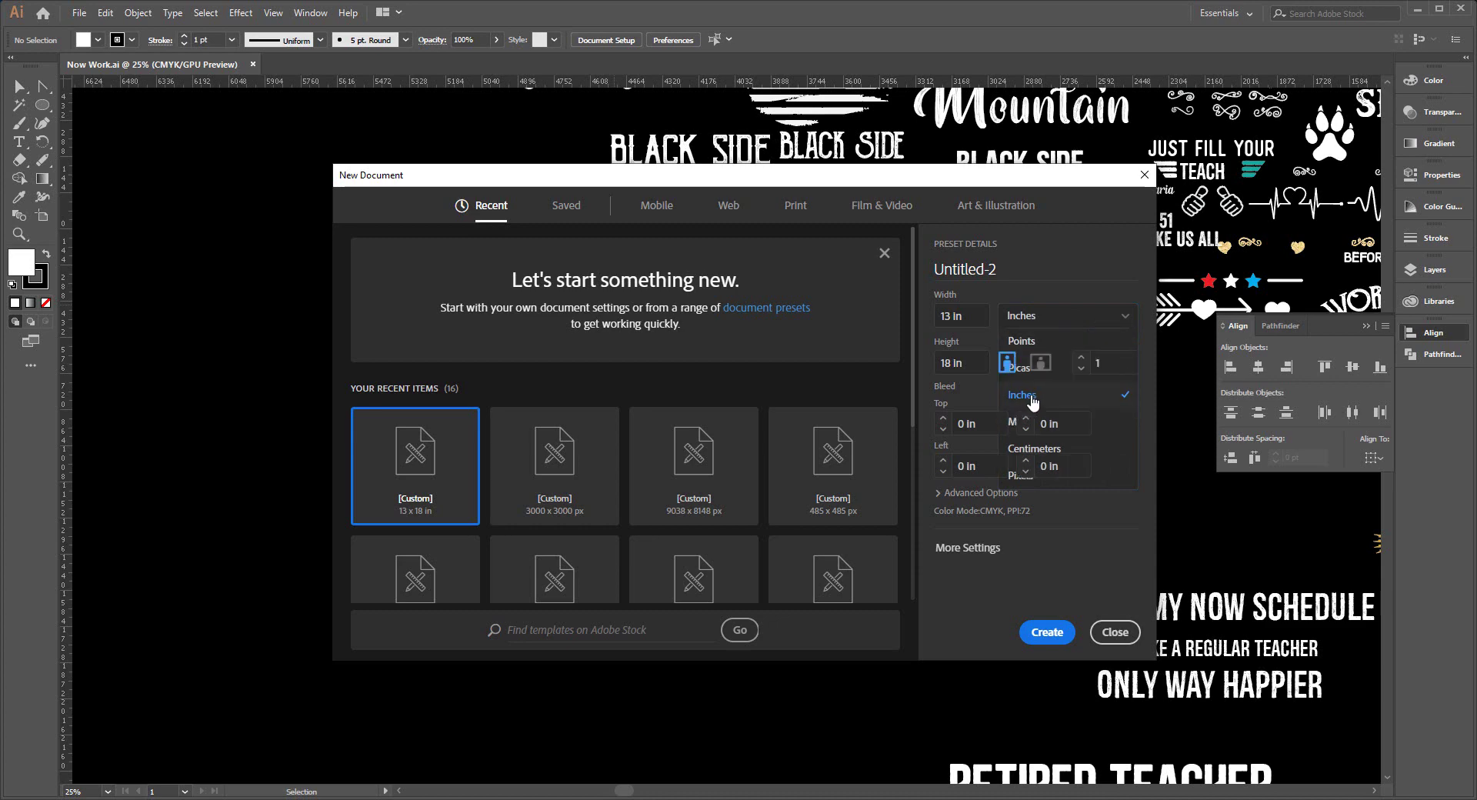
left_click(993, 360)
left_click(971, 323)
left_click(940, 364)
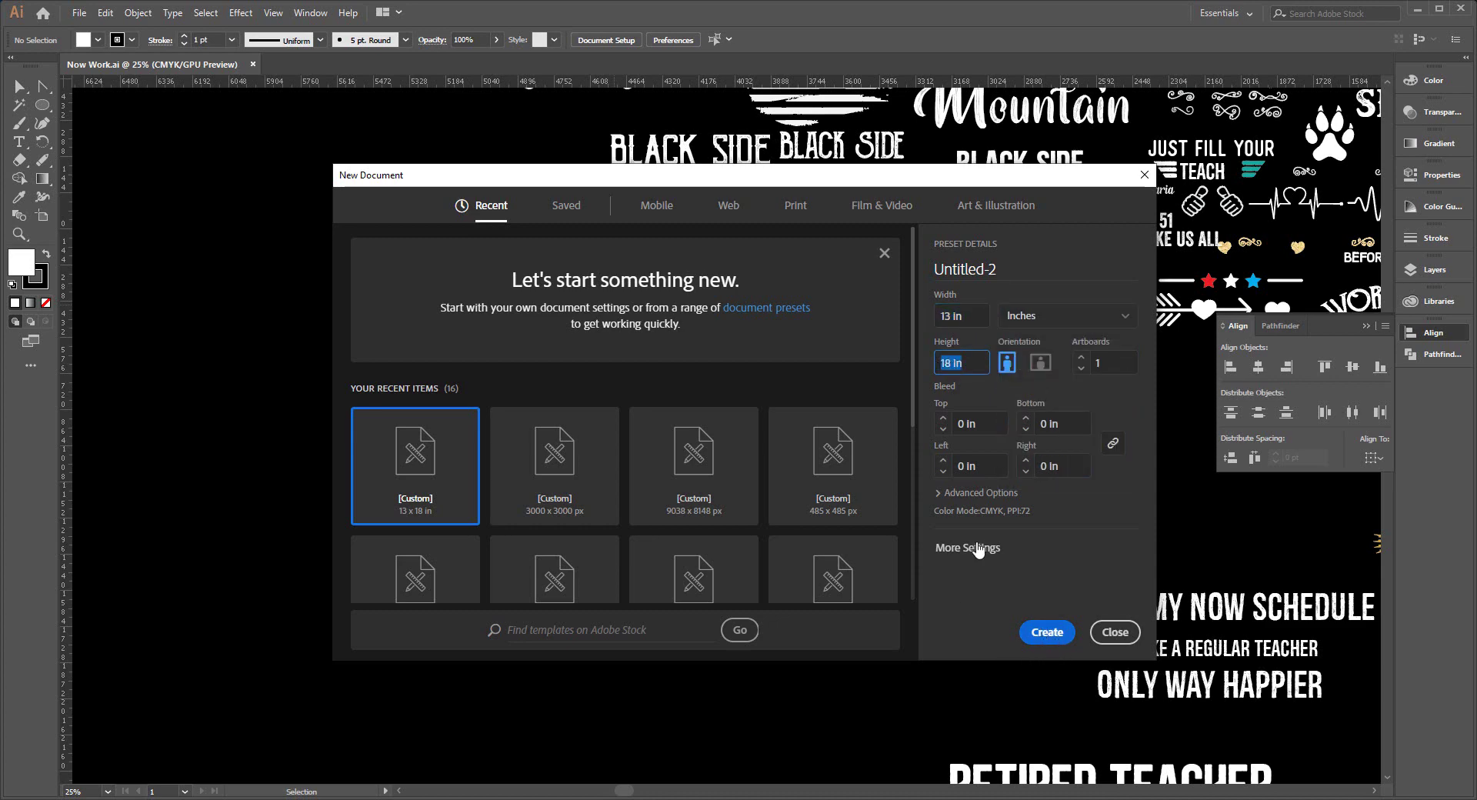
Keep CMYK, Screen (72 ppi) raster effects and Default preview, and create the document
left_click(954, 493)
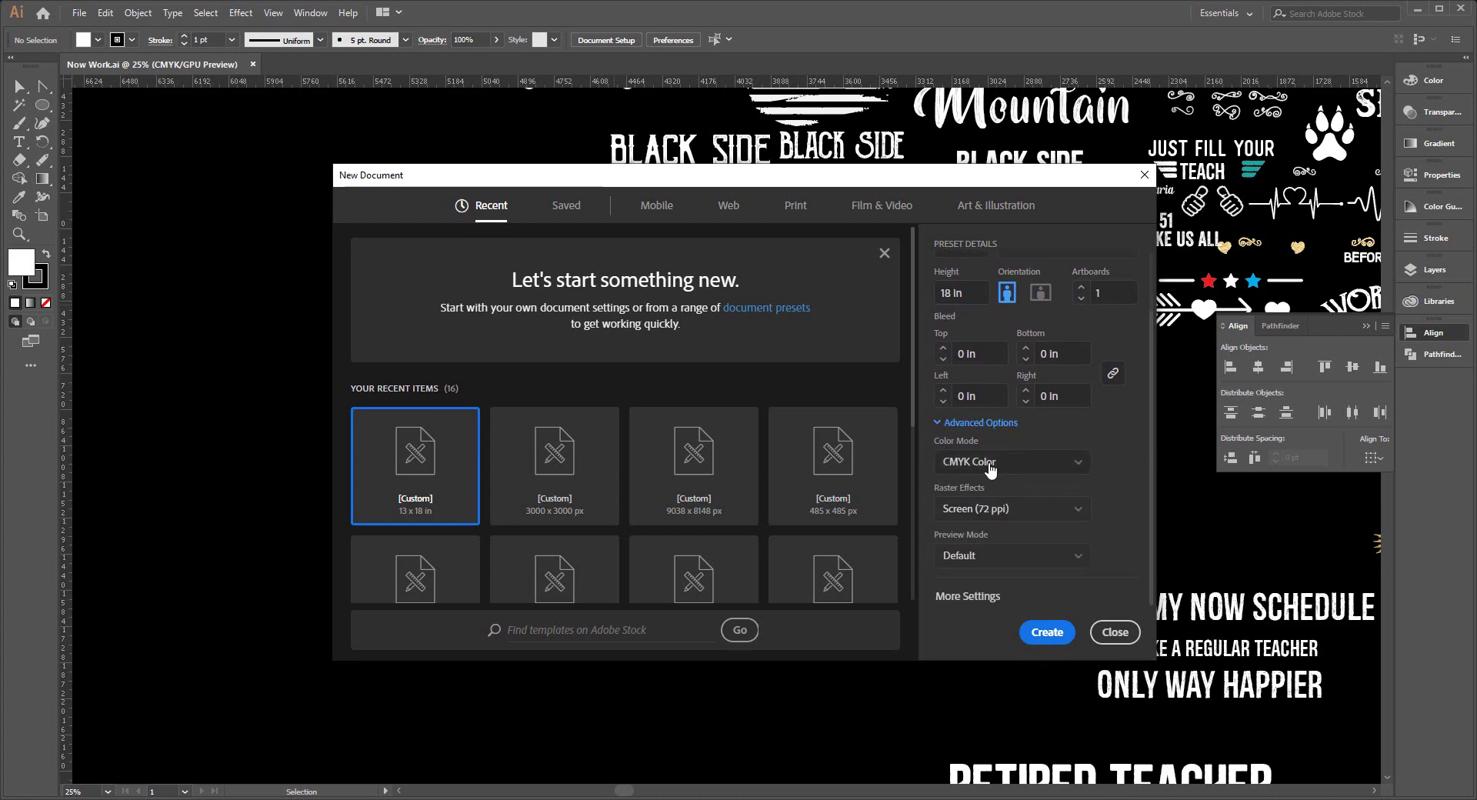
left_click(987, 521)
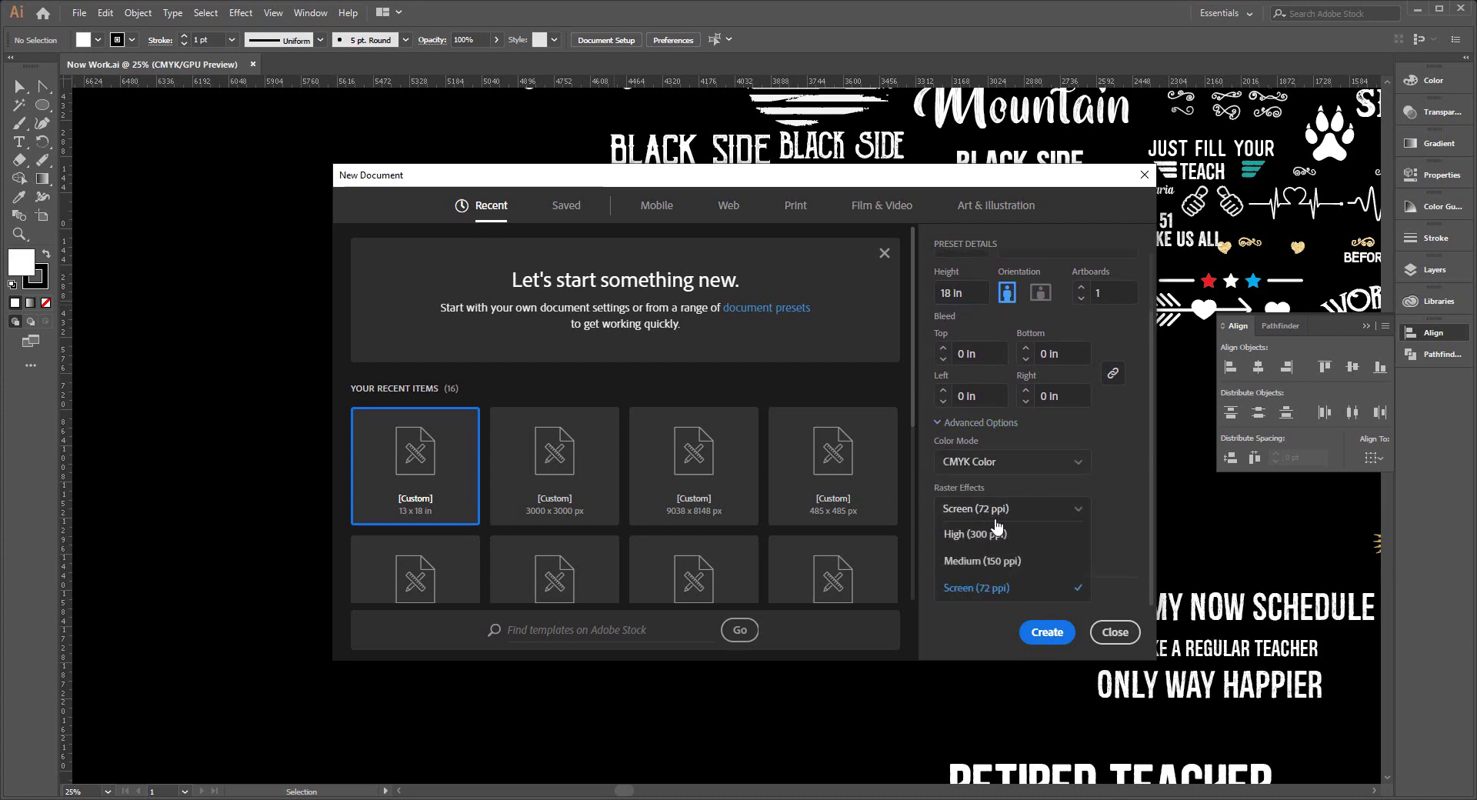
left_click(983, 589)
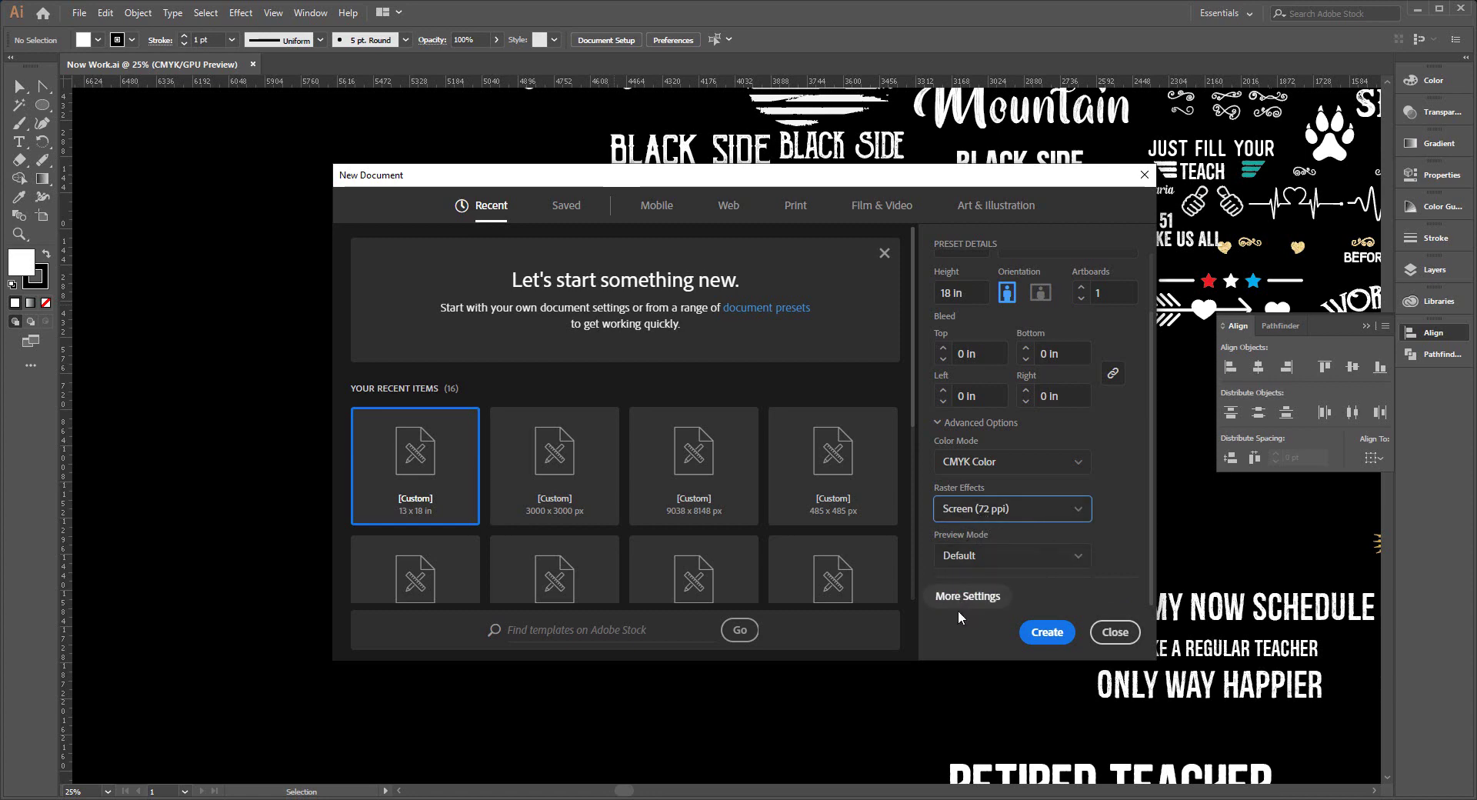
left_click(978, 544)
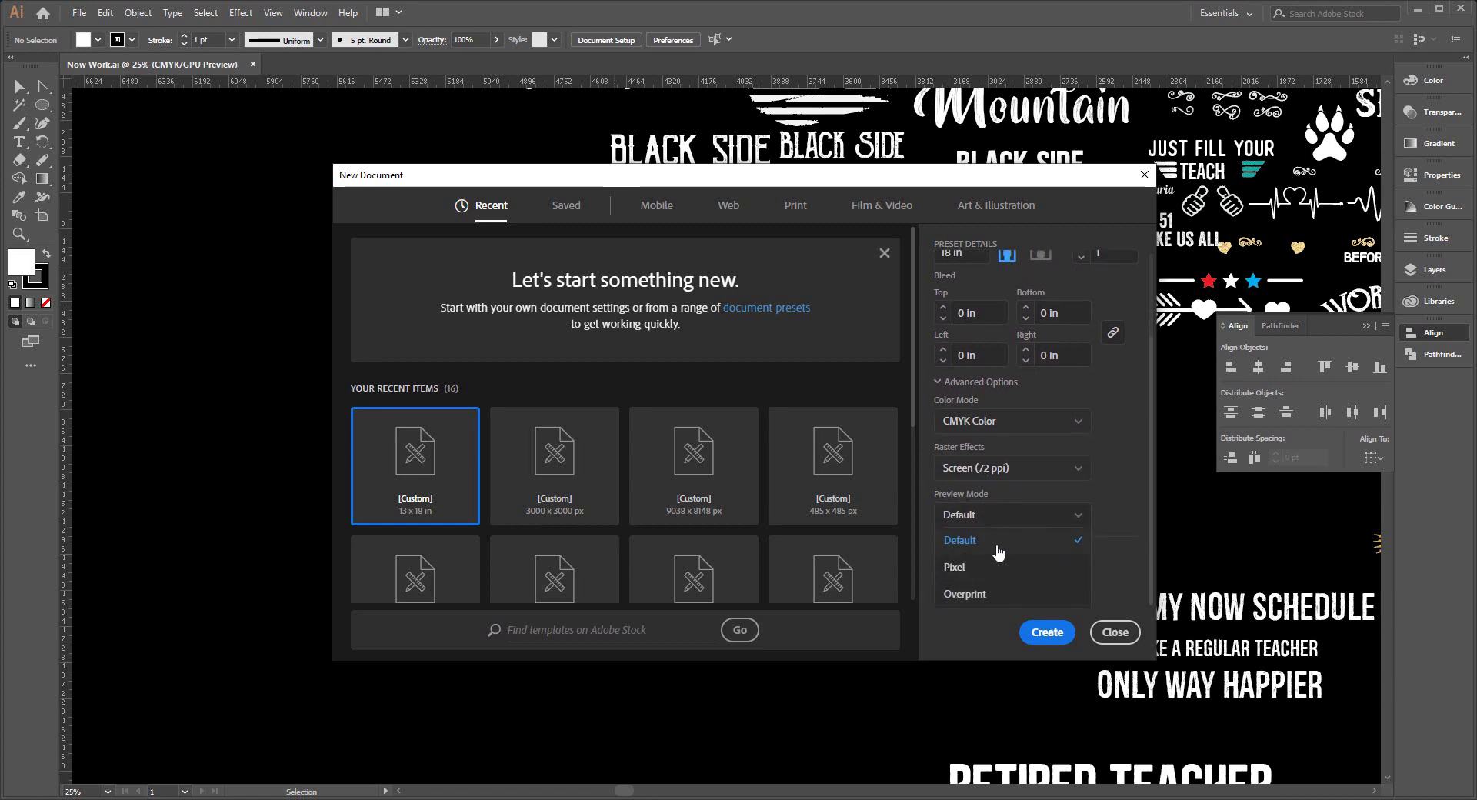
key("Escape")
left_click(1047, 631)
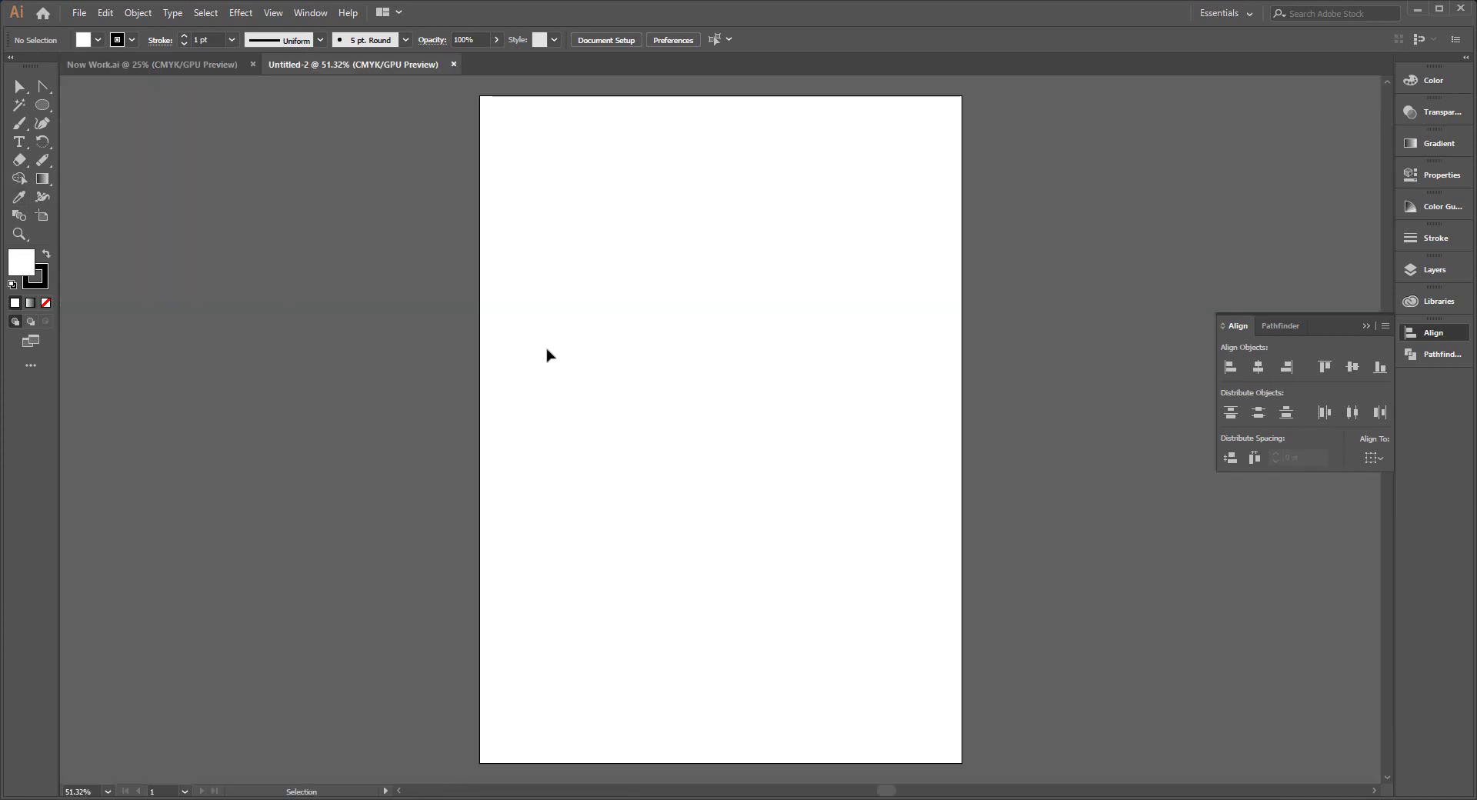
Place a new Lorem ipsum text object to the left of the artboard
scroll(512, 400, "left", 3)
scroll(512, 399, "left", 1)
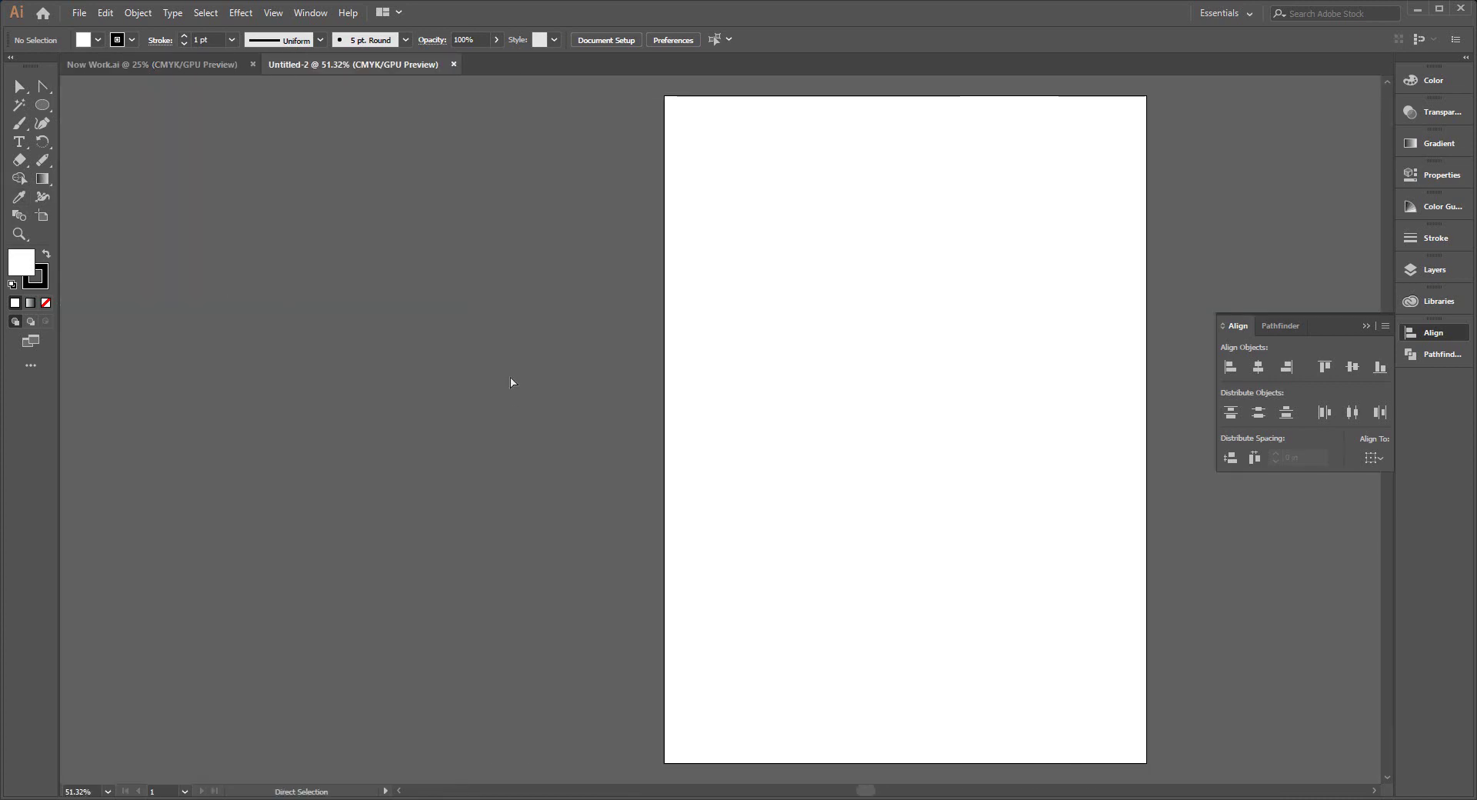
scroll(508, 381, "left", 1)
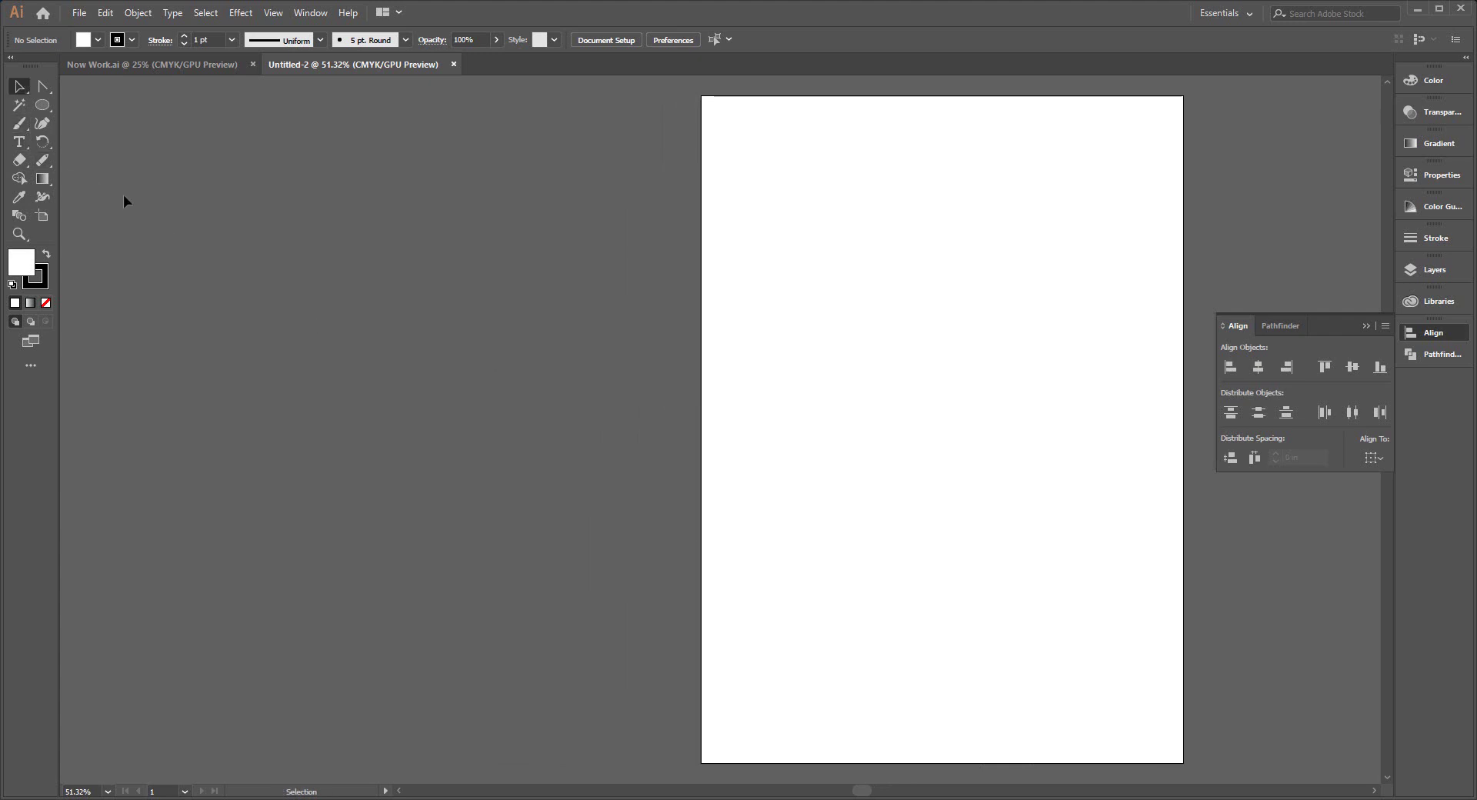
key("m")
key("t")
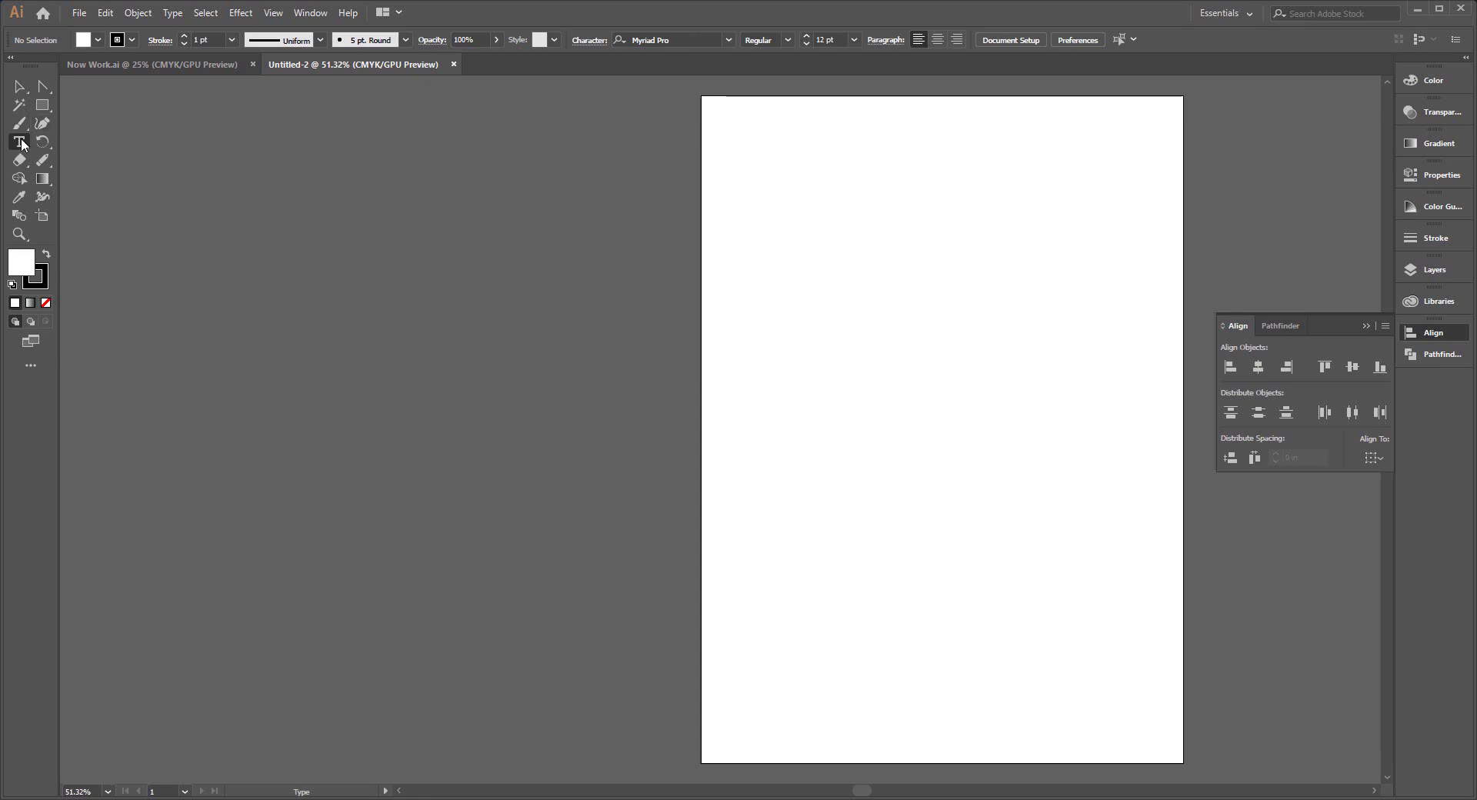
left_click(350, 242)
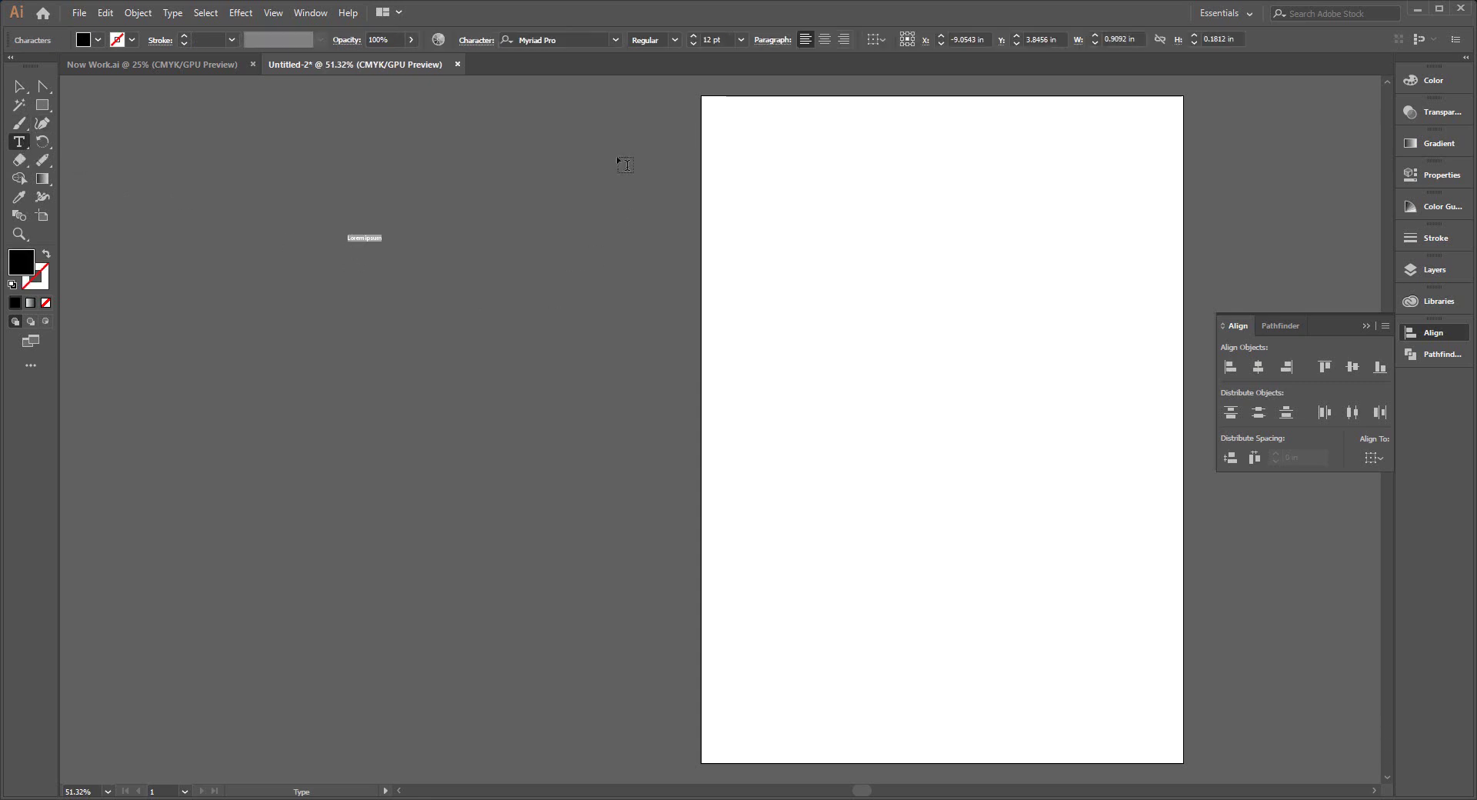
Set the text to Myriad Pro 72 pt, enlarge it to about 116.56 pt, and select it all
left_click(620, 40)
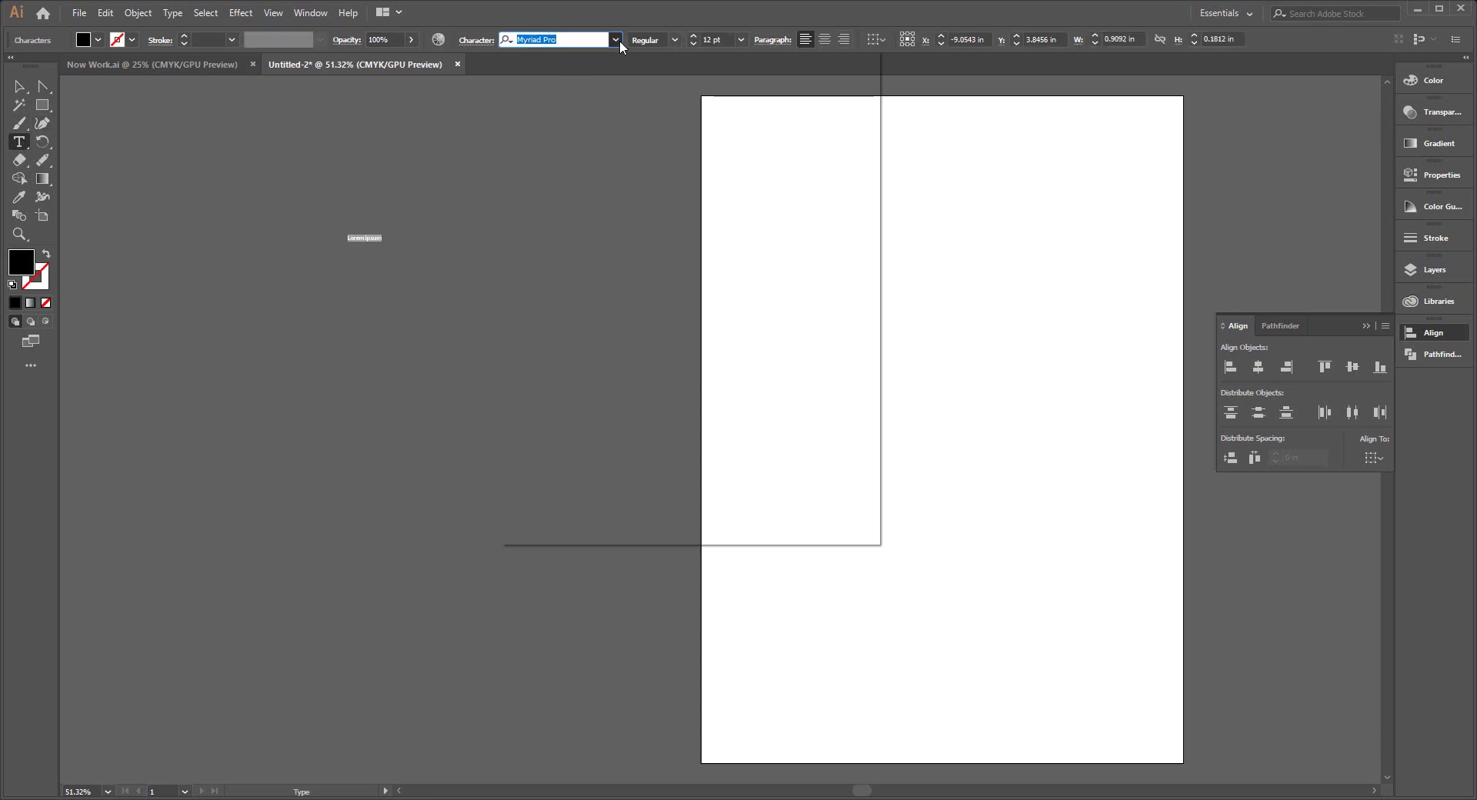
left_click(675, 41)
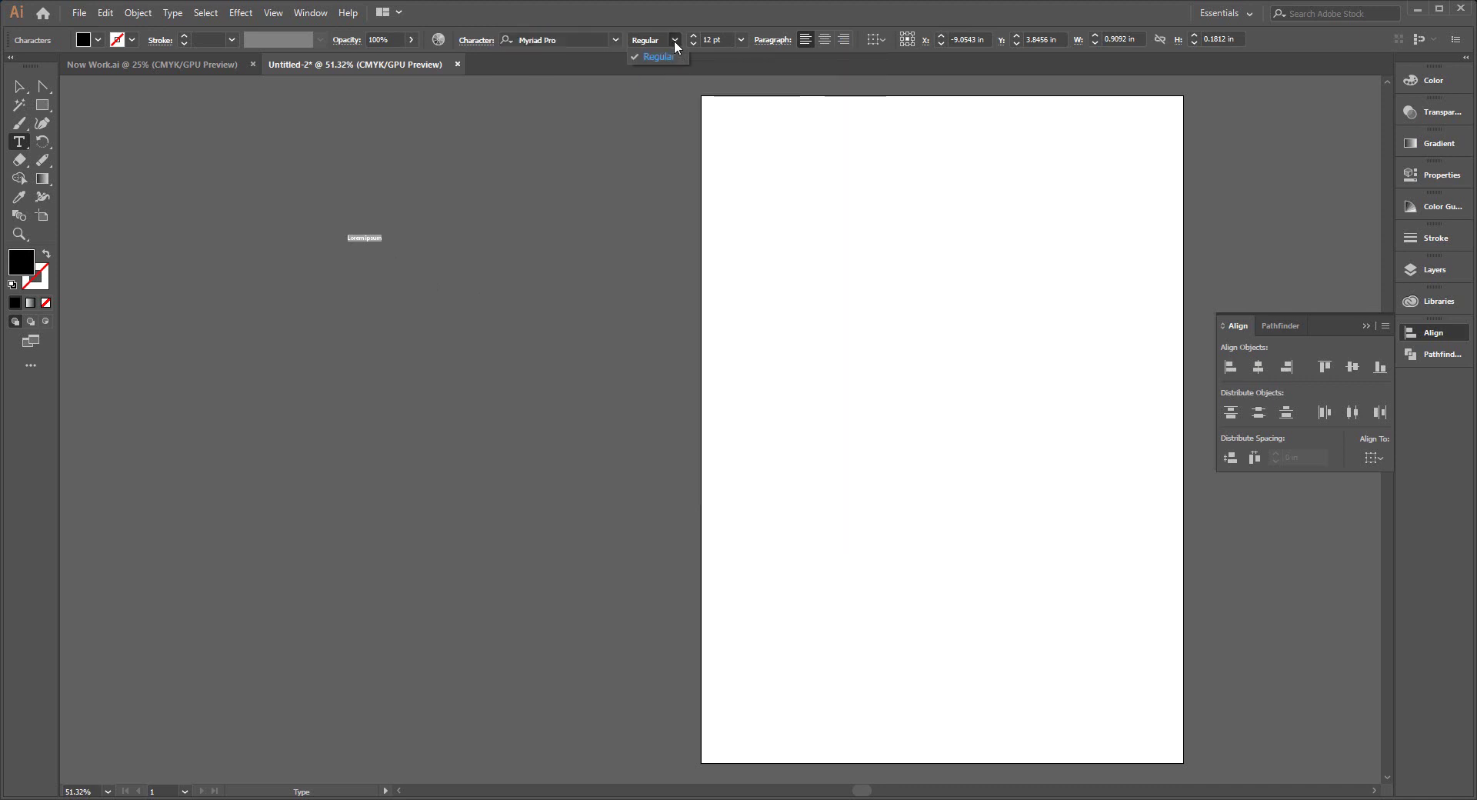
left_click(741, 39)
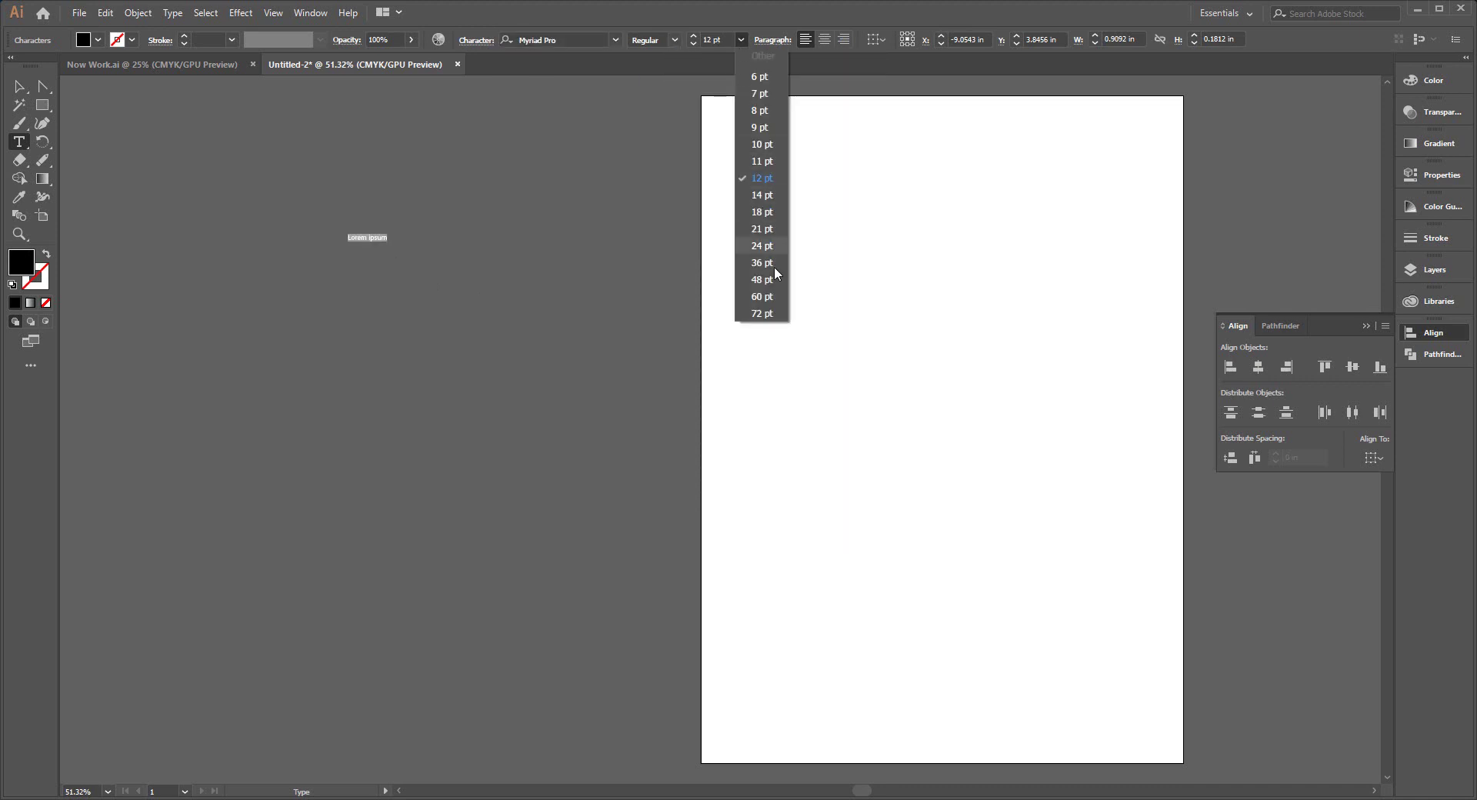
left_click(765, 315)
left_click(15, 89)
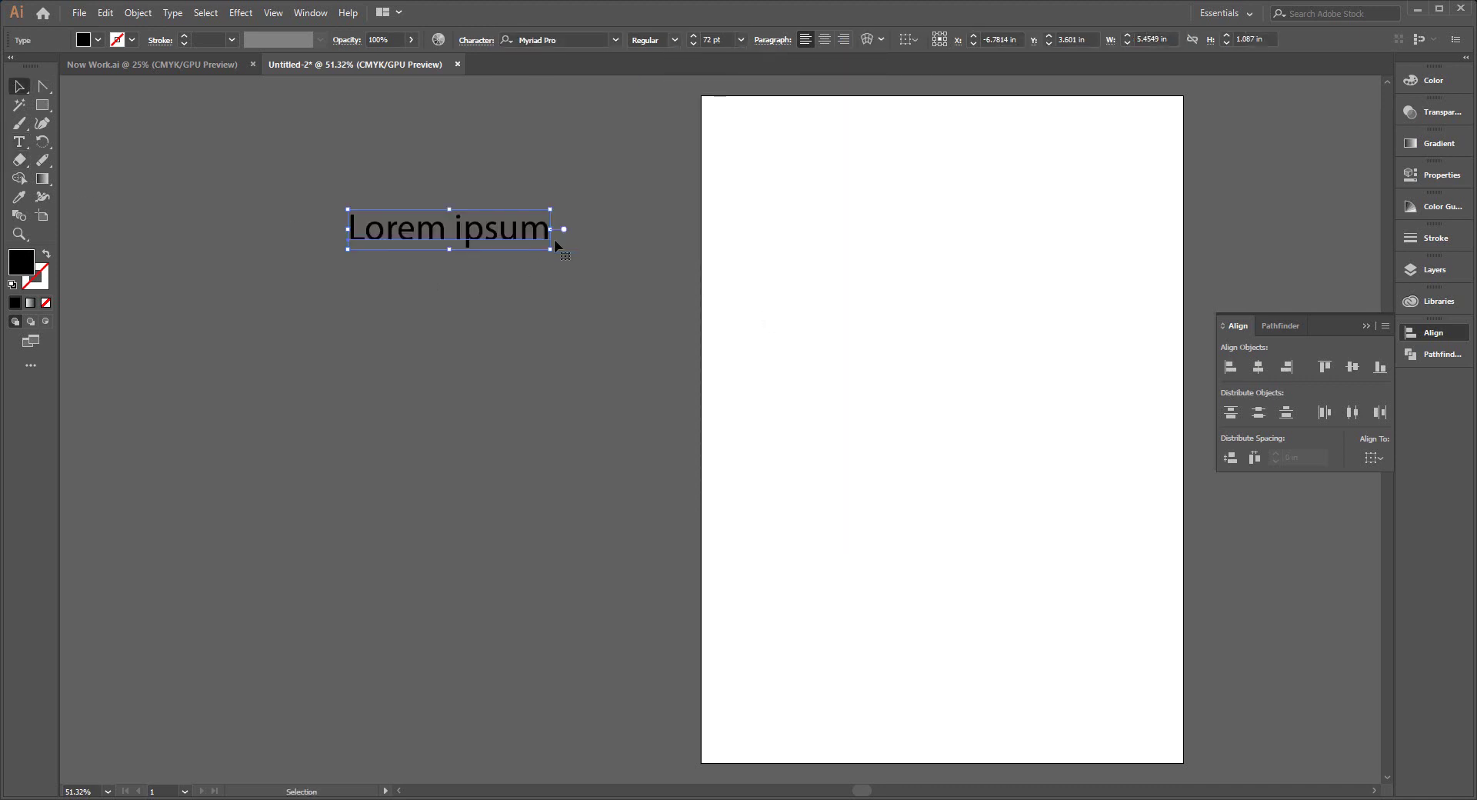
left_click_drag(552, 231, 675, 231)
key("t")
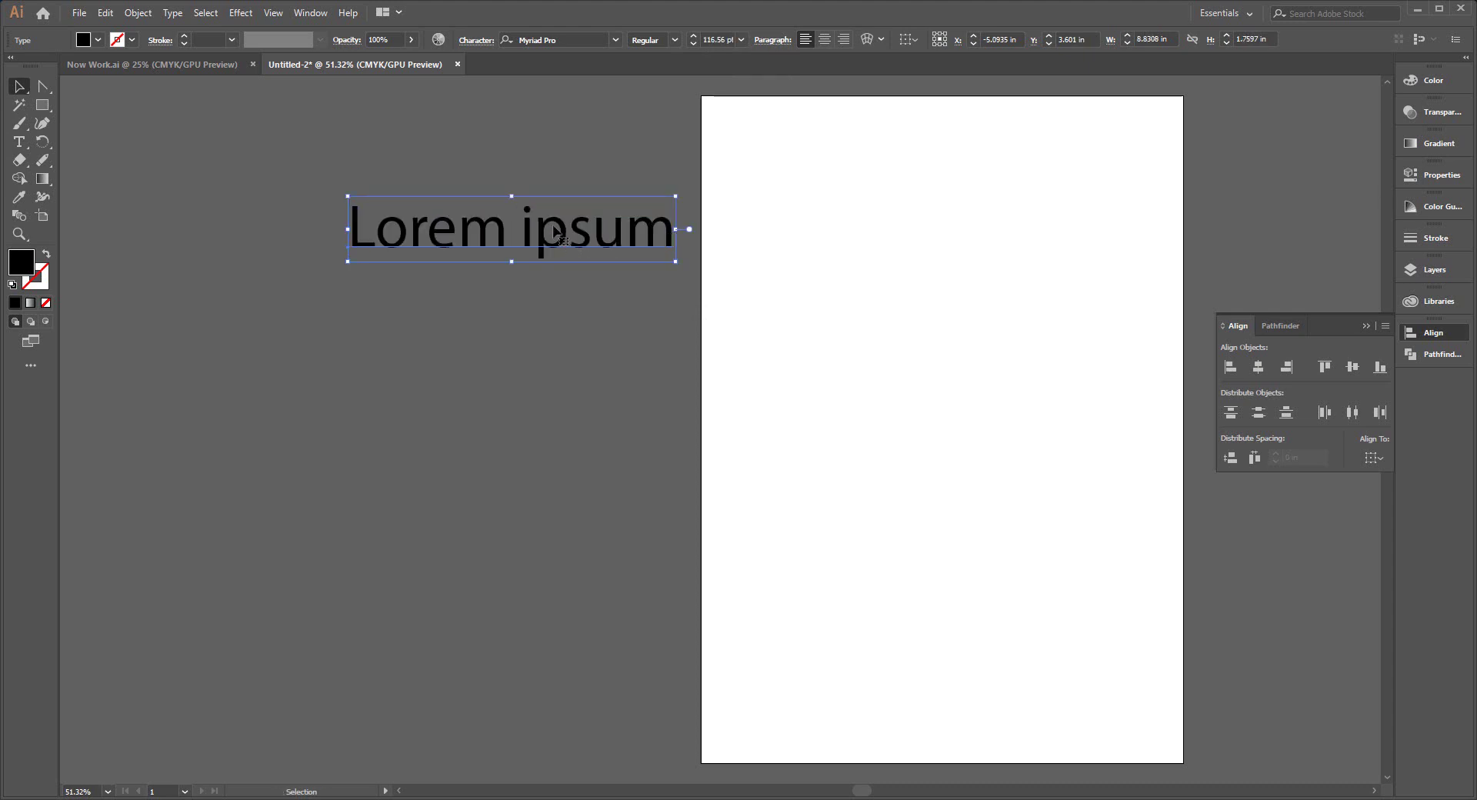
left_click(557, 234)
key("ctrl+a")
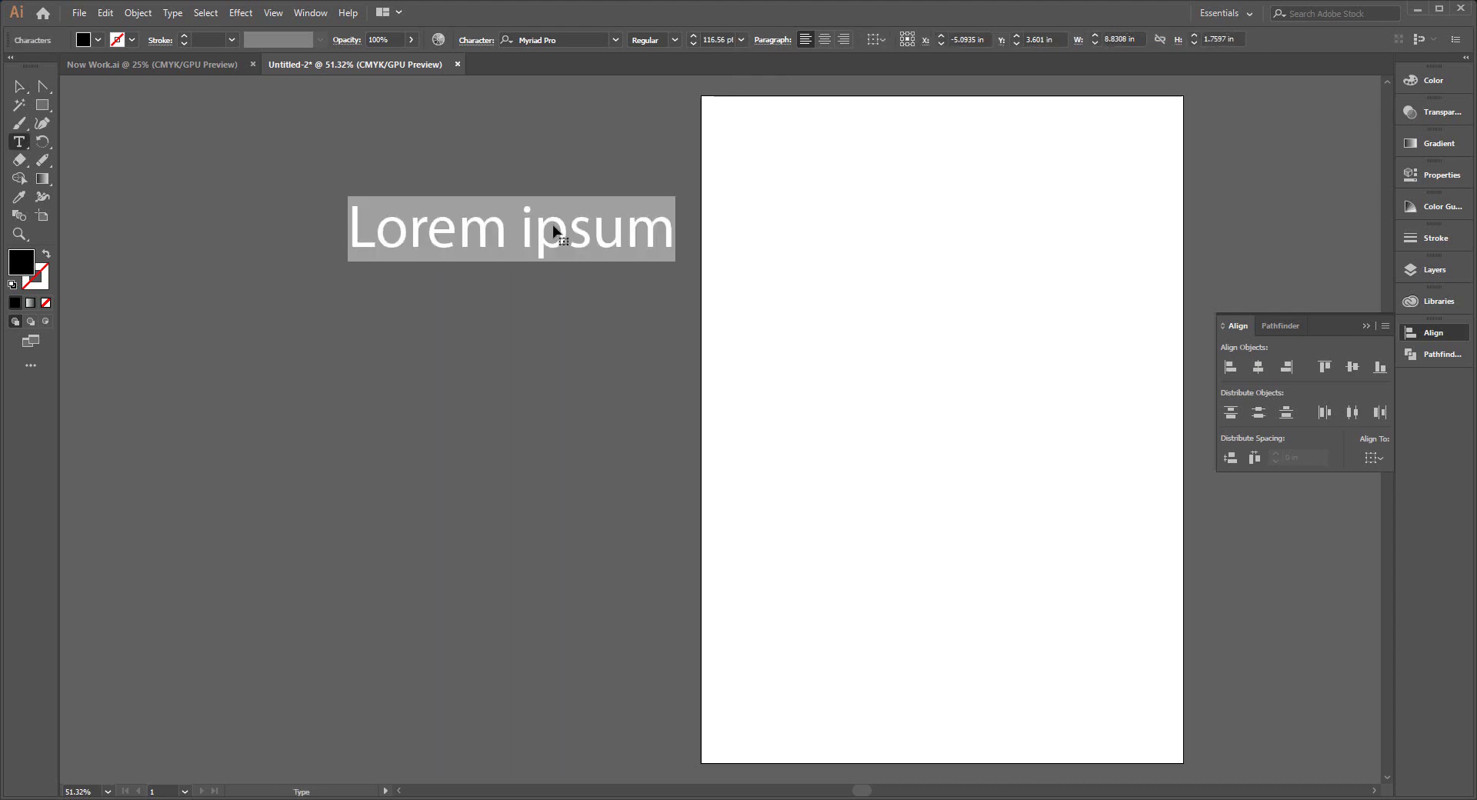
Type PHOTOGRAPHY, duplicate it below, and change the copy to IS MY
type("PH")
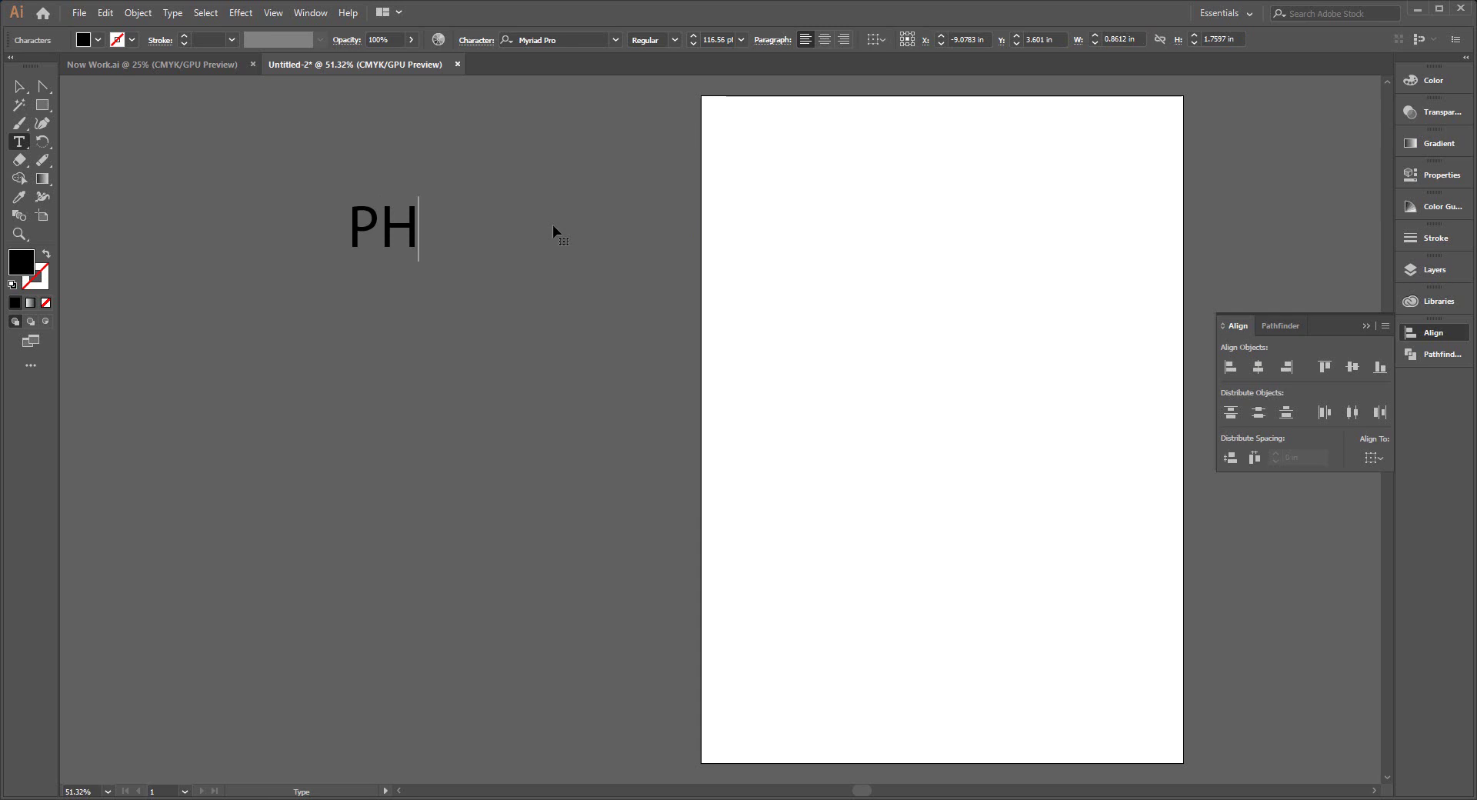
type("OTOGR")
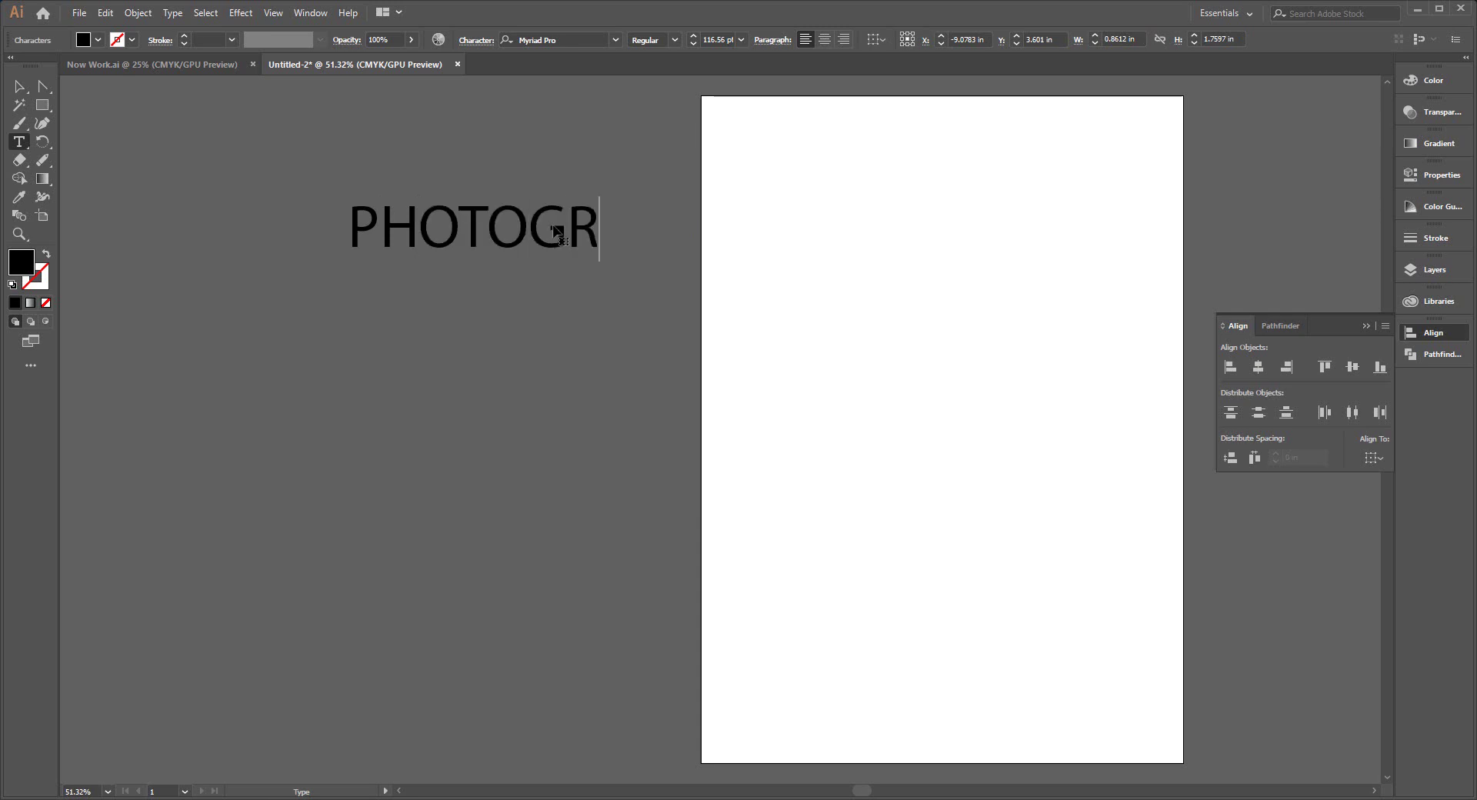
type("A")
type("PHY")
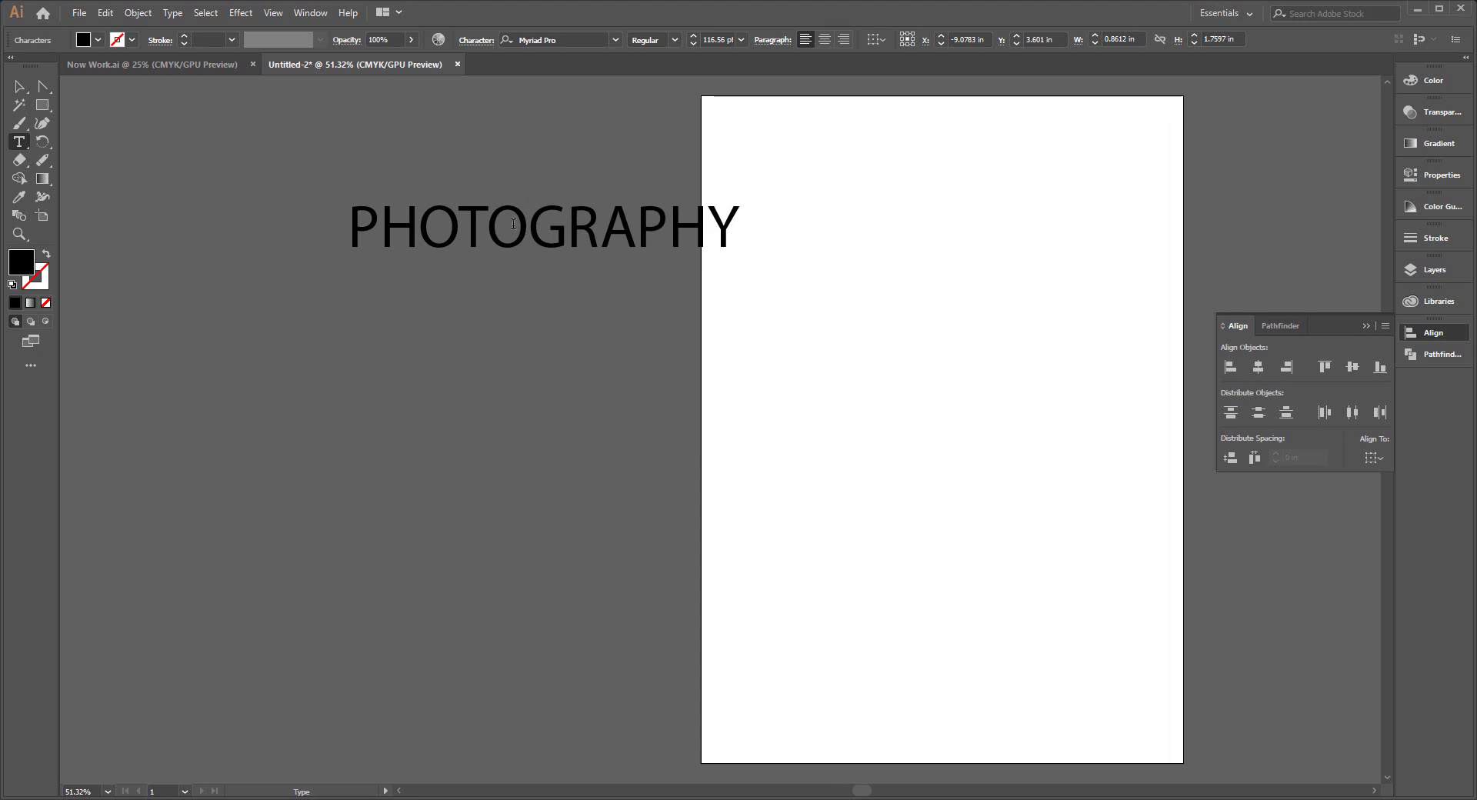
key("Escape")
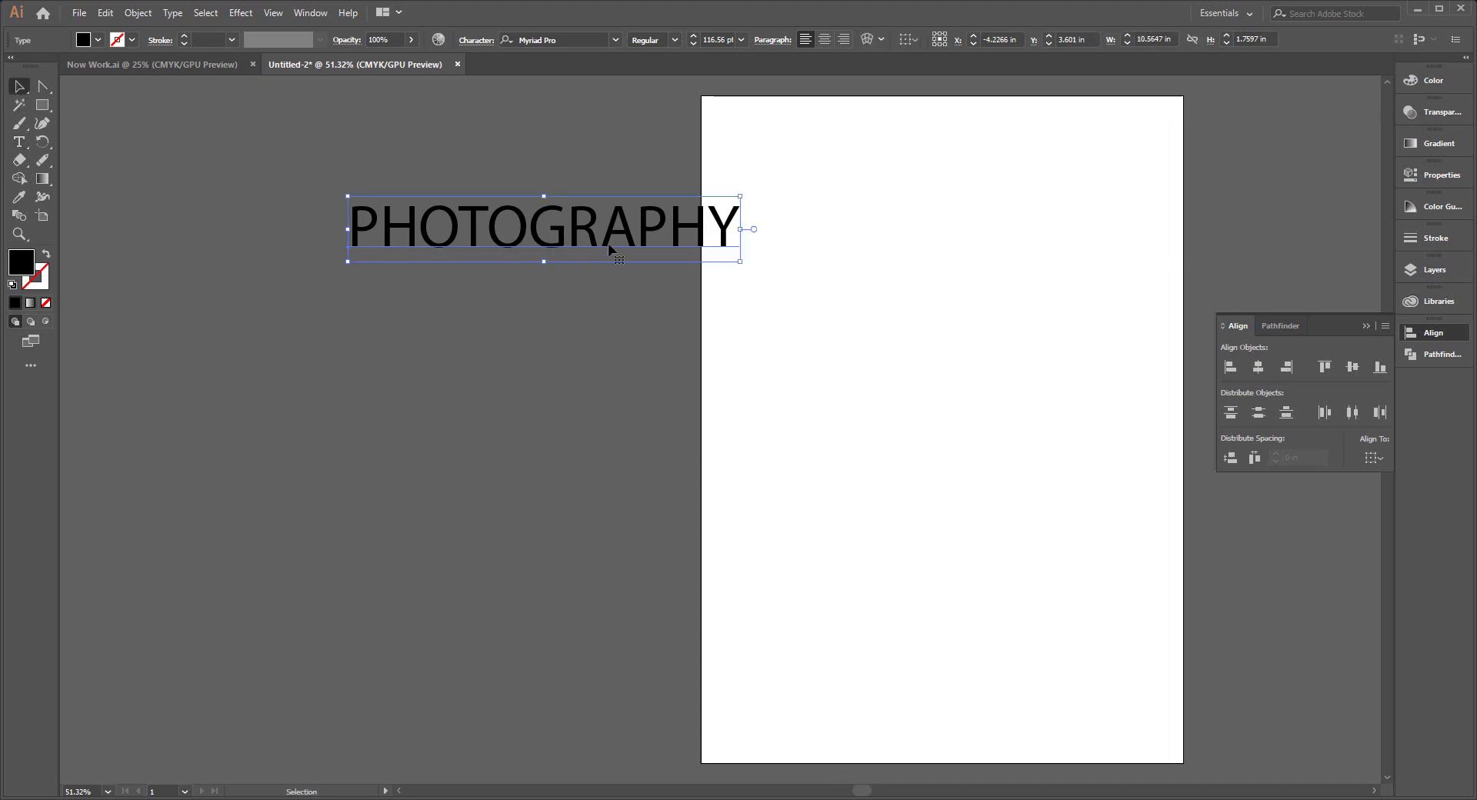
mouse_move(612, 234)
left_mouse_down()
mouse_move(567, 221)
mouse_move(520, 399)
left_mouse_up()
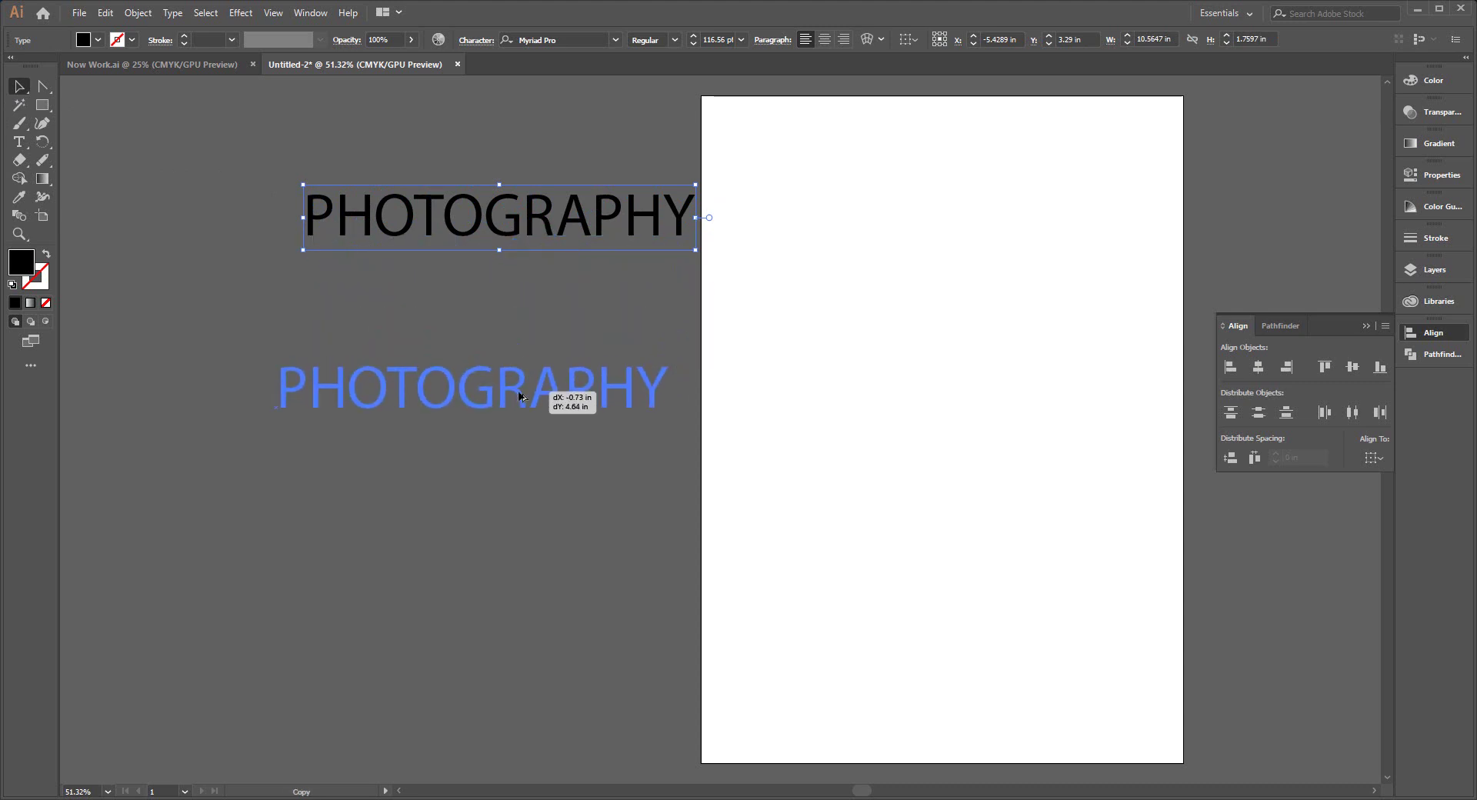
double_click(487, 394)
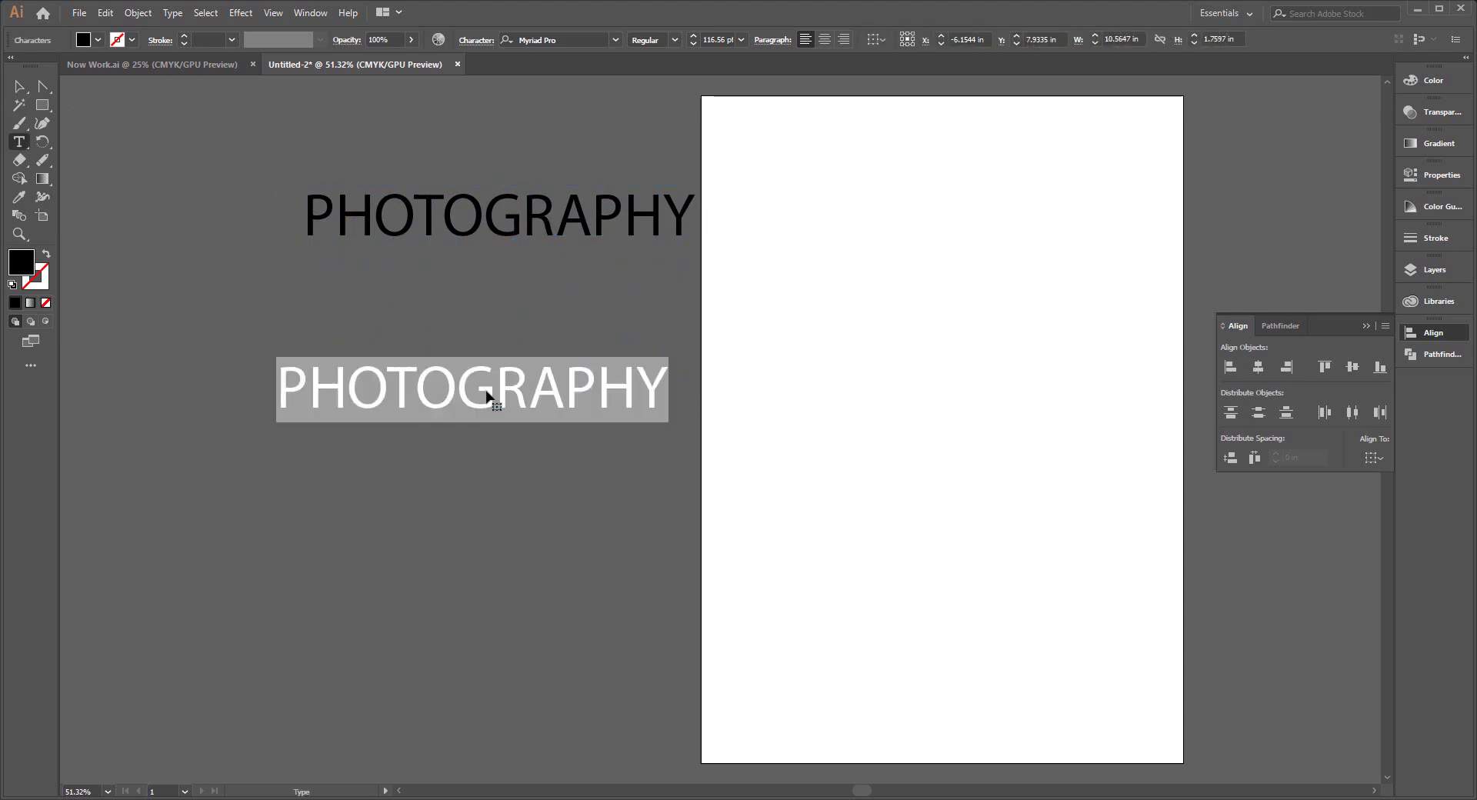
type("IS MY")
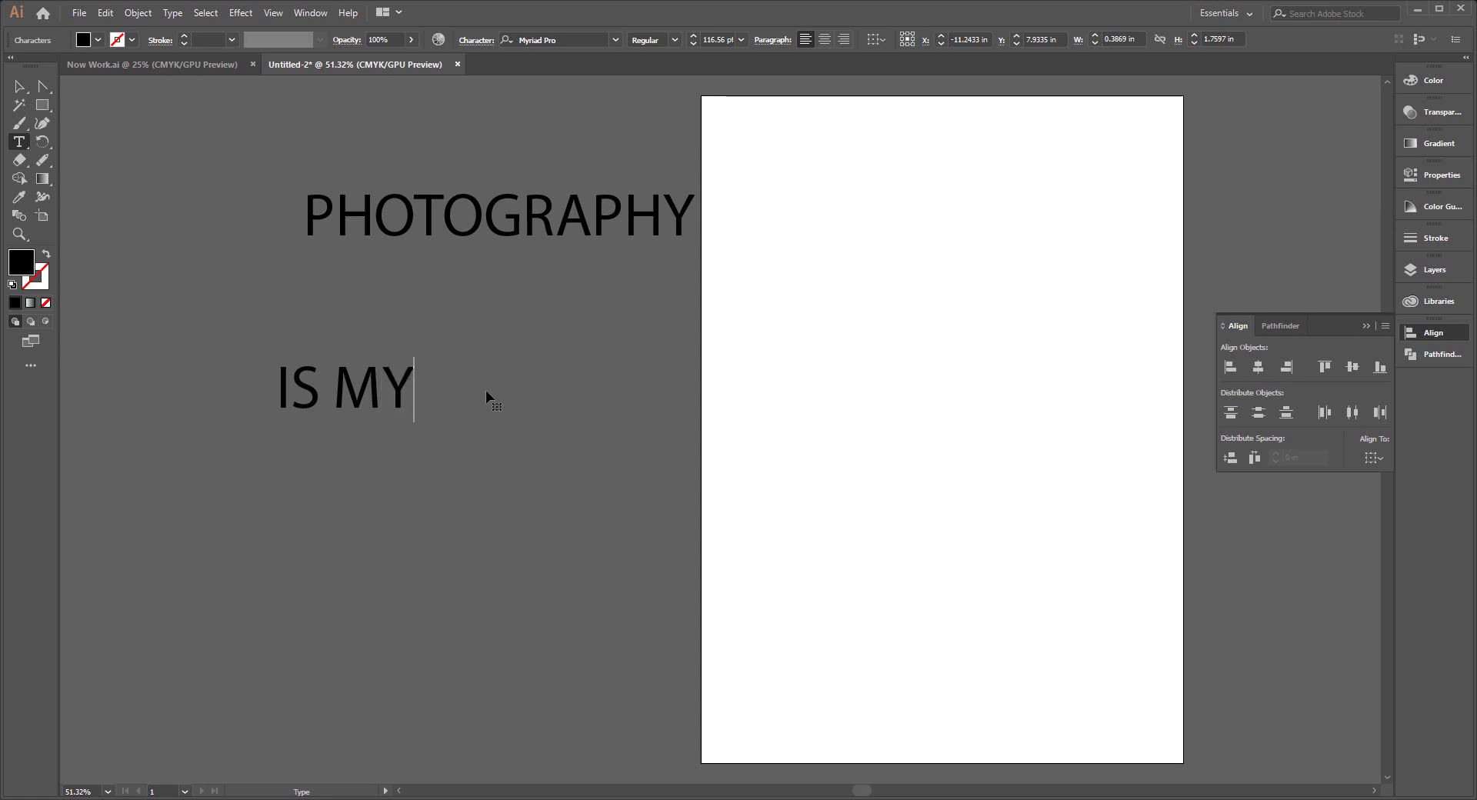
left_click(22, 96)
mouse_move(364, 392)
left_mouse_down()
mouse_move(449, 379)
mouse_move(457, 511)
left_mouse_up()
Change a third copy to THERAPY and close up the gaps between the three lines
triple_click(456, 512)
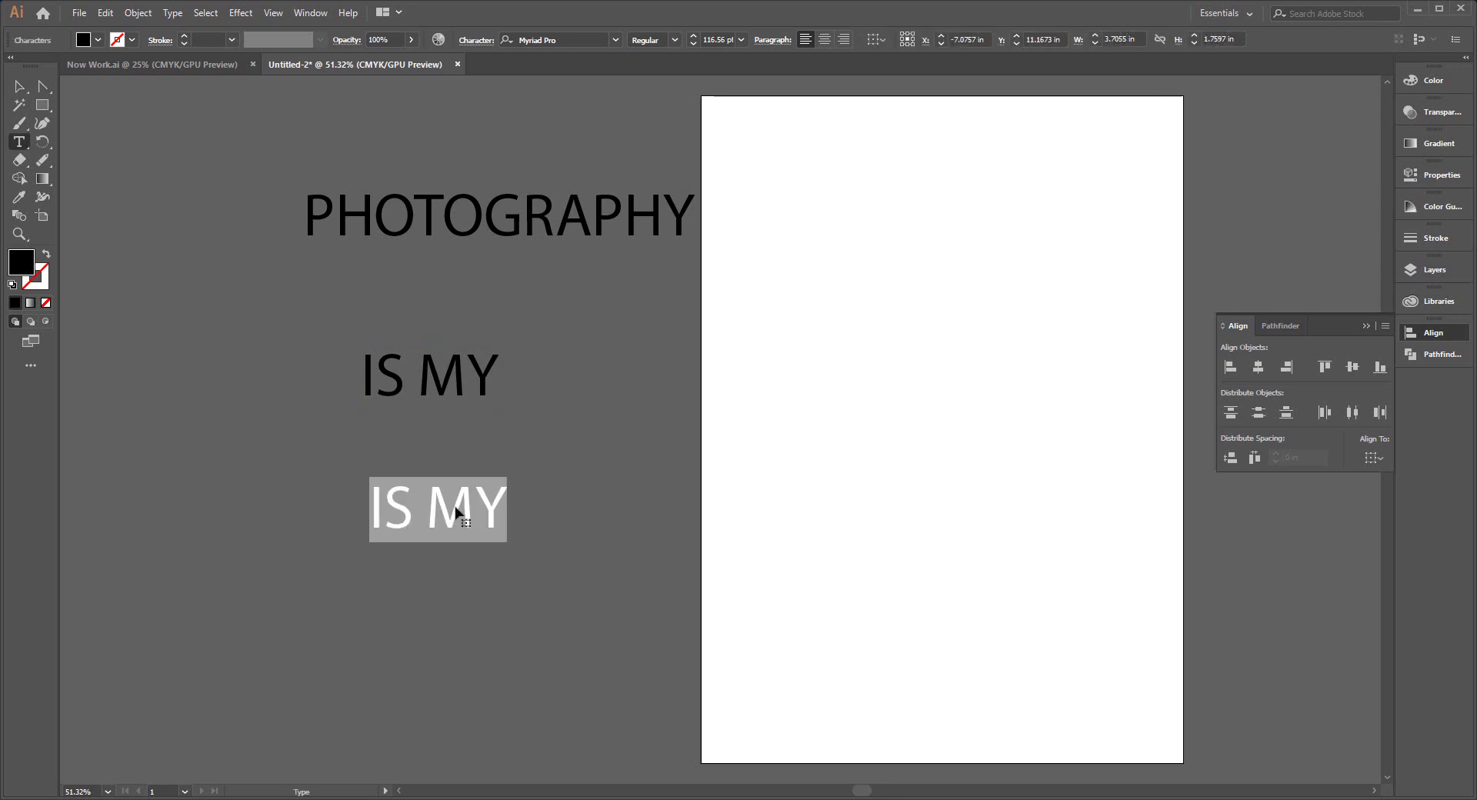
type("THE")
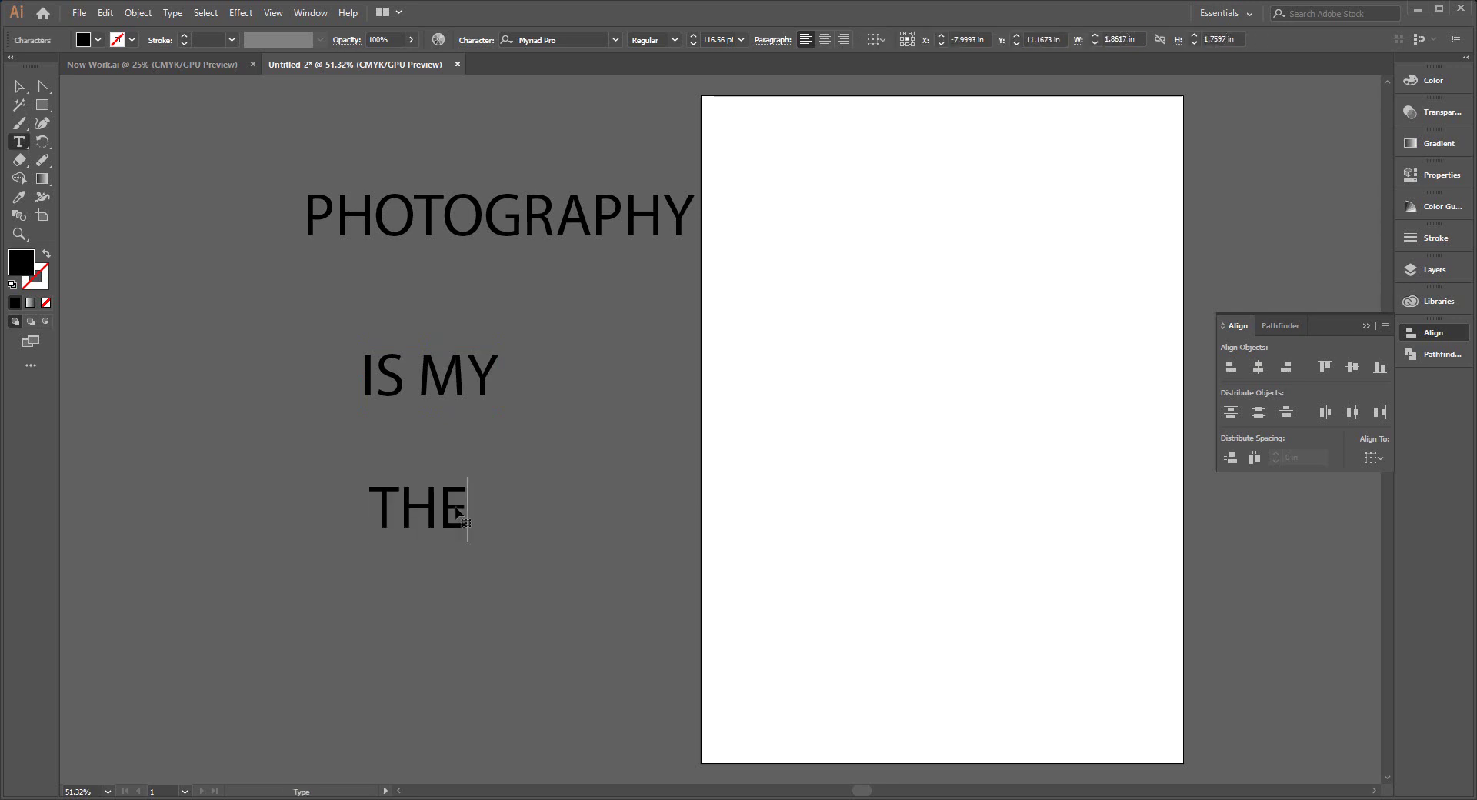
type("RAPYT")
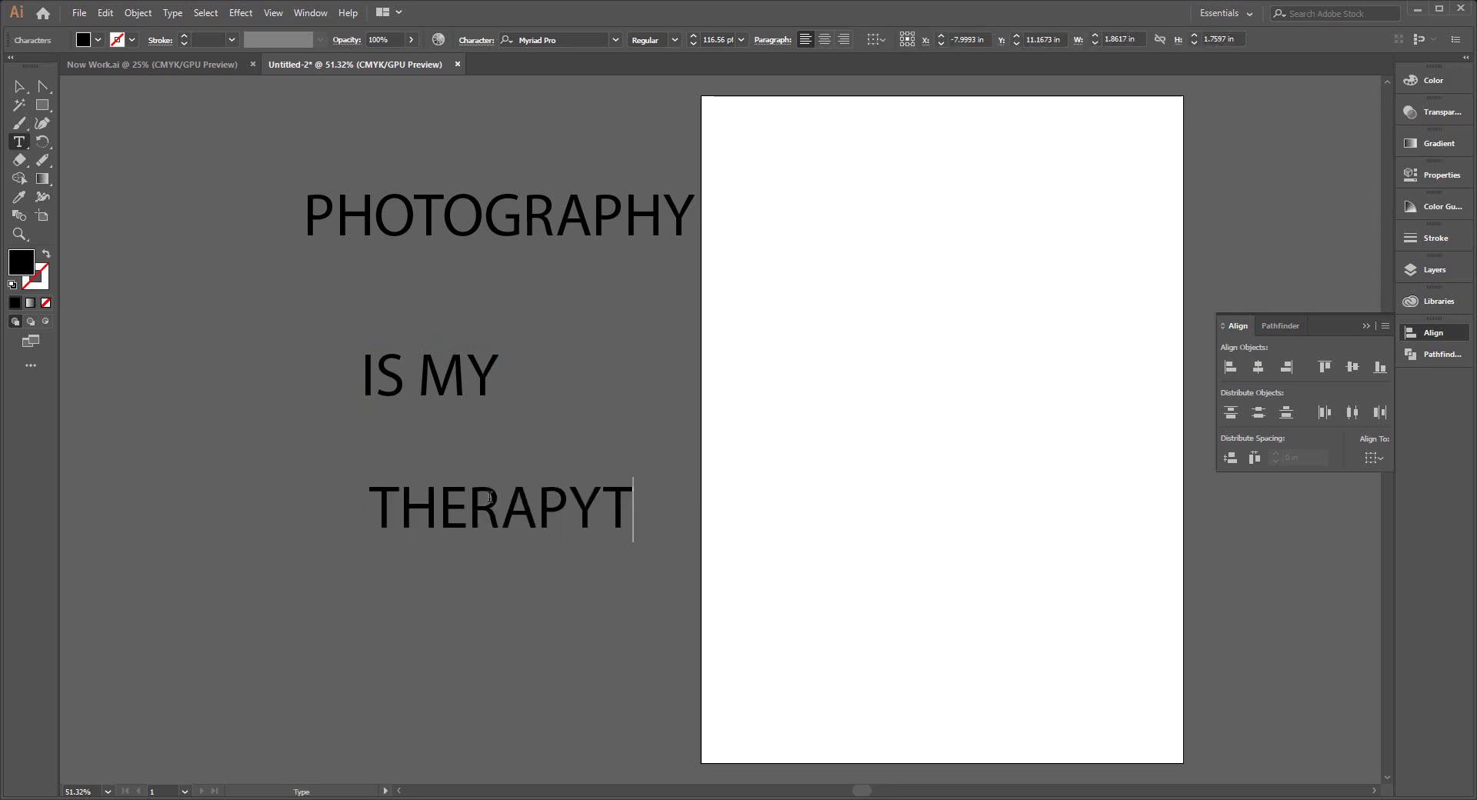
key("BackSpace")
left_click(20, 91)
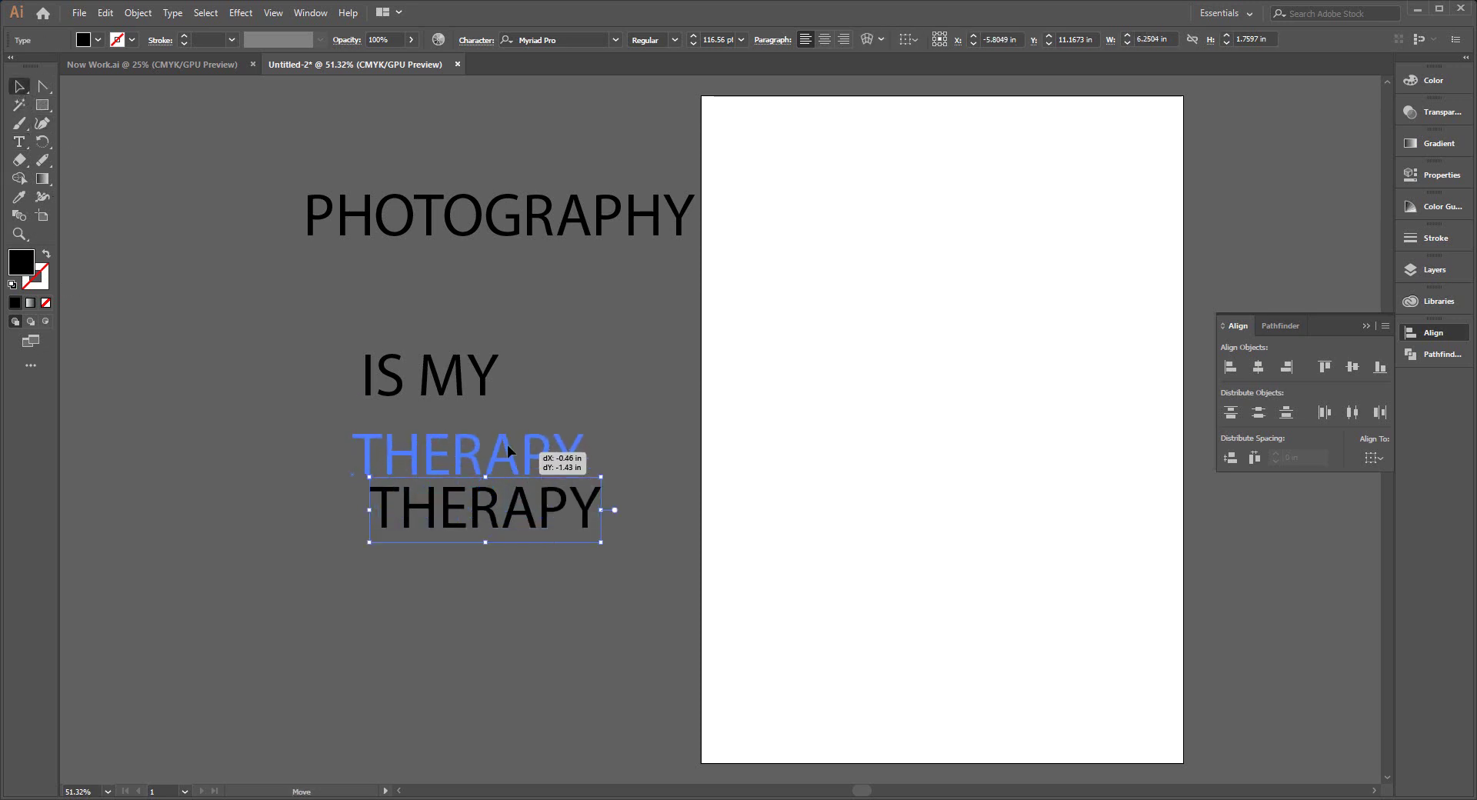
left_click_drag(526, 506, 507, 444)
left_click_drag(494, 223, 489, 286)
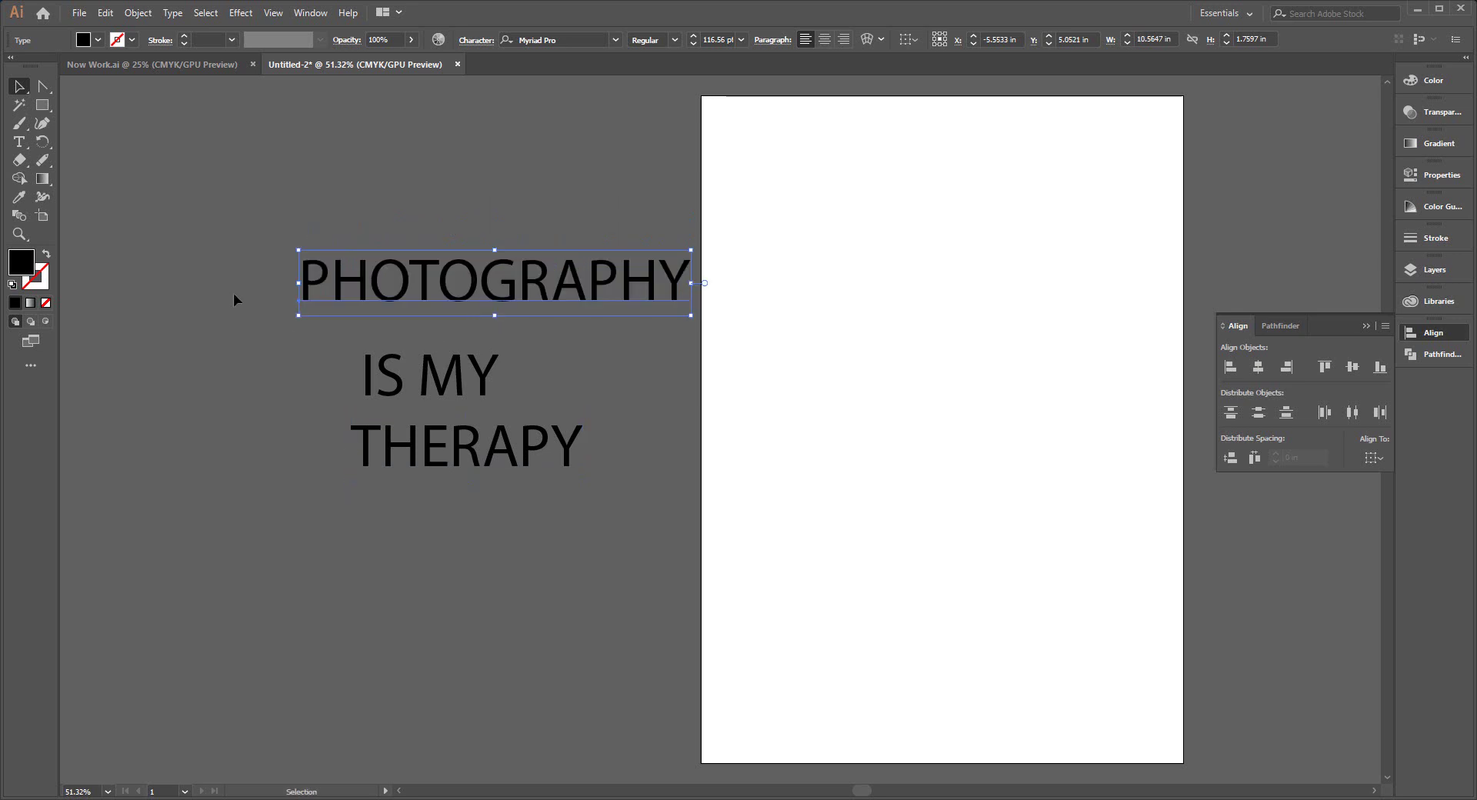
Centre the PHOTOGRAPHY, IS MY and THERAPY lines horizontally on each other
left_click(218, 266)
key("ctrl+a")
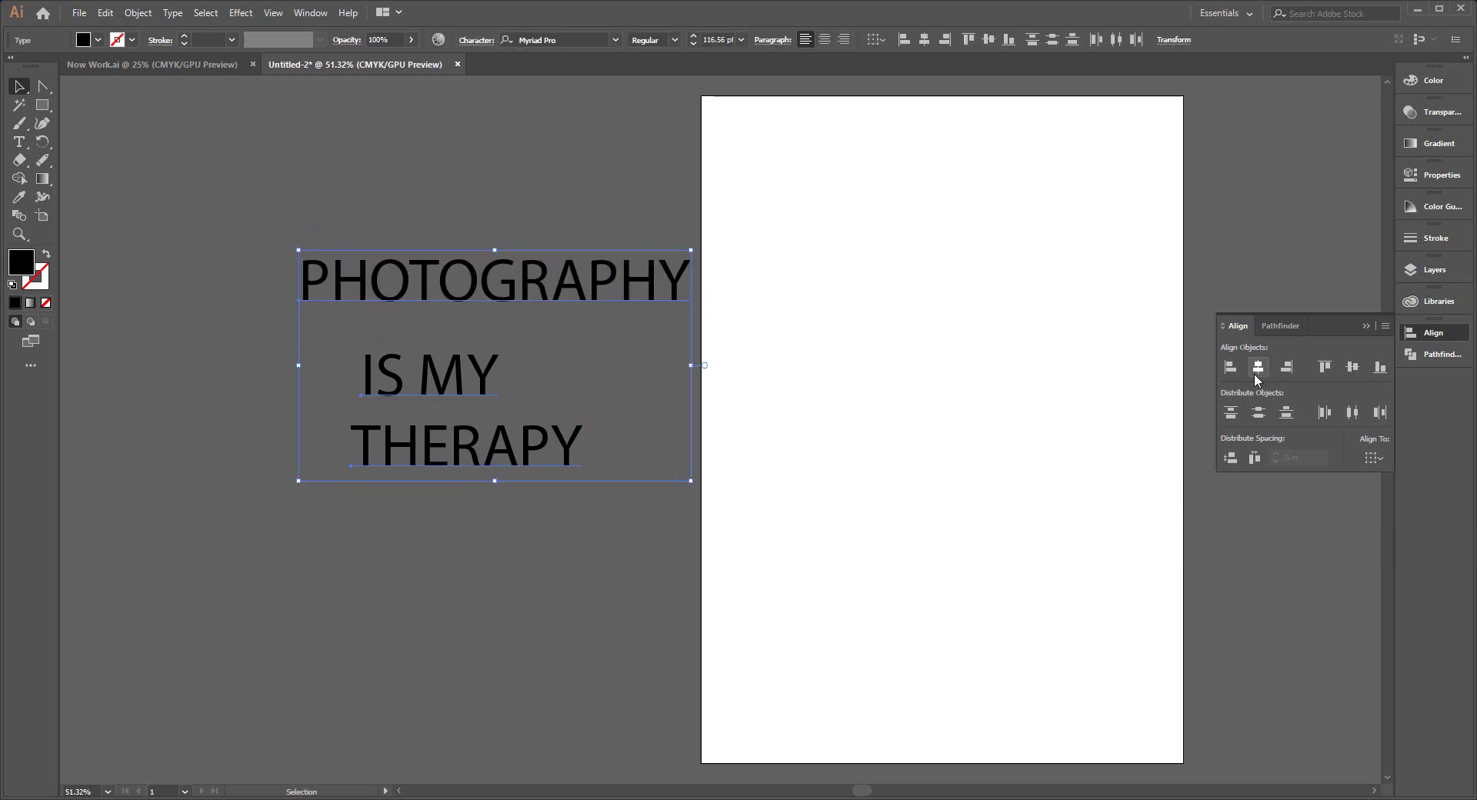
left_click(1258, 367)
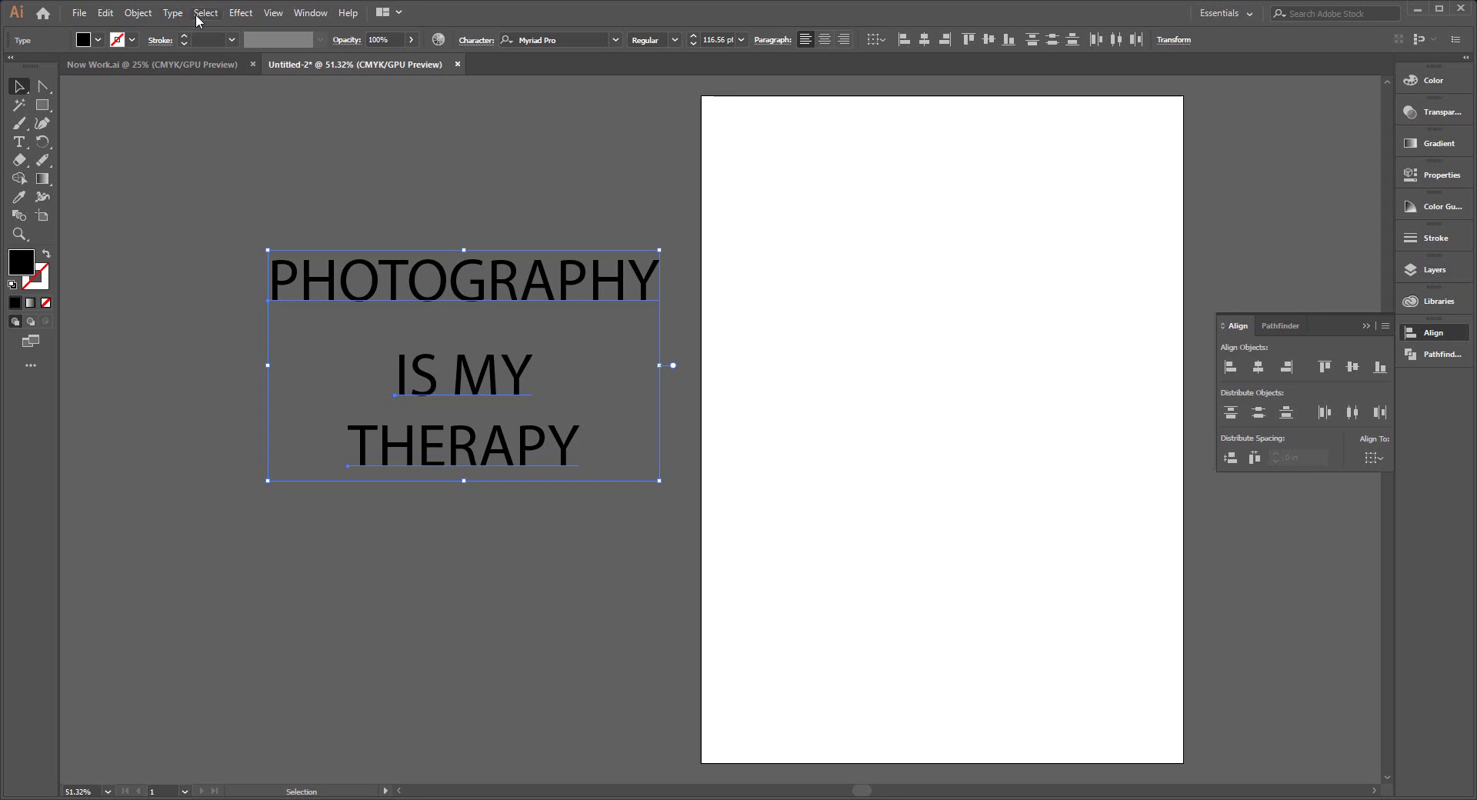
Horizontally centre the text block on the artboard using the Align options
left_click(311, 16)
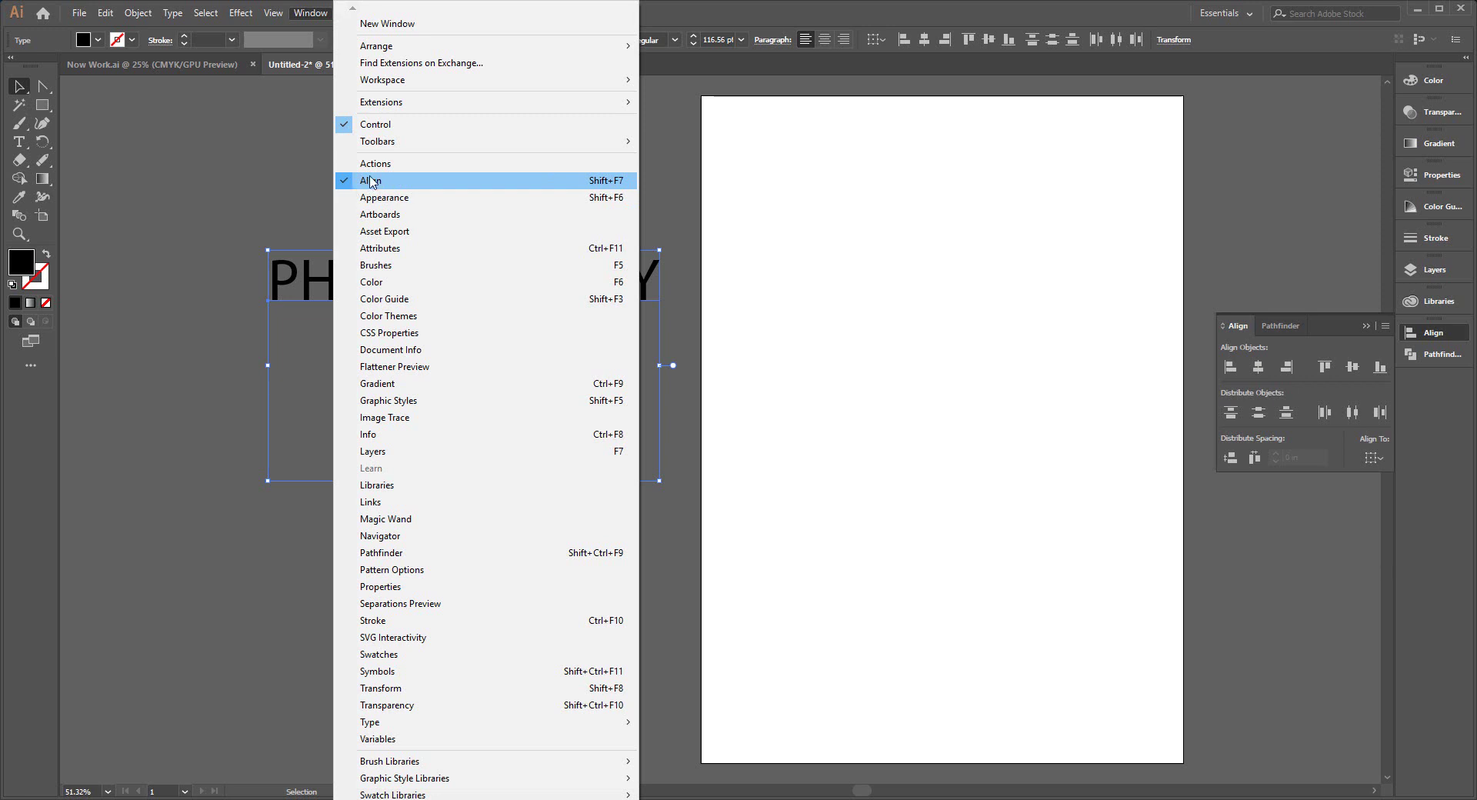
left_click(353, 552)
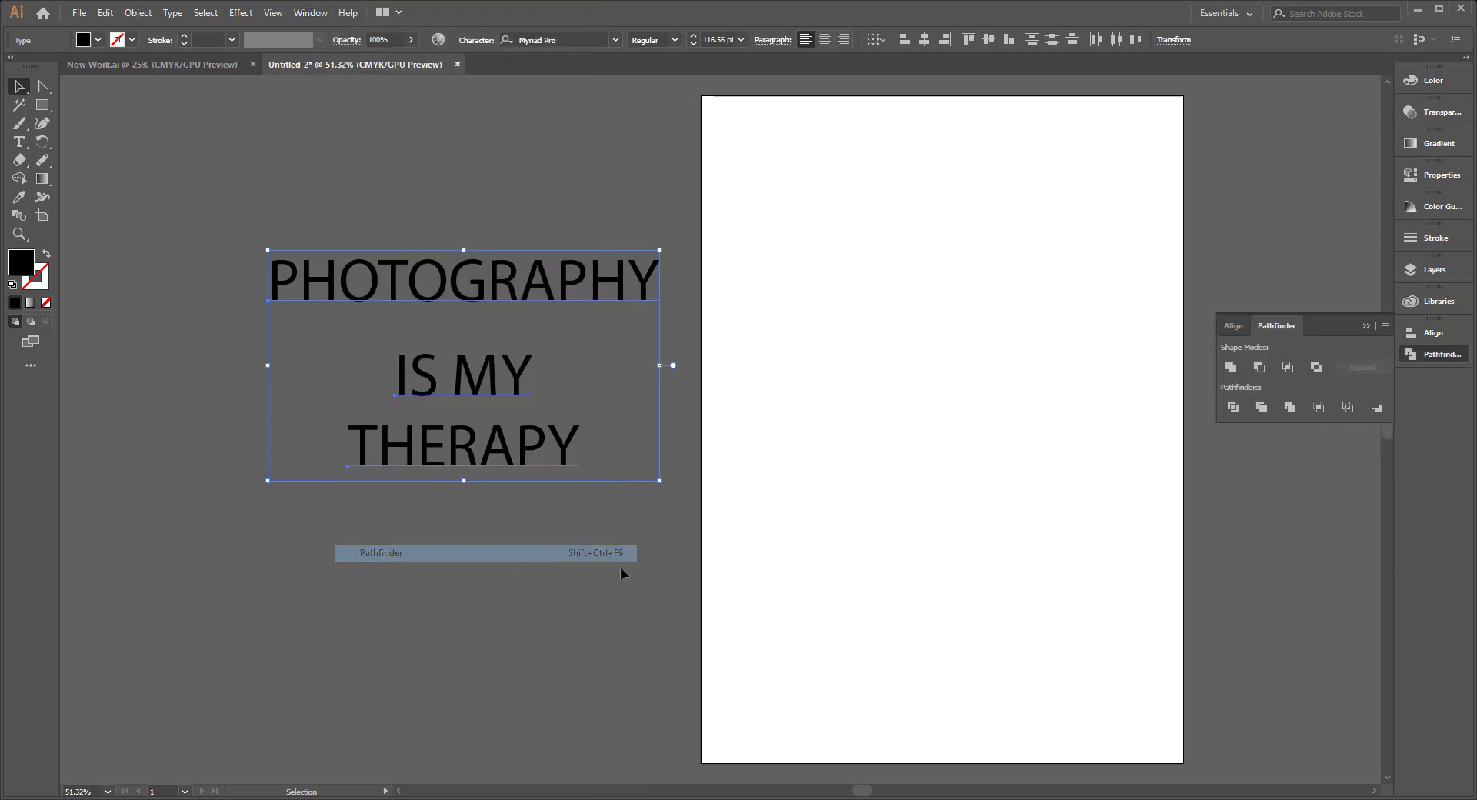
left_click(1234, 327)
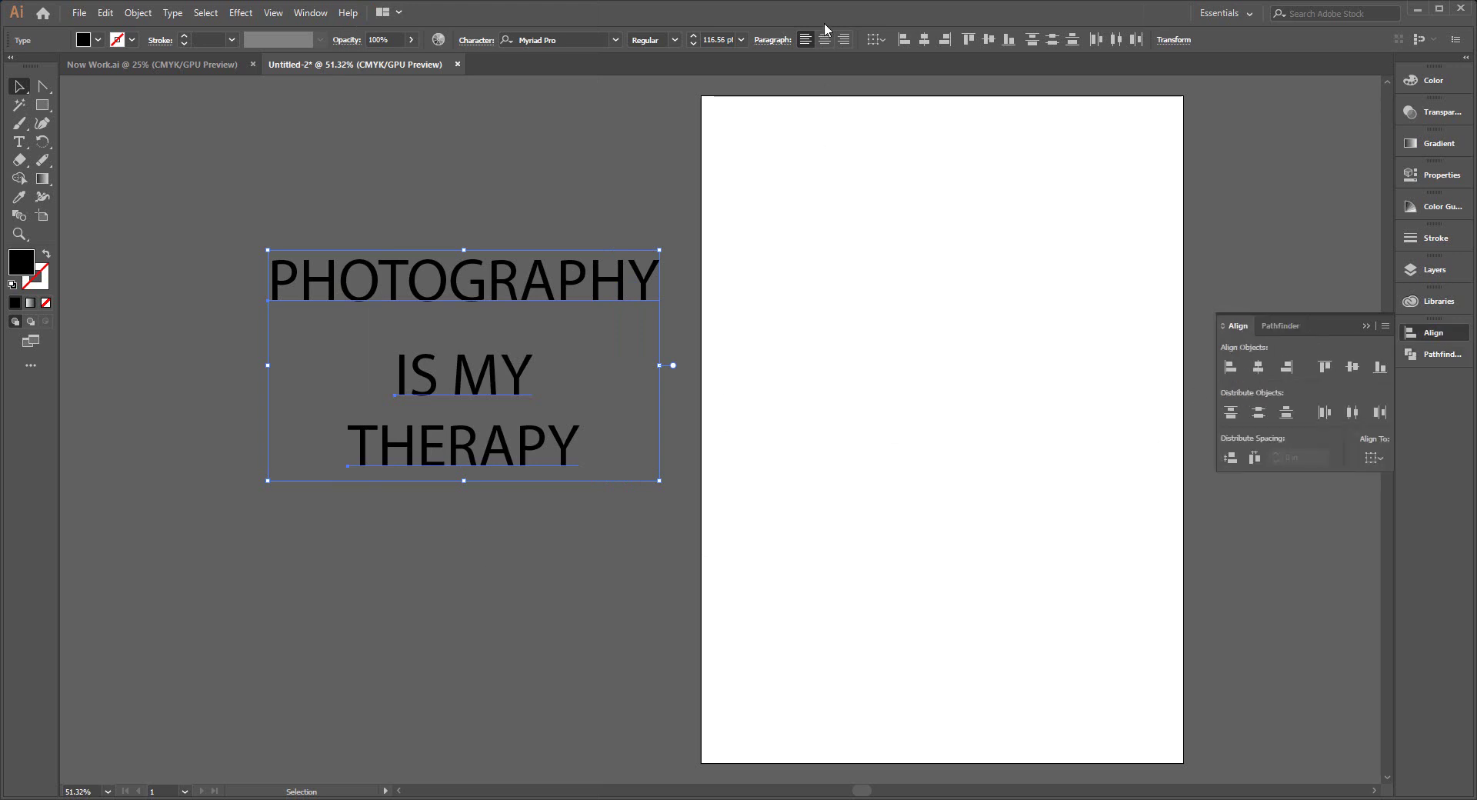
left_click(877, 39)
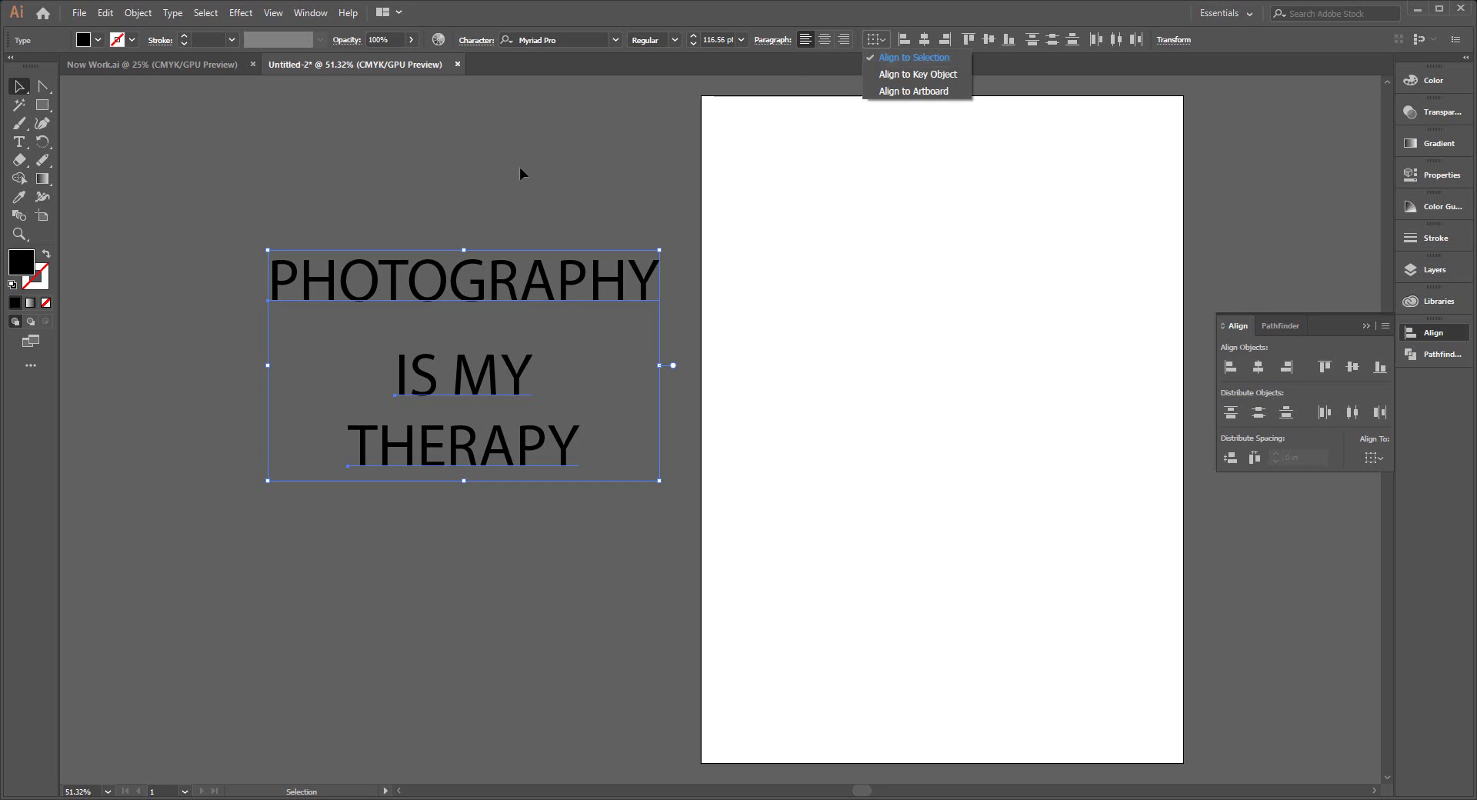
left_click(920, 96)
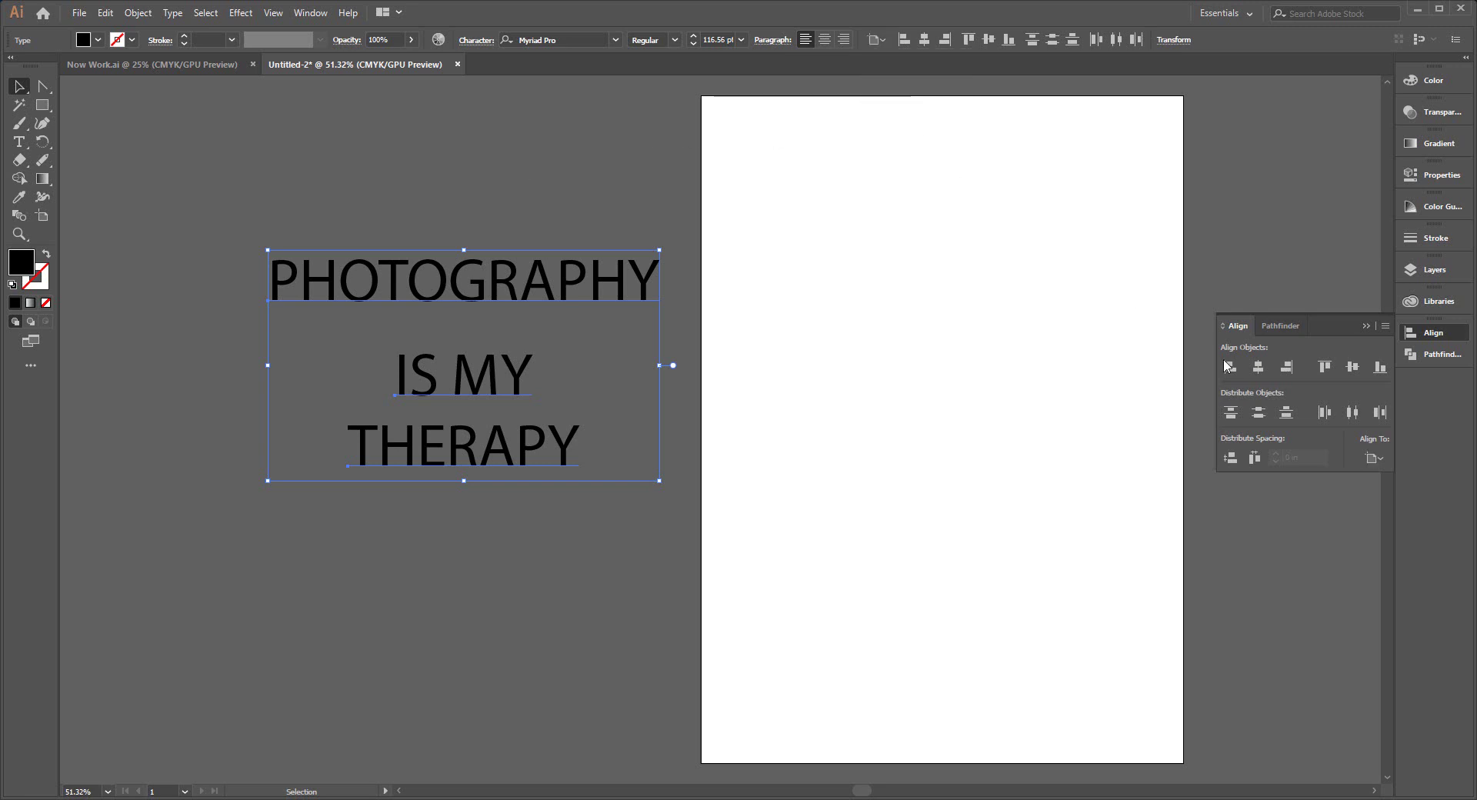
left_click(1259, 368)
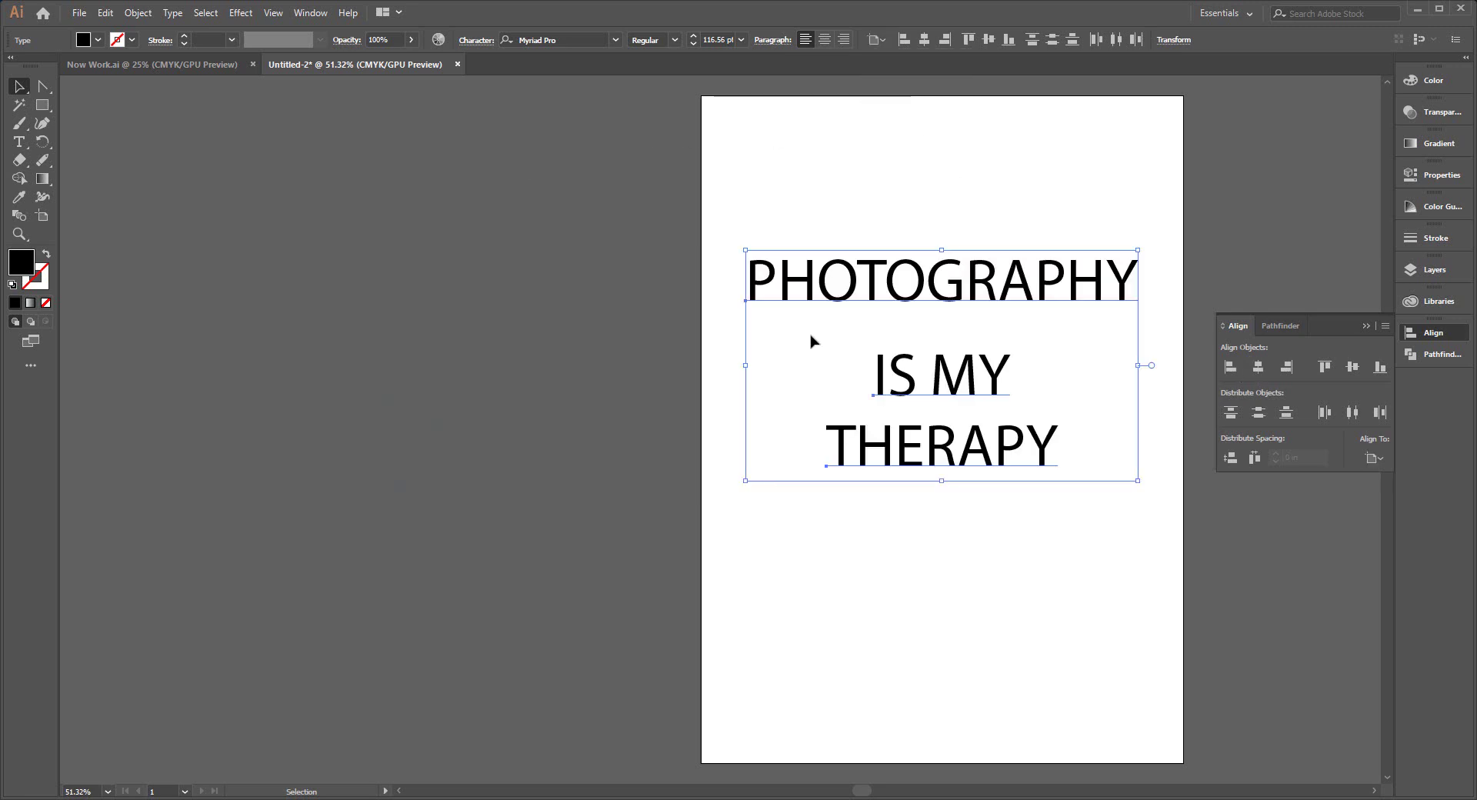
Set Align To back to Selection, move the block left of the artboard, and re-centre the lines
left_click(870, 40)
left_click(897, 59)
left_click_drag(914, 266, 390, 216)
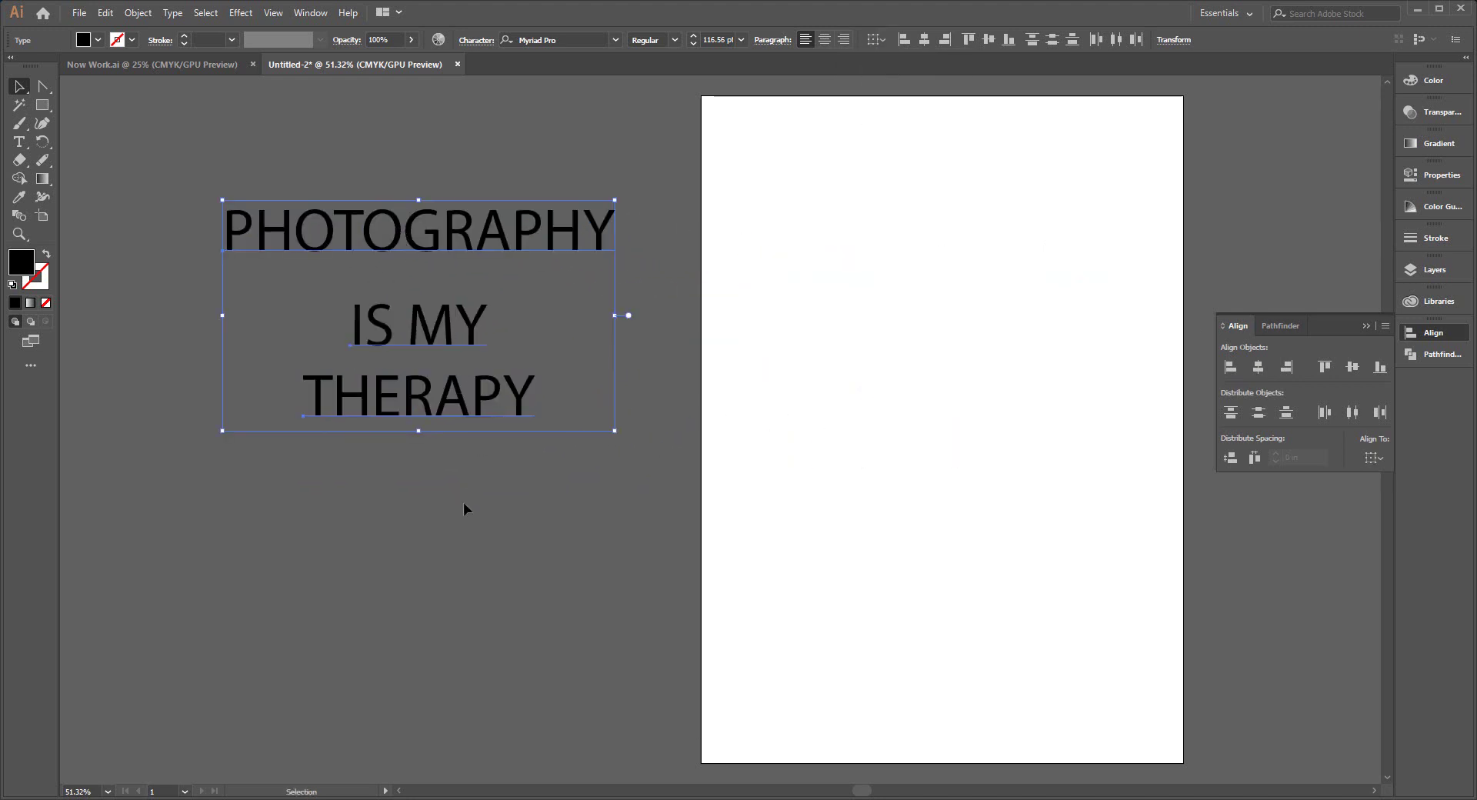
left_click(464, 502)
left_click_drag(481, 339, 613, 348)
key("ctrl+a")
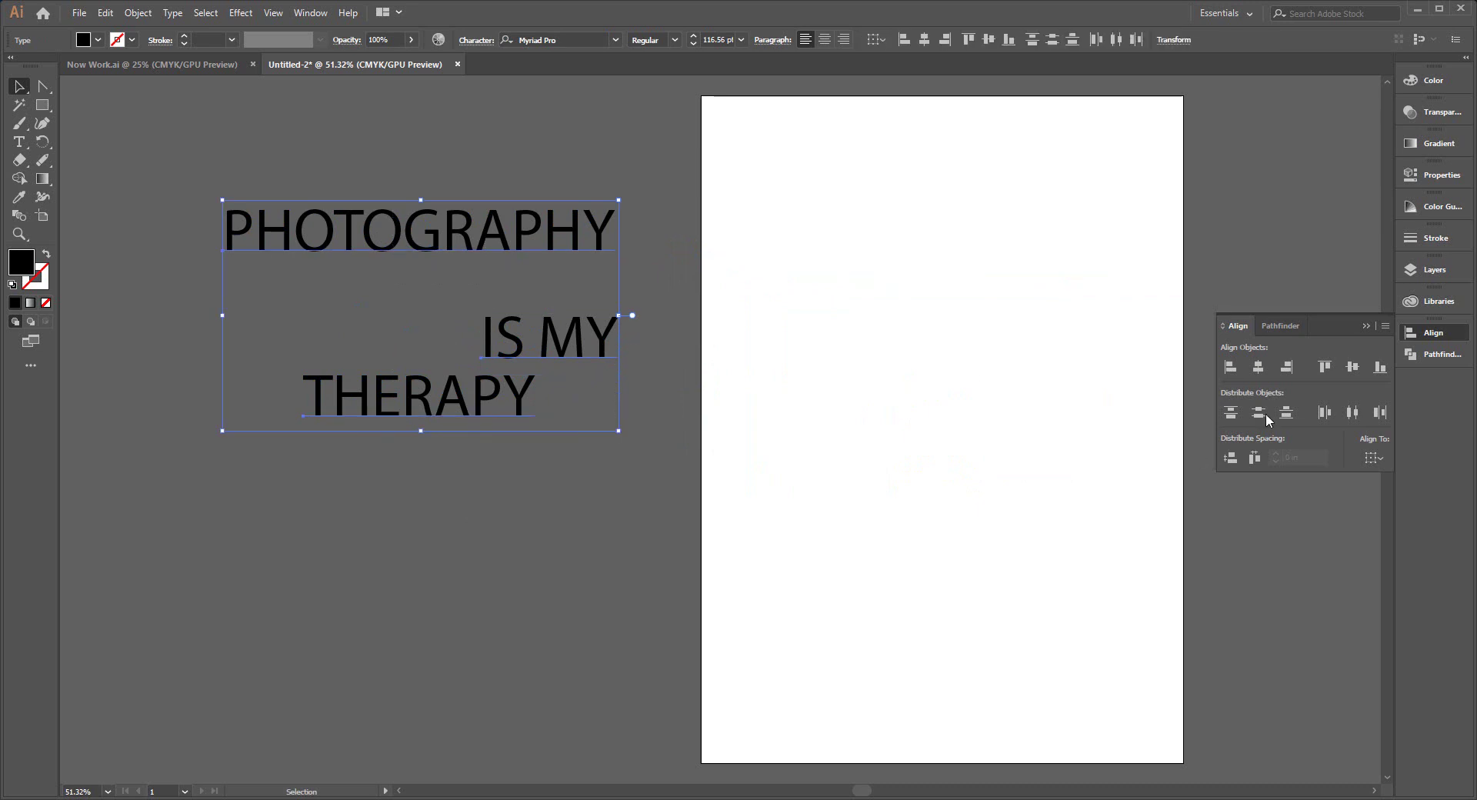
left_click(1258, 367)
left_click(537, 597)
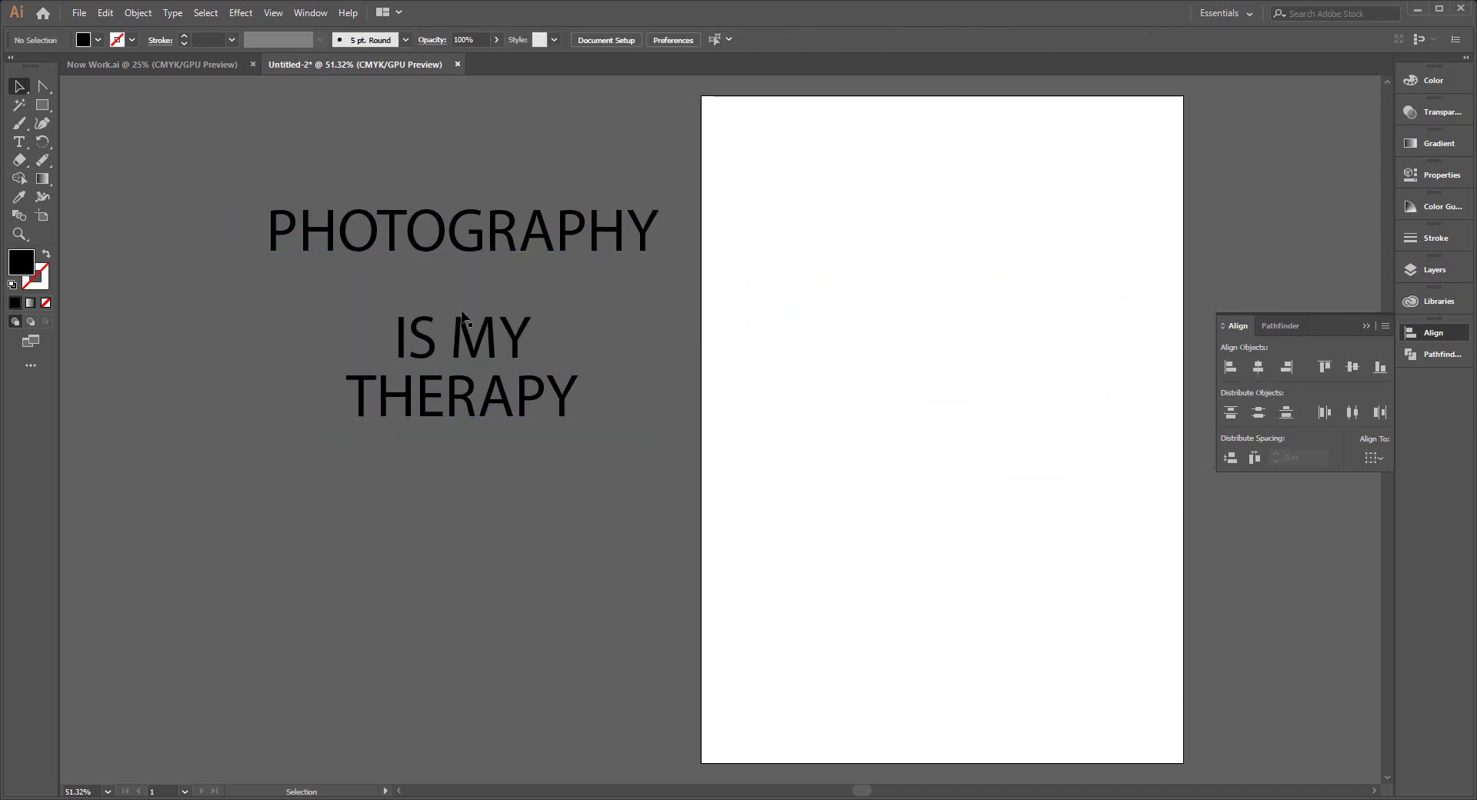
left_click_drag(477, 310, 477, 292)
left_click_drag(181, 241, 547, 465)
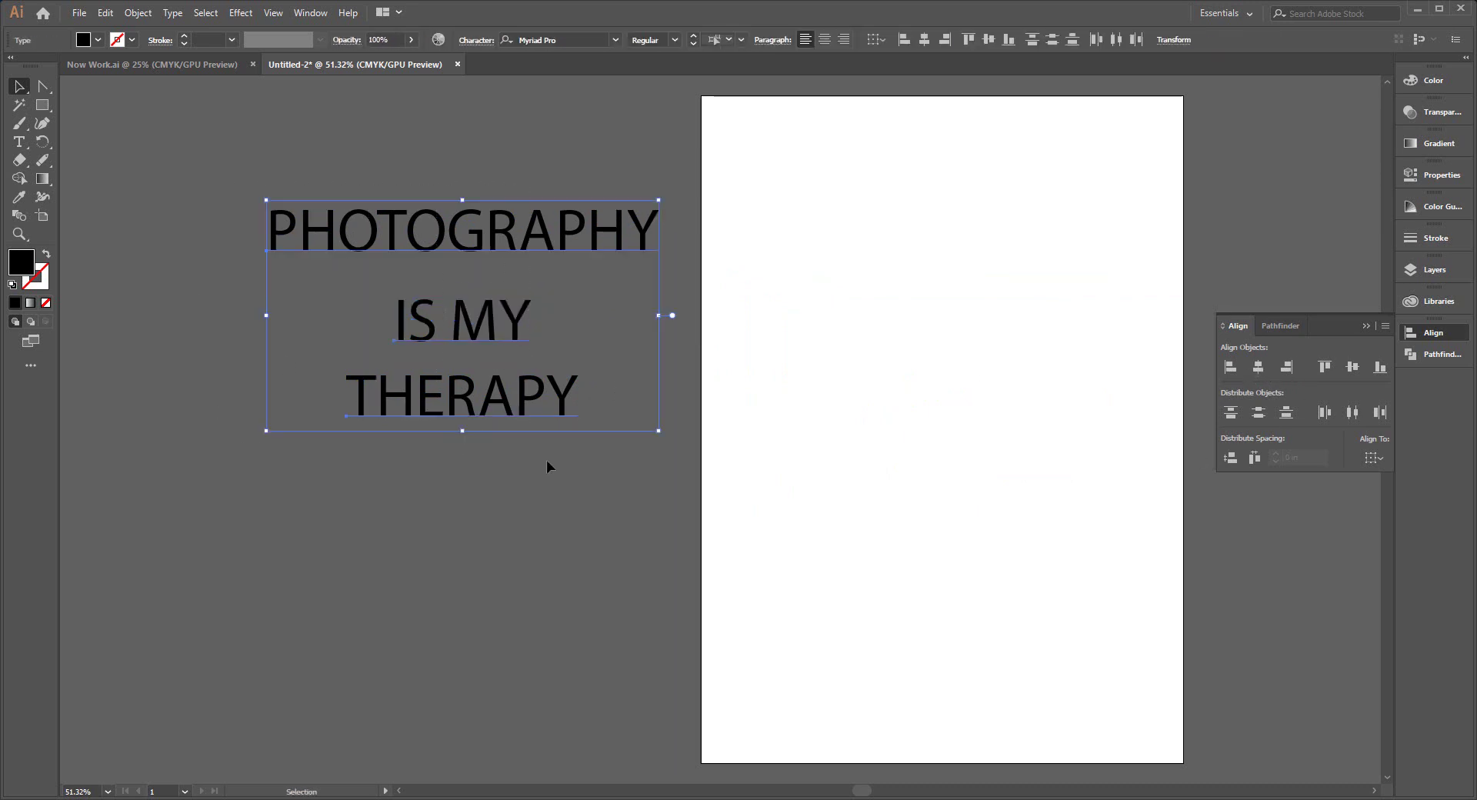
Set all three text lines in the Veneer font
left_click(546, 40)
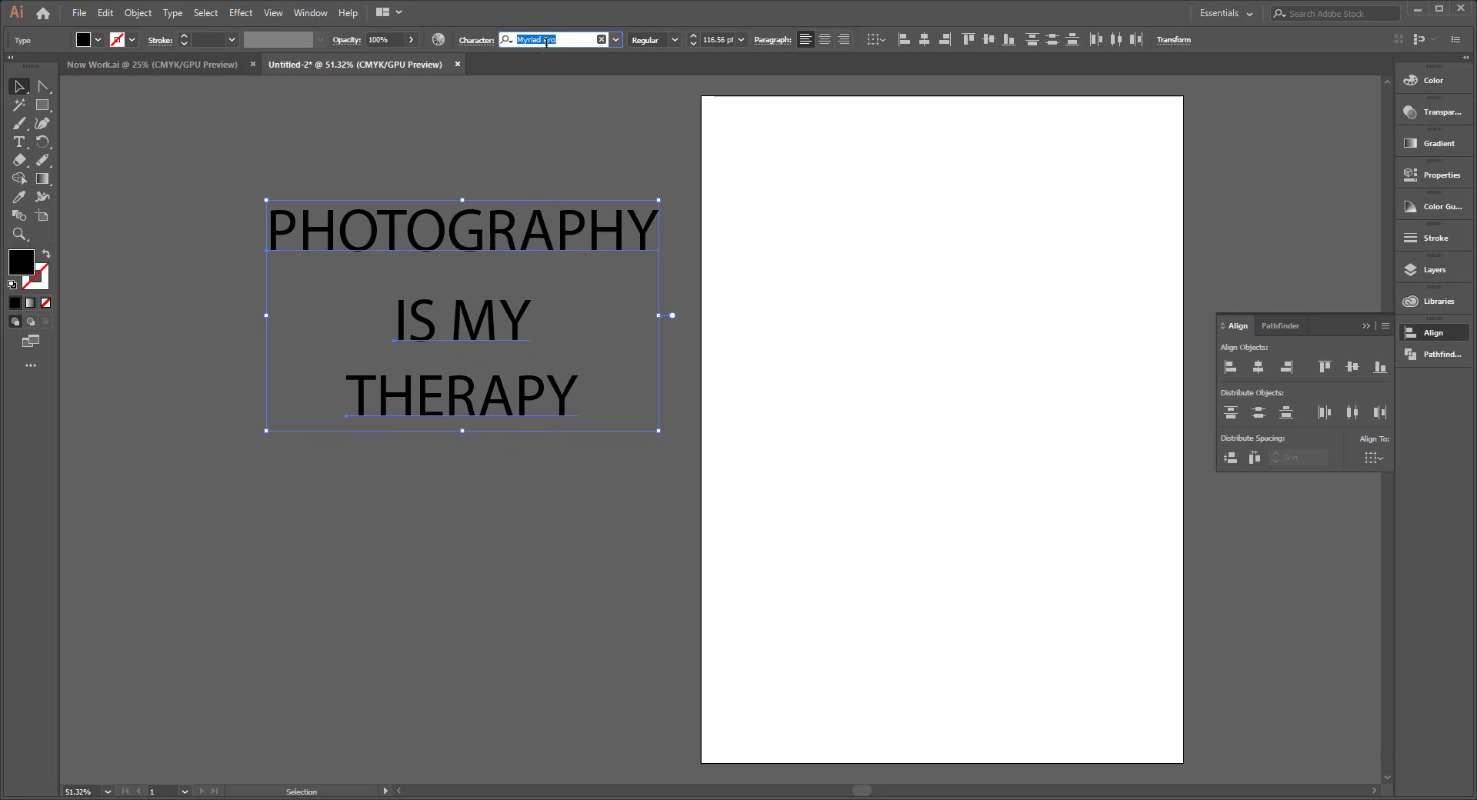
type("v")
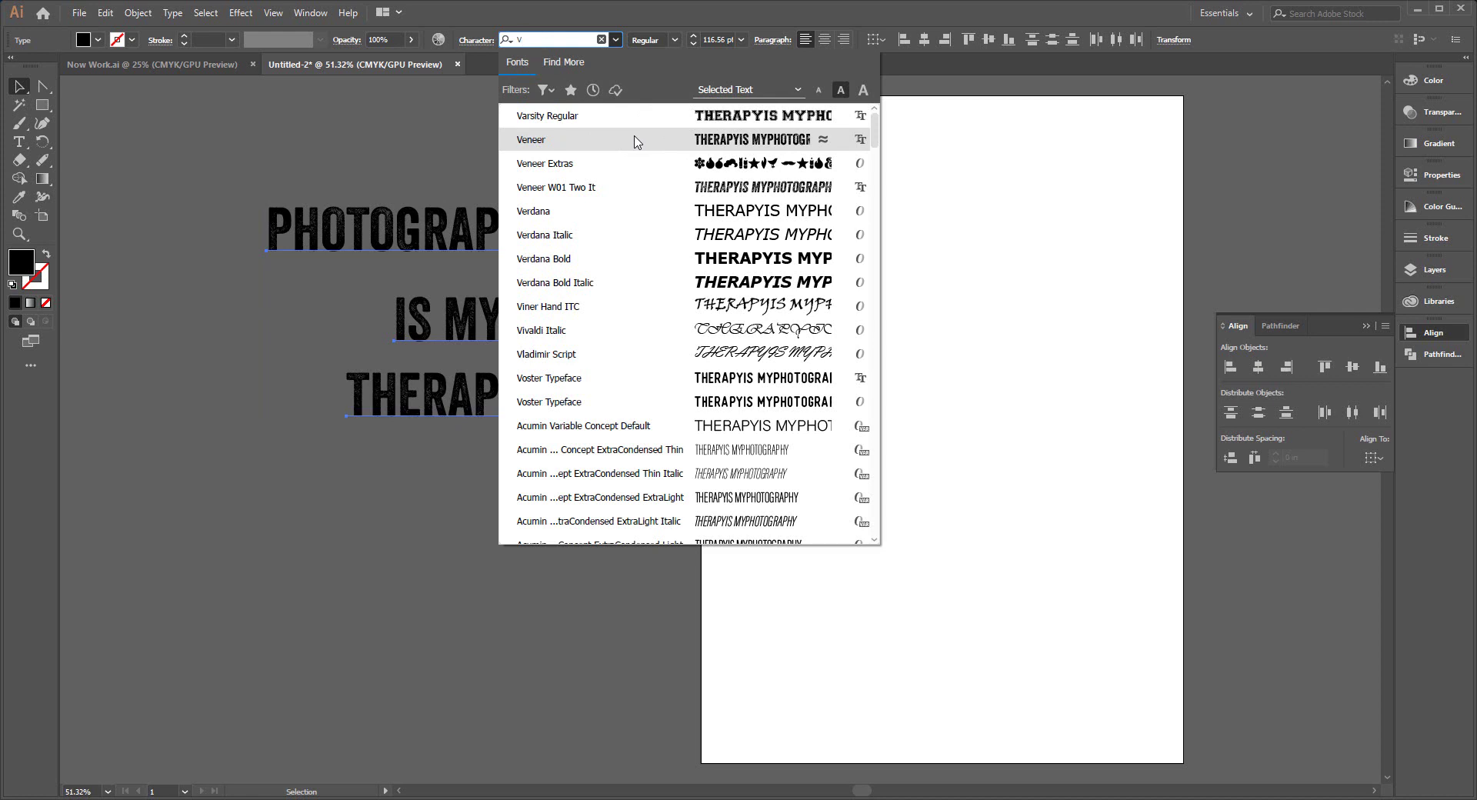
left_click(579, 146)
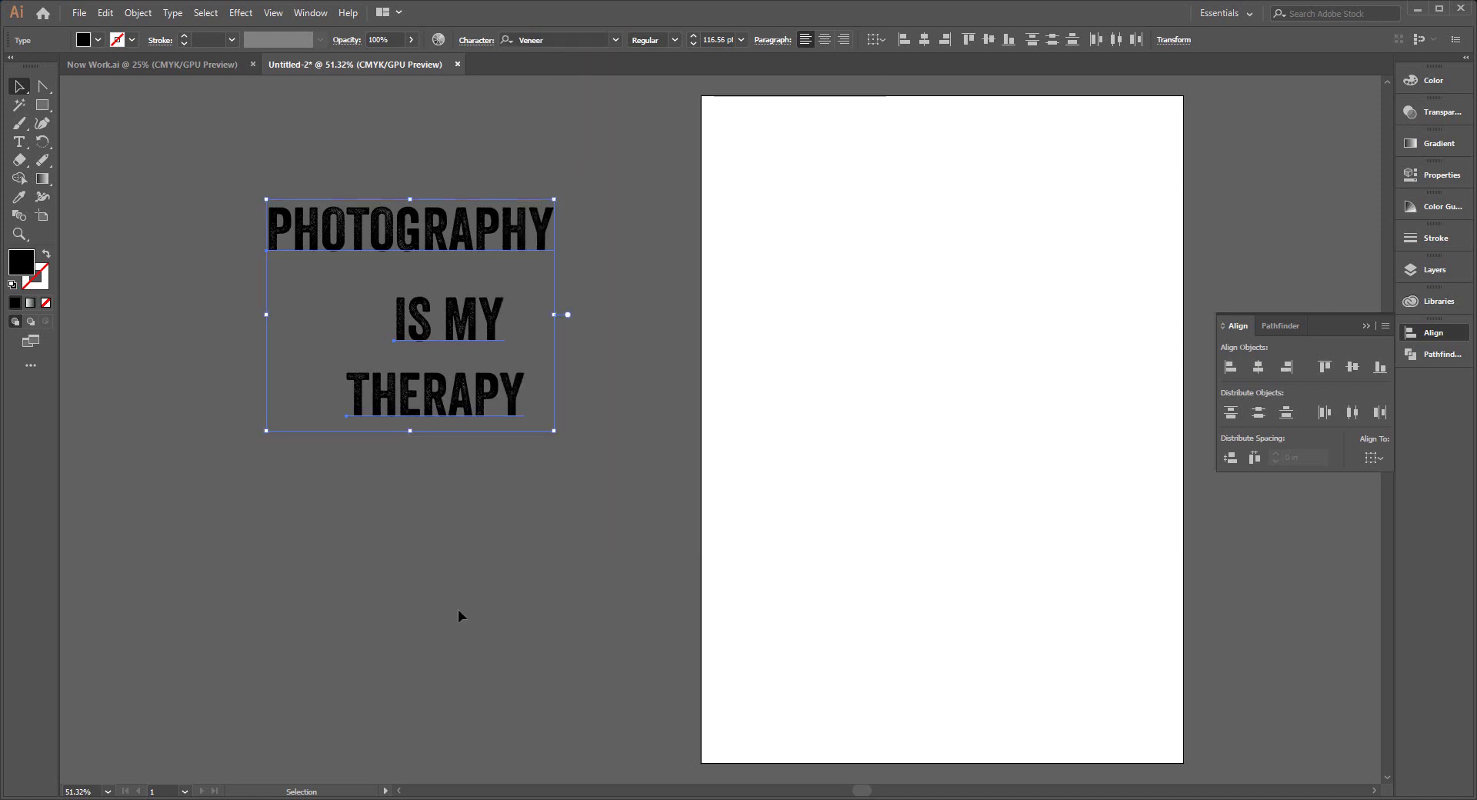
left_click(424, 650)
left_click(394, 400)
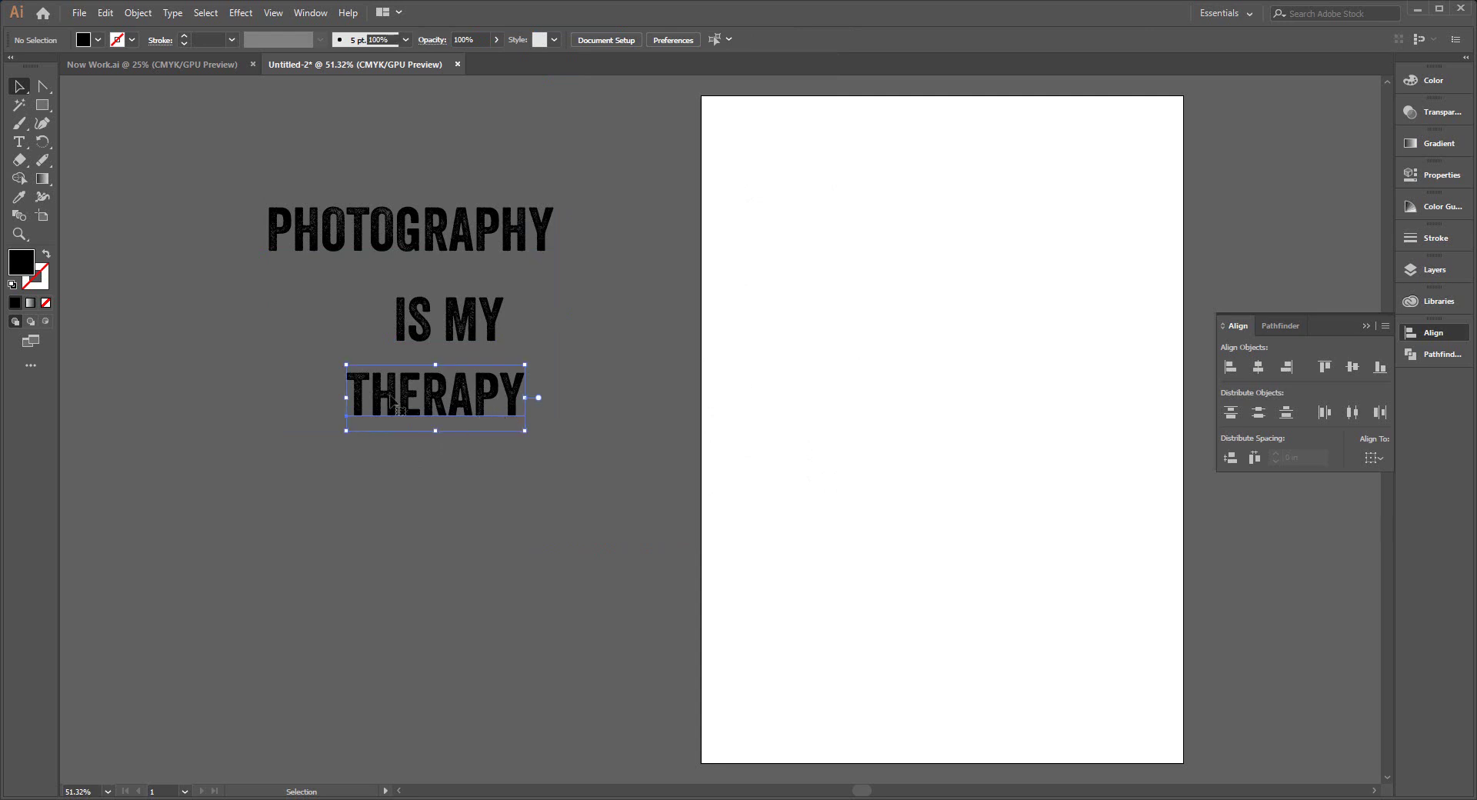
left_click_drag(186, 169, 508, 410)
left_click_drag(677, 526, 486, 490)
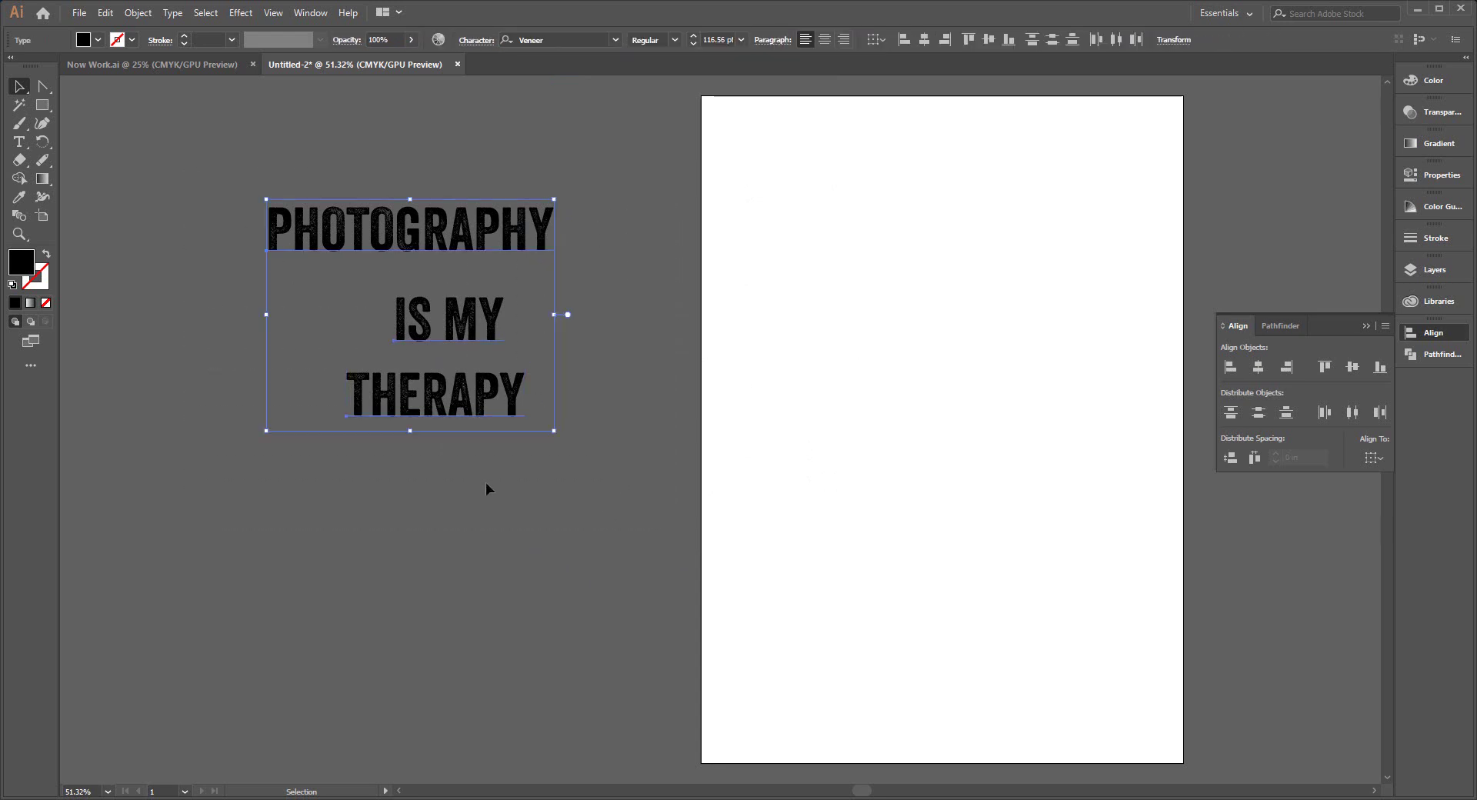
left_click(140, 14)
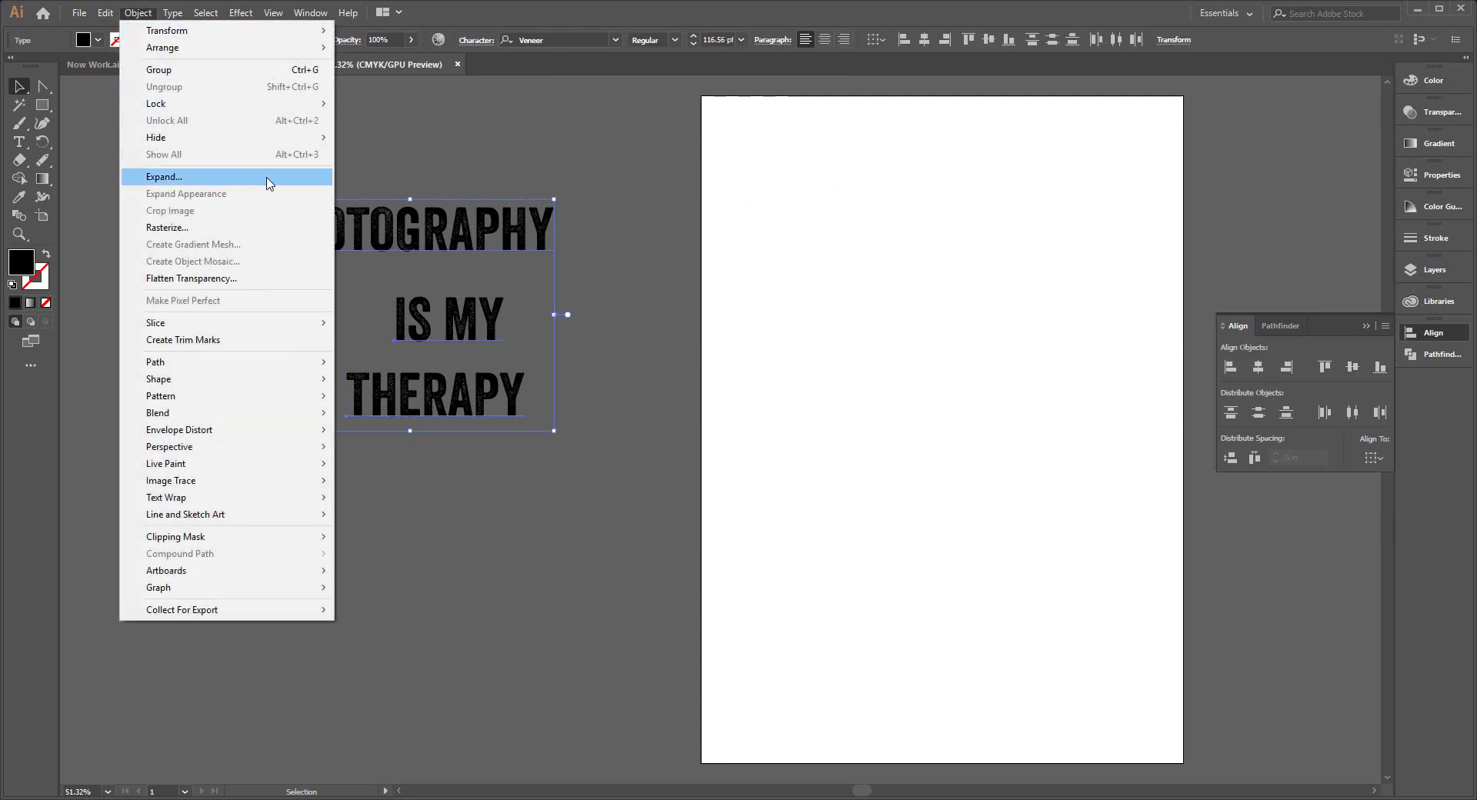
Expand the Veneer text into outlined shapes with Object > Expand
left_click(199, 182)
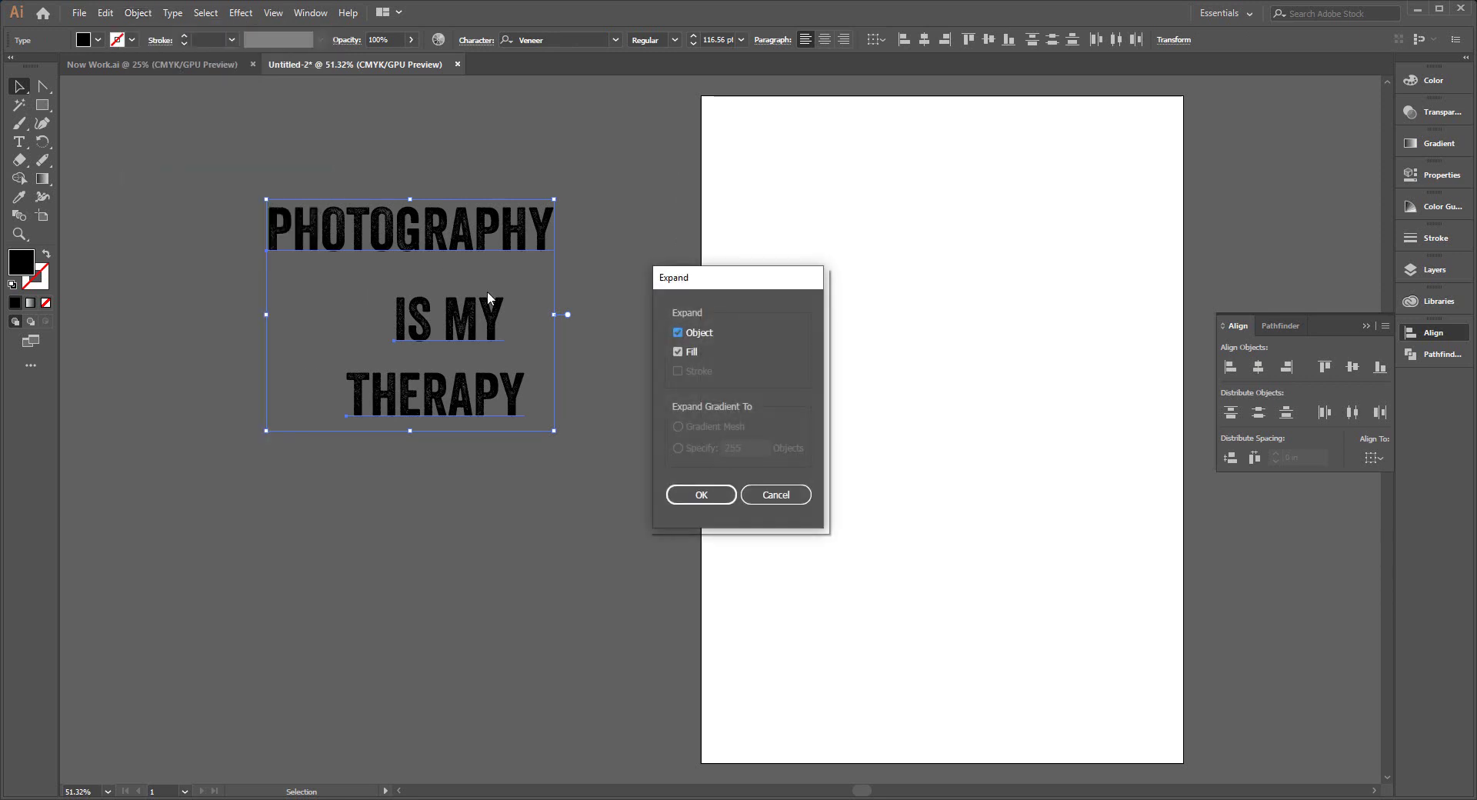
left_click(702, 495)
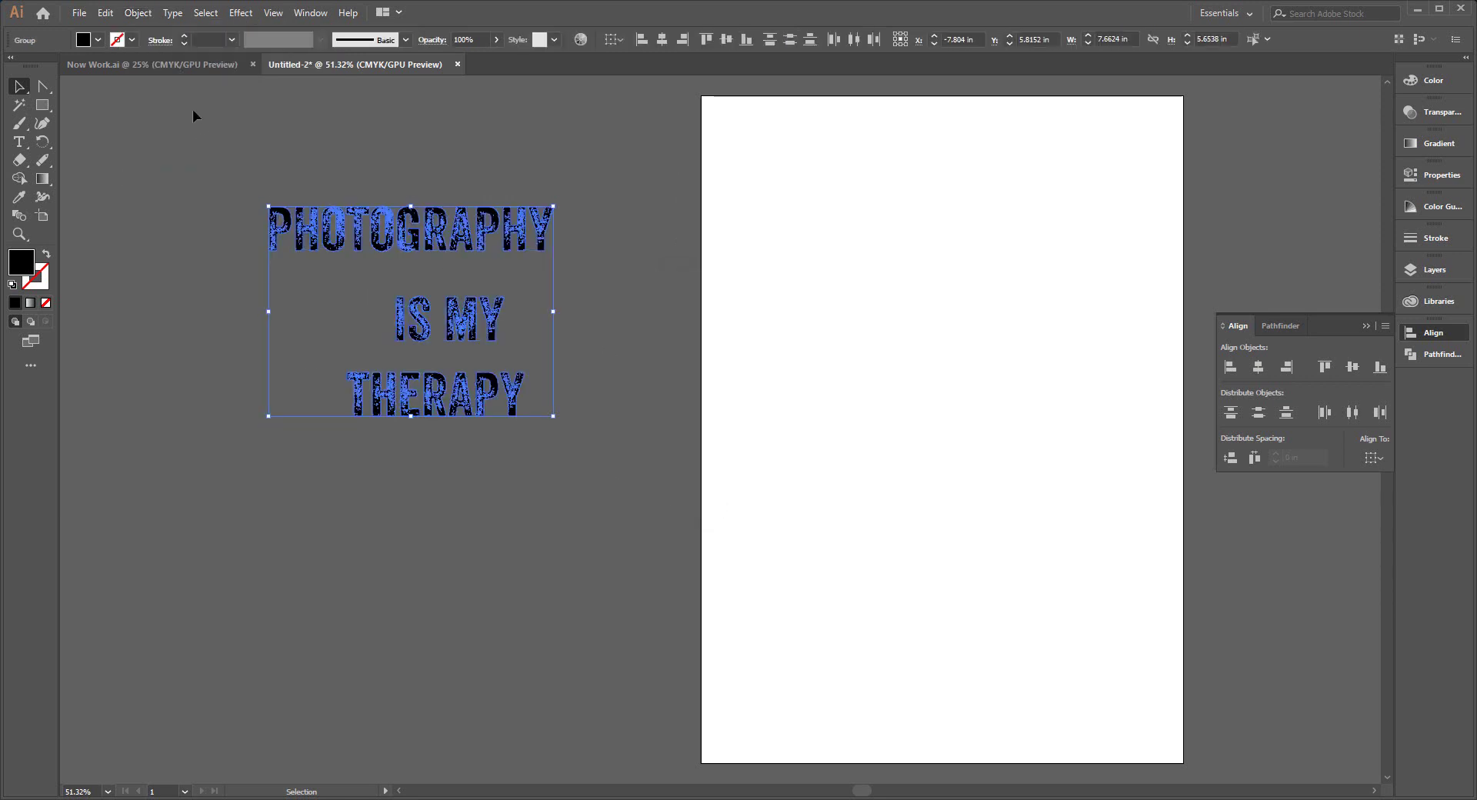
left_click(135, 12)
left_click(209, 179)
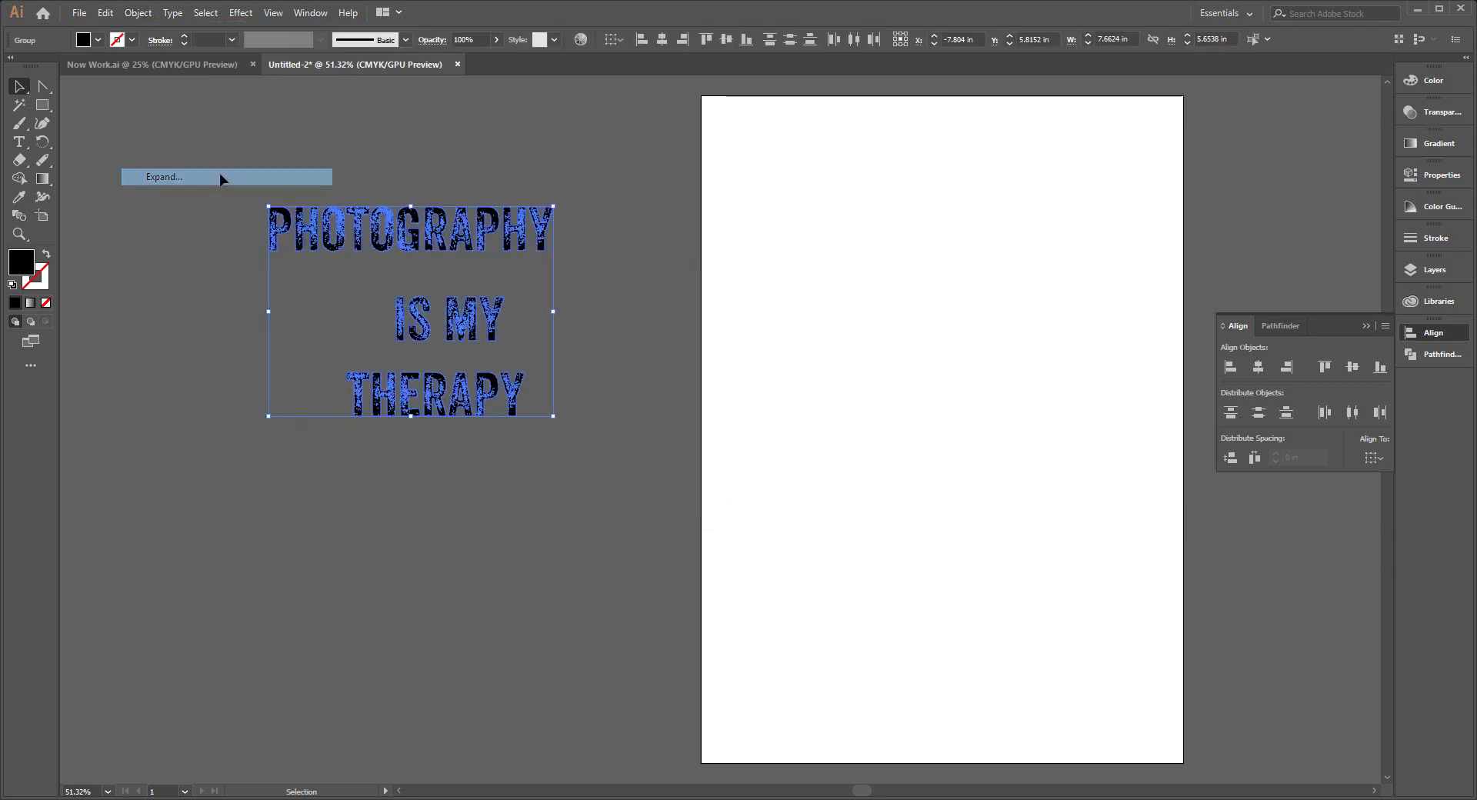
Fill the outlined lettering with a pale near-white grey
left_click(98, 39)
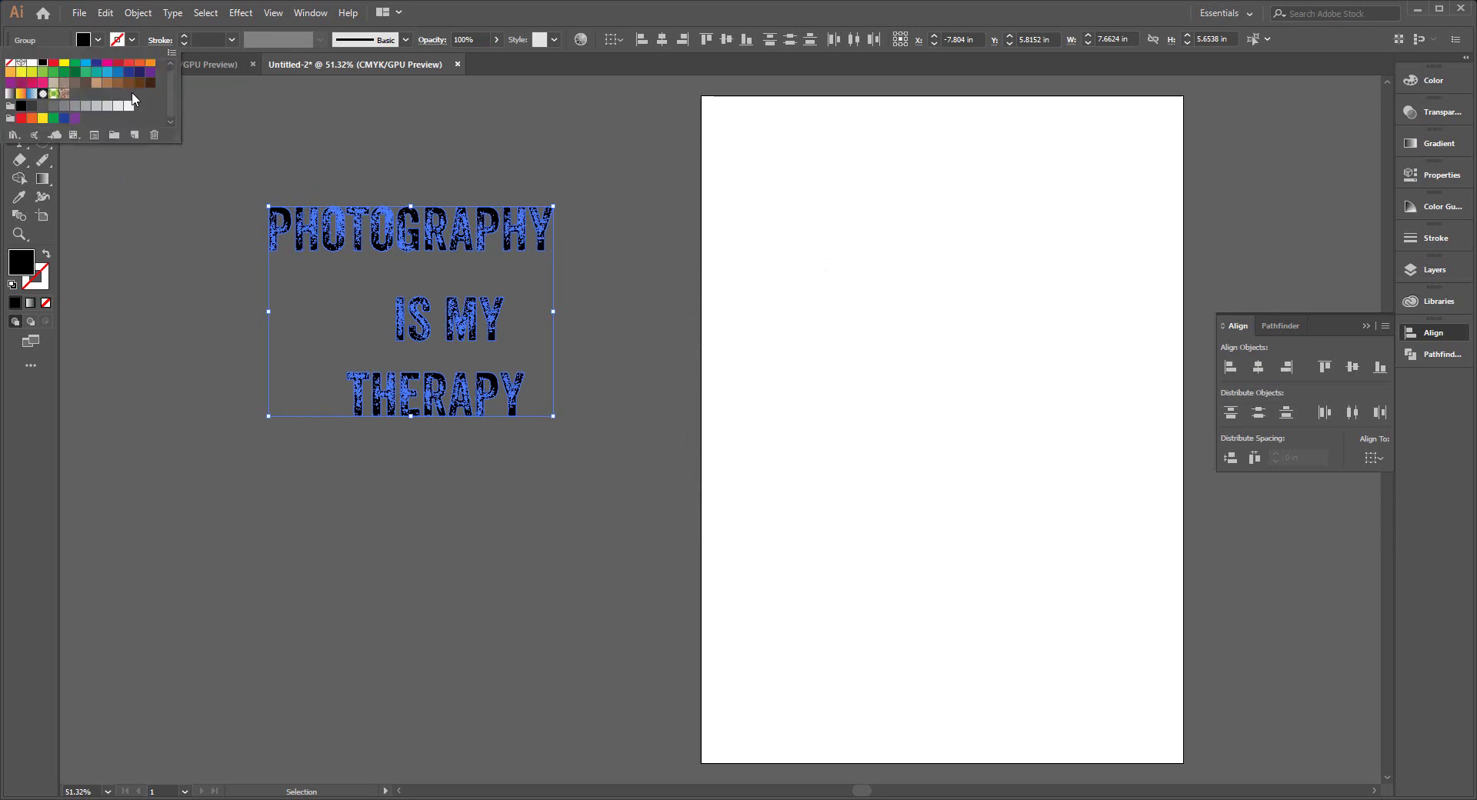
left_click(109, 108)
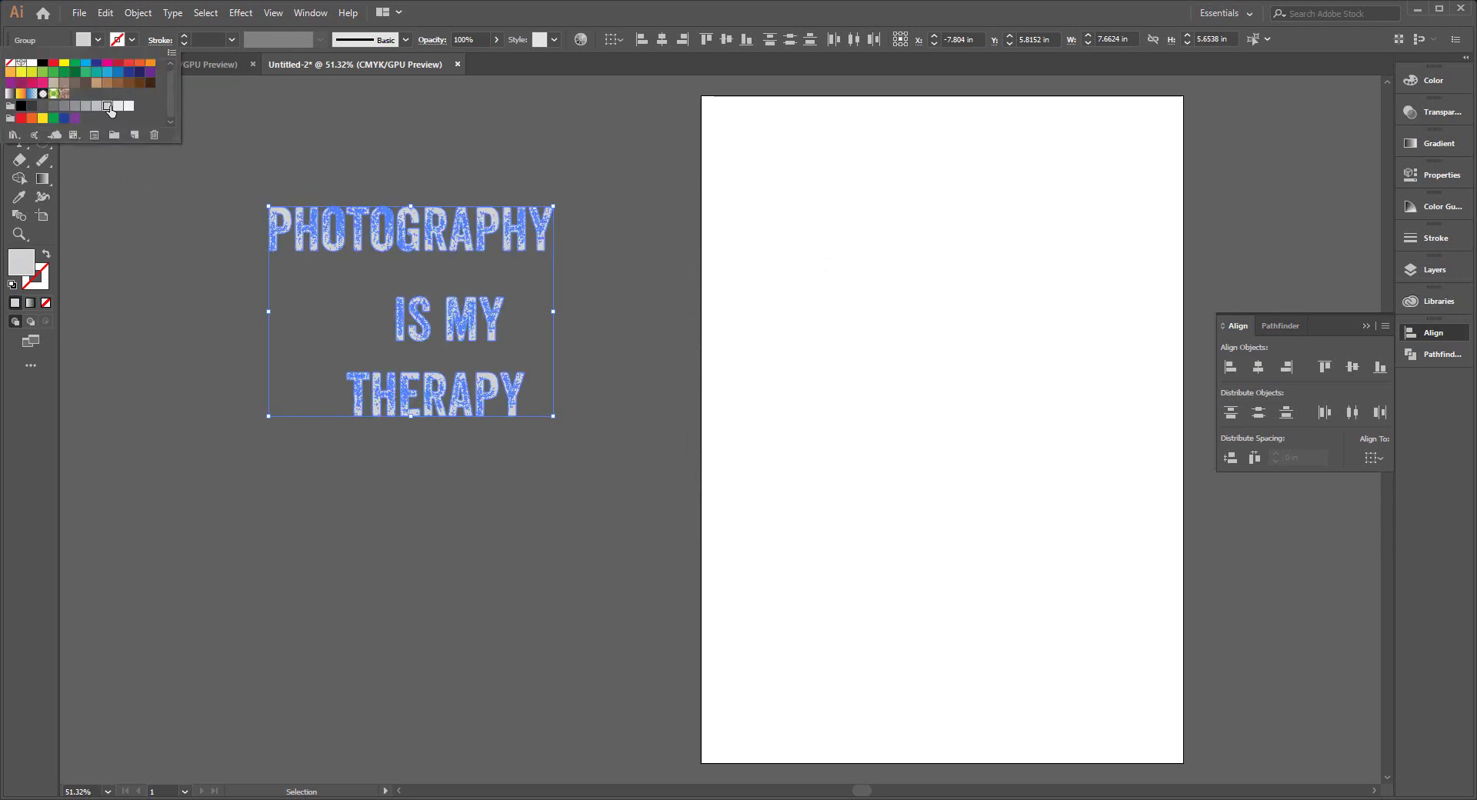
left_click(119, 107)
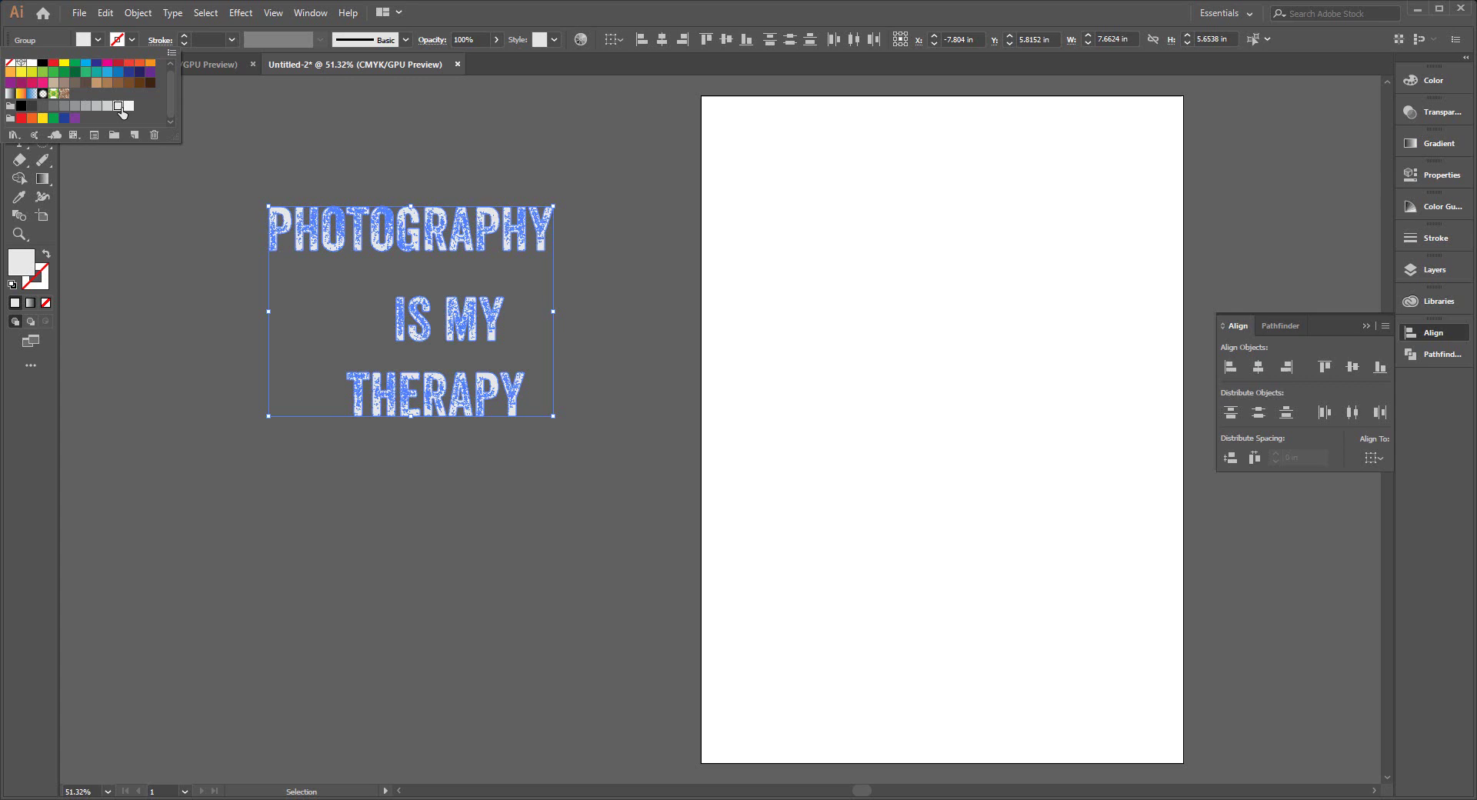
left_click(196, 263)
Widen THERAPY to about 7.41 in, set IS MY just above it, and centre PHOTOGRAPHY over both
left_click(495, 395)
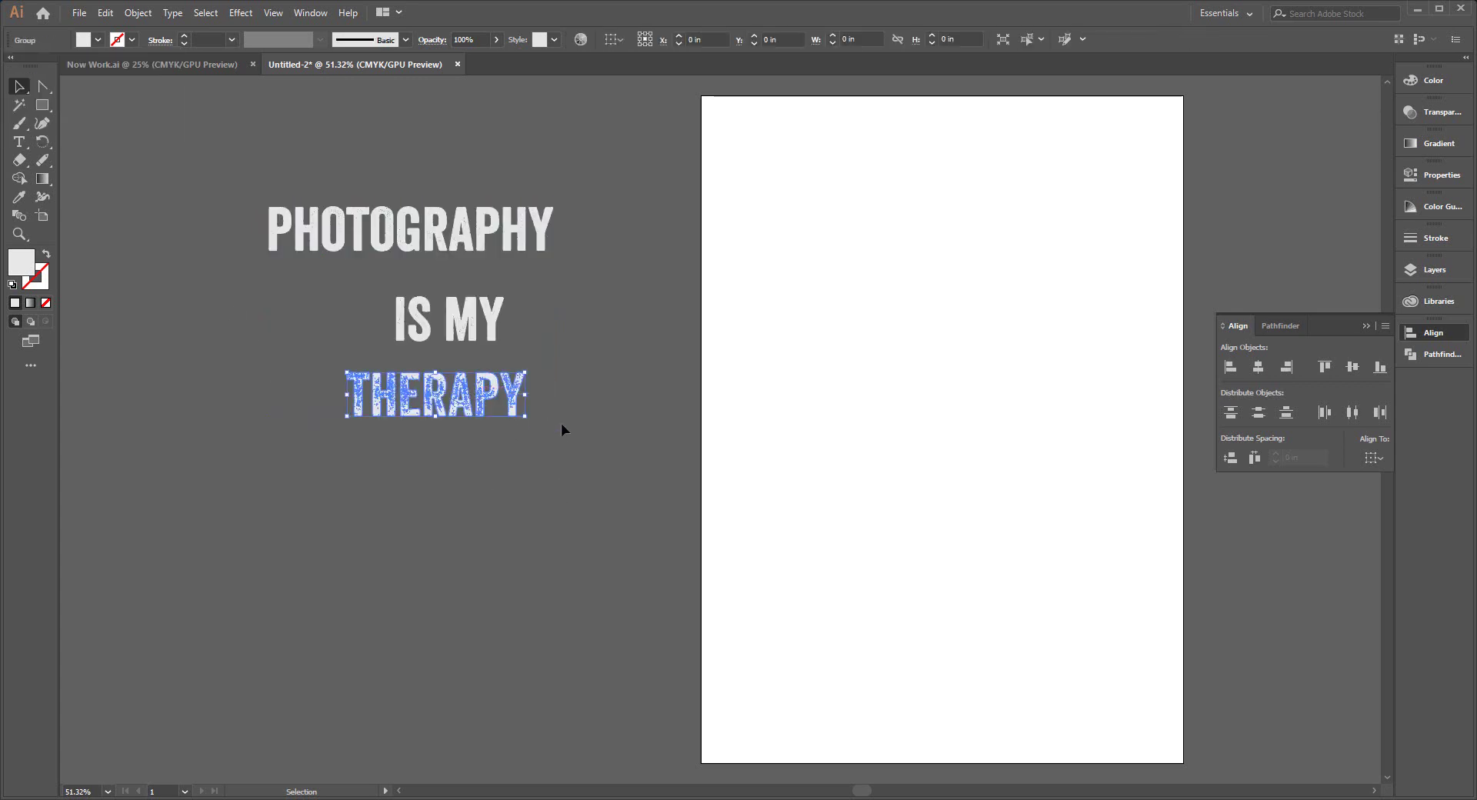
left_click_drag(525, 393, 621, 394)
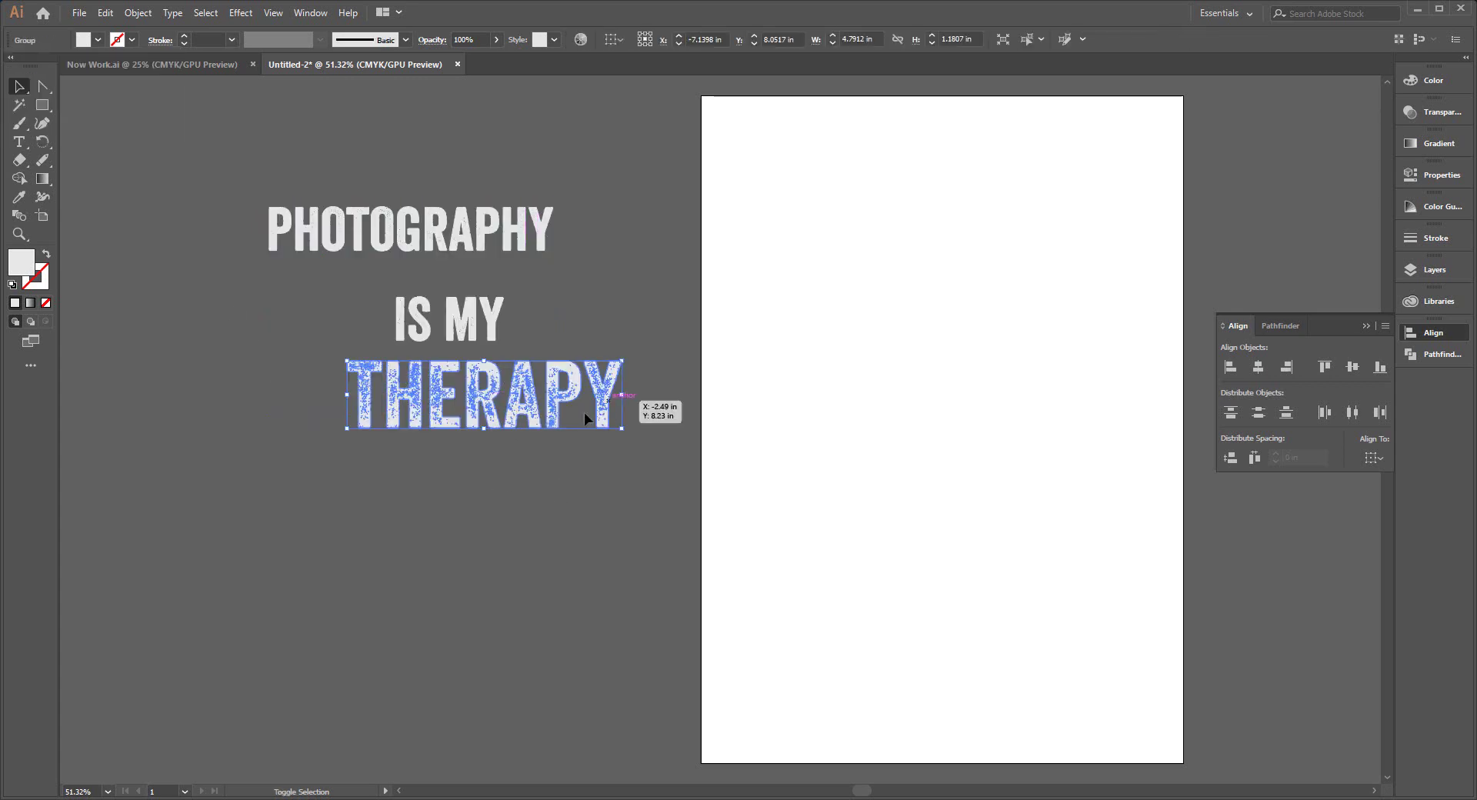
left_click_drag(524, 414, 509, 462)
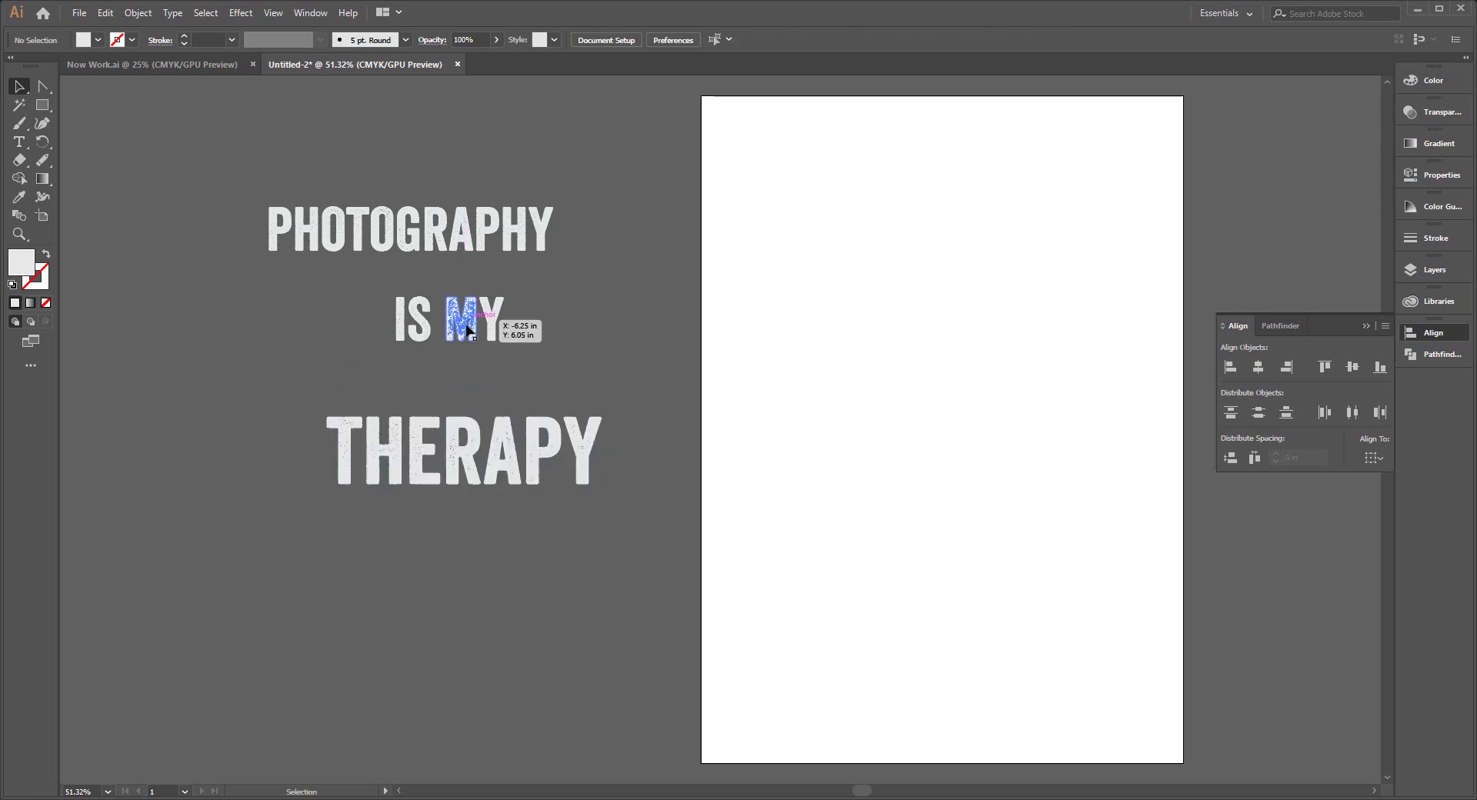
left_click_drag(469, 319, 471, 385)
left_click(600, 328)
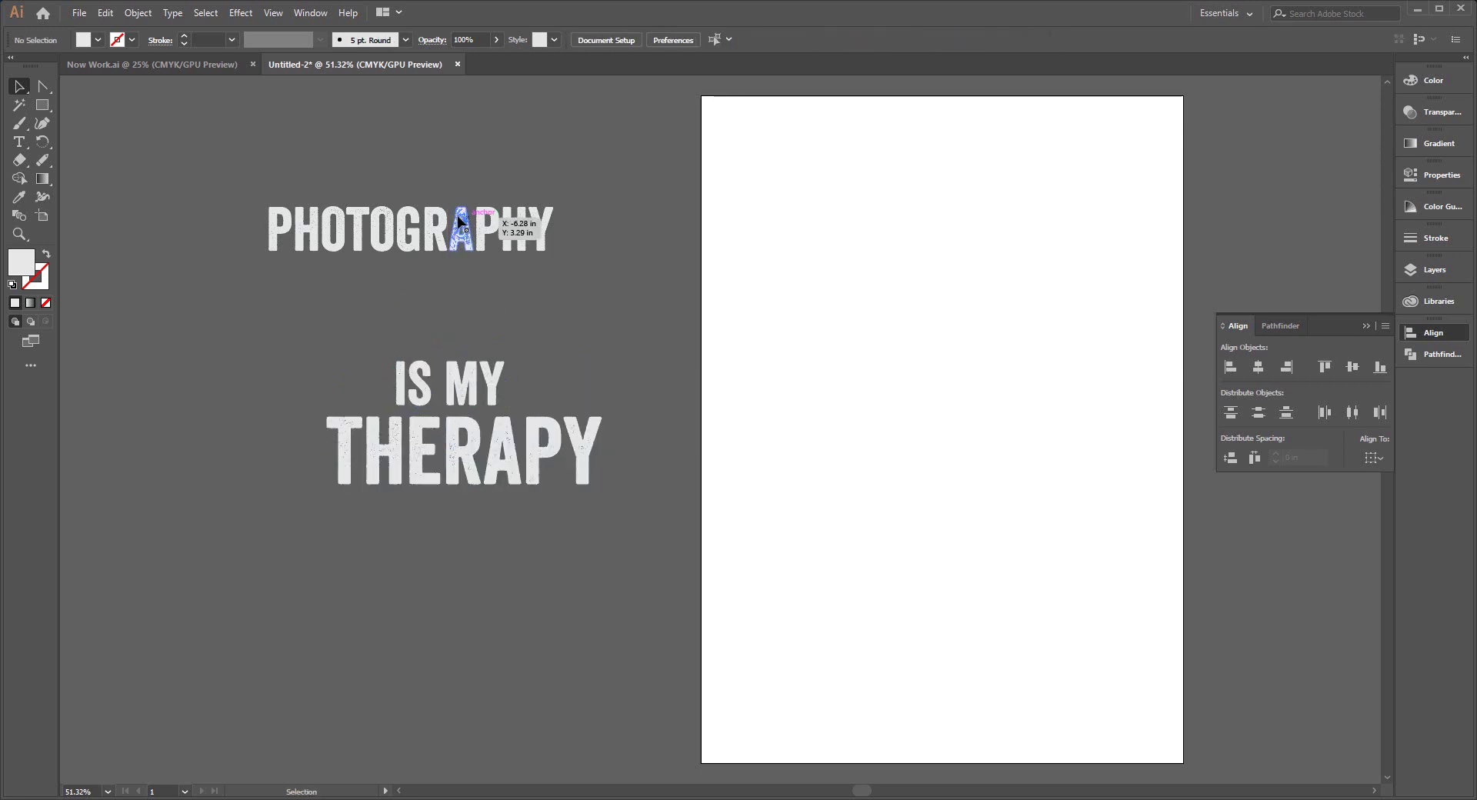
left_click_drag(461, 235, 515, 240)
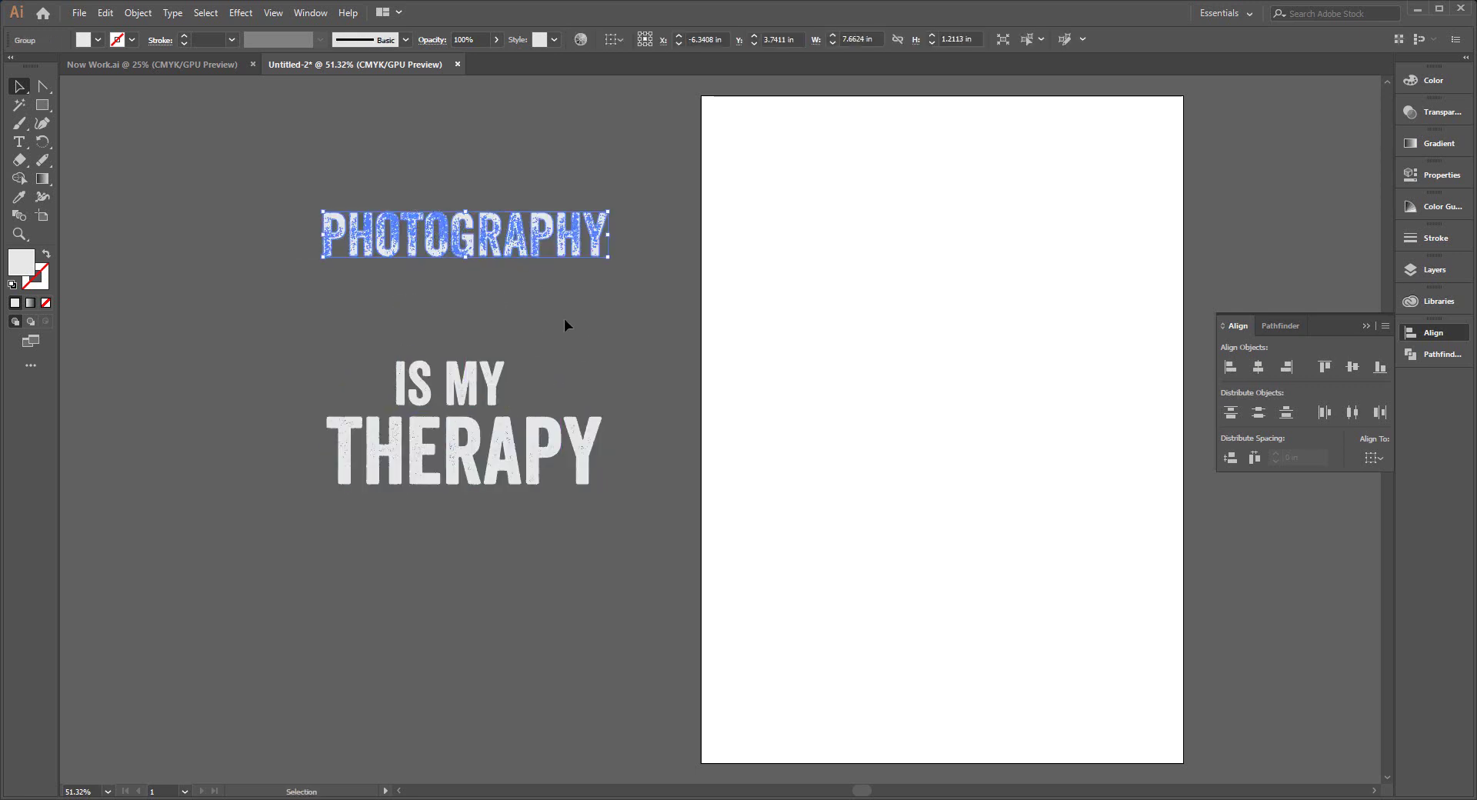
left_click(567, 330)
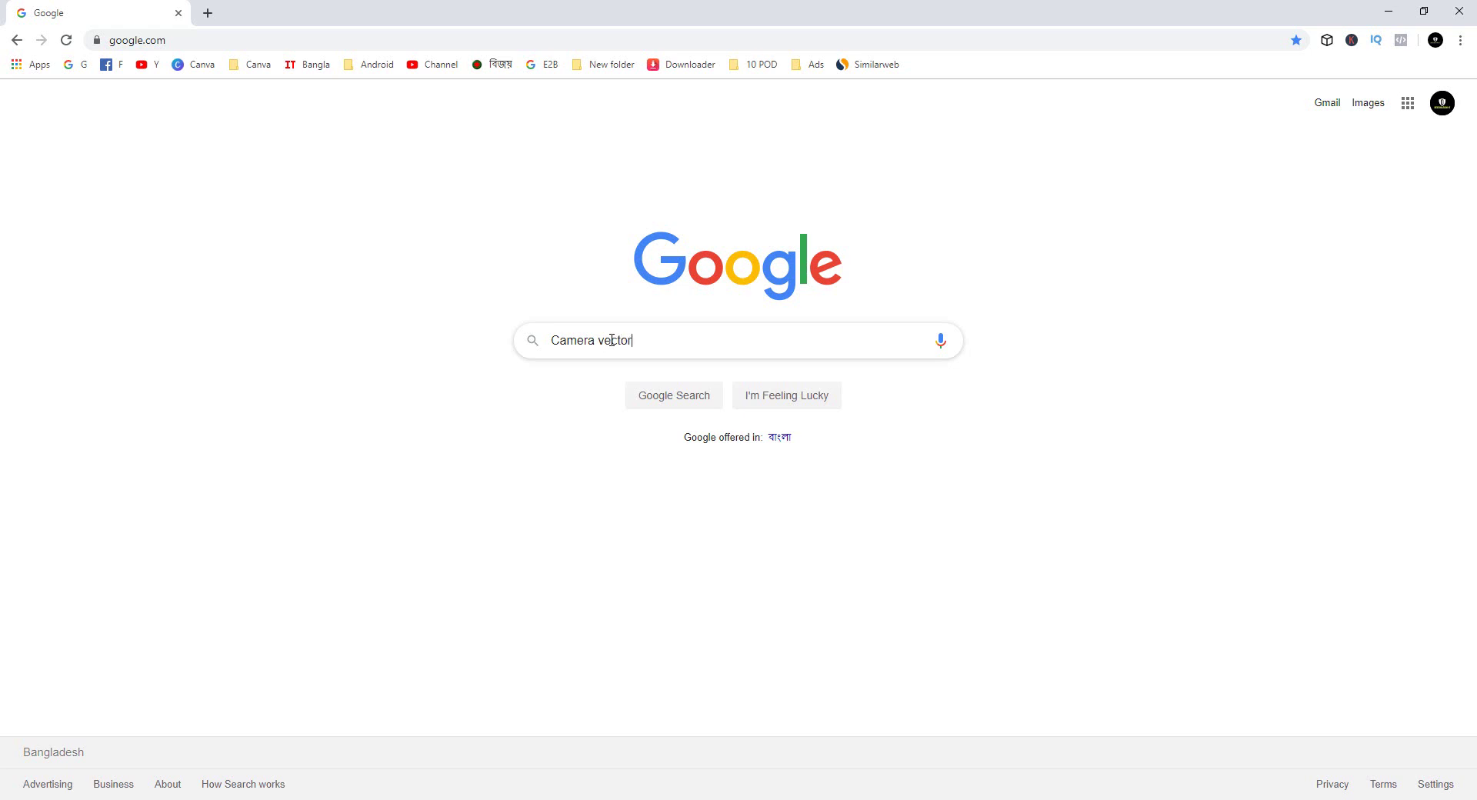
Find Large-size Google Images results for 'Camera vector', preview the shutter icon, and open a new tab
key("Return")
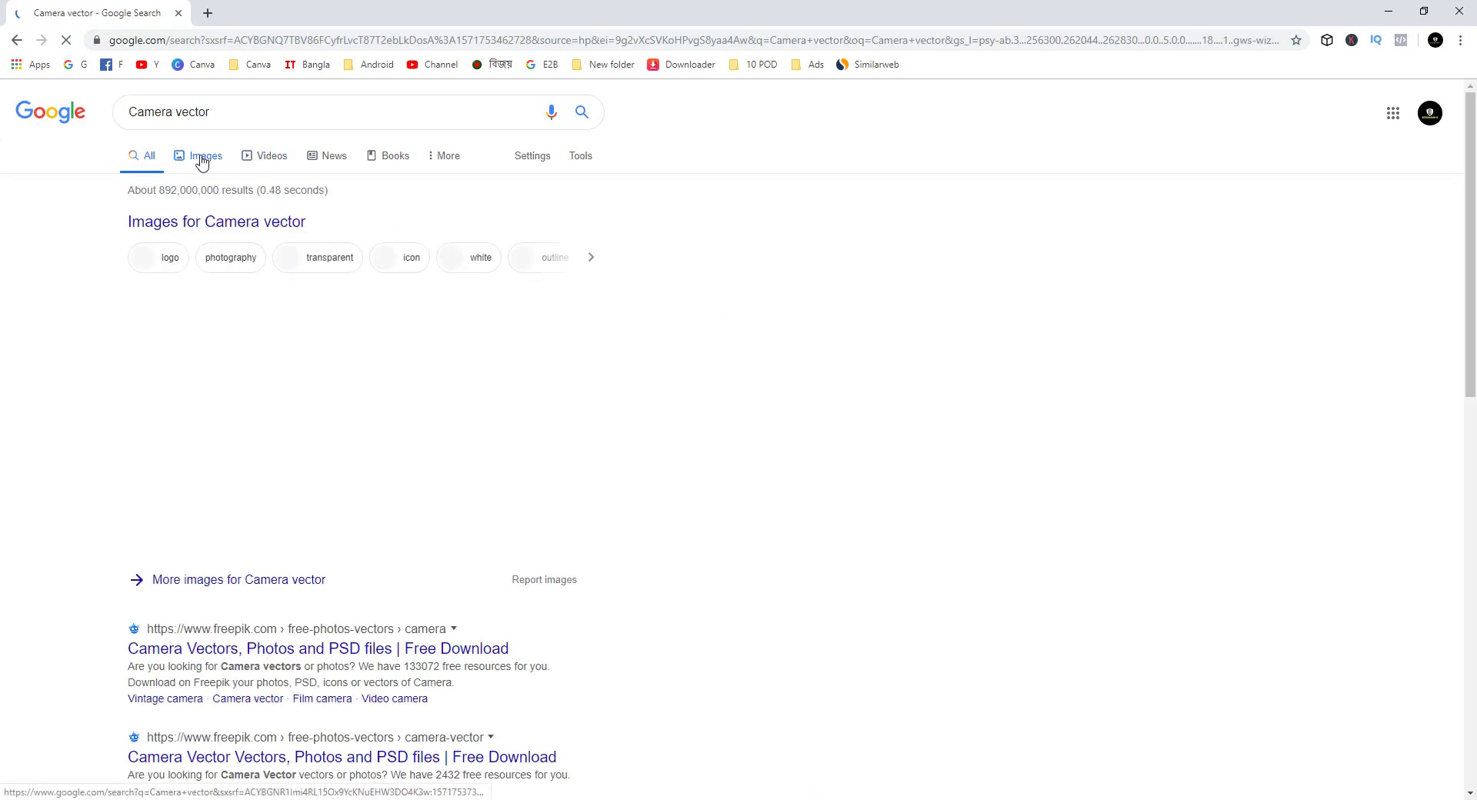
left_click(201, 158)
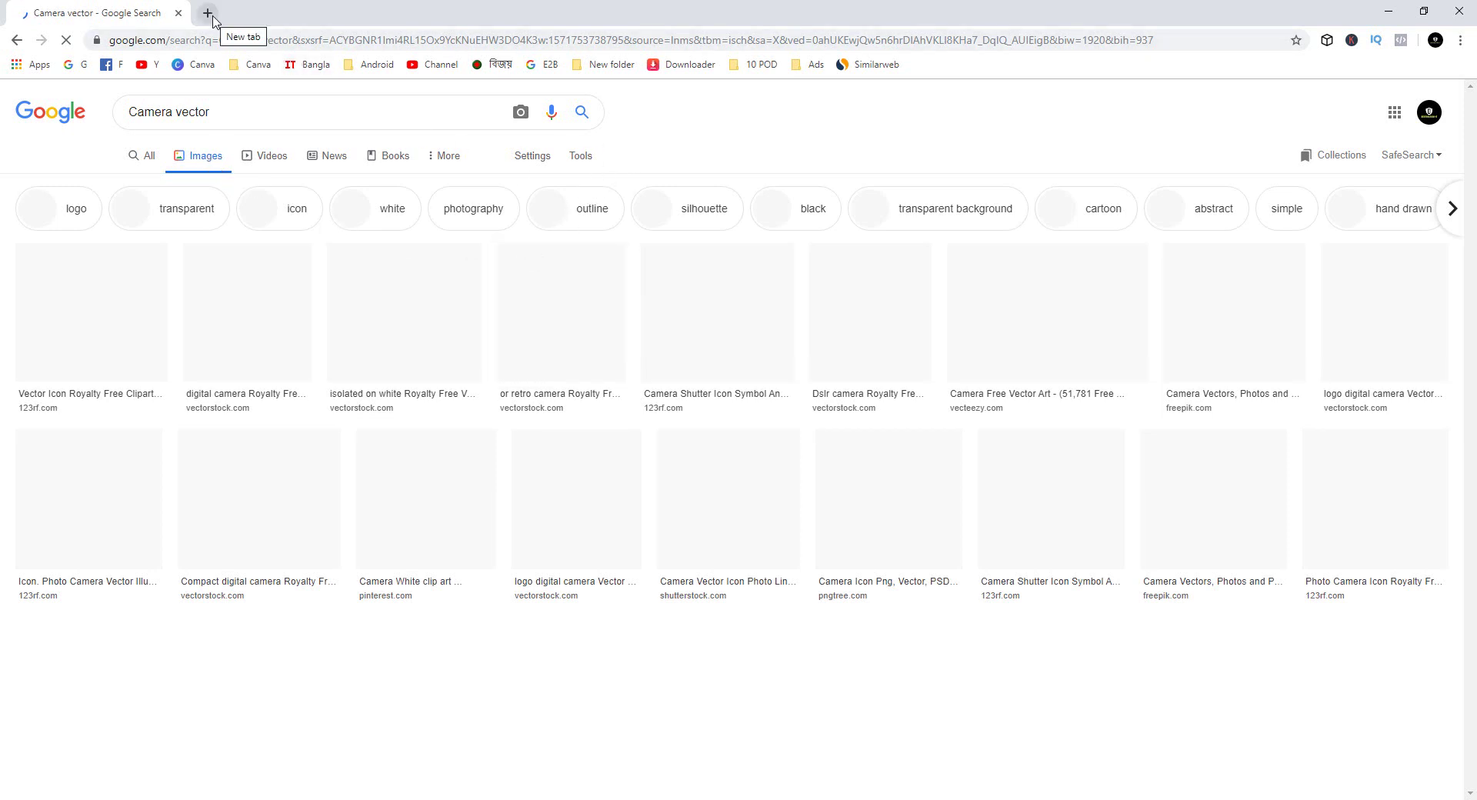
left_click(584, 160)
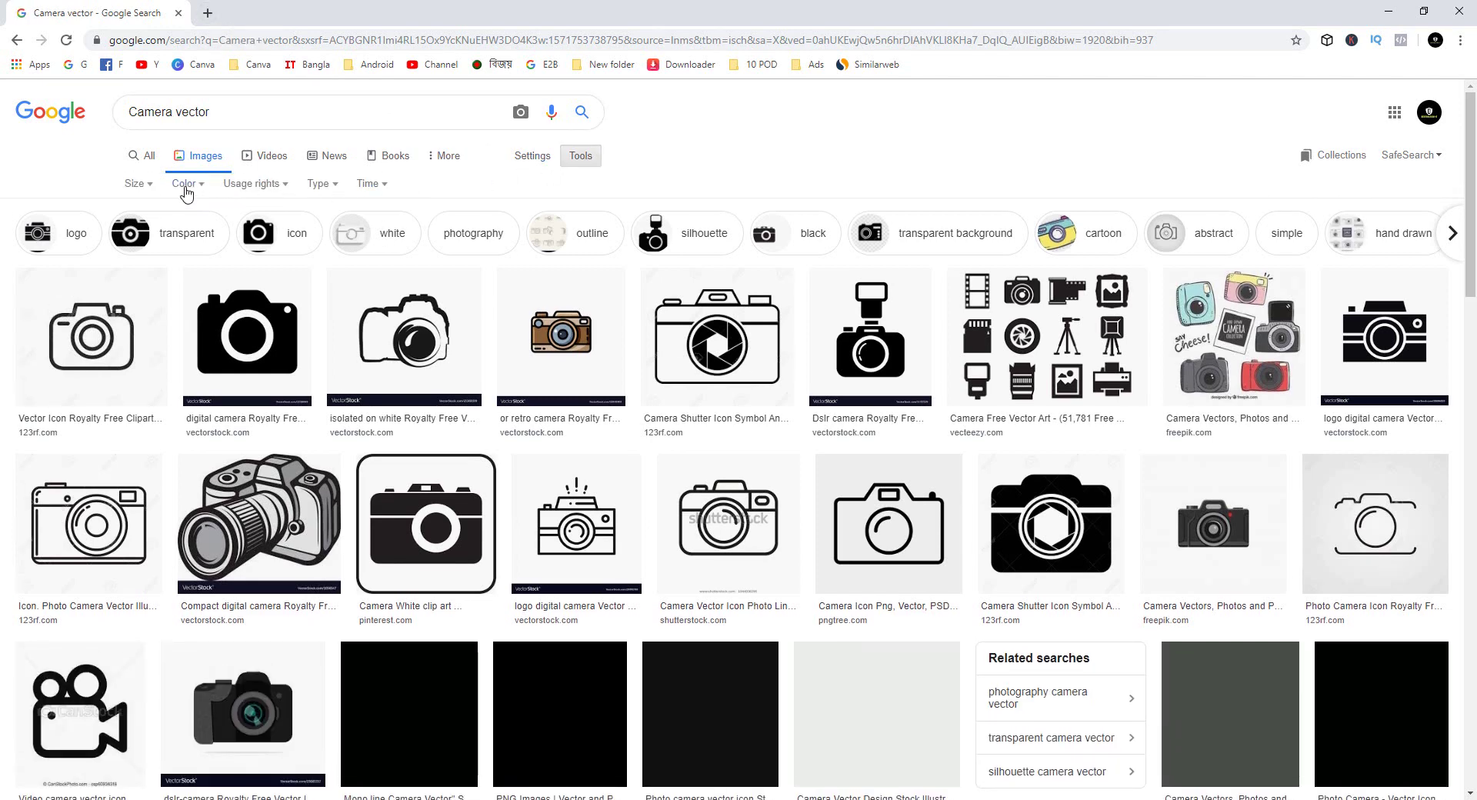
left_click(137, 184)
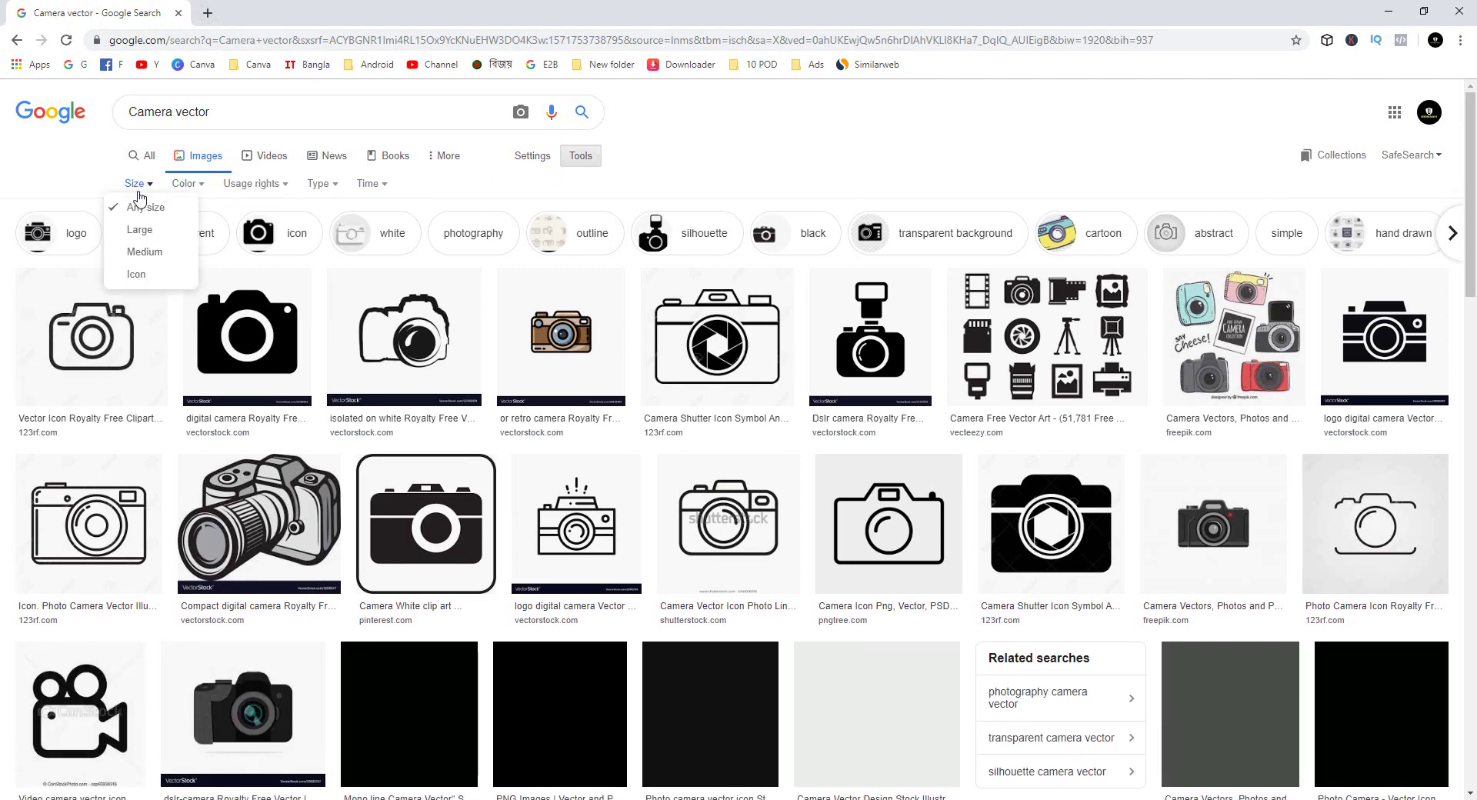
left_click(140, 232)
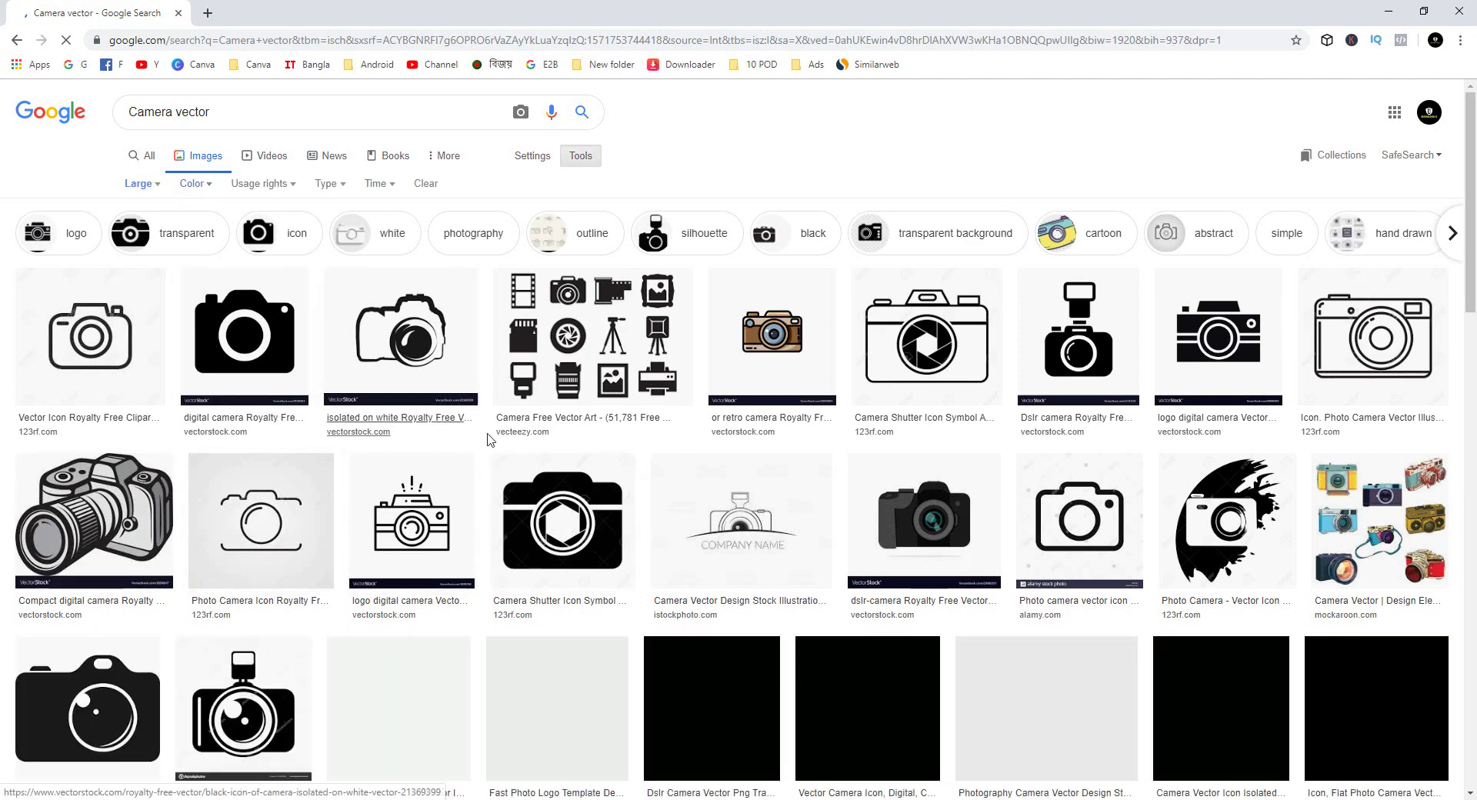
left_click(566, 508)
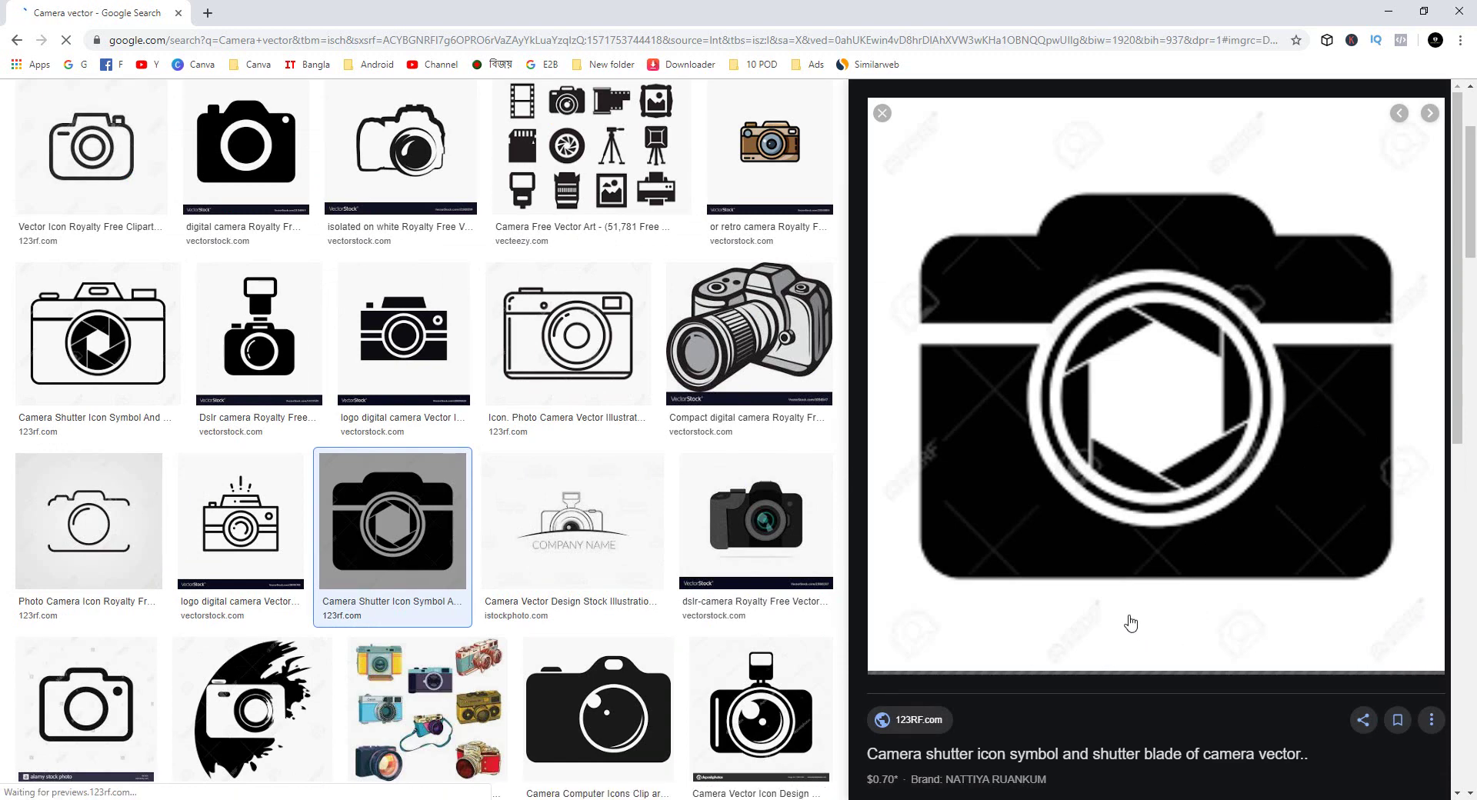
left_click(206, 15)
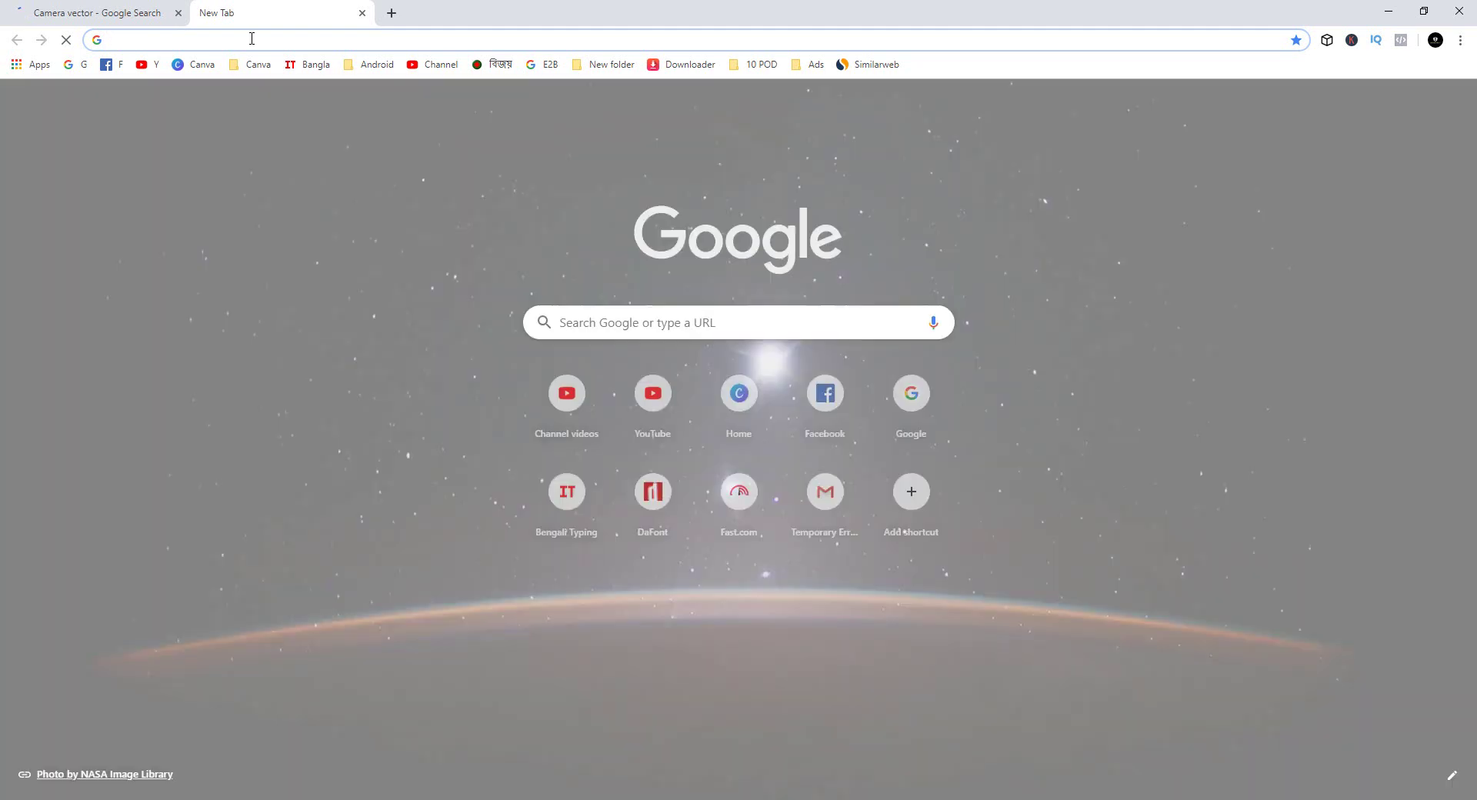
Search Google for 'veneer font' in the new tab
type("vee")
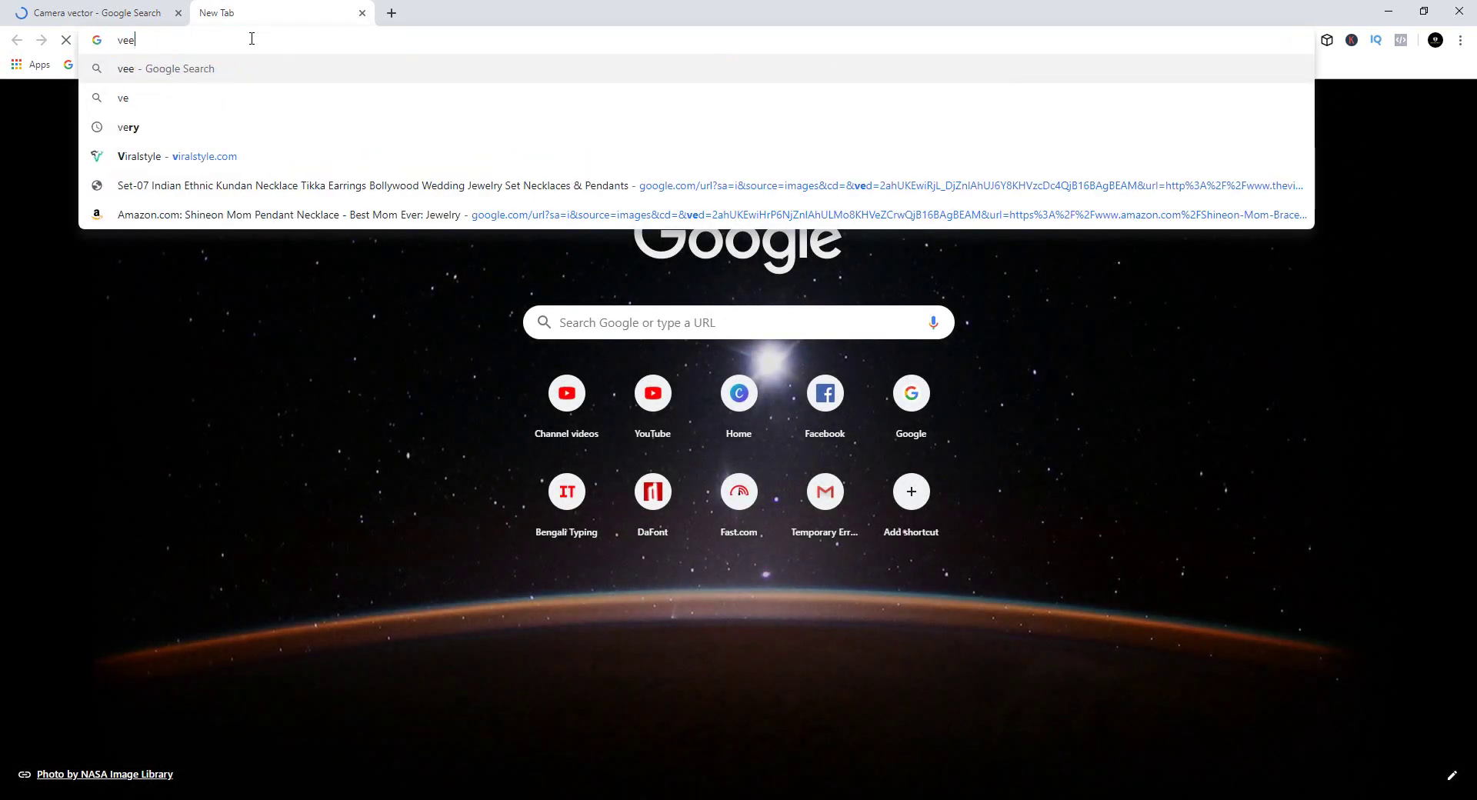
type("n")
key("BackSpace")
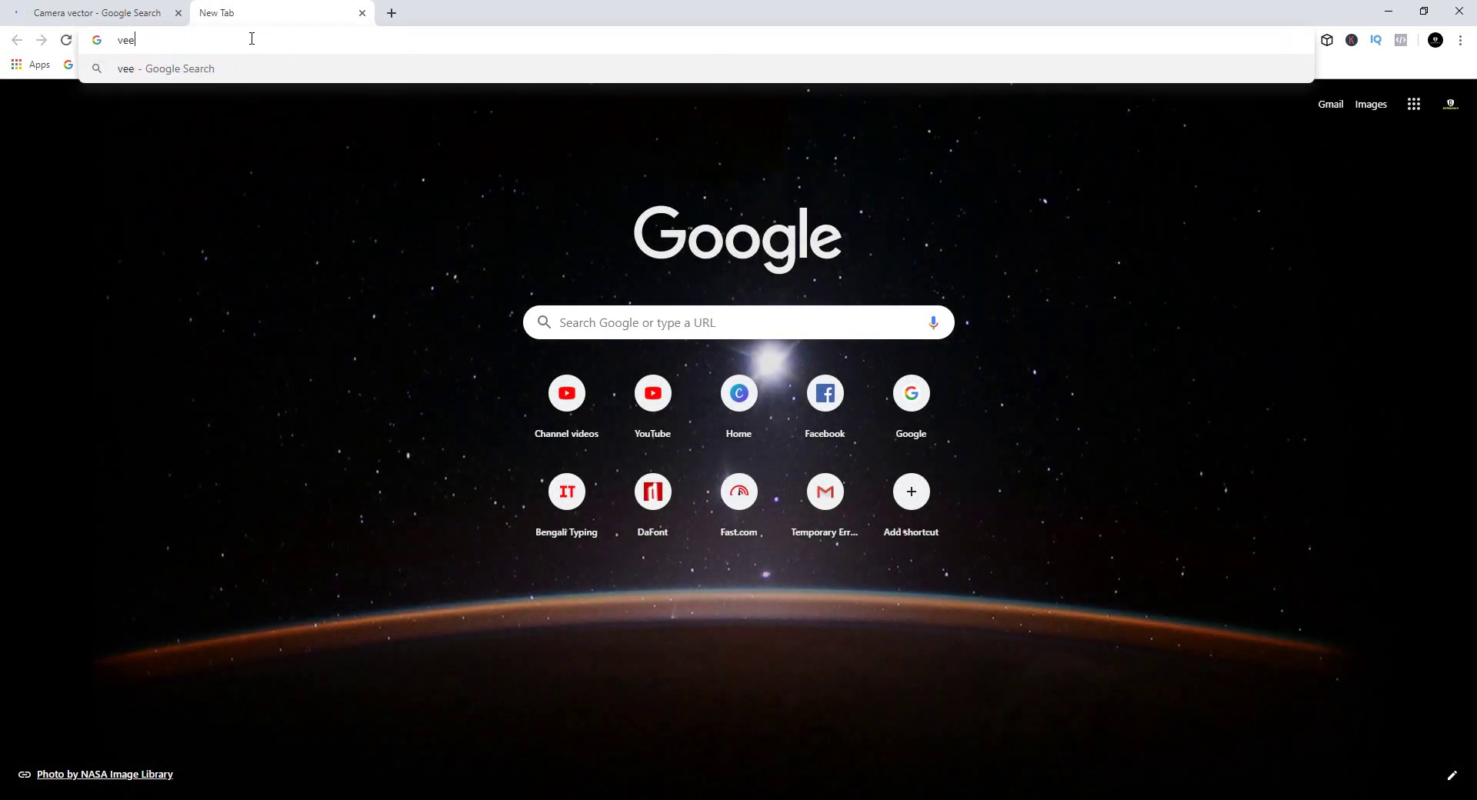
key("BackSpace")
type("nee")
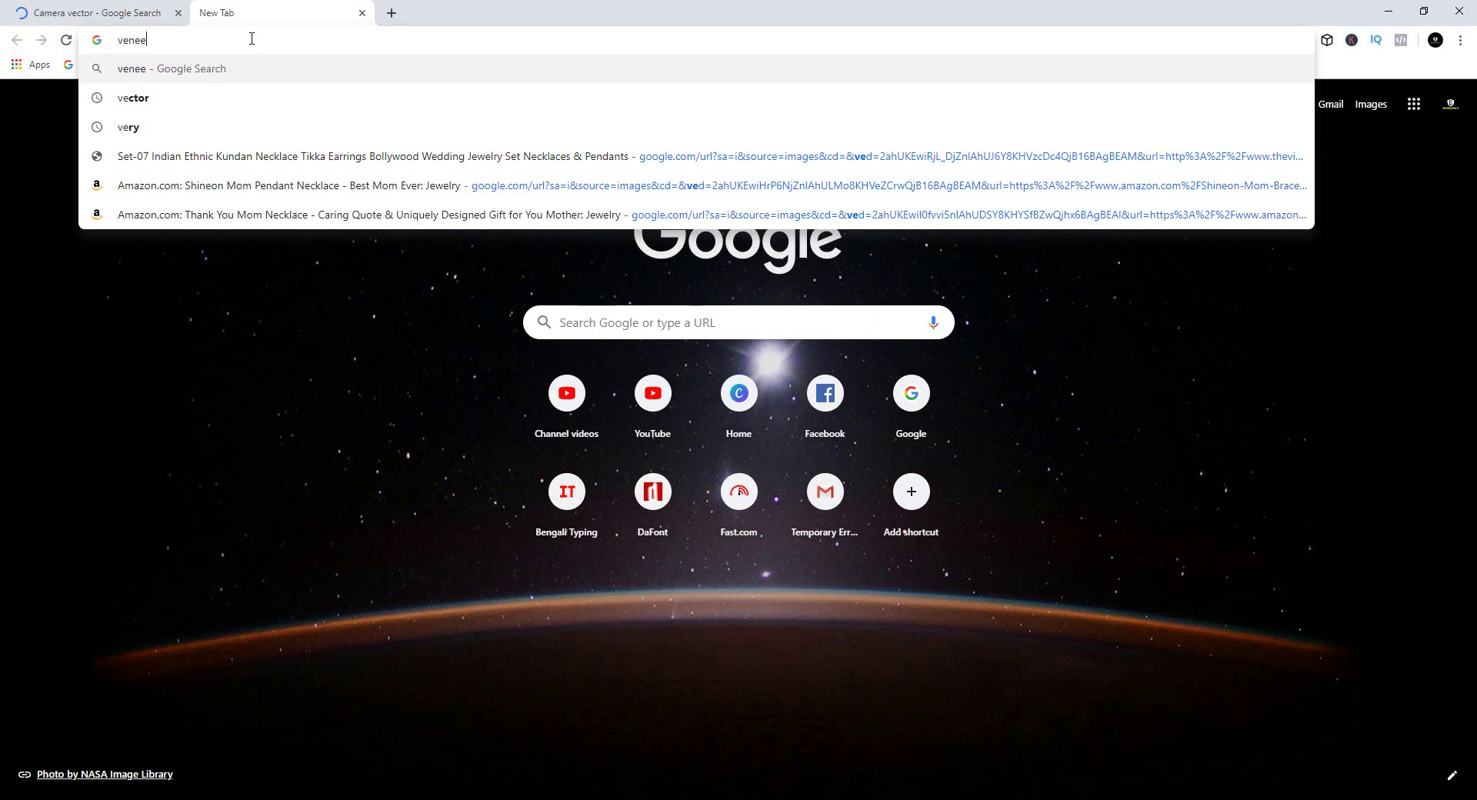
type("r f")
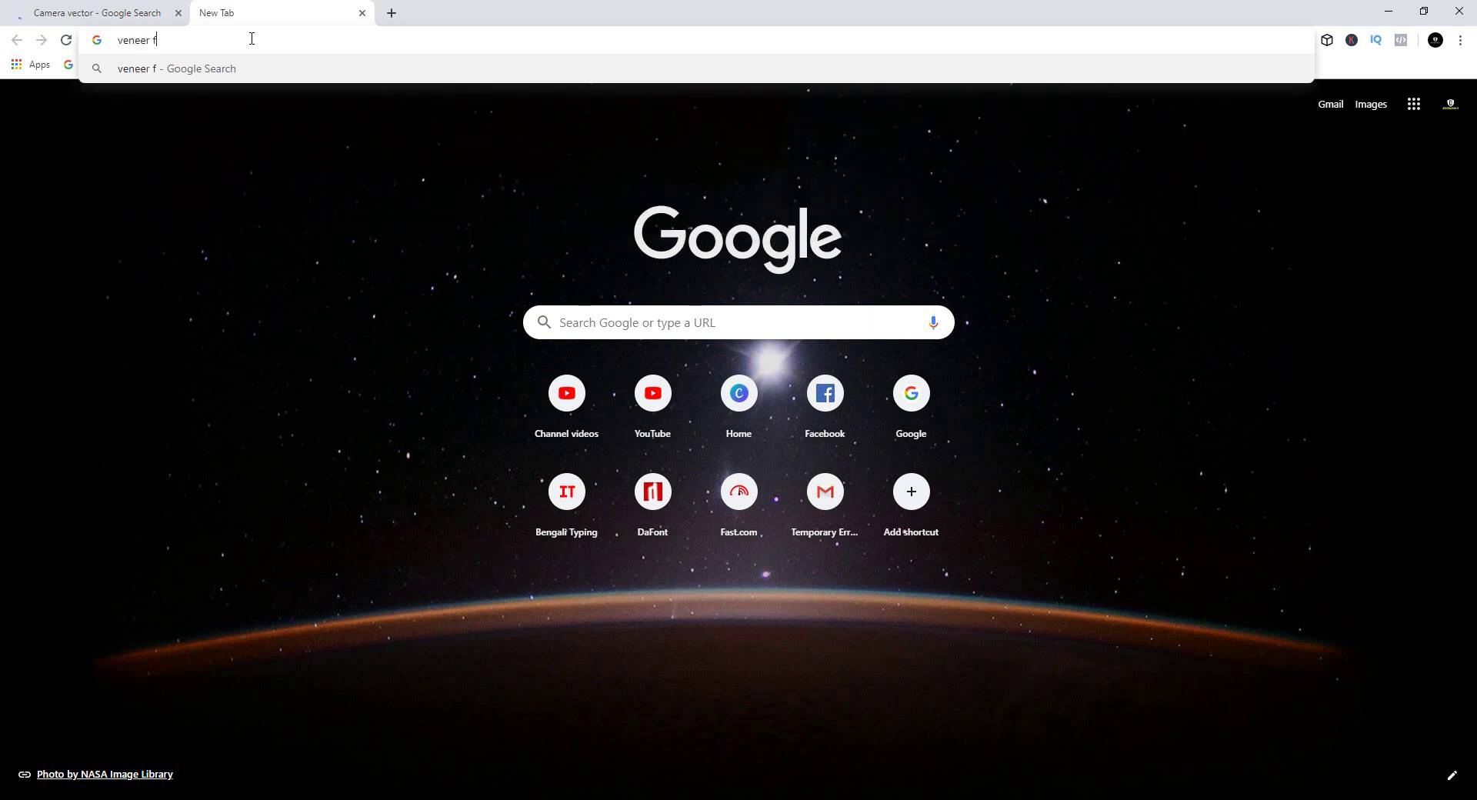
type("ont")
key("Return")
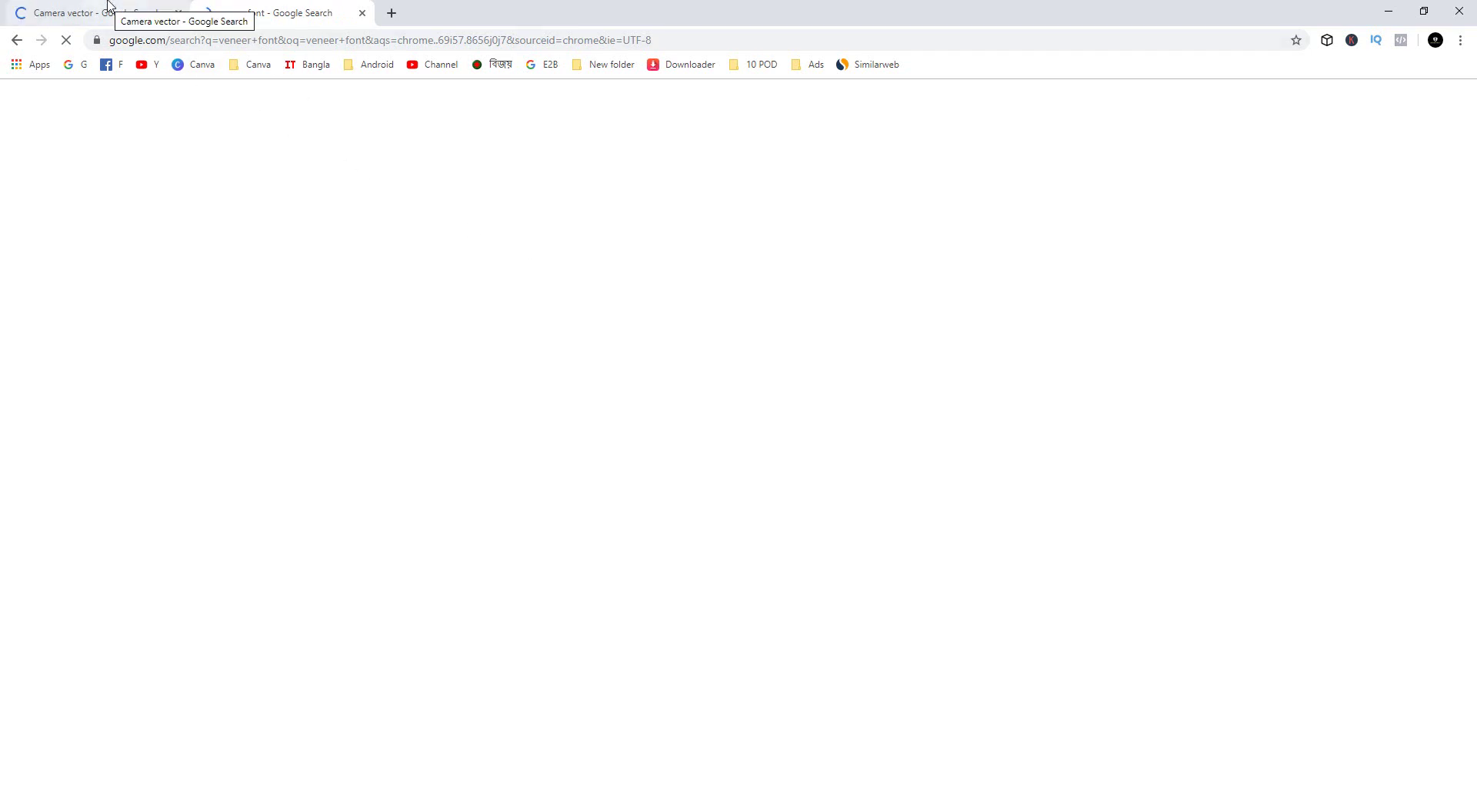
Return to the Camera vector results, briefly check the Illustrator design, and come back
left_click(107, 4)
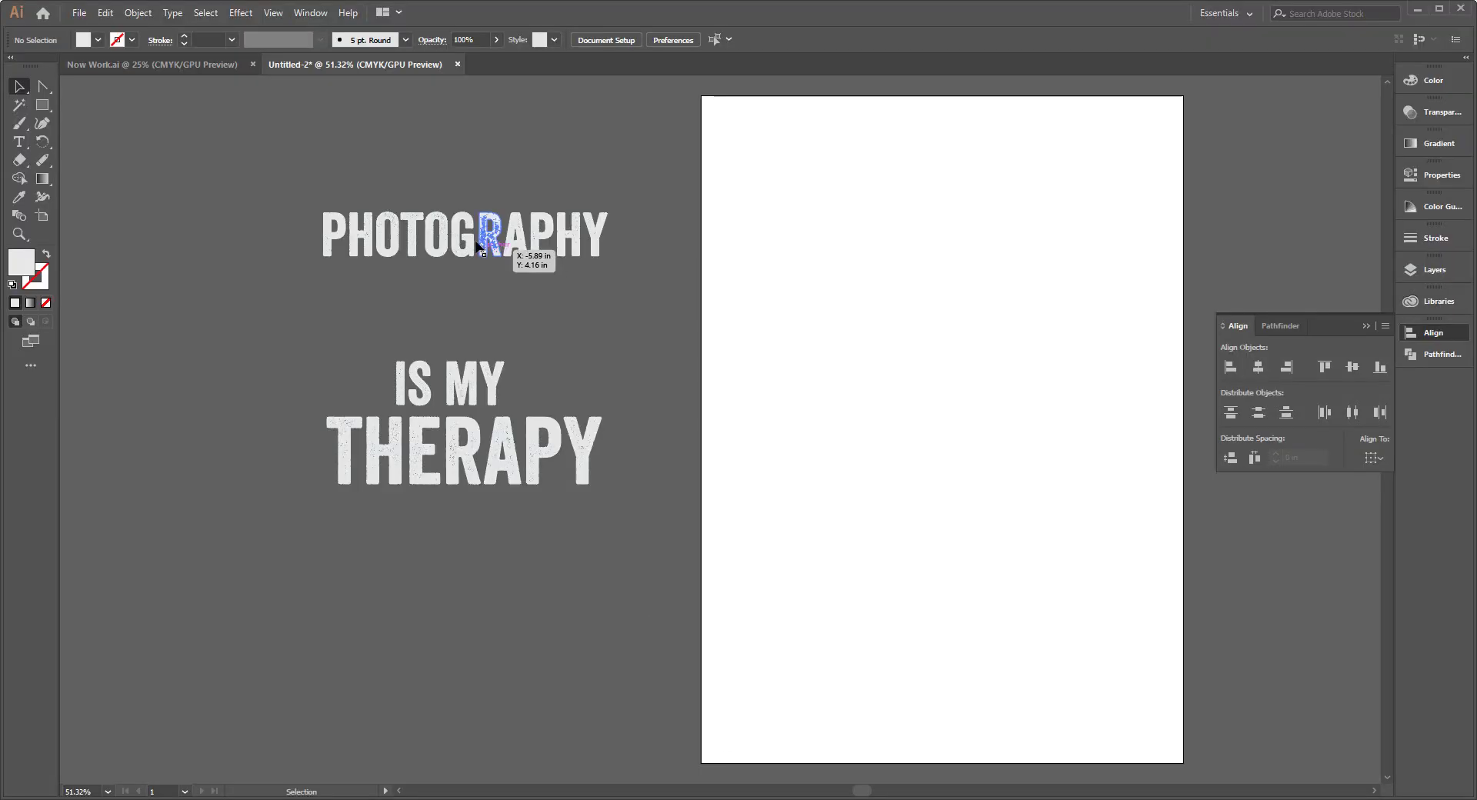
left_click(478, 235)
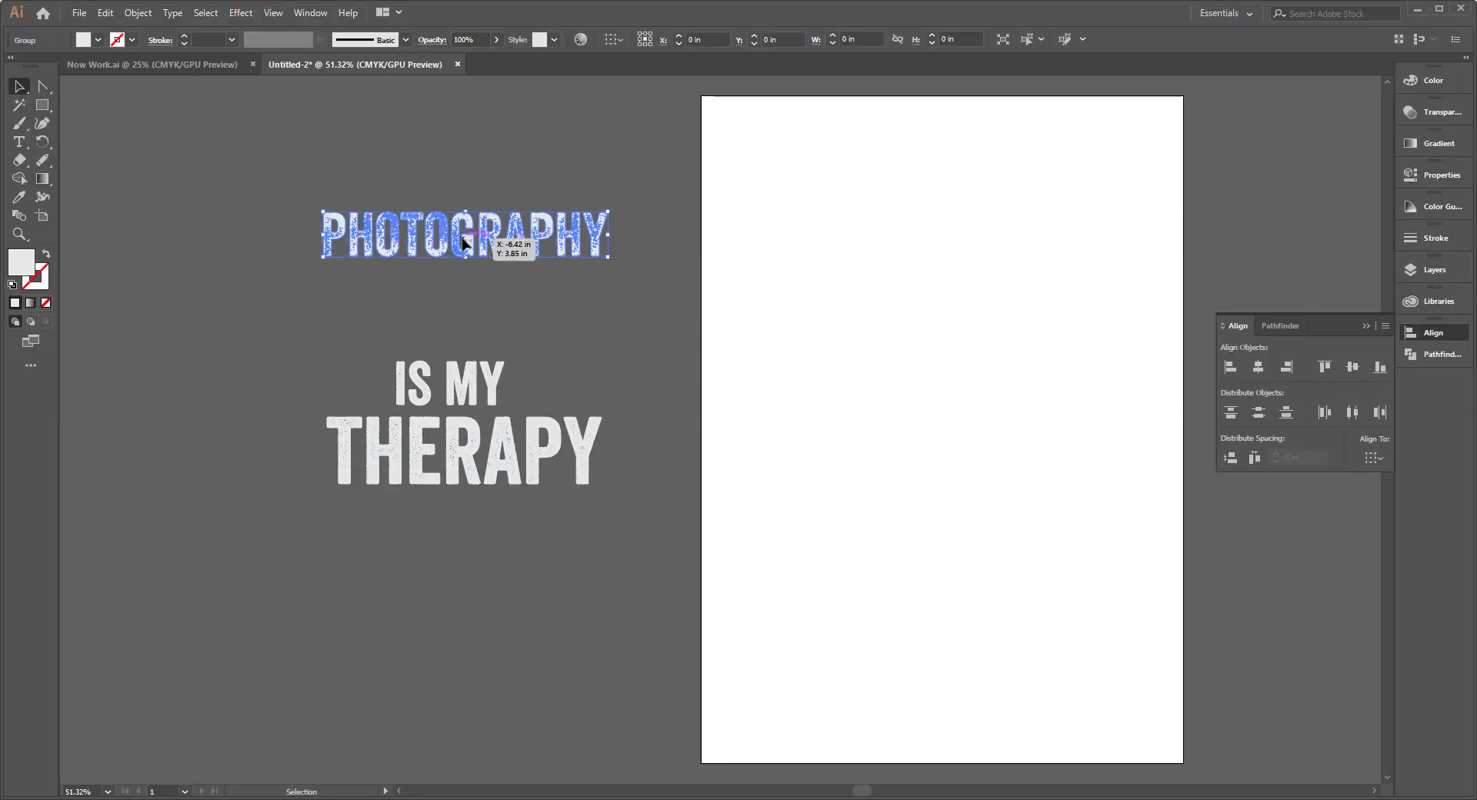
left_click(386, 122)
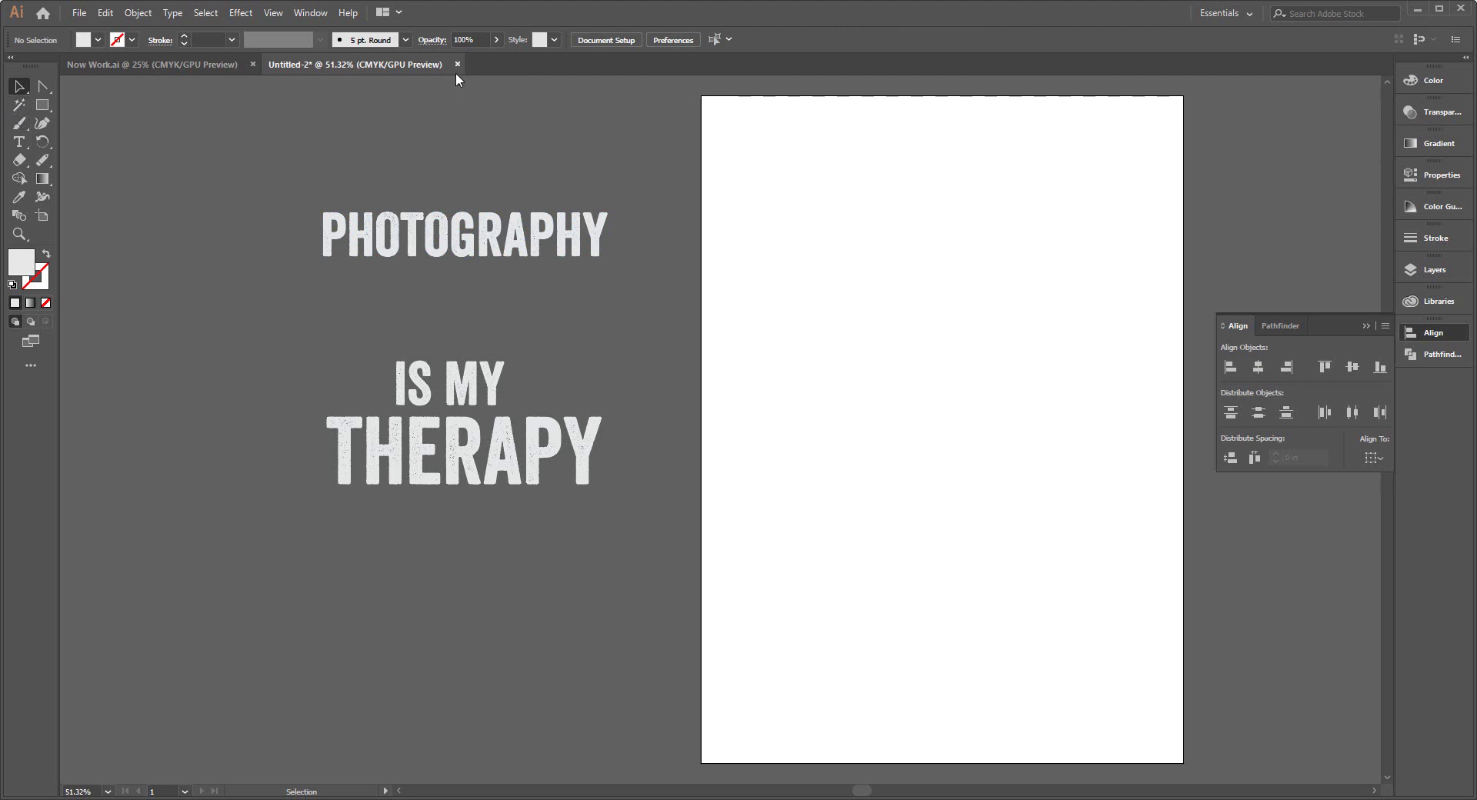
key("alt+Tab")
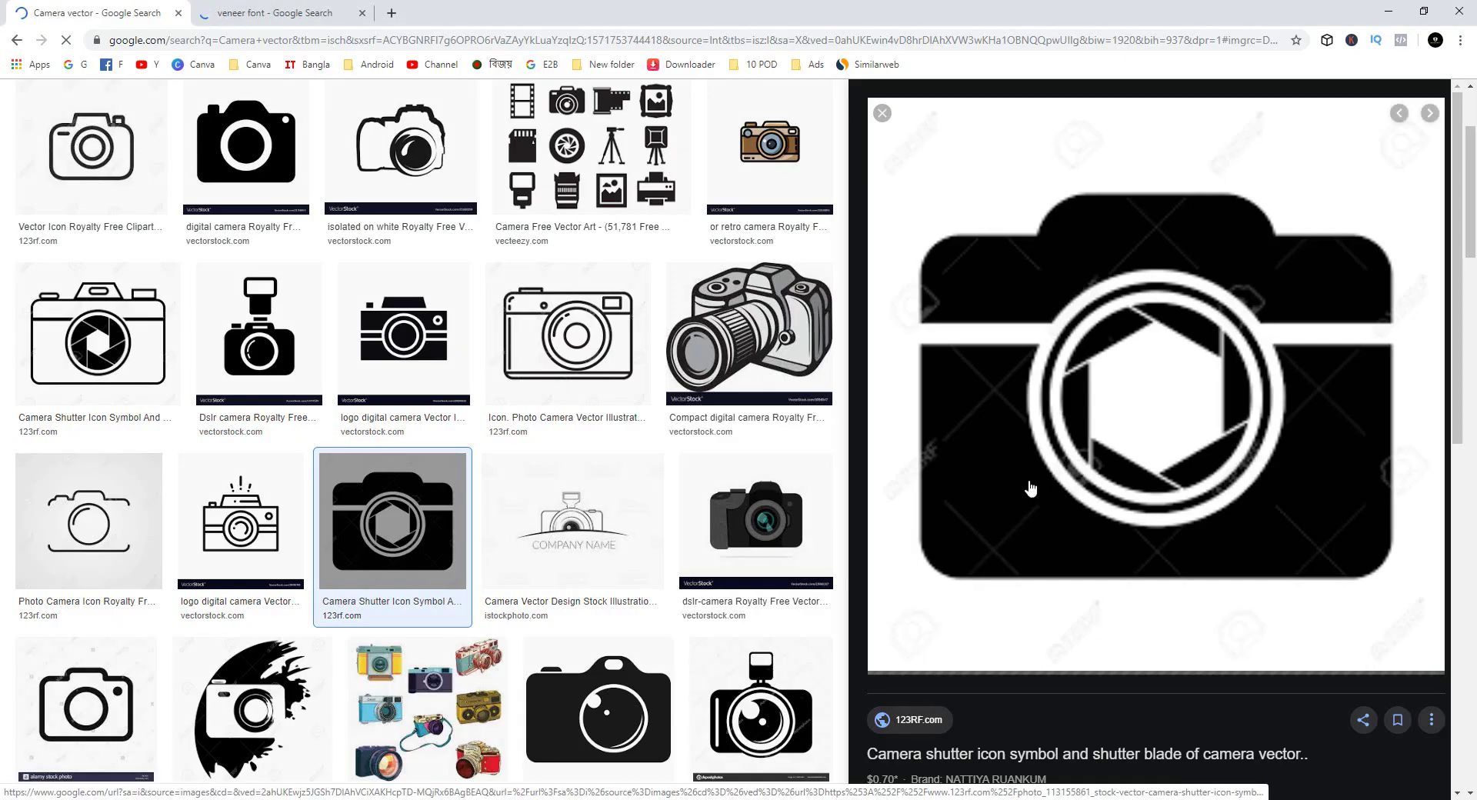
Refine the Veneer font results into a 'veneer font free font' search
left_click(283, 8)
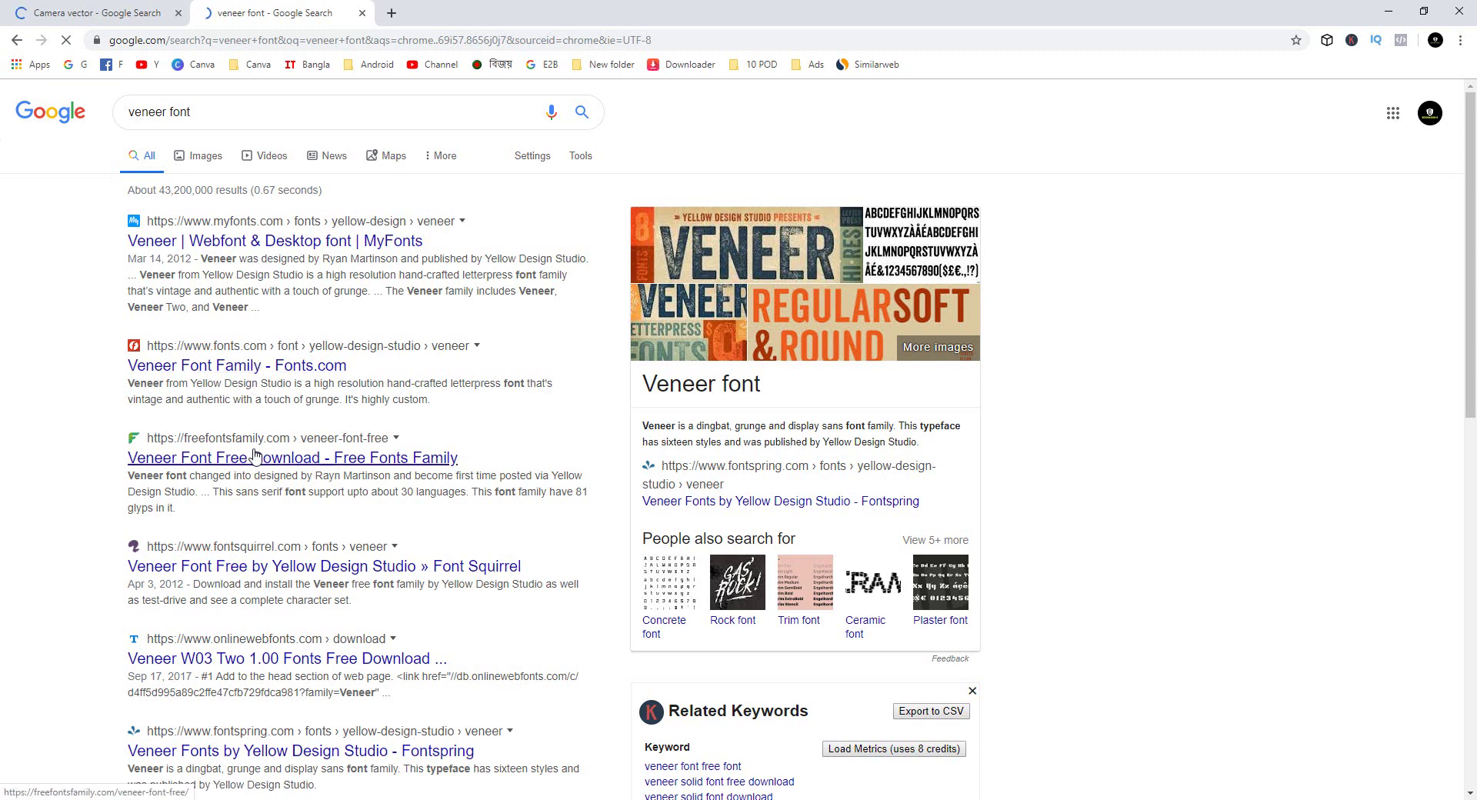
scroll(315, 452, "down", 1)
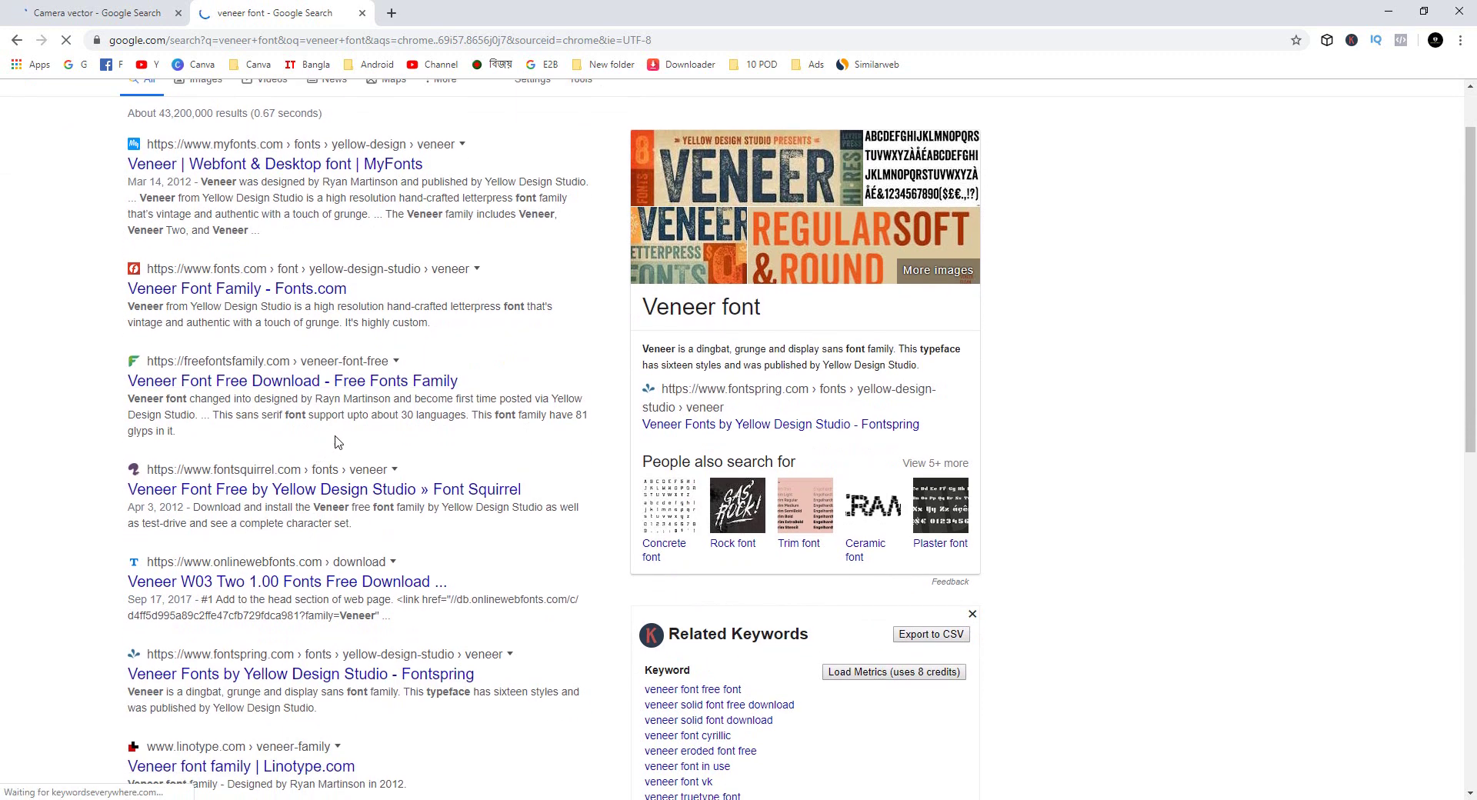
scroll(315, 216, "up", 1)
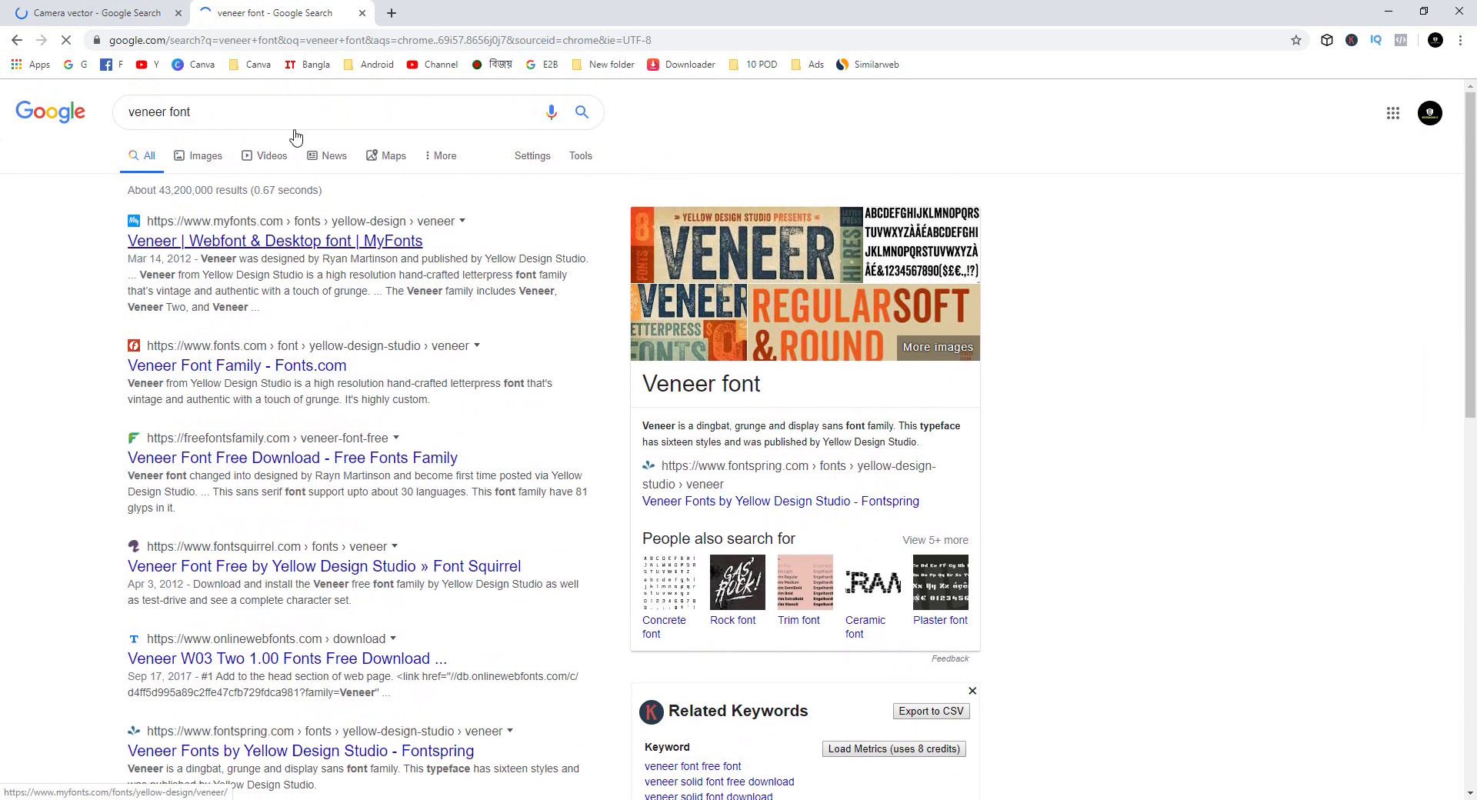
left_click(263, 106)
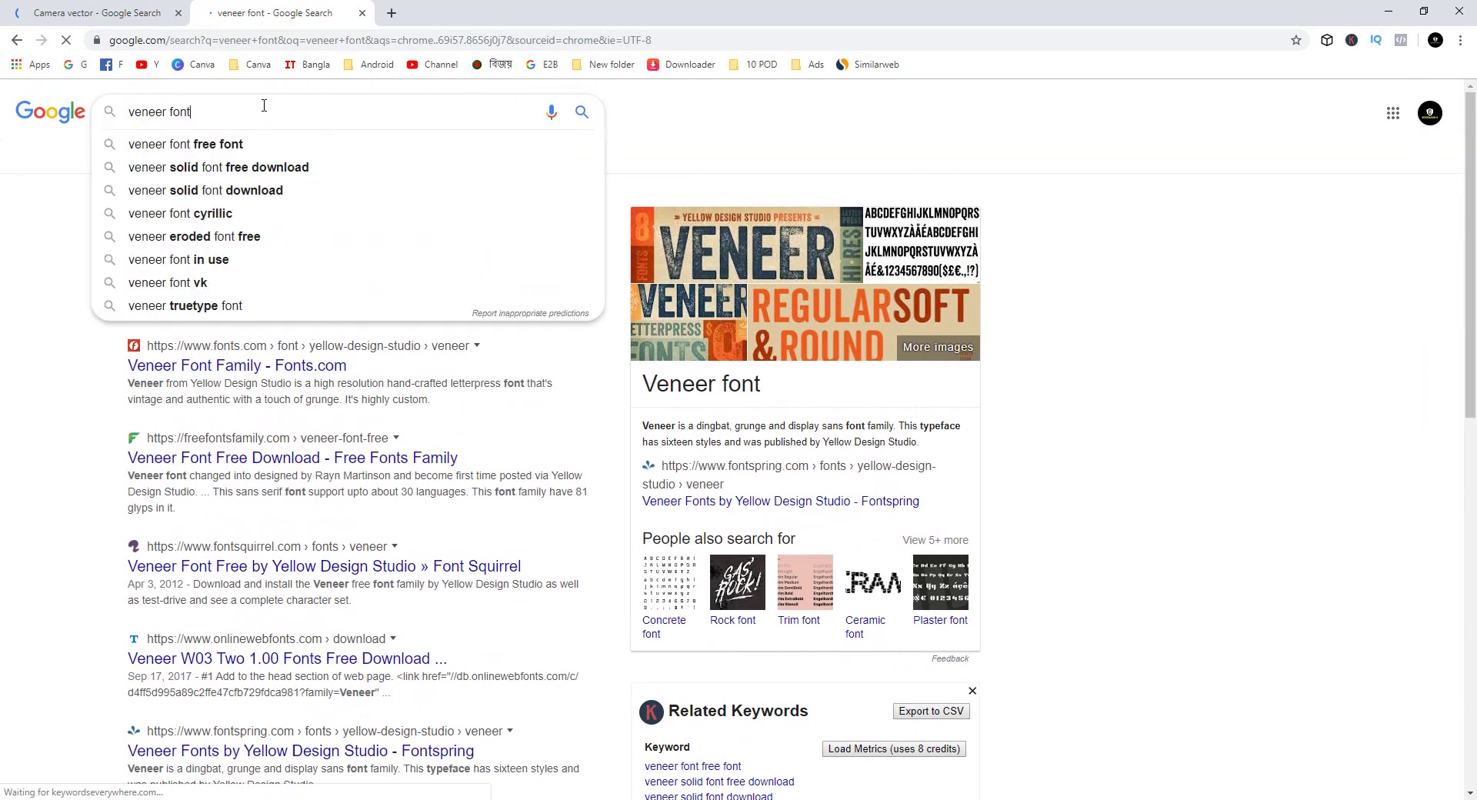
left_click(223, 144)
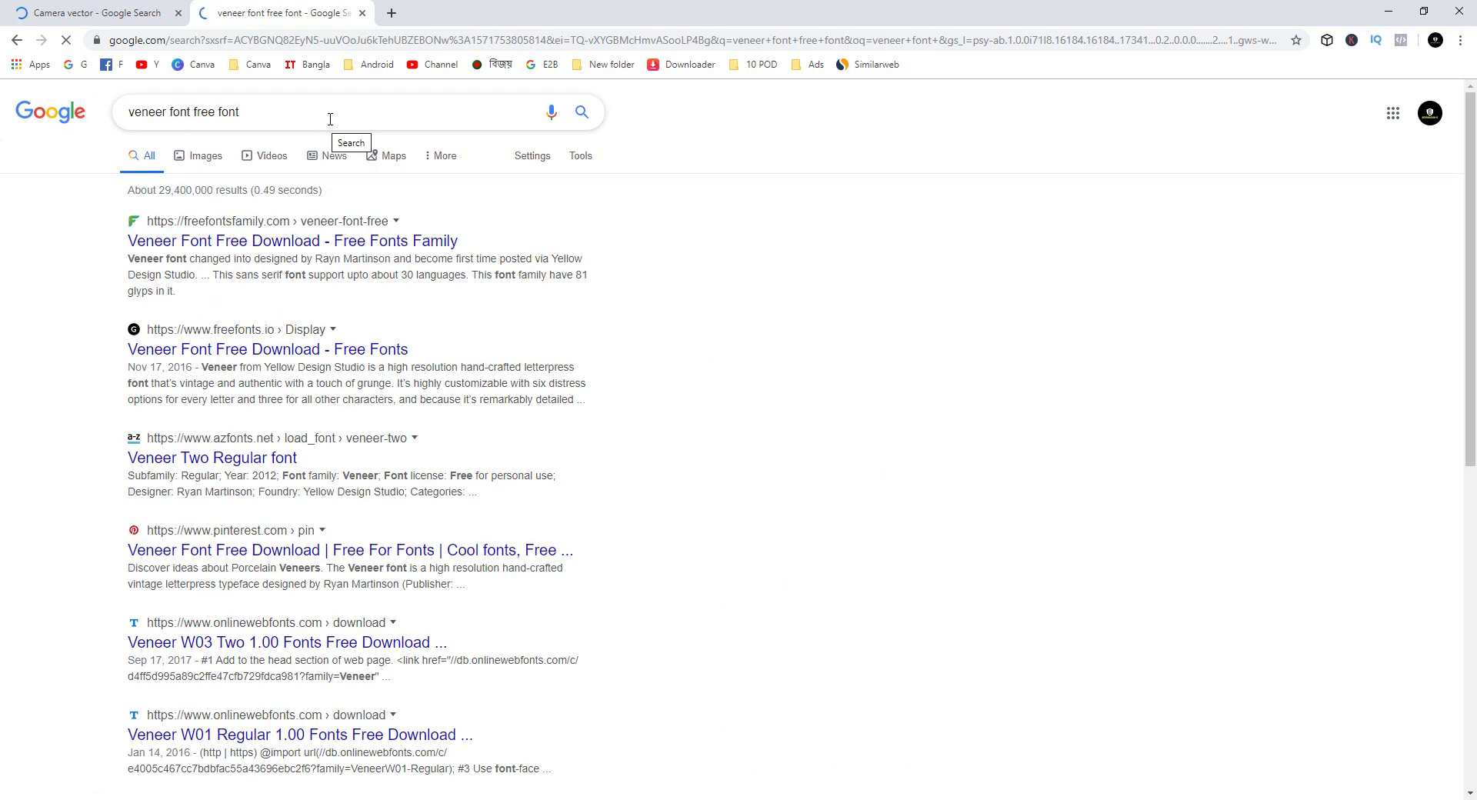
Search 'veneer font free font dafont' and open the Veneer Extras dafont page in a new tab
left_click(332, 119)
type("dafo")
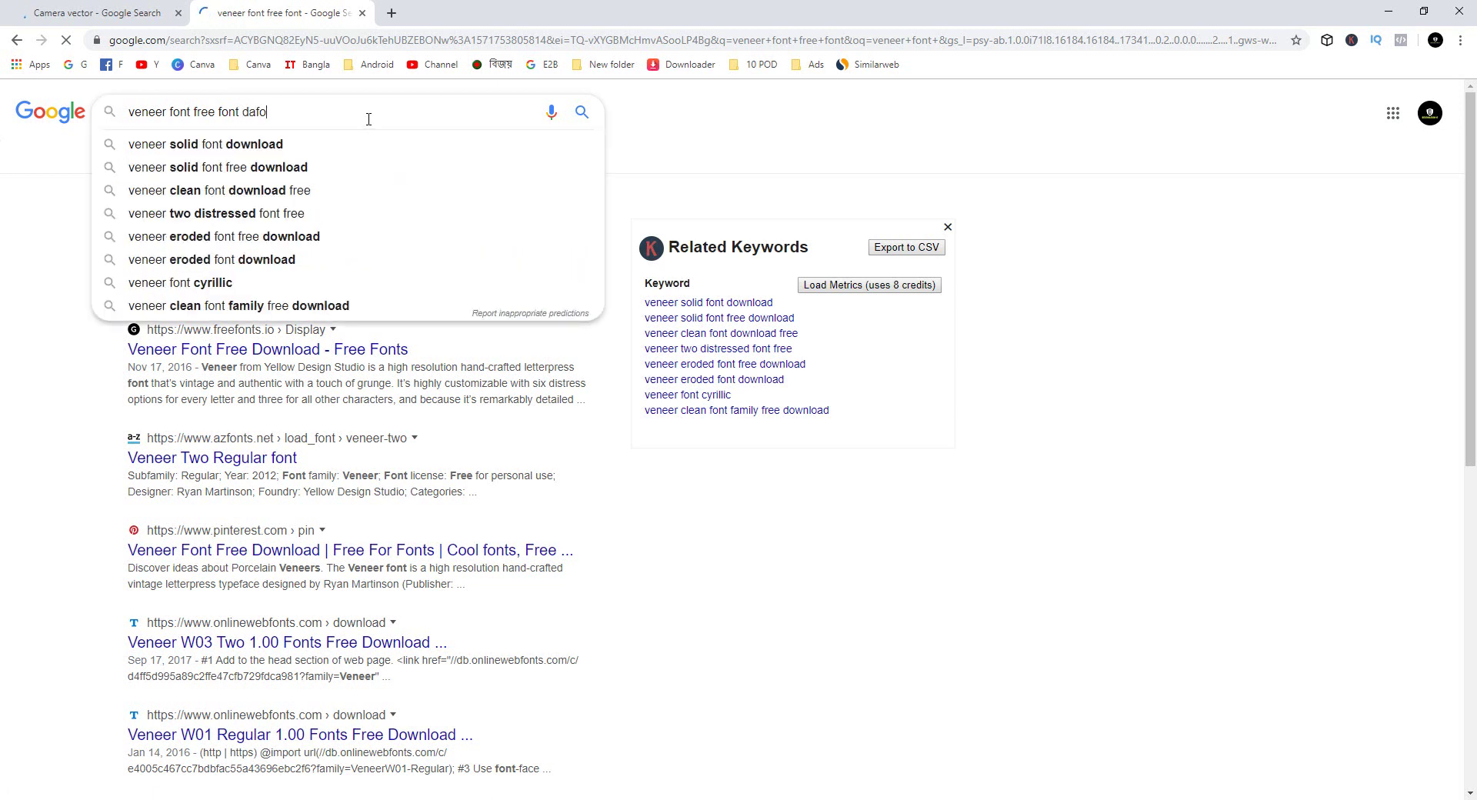
type("nt")
key("Return")
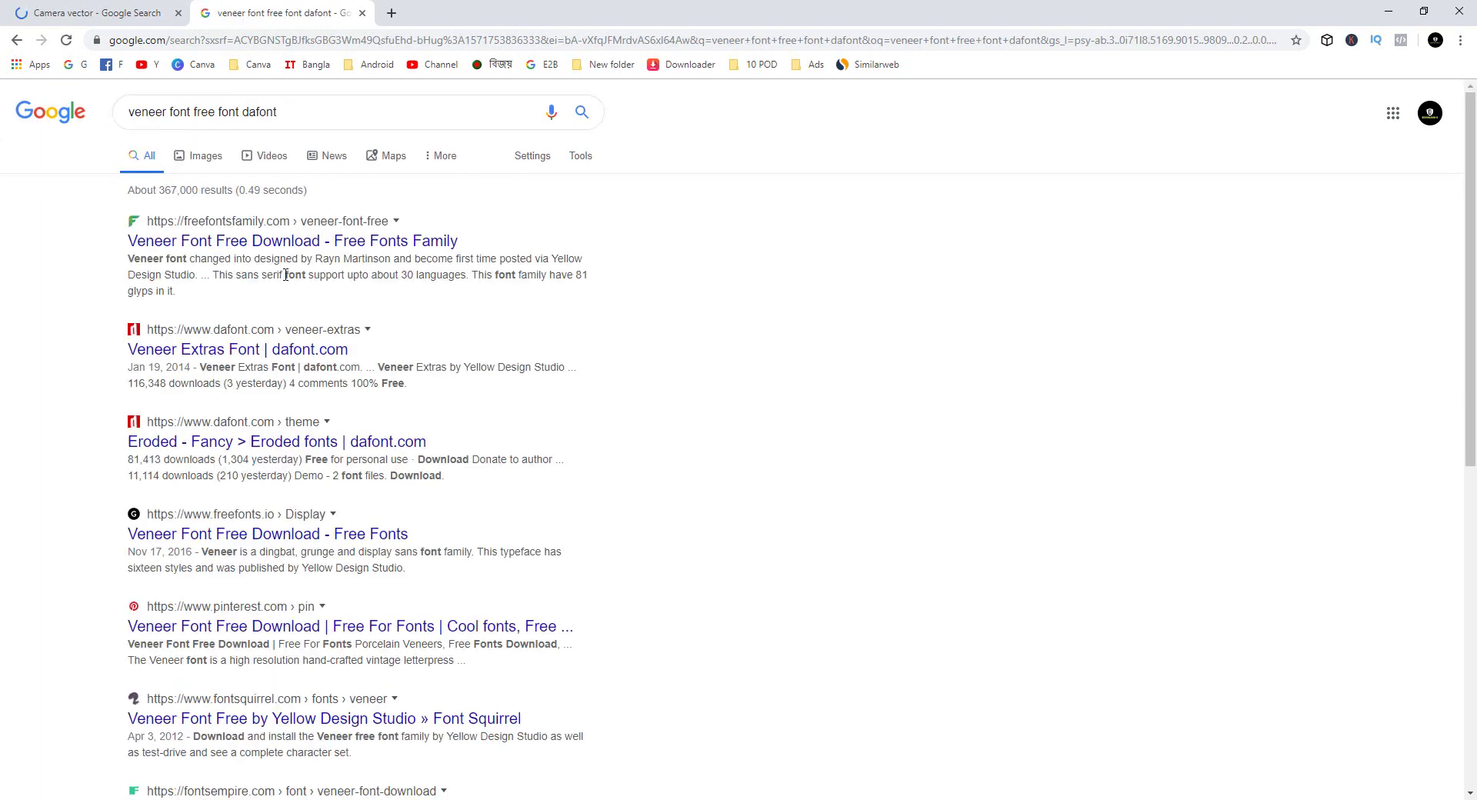
right_click(198, 350)
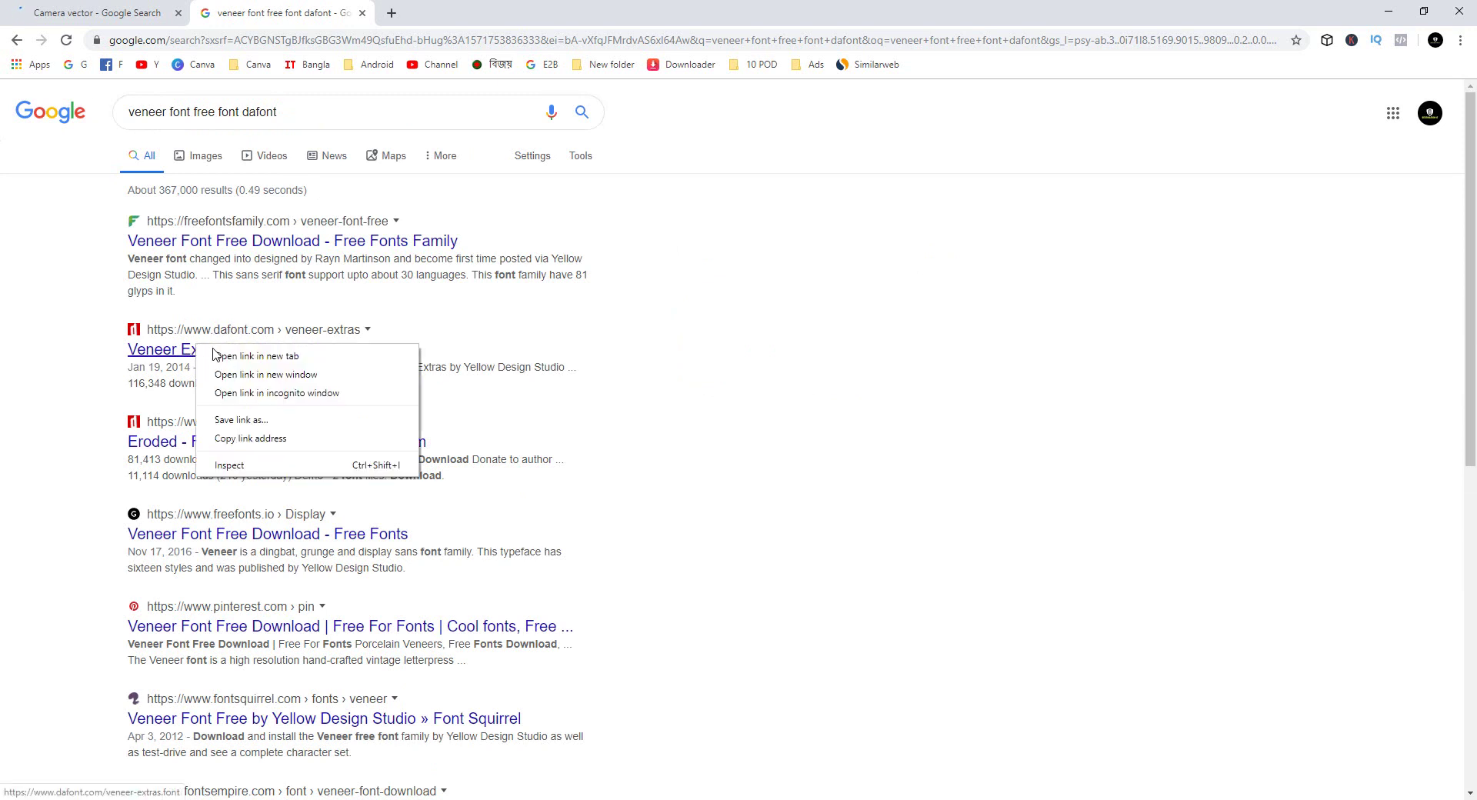
left_click(224, 359)
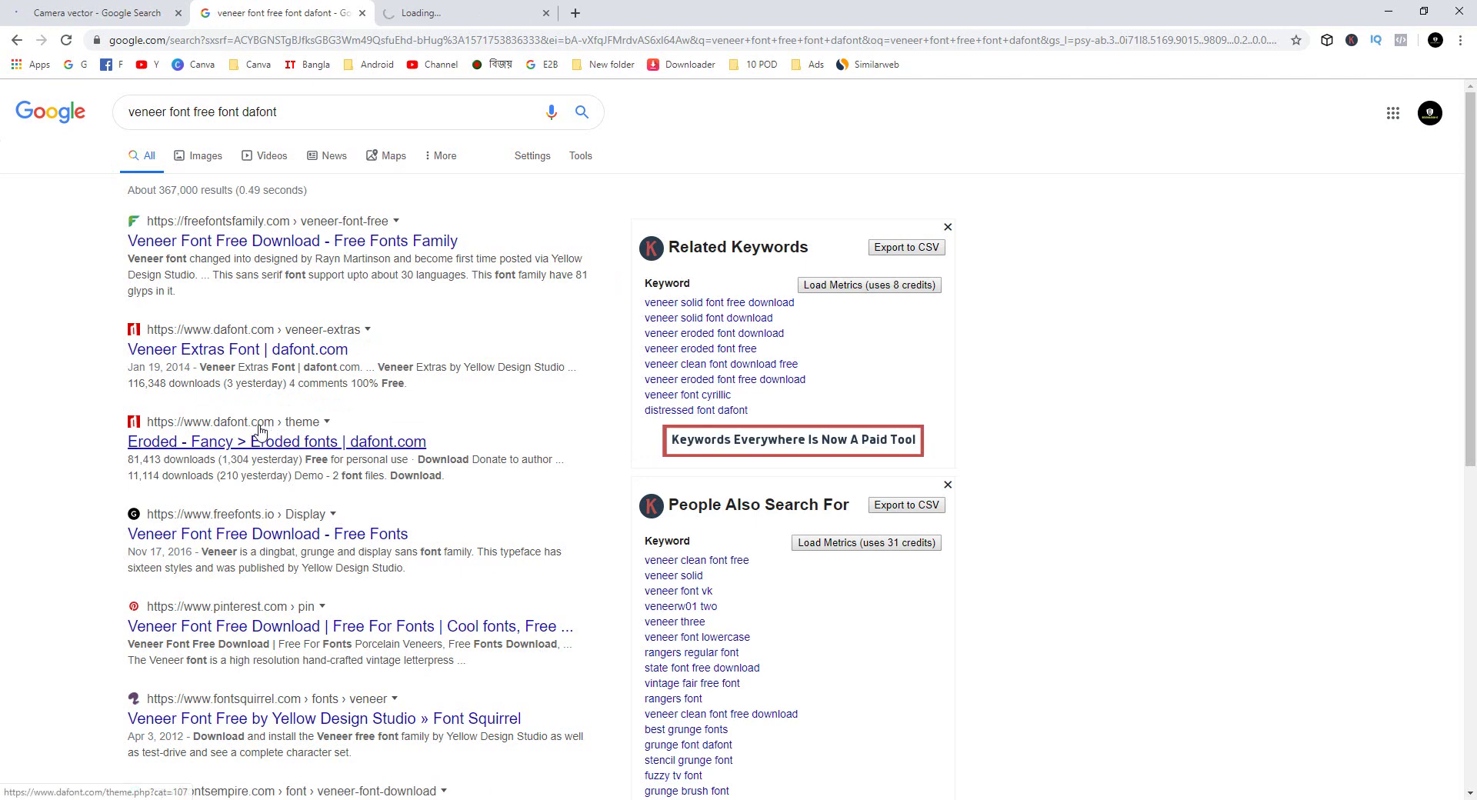
left_click(461, 21)
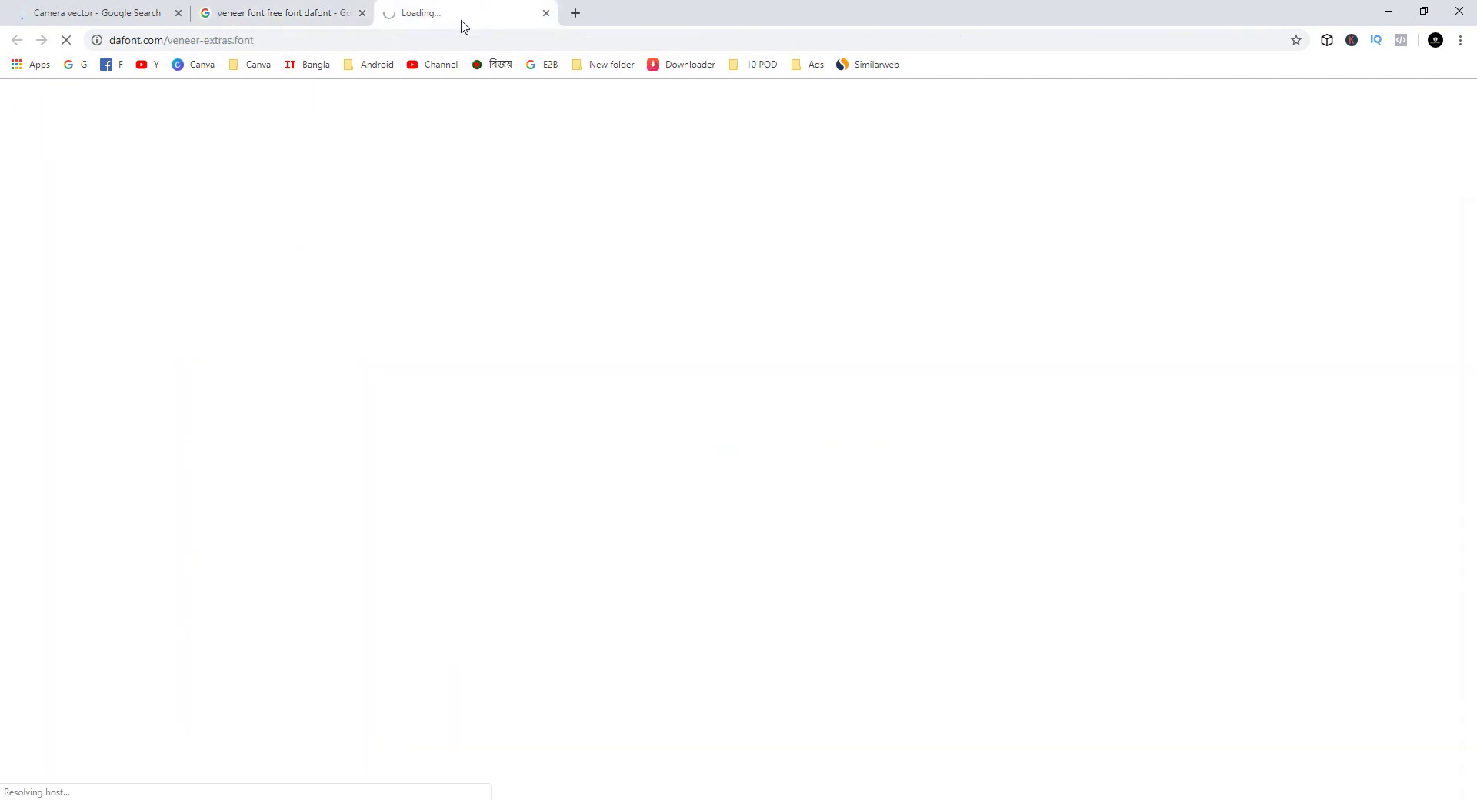
Open the large camera shutter image full-size, copy it, and return to Illustrator
left_click(108, 13)
right_click(1124, 382)
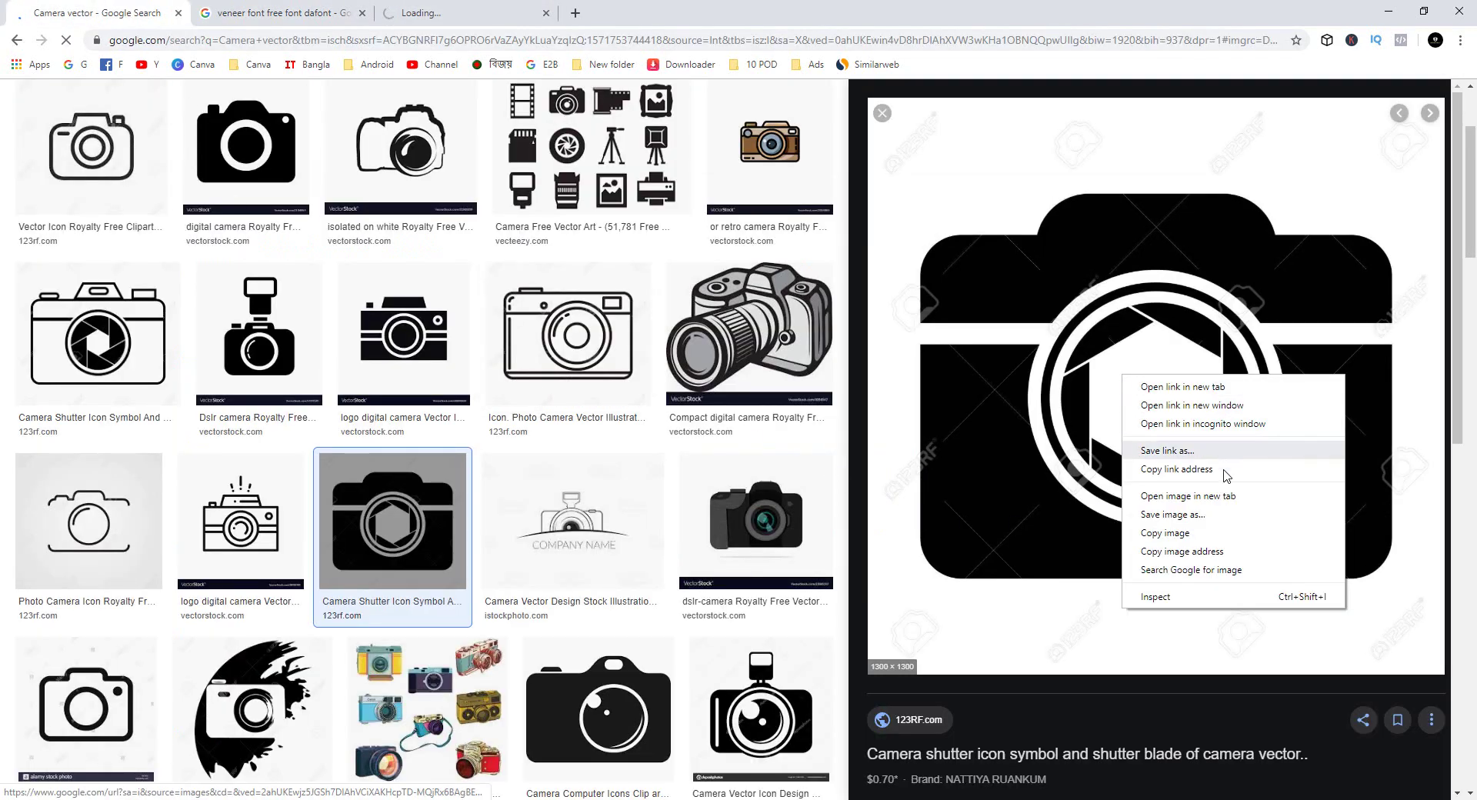
left_click(1191, 497)
left_click(318, 6)
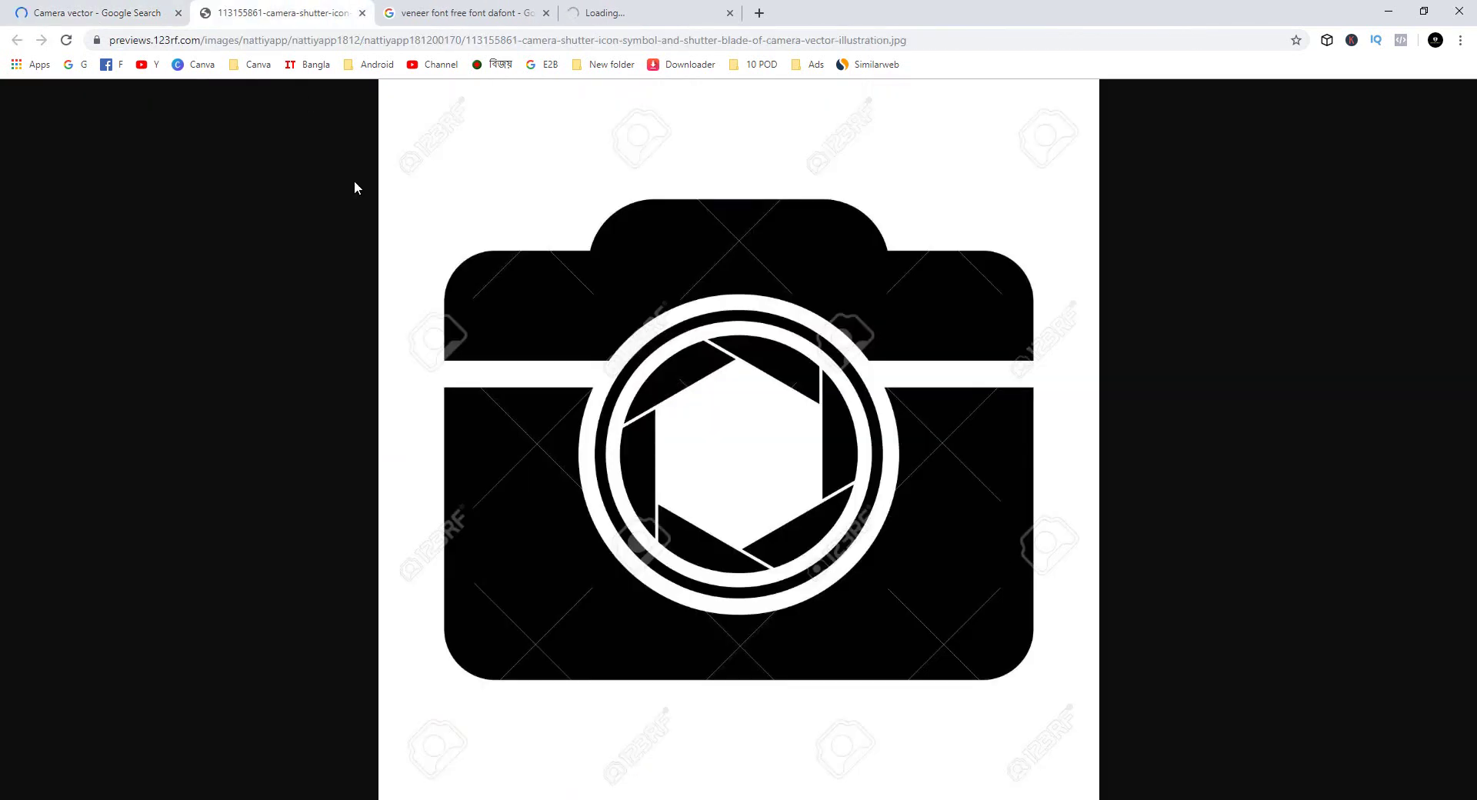
right_click(683, 292)
left_click(761, 348)
key("alt+Tab")
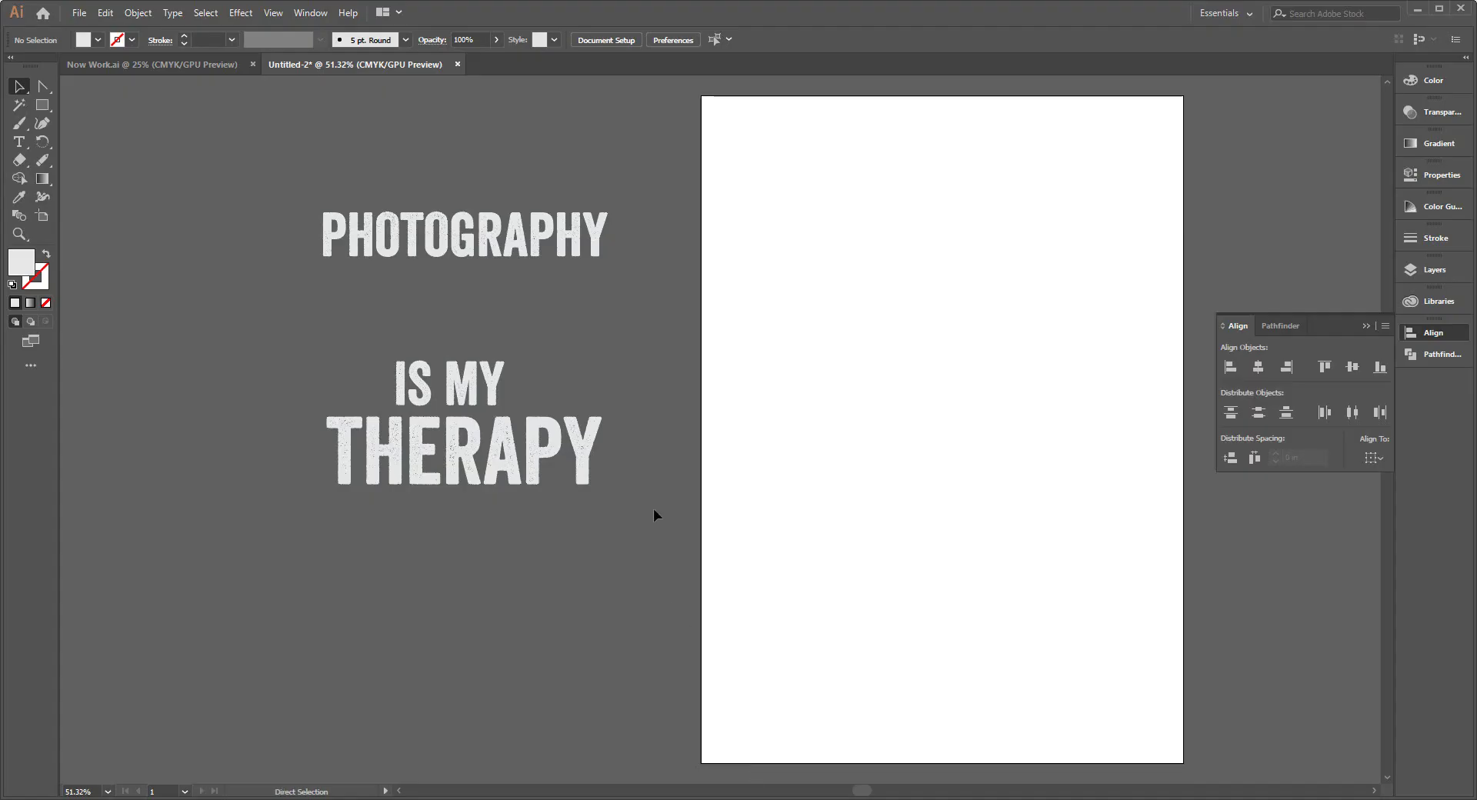
Paste the camera image over the artboard, trace it at threshold 159, and expand it
key("ctrl+v")
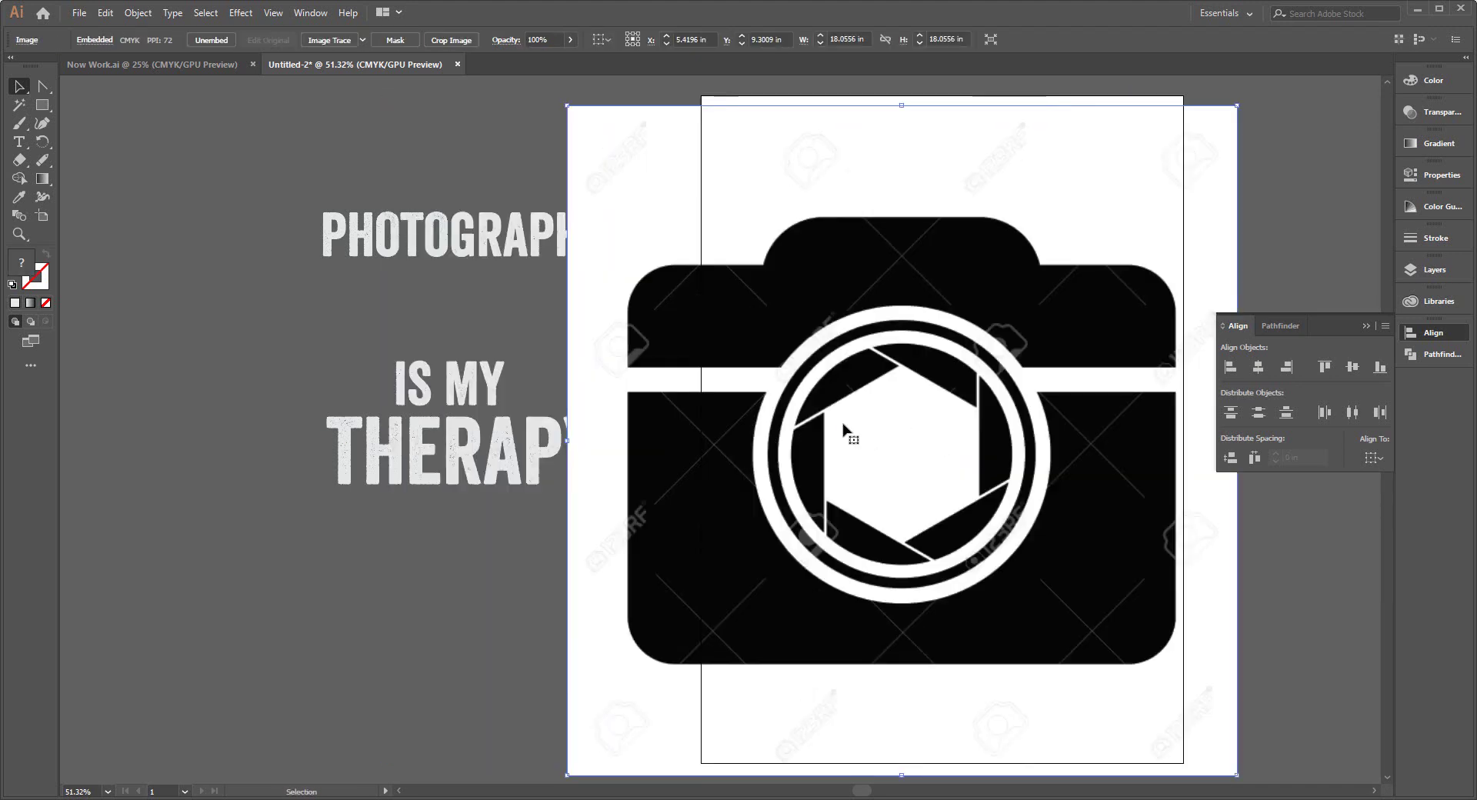
left_click_drag(844, 427, 904, 419)
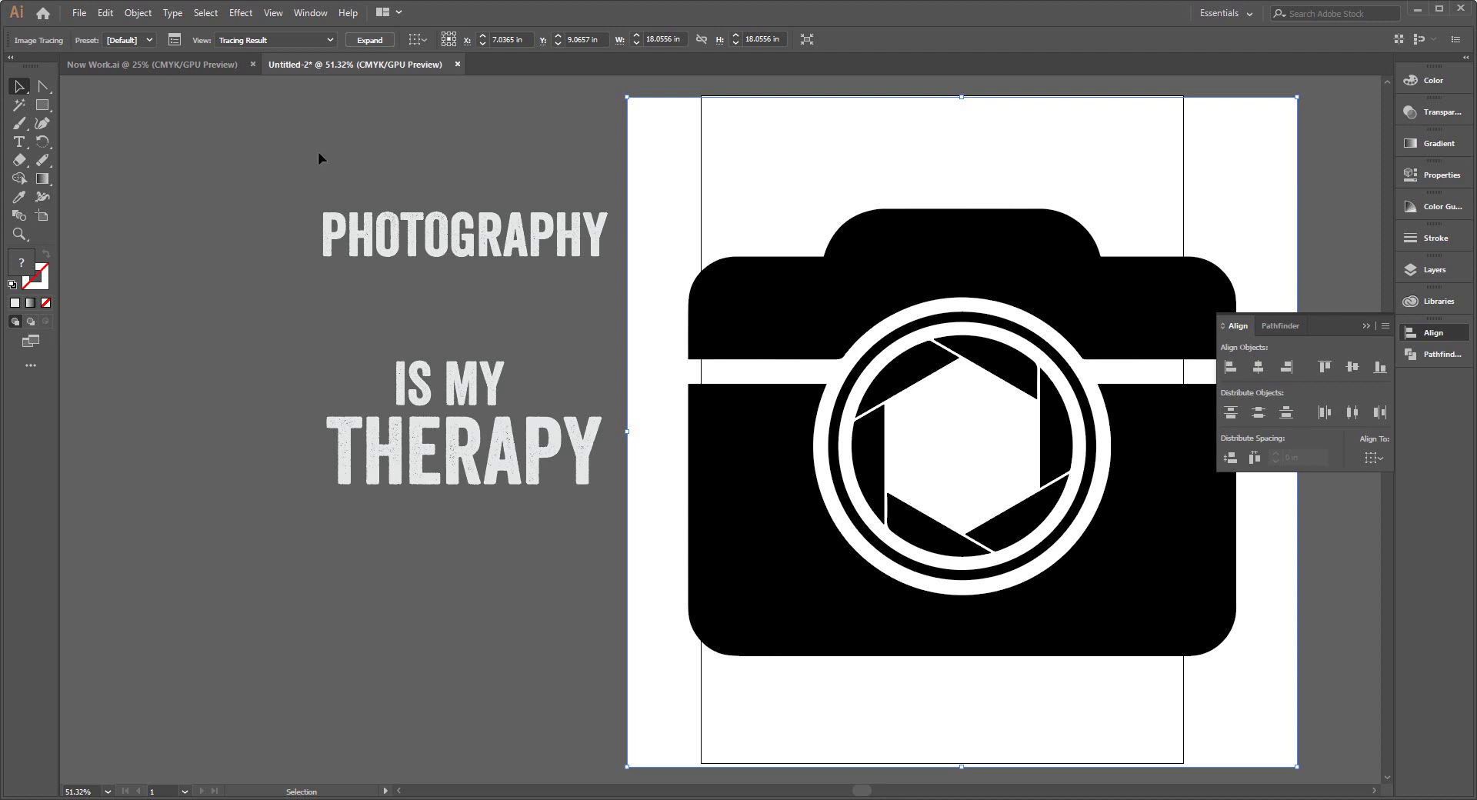
left_click(173, 41)
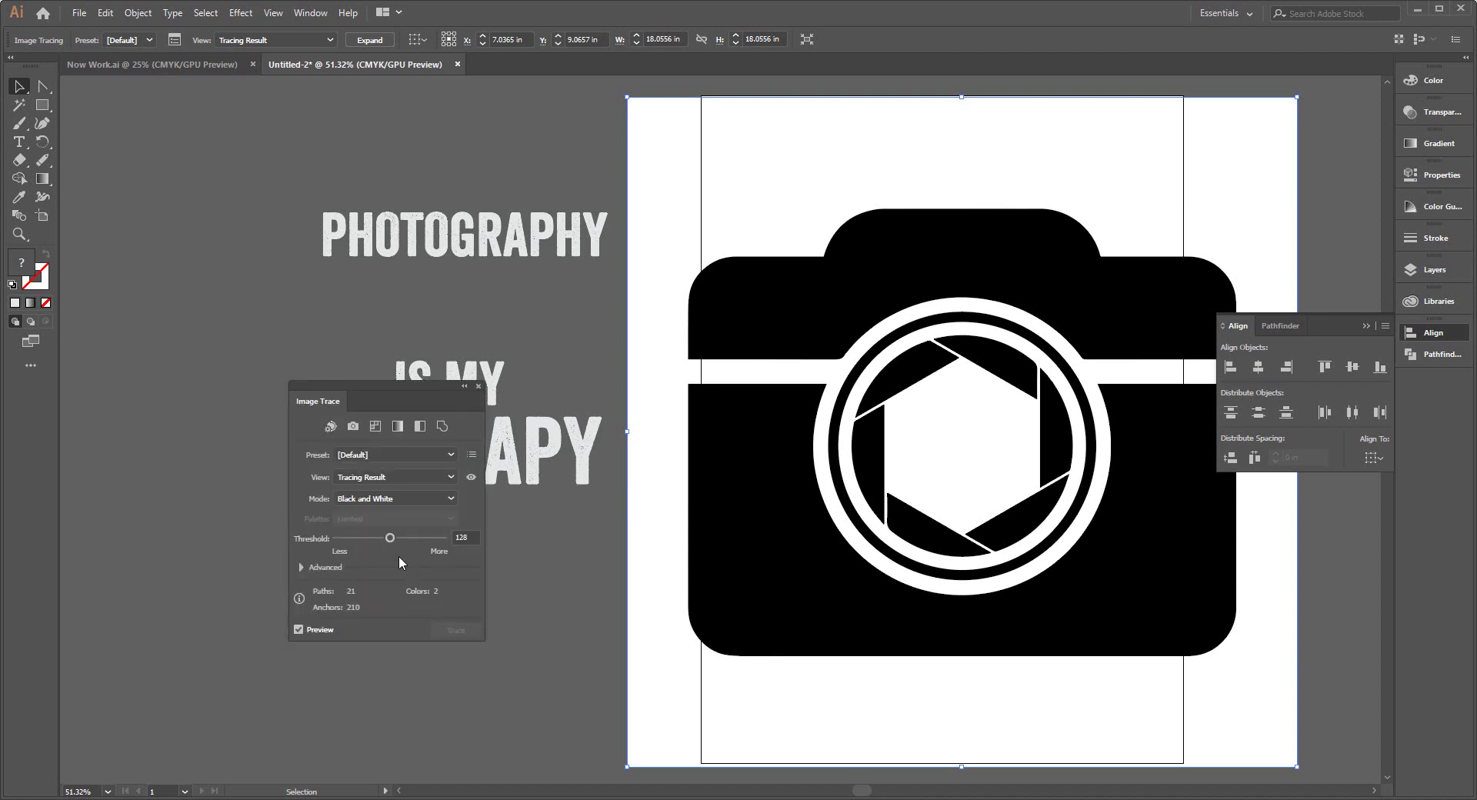
left_click_drag(403, 539, 404, 540)
left_click(368, 40)
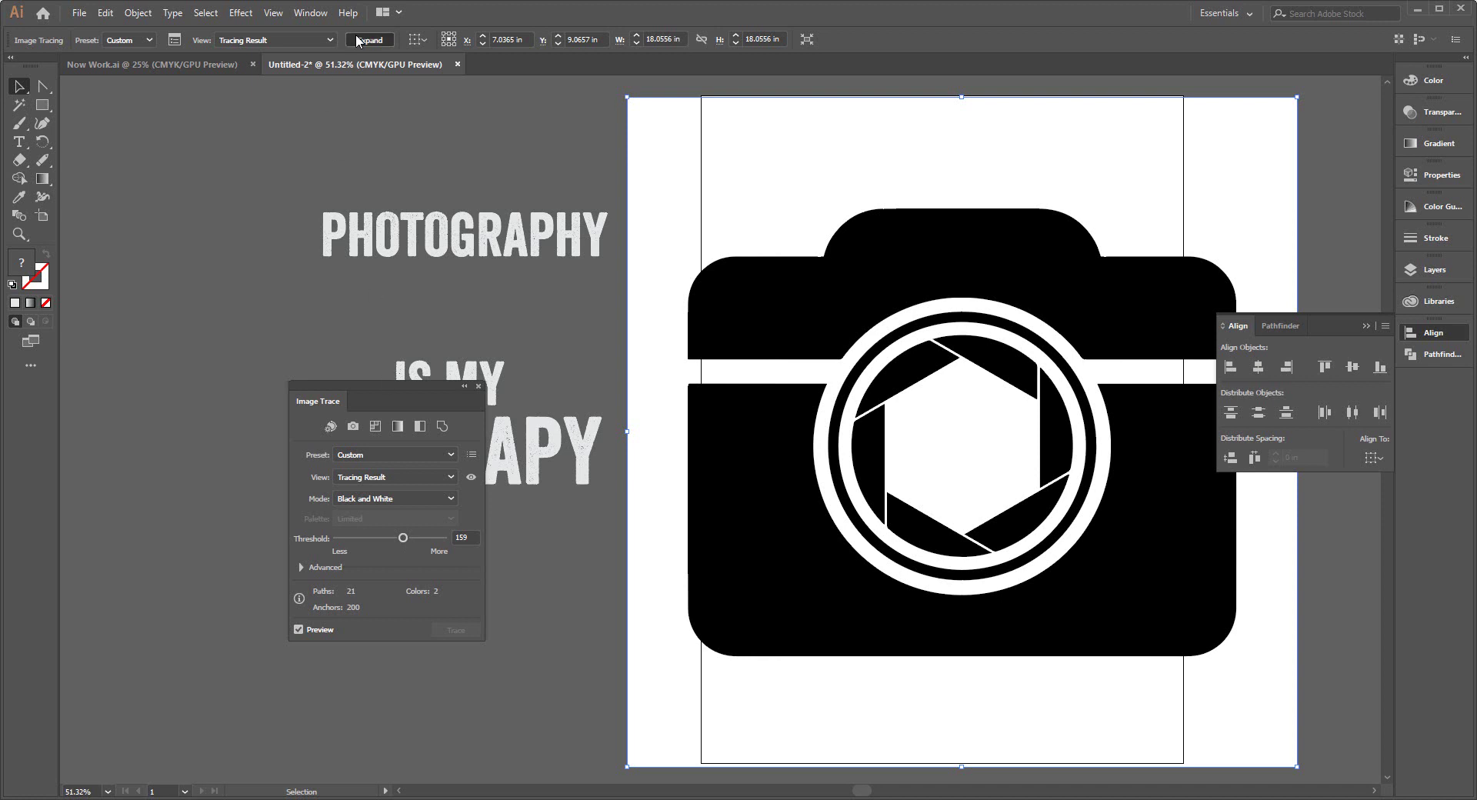
left_click(479, 387)
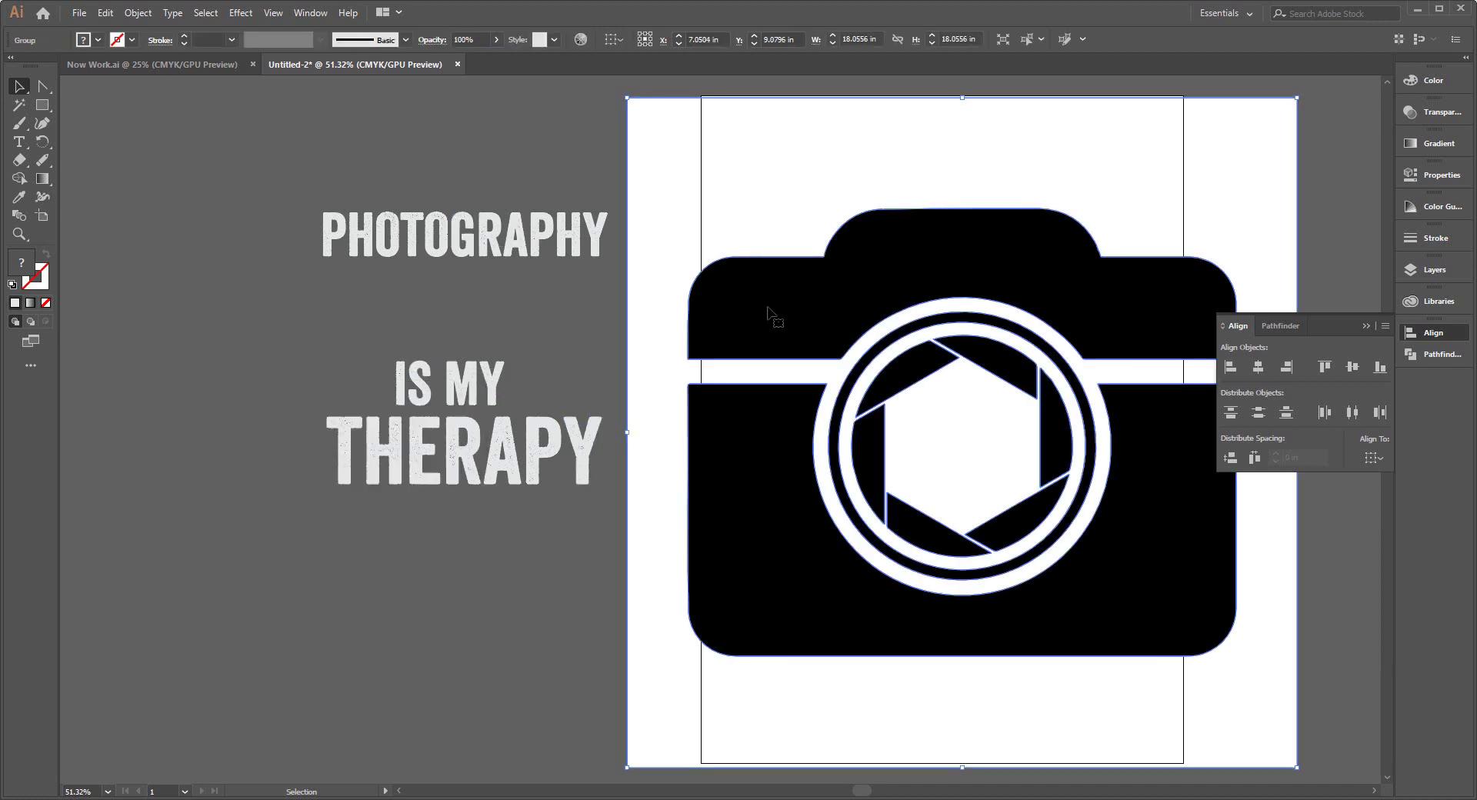
Ungroup the traced camera and delete all its white background pieces
right_click(709, 191)
left_click(769, 320)
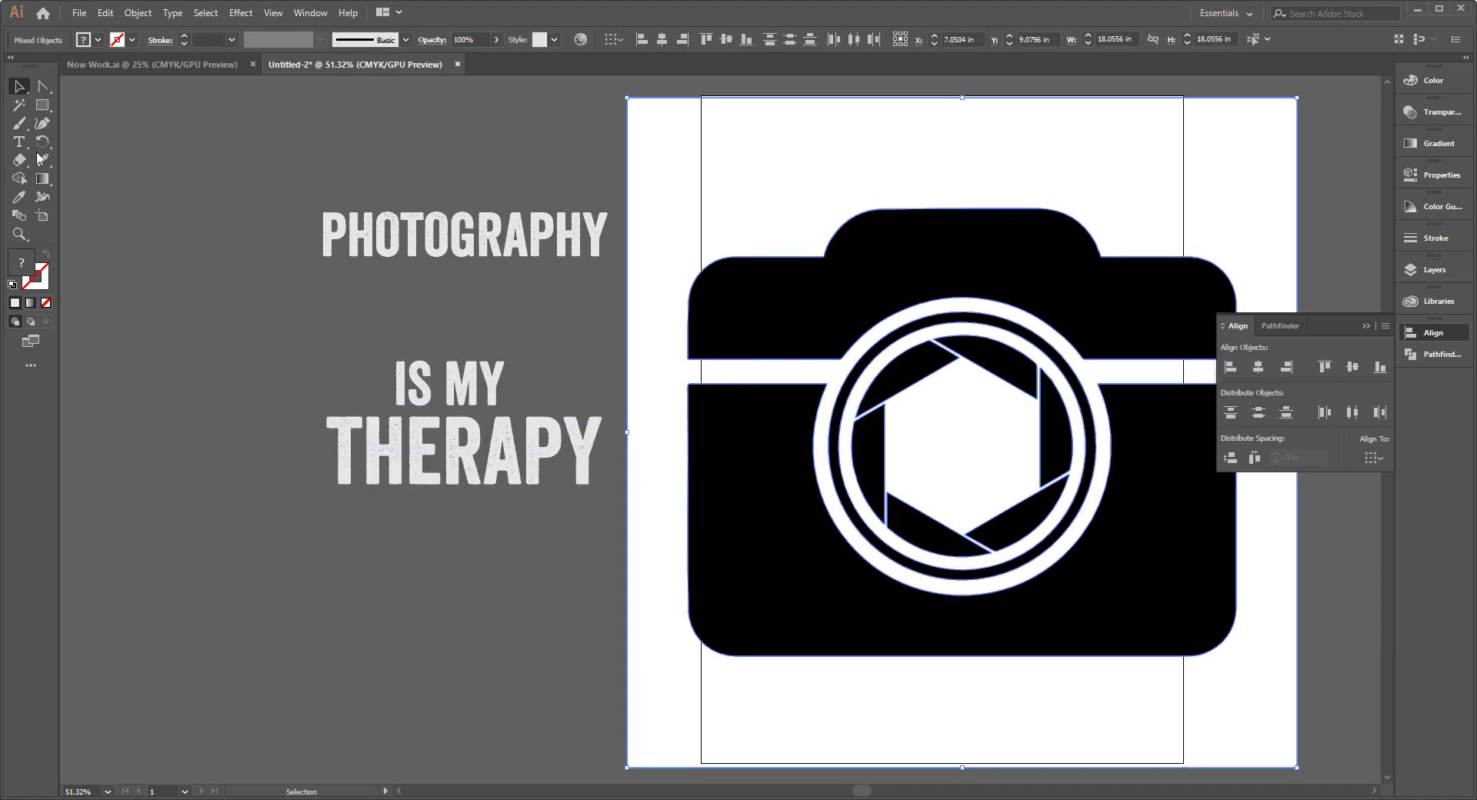
left_click(19, 105)
left_click(727, 193)
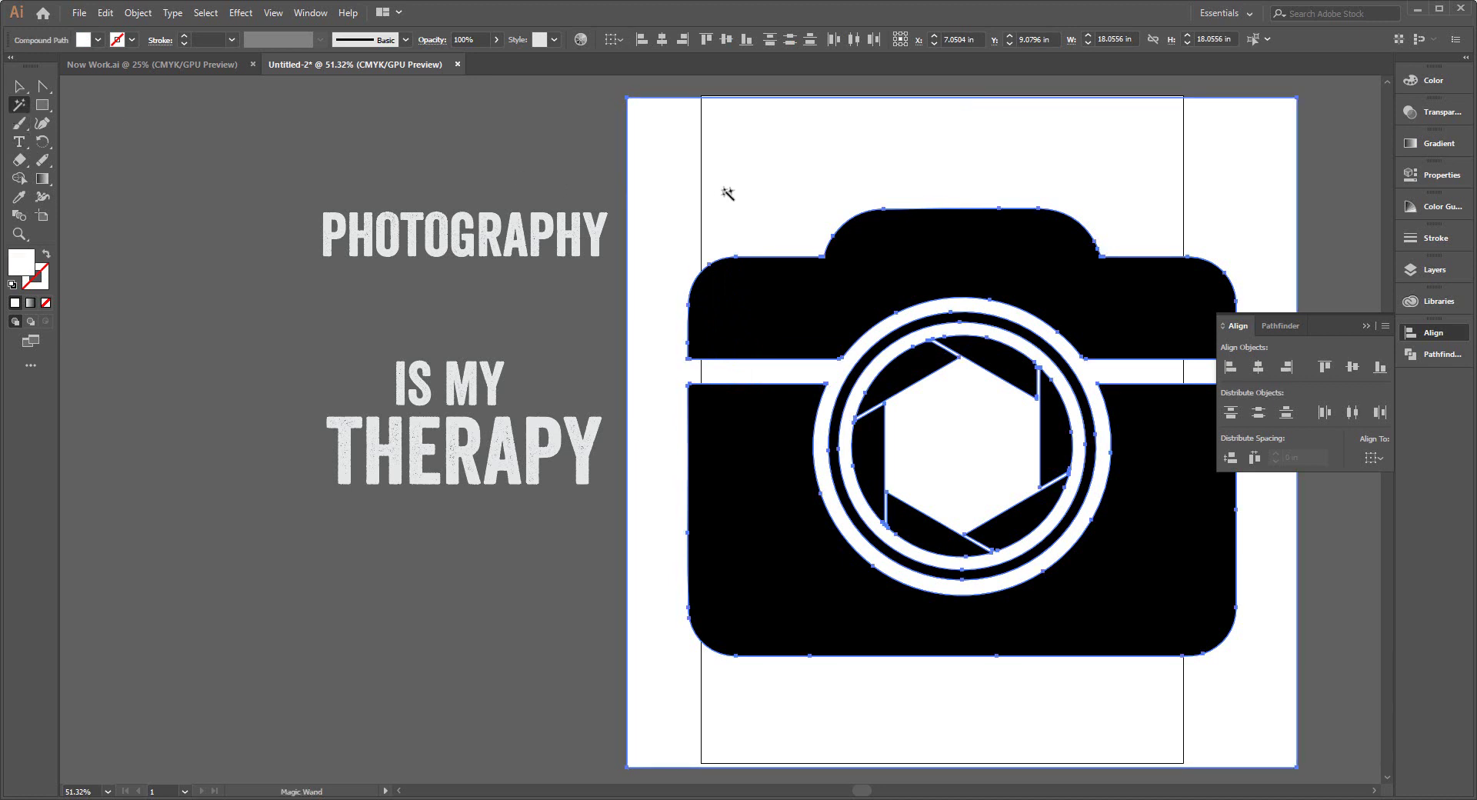
key("Delete")
left_click(21, 87)
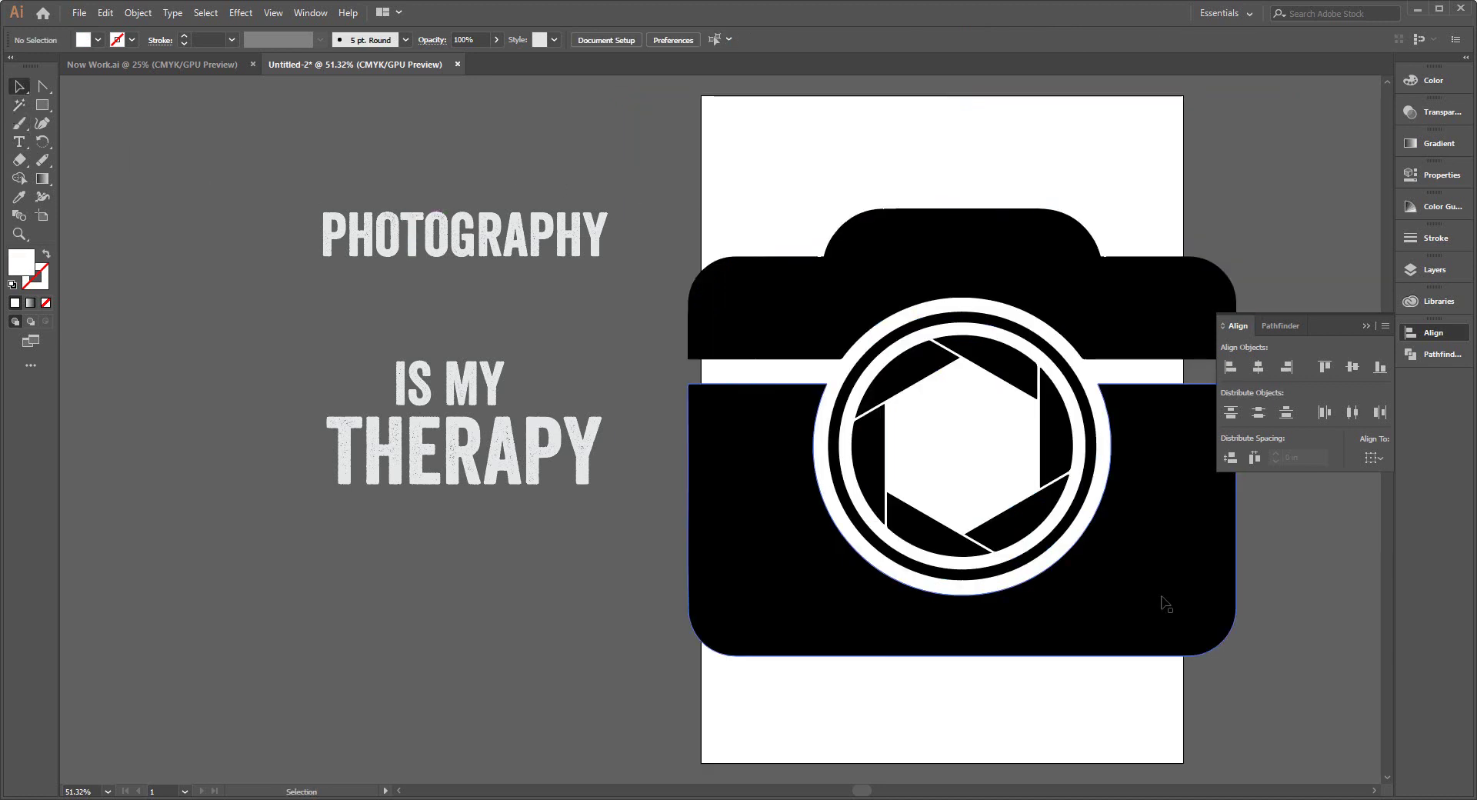
Move the traced camera toward the lettering and give it the text's light grey fill
mouse_move(758, 249)
left_mouse_down()
mouse_move(1246, 701)
mouse_move(907, 388)
left_mouse_up()
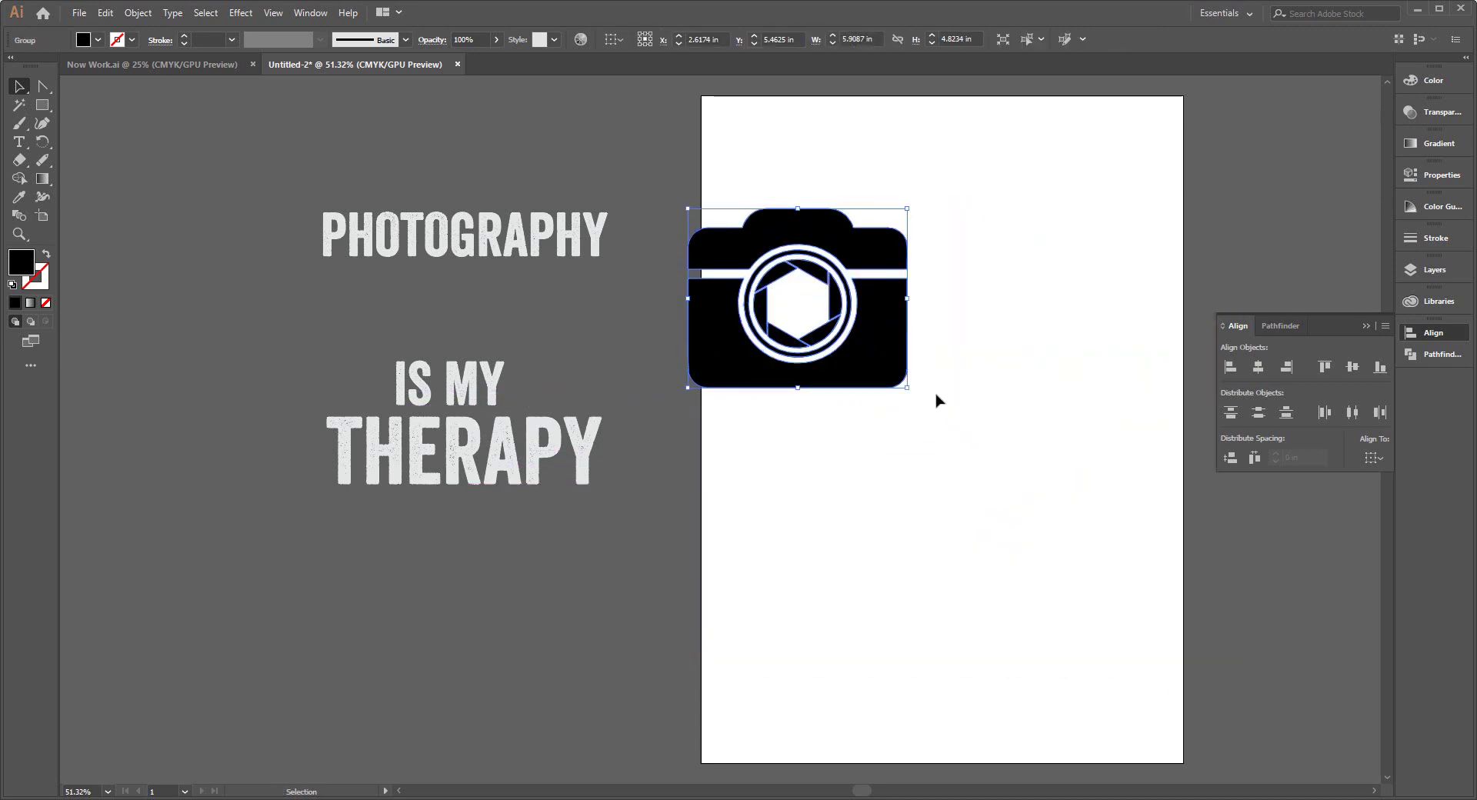
left_click_drag(866, 248, 743, 281)
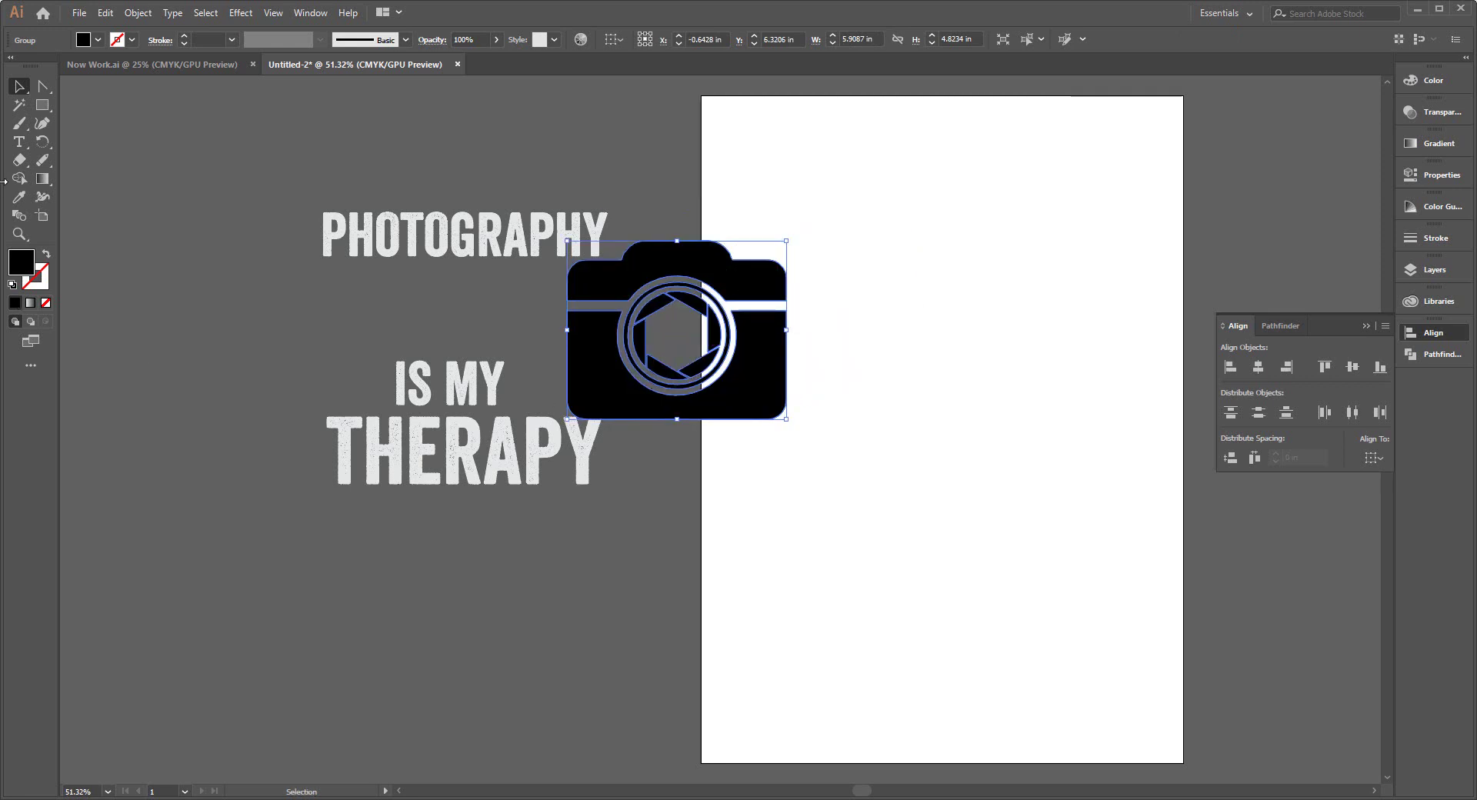
left_click(17, 199)
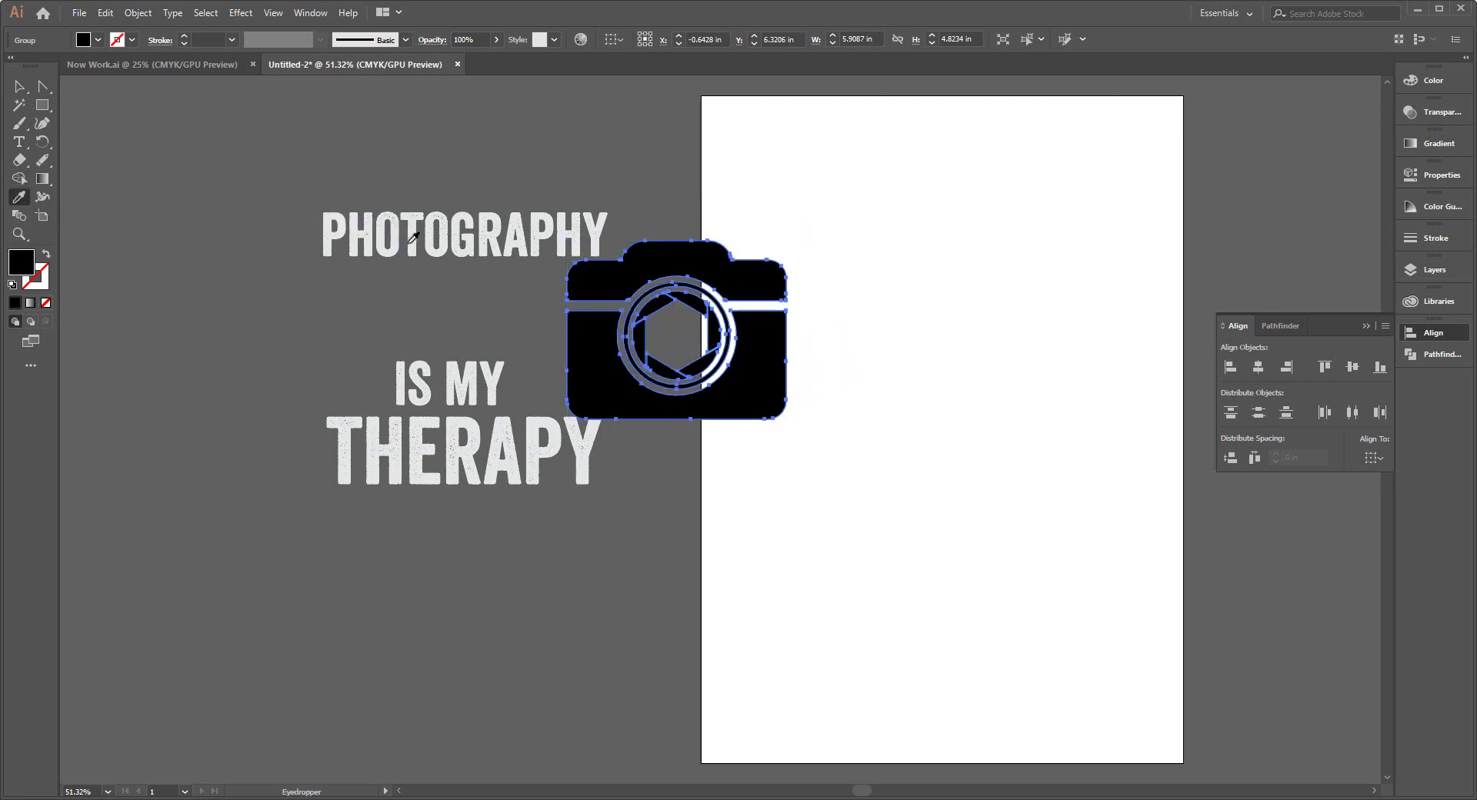
left_click(413, 217)
left_click(19, 86)
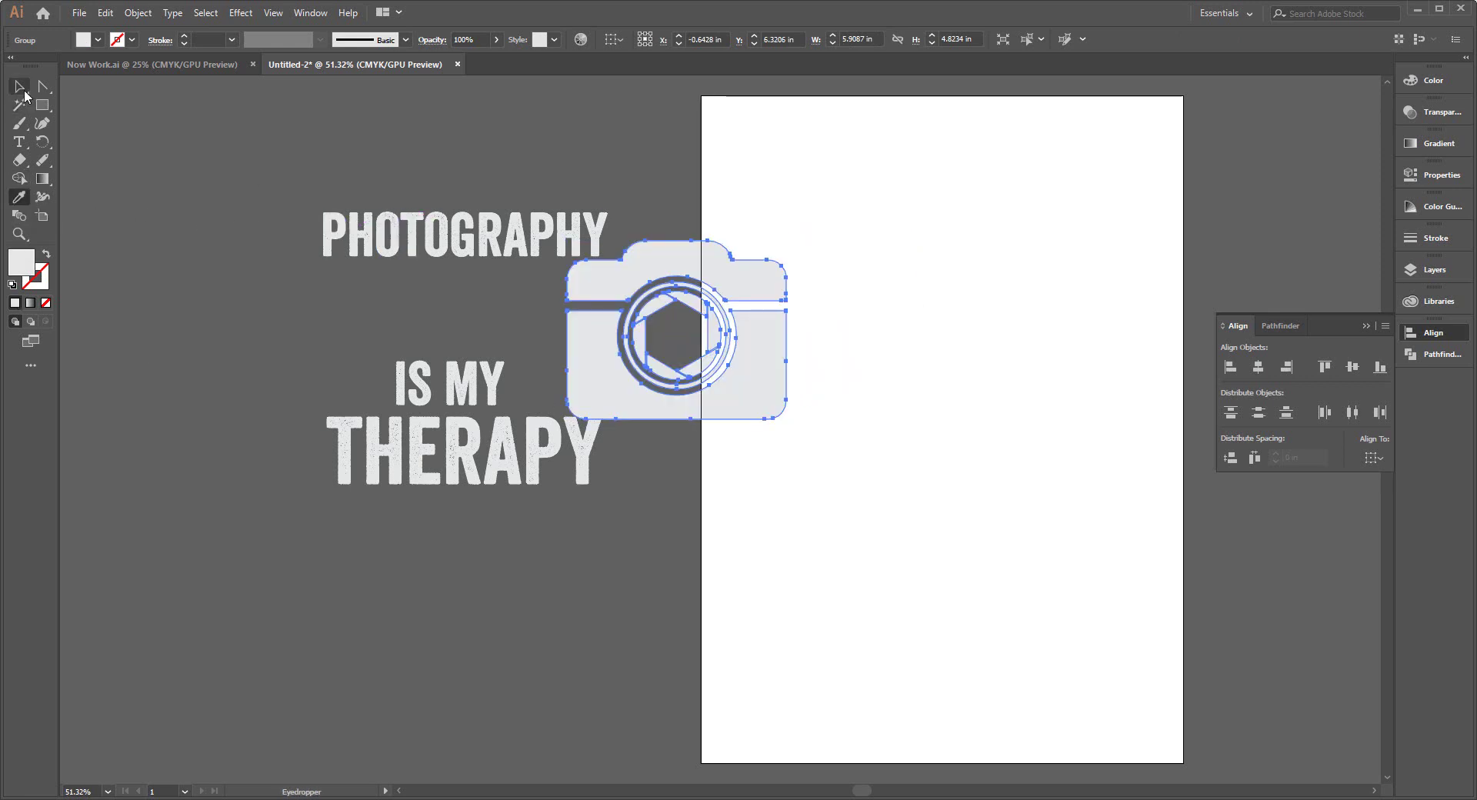
Lower THERAPY and IS MY, then place the camera between PHOTOGRAPHY and IS MY, about 3.6 in wide
left_click_drag(470, 462, 475, 532)
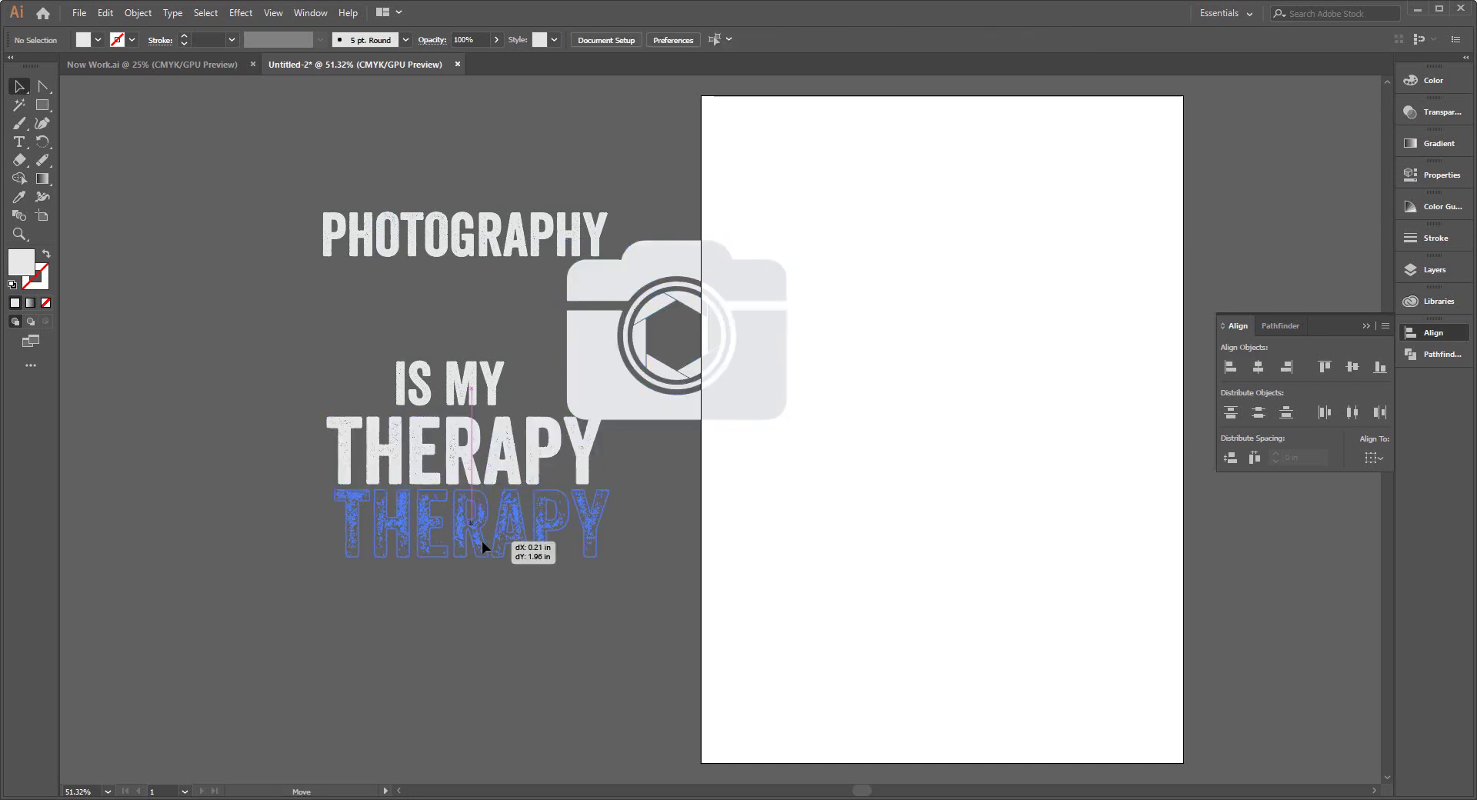
left_click_drag(437, 373, 449, 449)
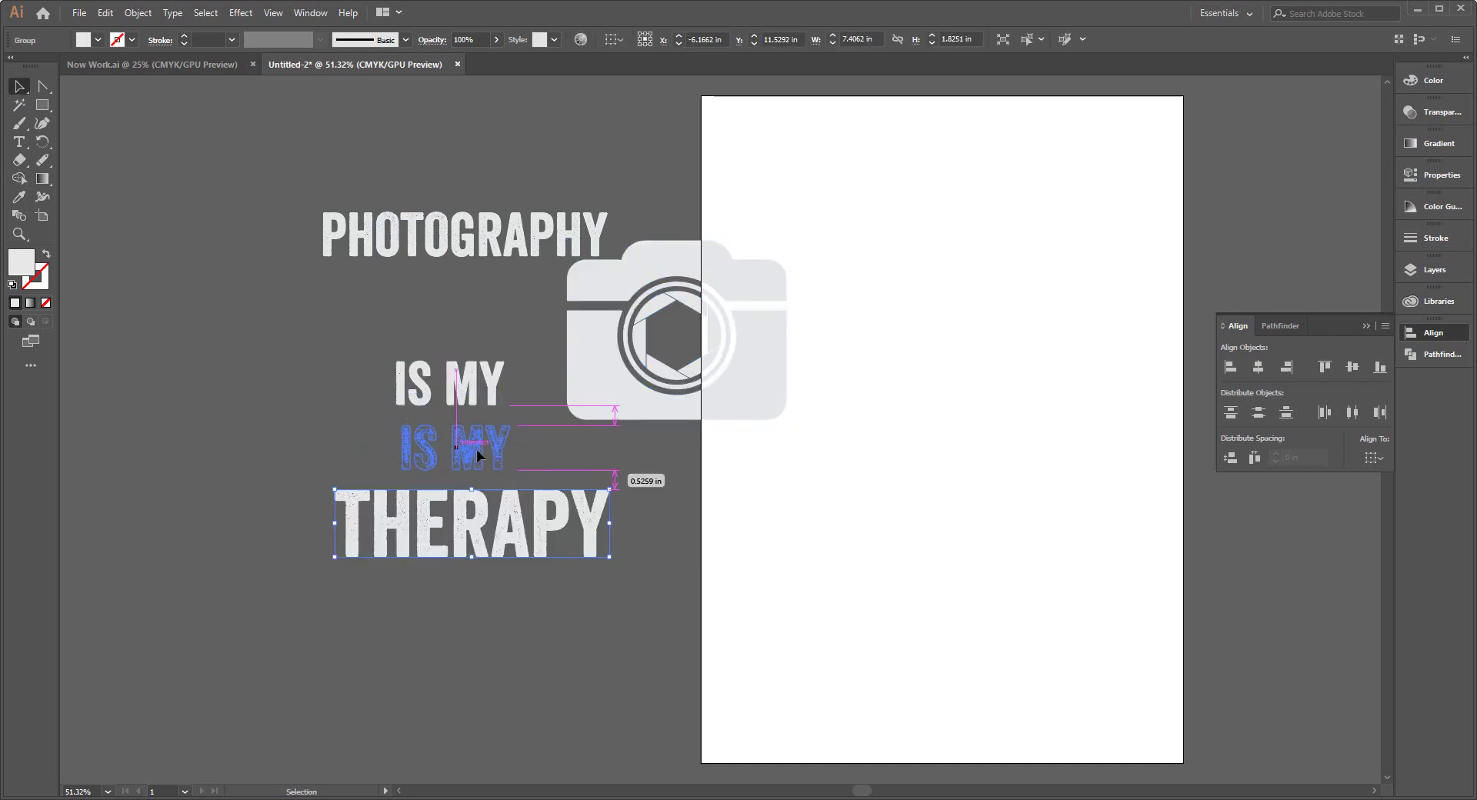
left_click_drag(606, 369, 447, 367)
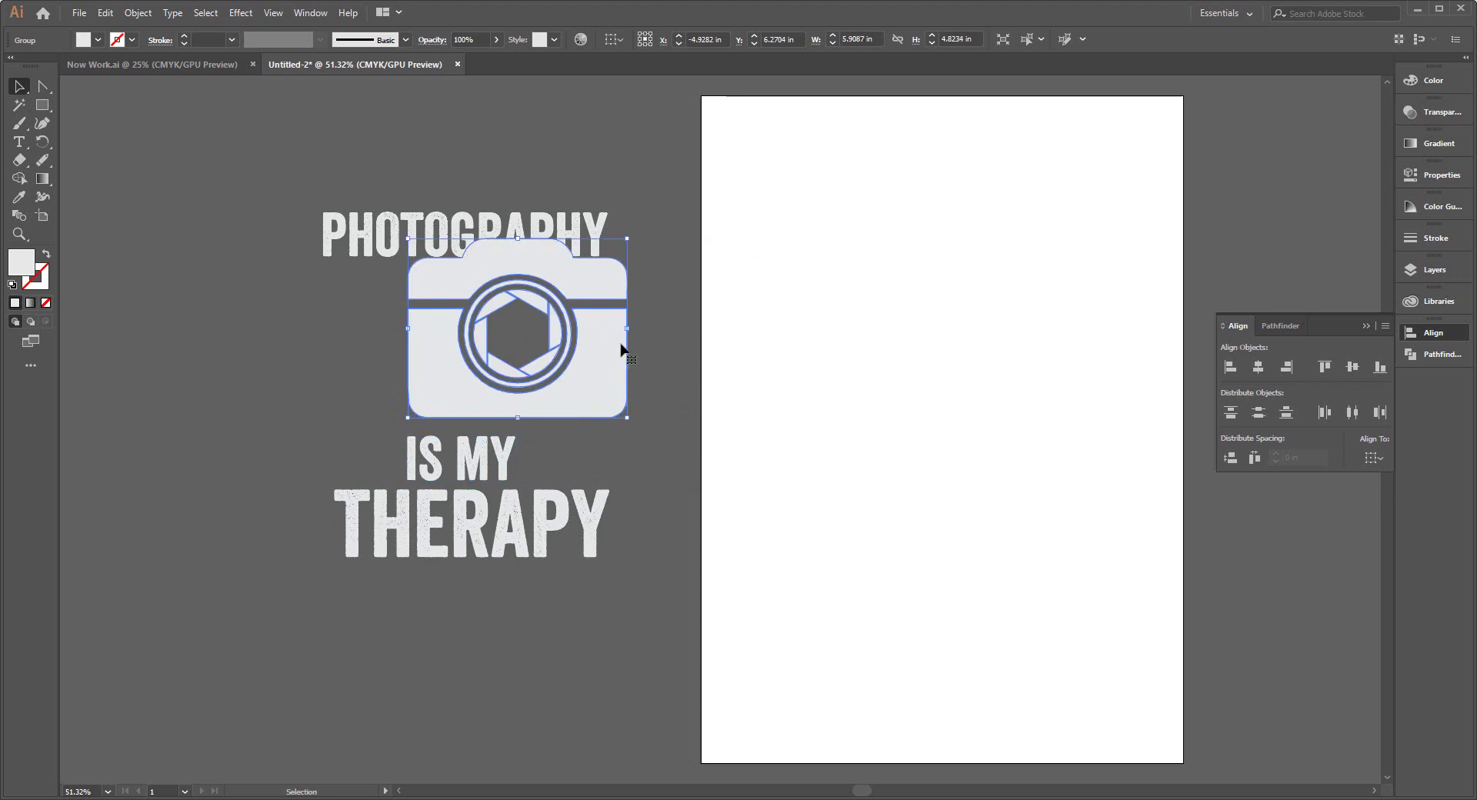
left_click_drag(627, 327, 543, 328)
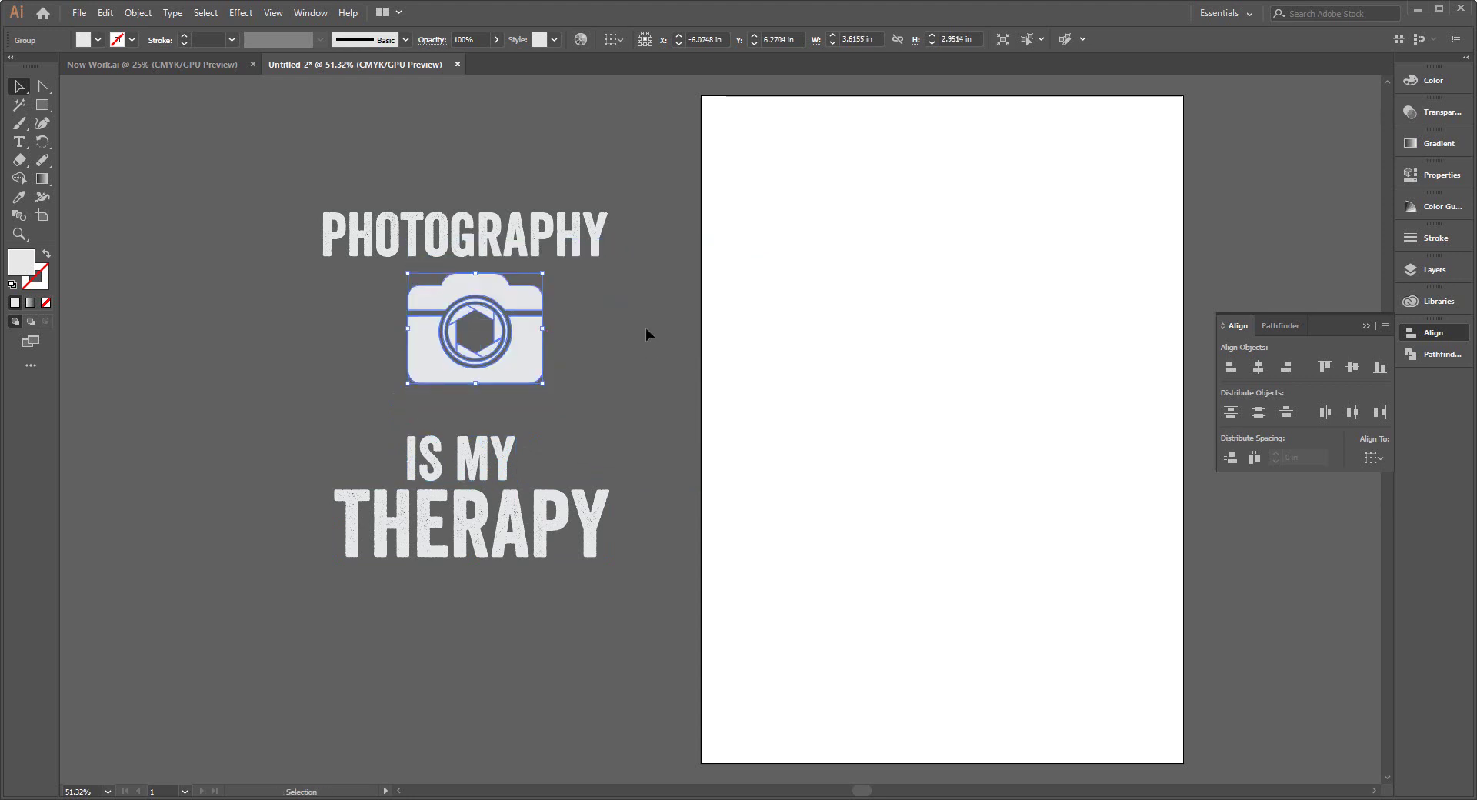
left_click_drag(645, 265, 422, 183)
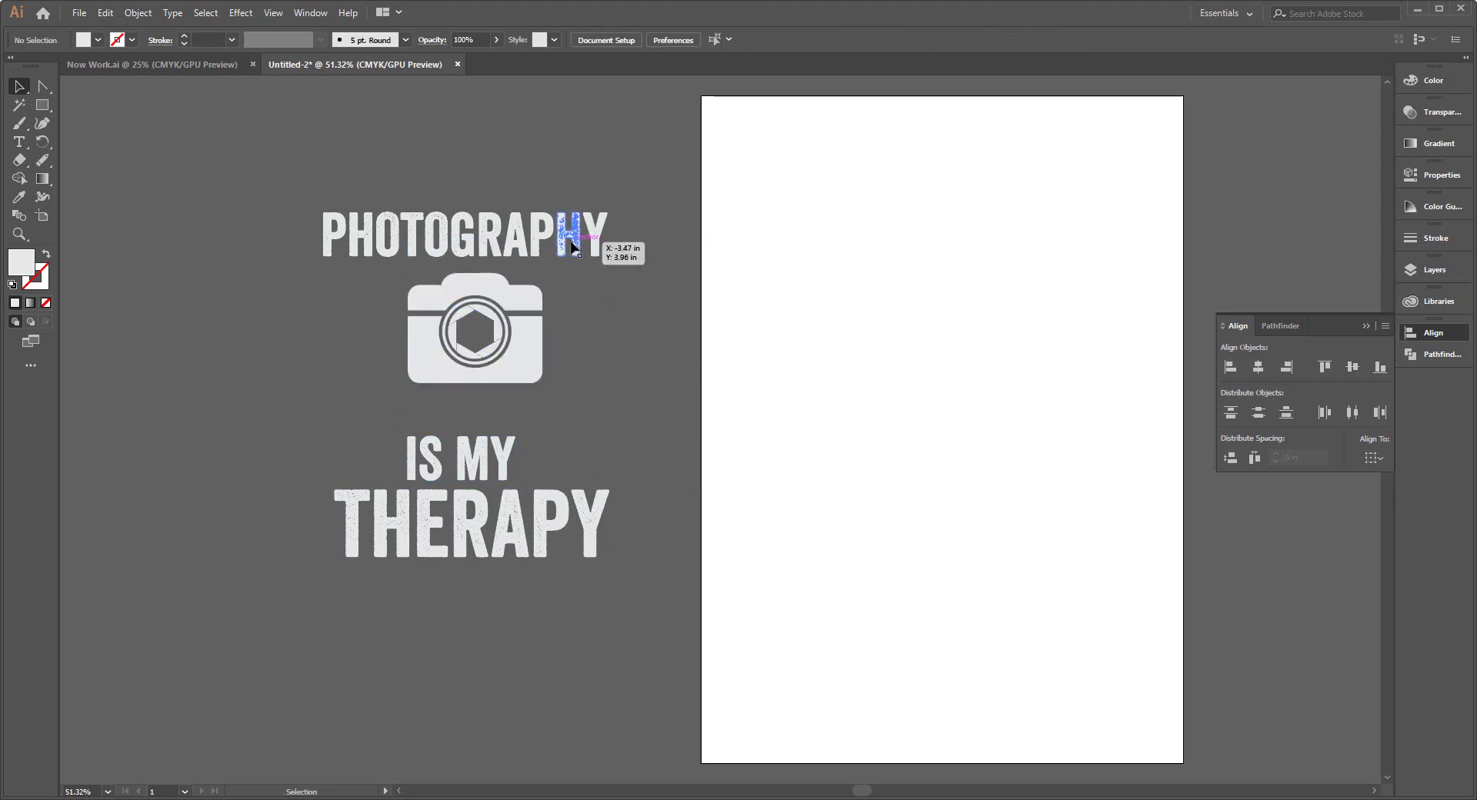
Warp PHOTOGRAPHY with a horizontal Arc envelope at 50% bend
left_click(140, 13)
mouse_move(180, 430)
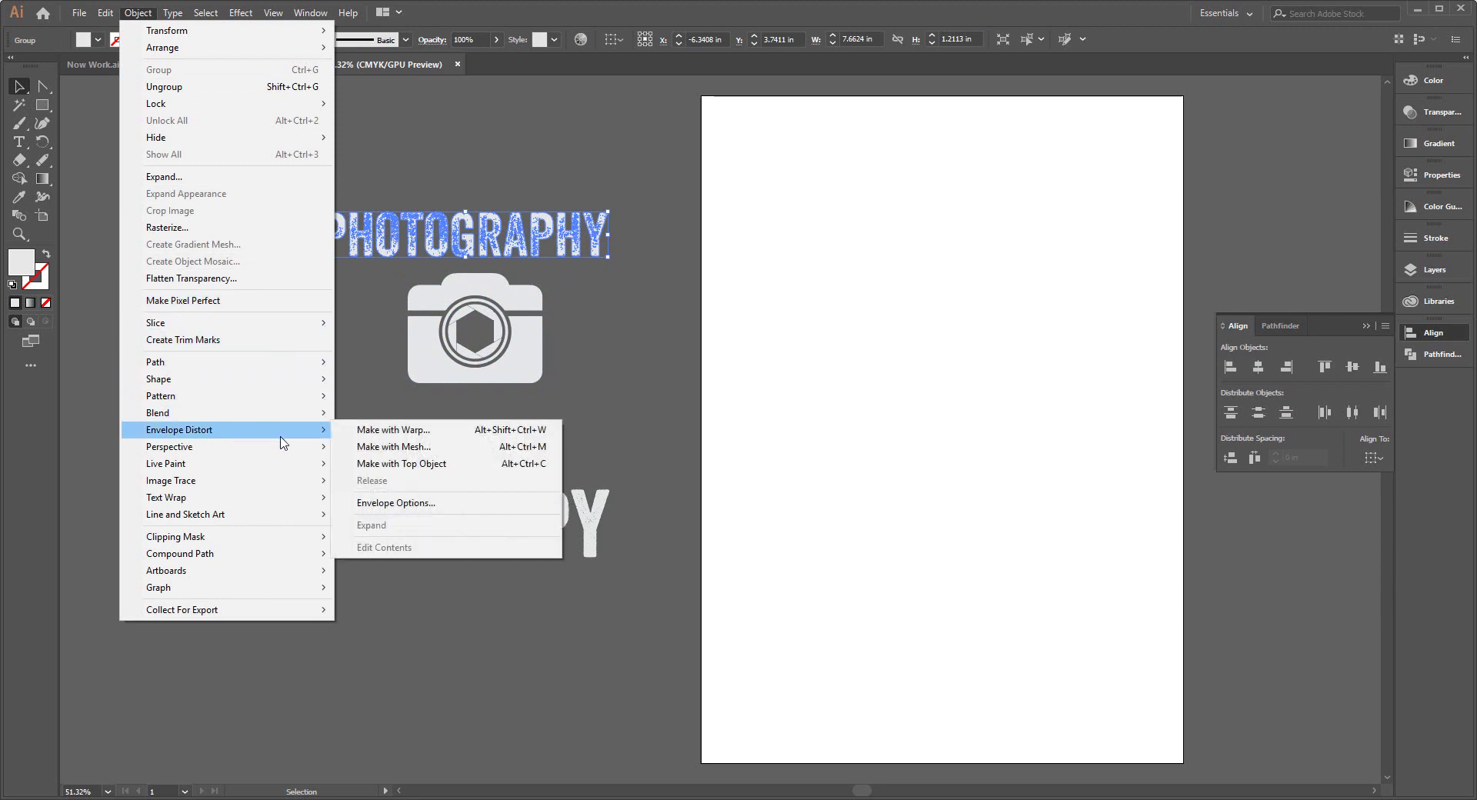
left_click(392, 430)
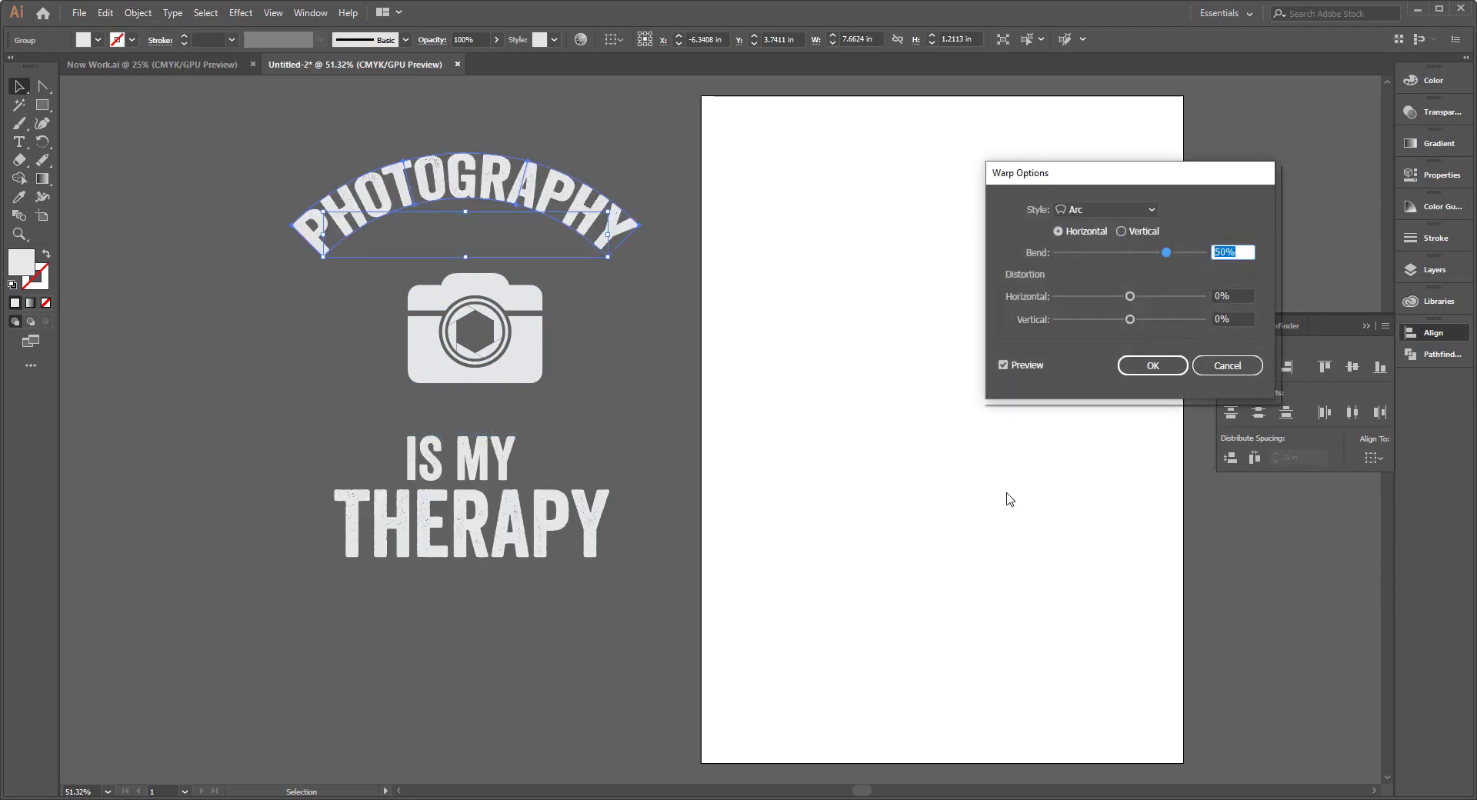
left_click(1071, 209)
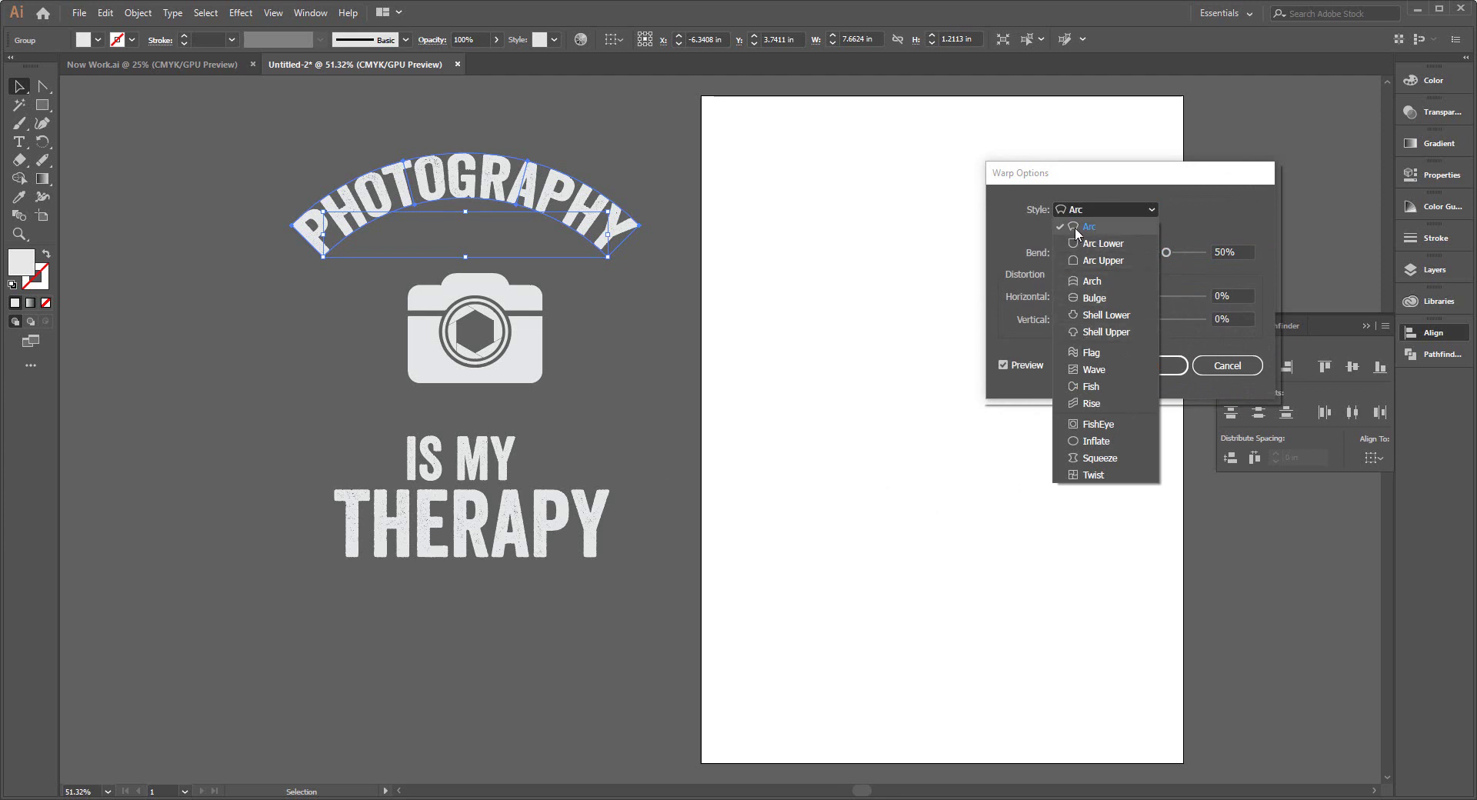
left_click(1056, 228)
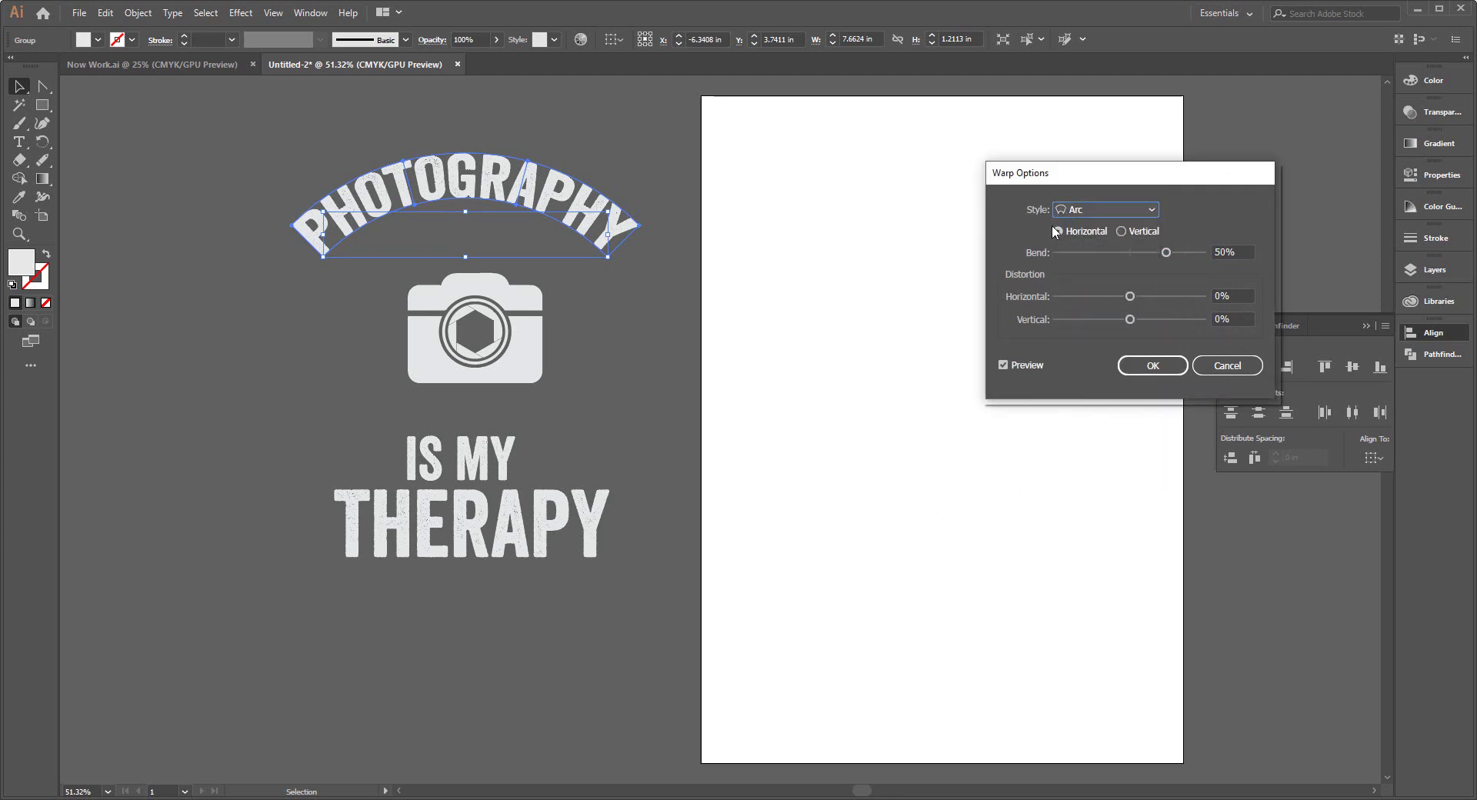
left_click(1145, 377)
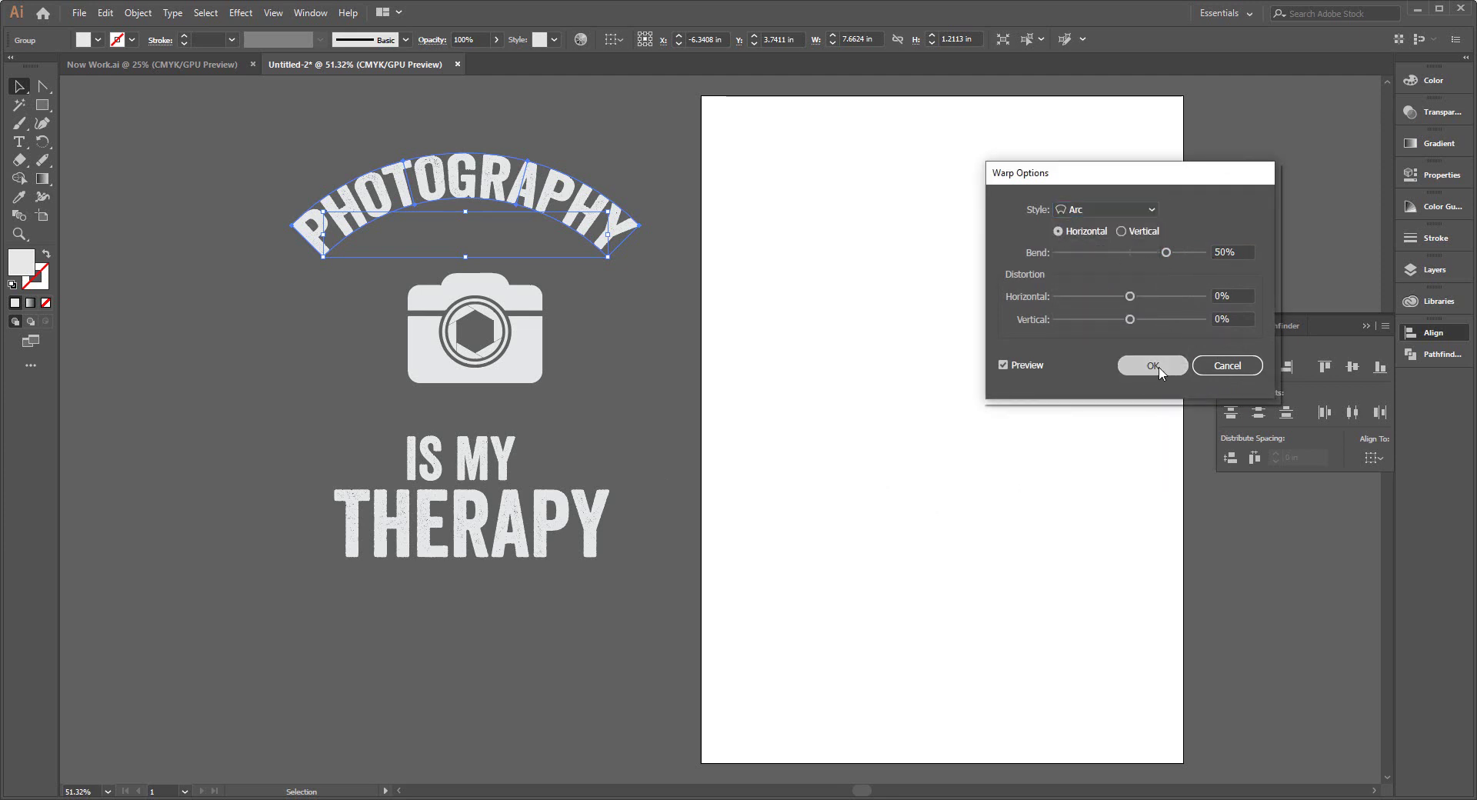
Expand the warped PHOTOGRAPHY text into plain shapes
left_click(138, 13)
left_click(147, 178)
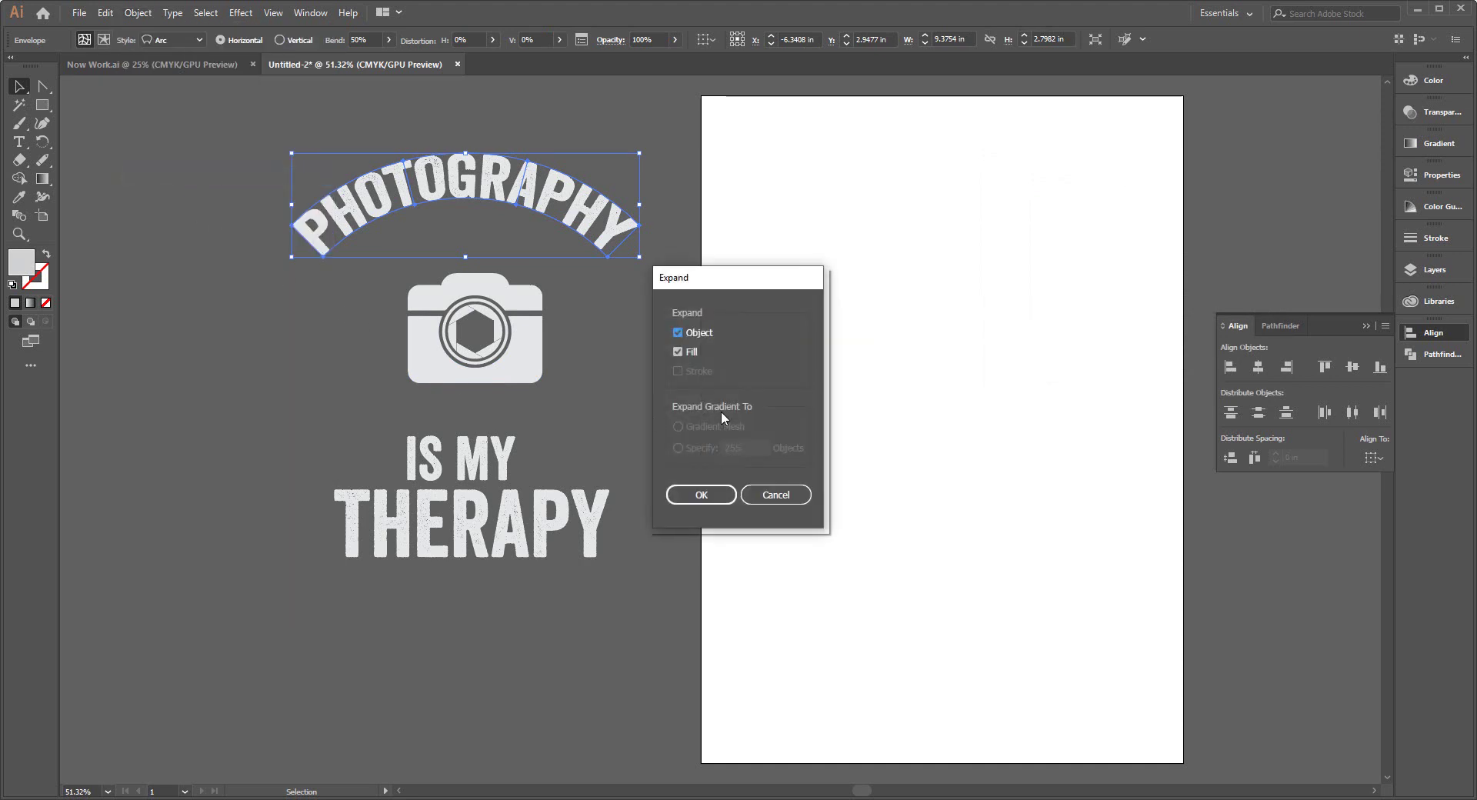
left_click(702, 494)
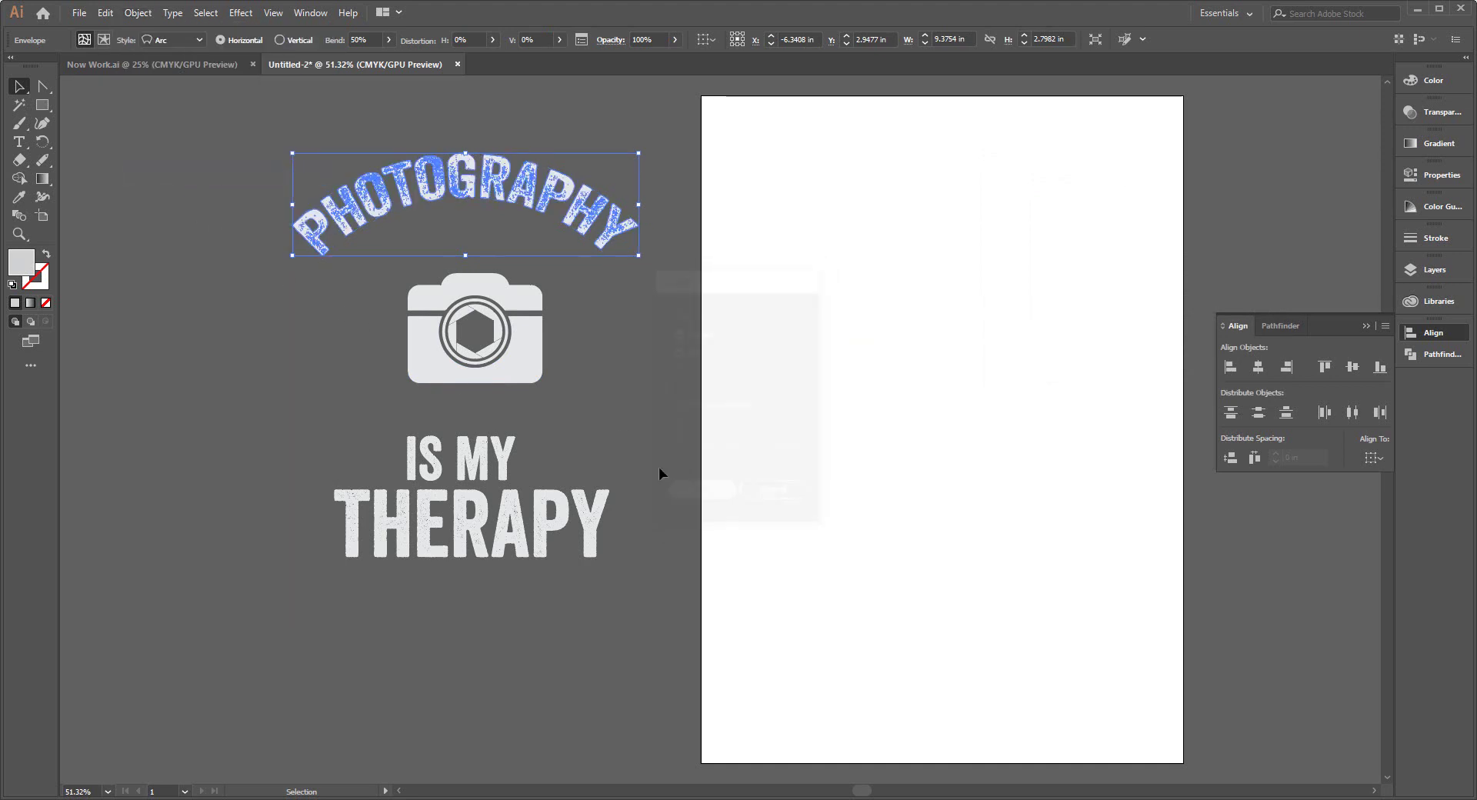
left_click(634, 362)
left_click(536, 327)
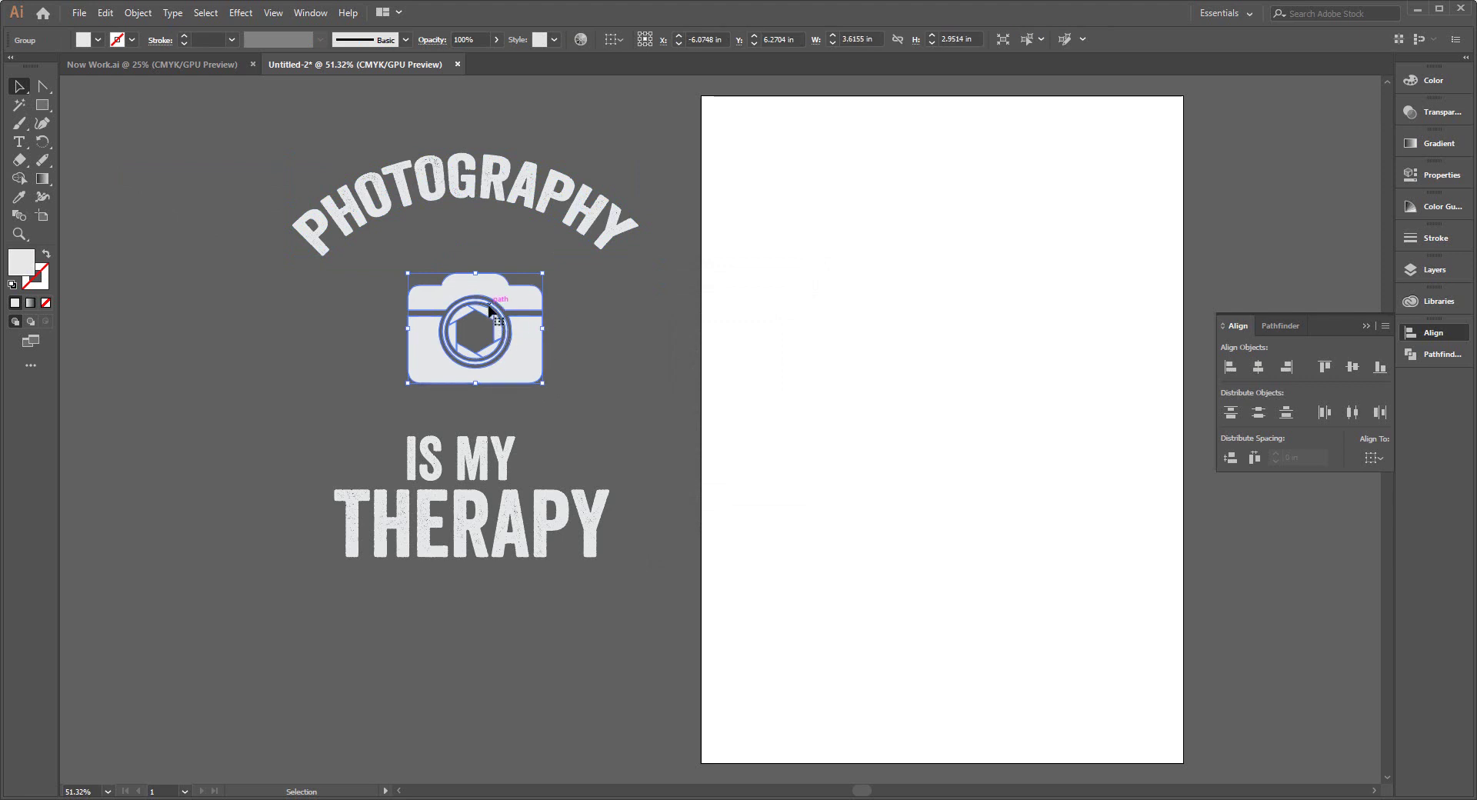
Enlarge the camera to about 4.4 in wide under the arc and centre it with PHOTOGRAPHY
left_click_drag(501, 323, 485, 274)
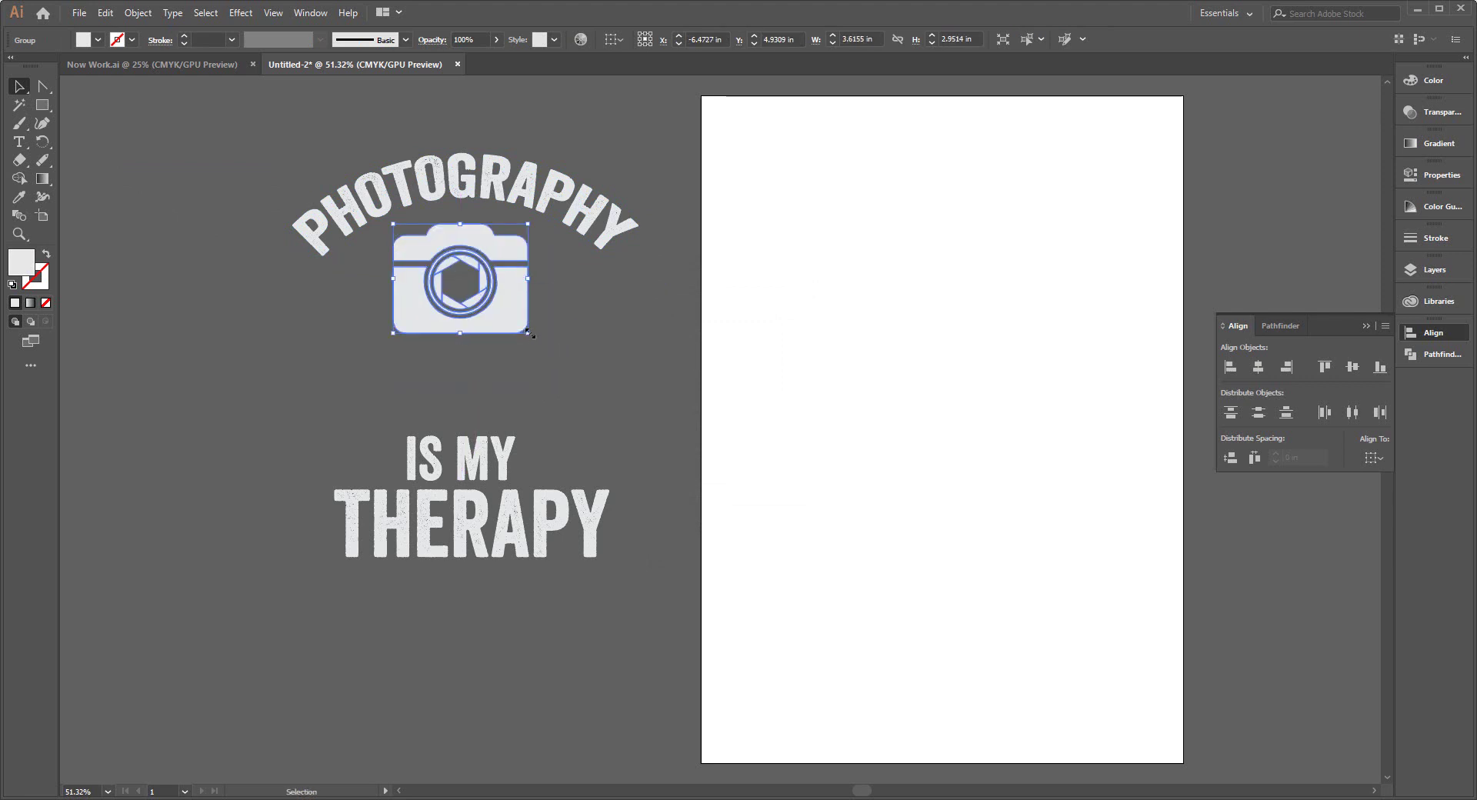
left_click_drag(528, 333, 556, 357)
mouse_move(503, 253)
left_mouse_down()
mouse_move(457, 224)
mouse_move(1044, 438)
left_mouse_up()
left_click(638, 313)
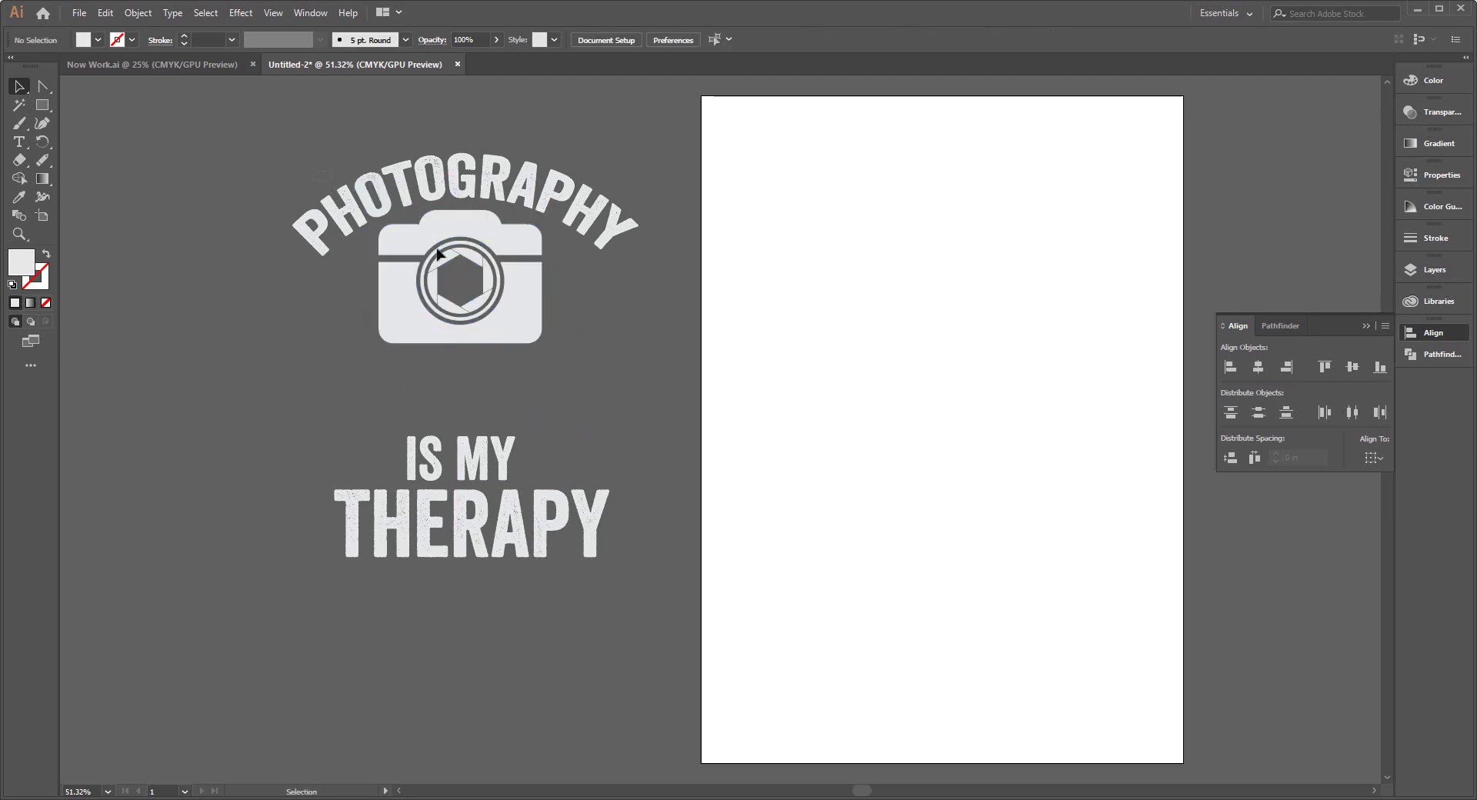
left_click(1258, 367)
left_click(755, 428)
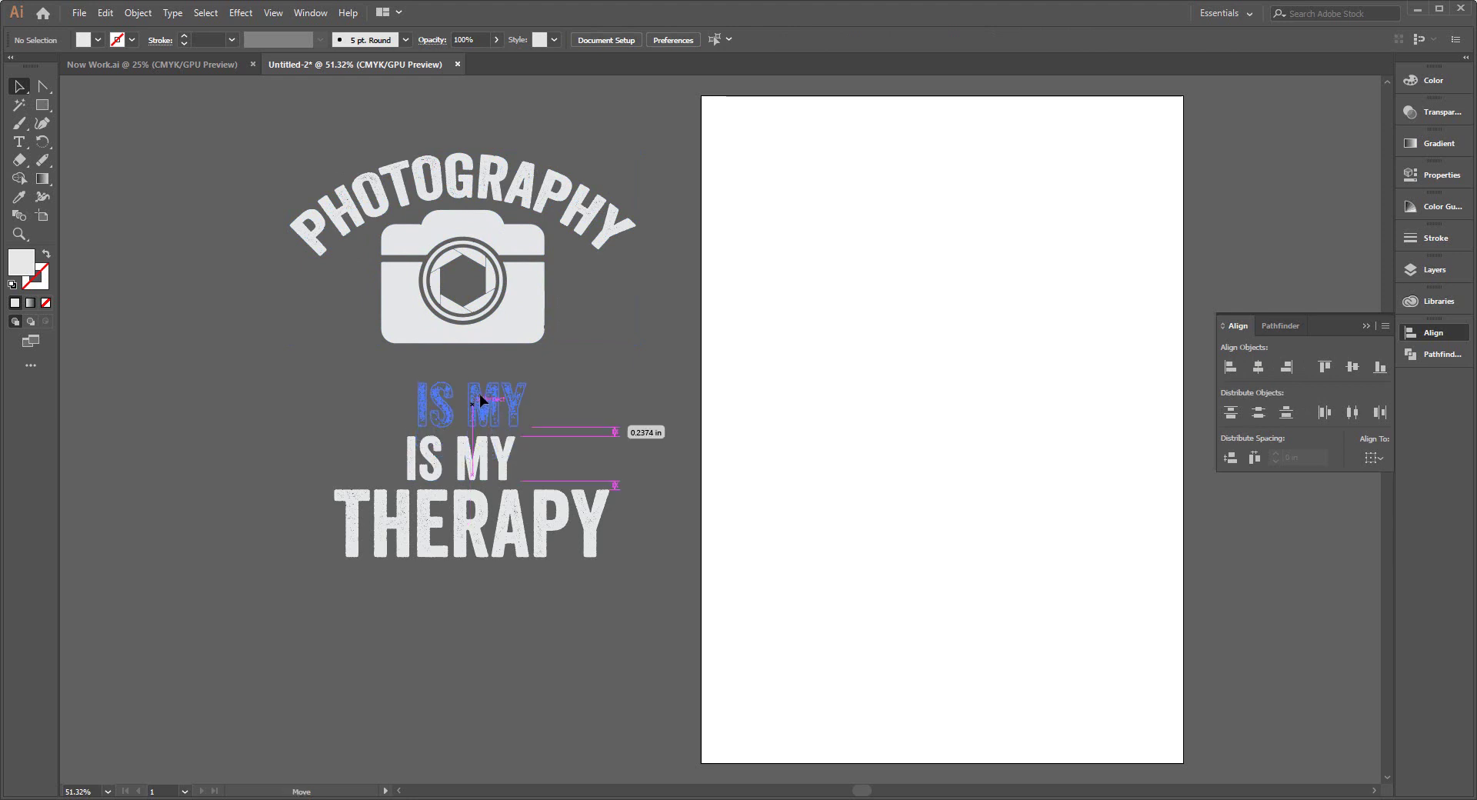
Enlarge IS MY under the camera and widen THERAPY to about 7.97 in just below it
mouse_move(478, 422)
left_mouse_down()
mouse_move(475, 387)
mouse_move(528, 395)
left_mouse_up()
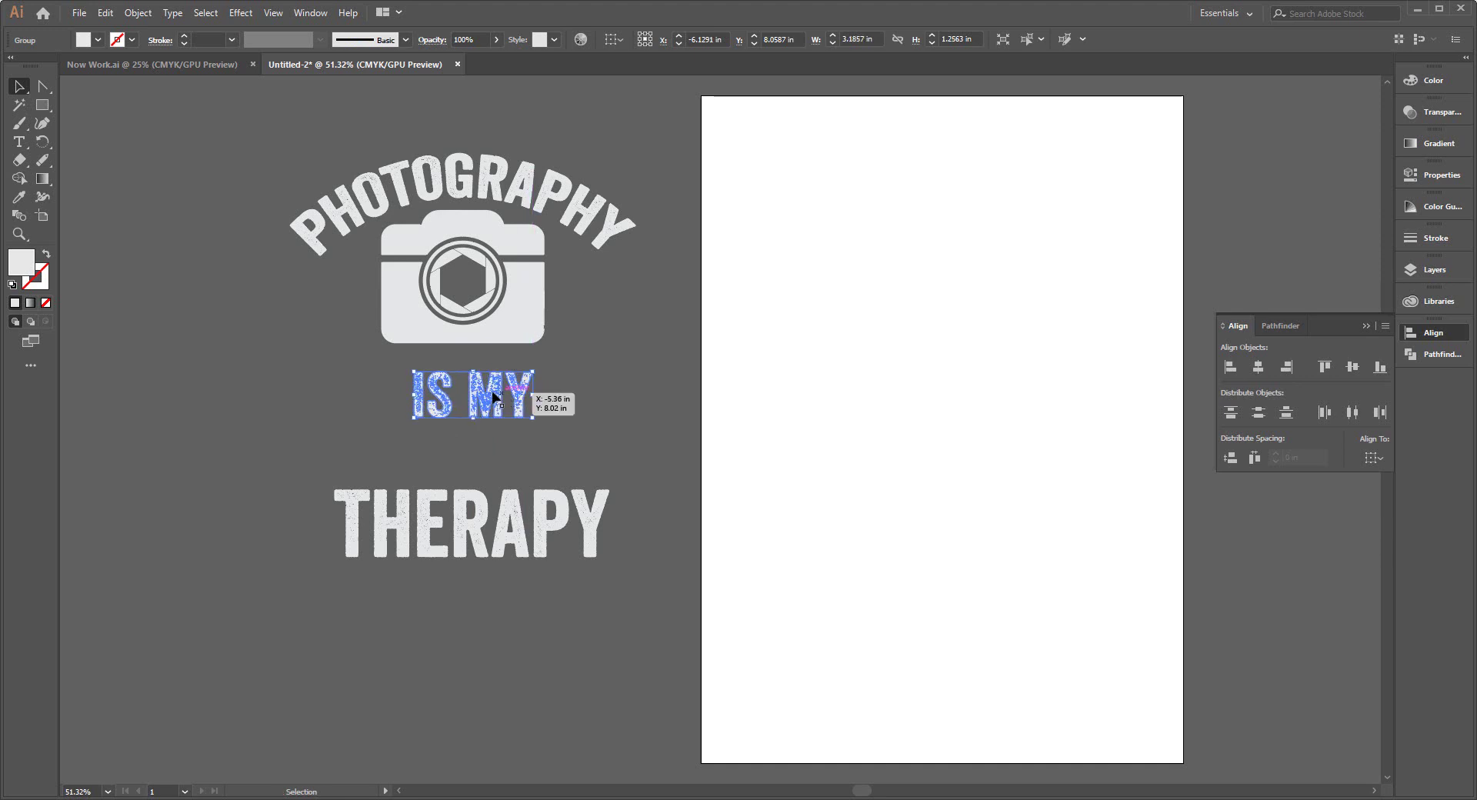
left_click_drag(528, 396, 533, 396)
left_click_drag(486, 391, 482, 364)
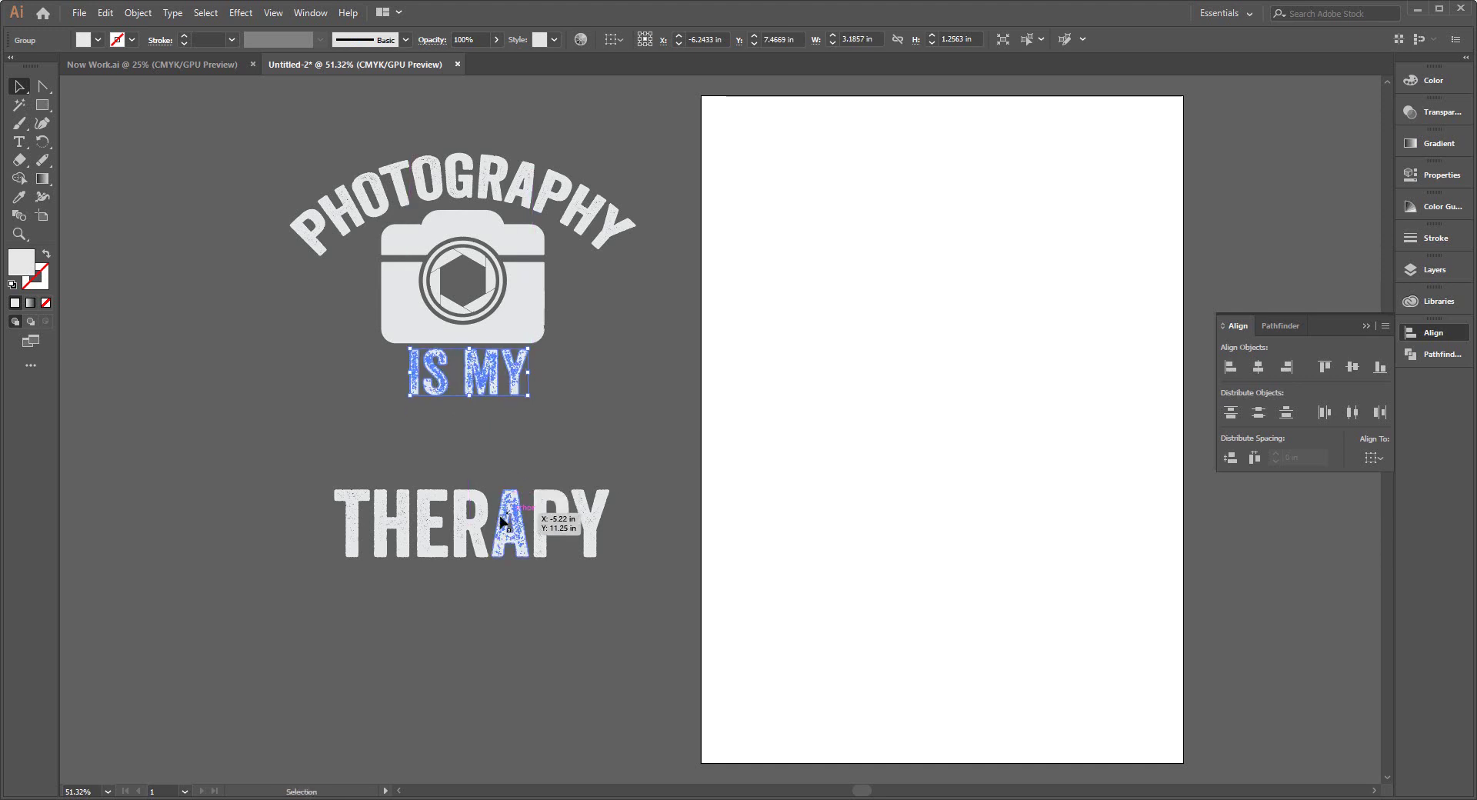
left_click_drag(468, 503, 465, 446)
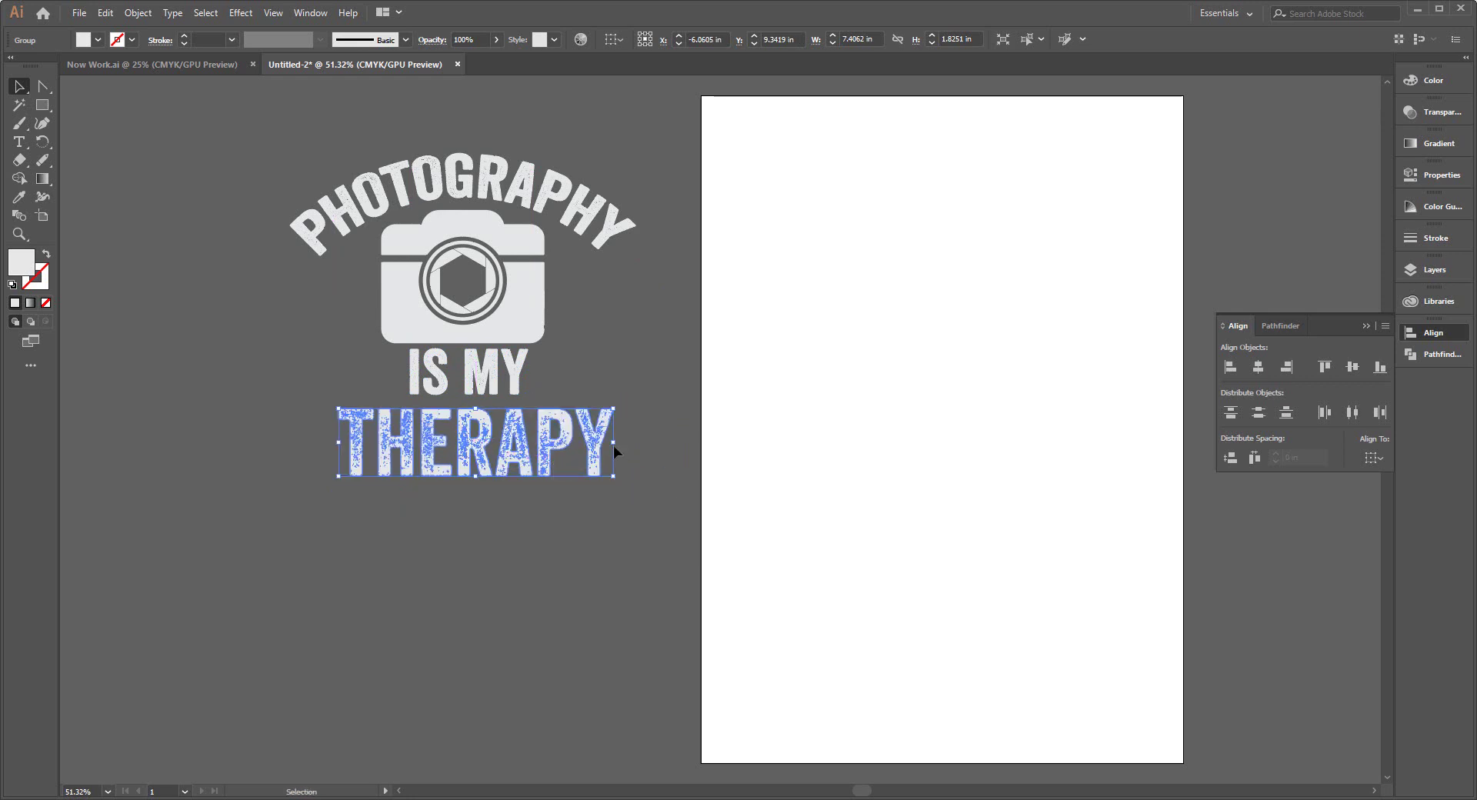
left_click_drag(613, 447, 636, 445)
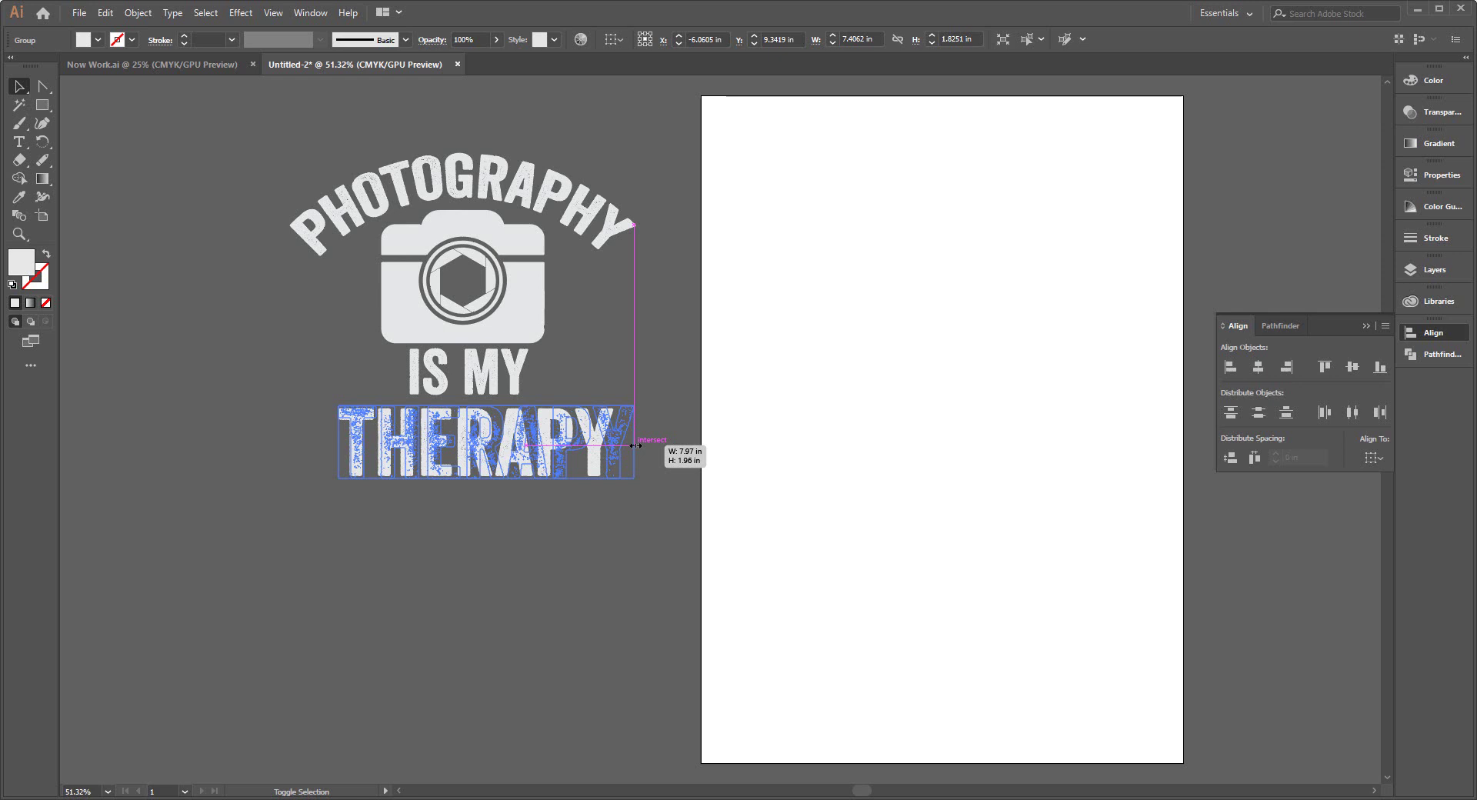
left_click_drag(635, 444, 635, 445)
left_click_drag(339, 445, 297, 445)
left_click(495, 563)
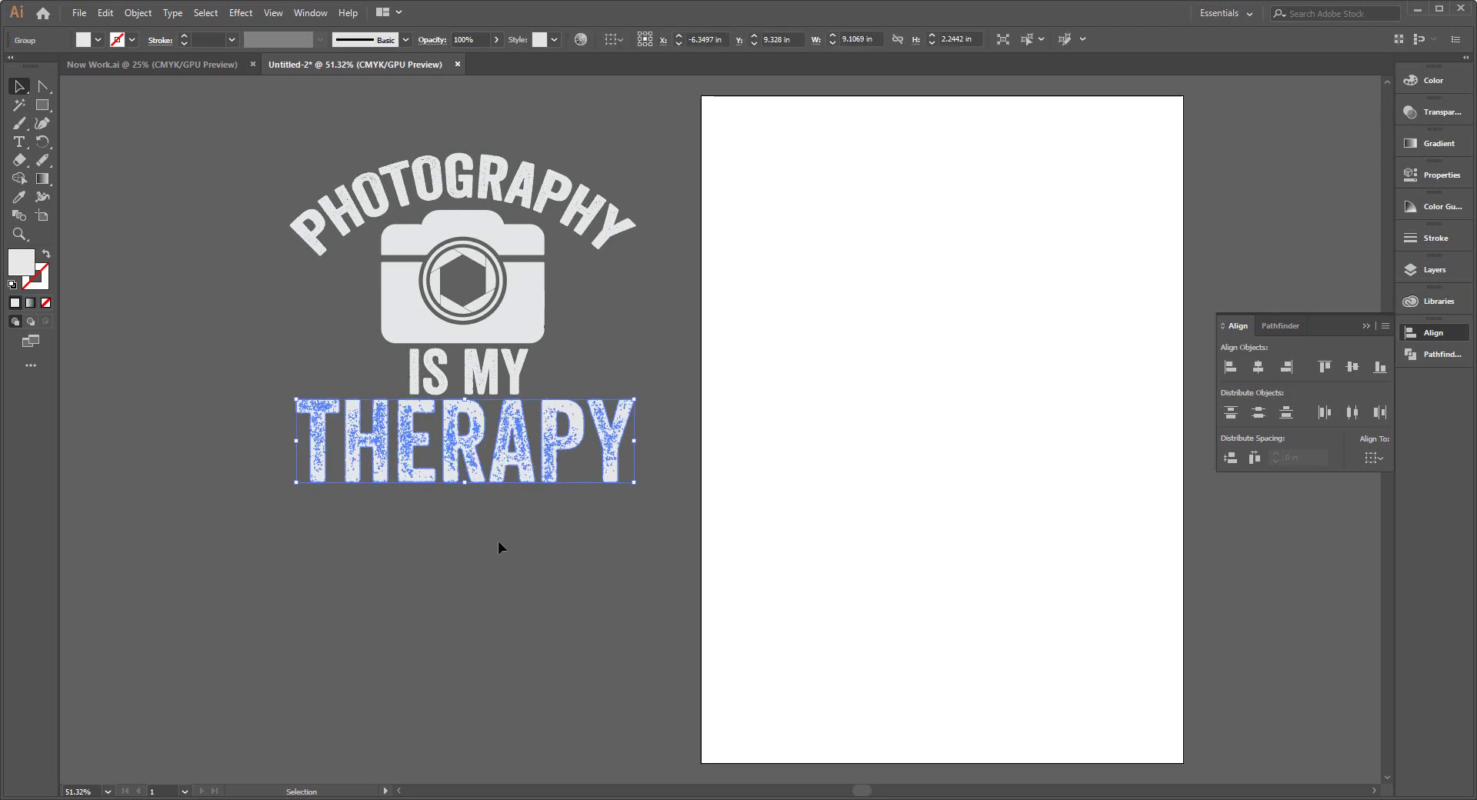
Centre all the artwork horizontally on one another
key("ctrl+a")
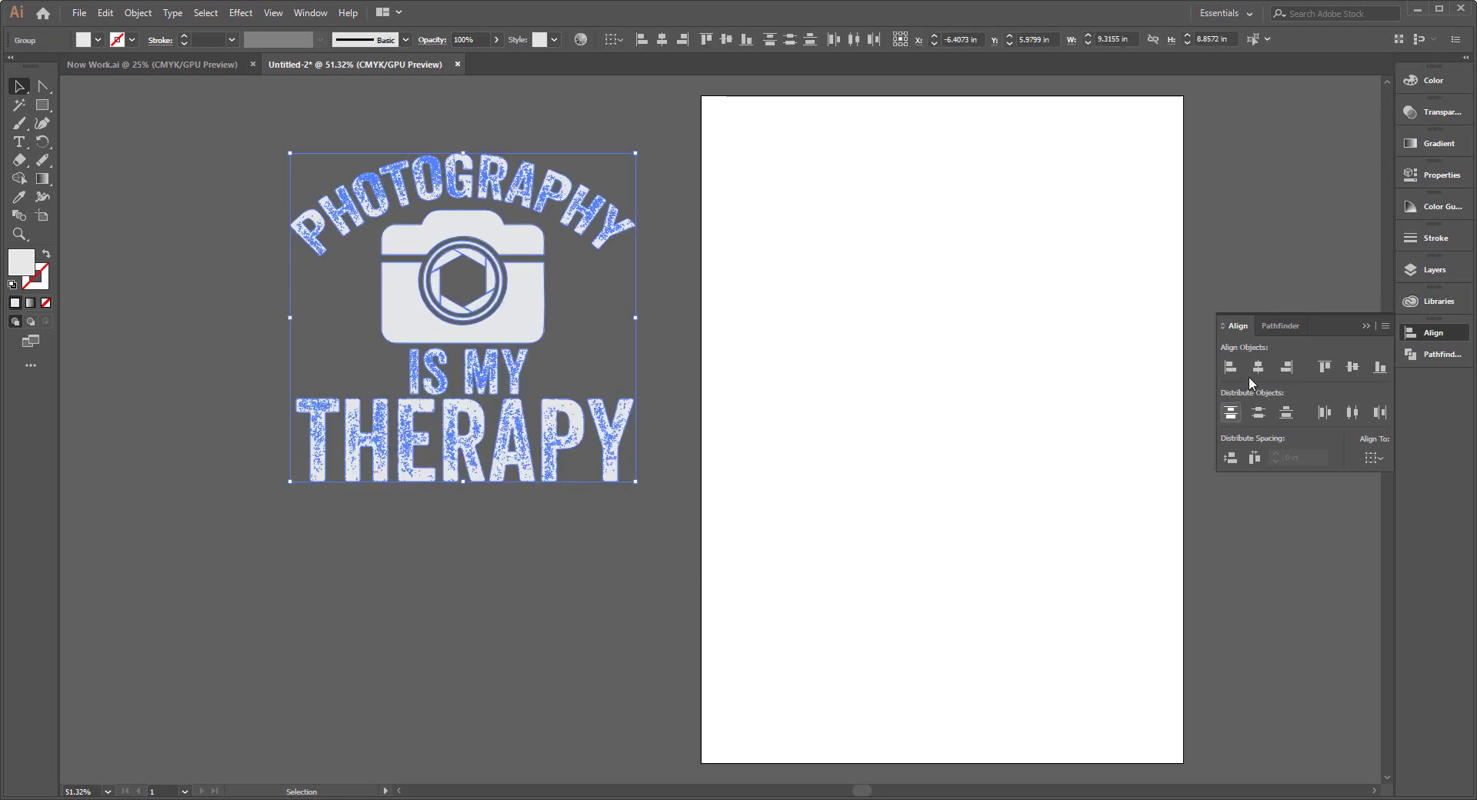
left_click(1257, 367)
left_click(529, 556)
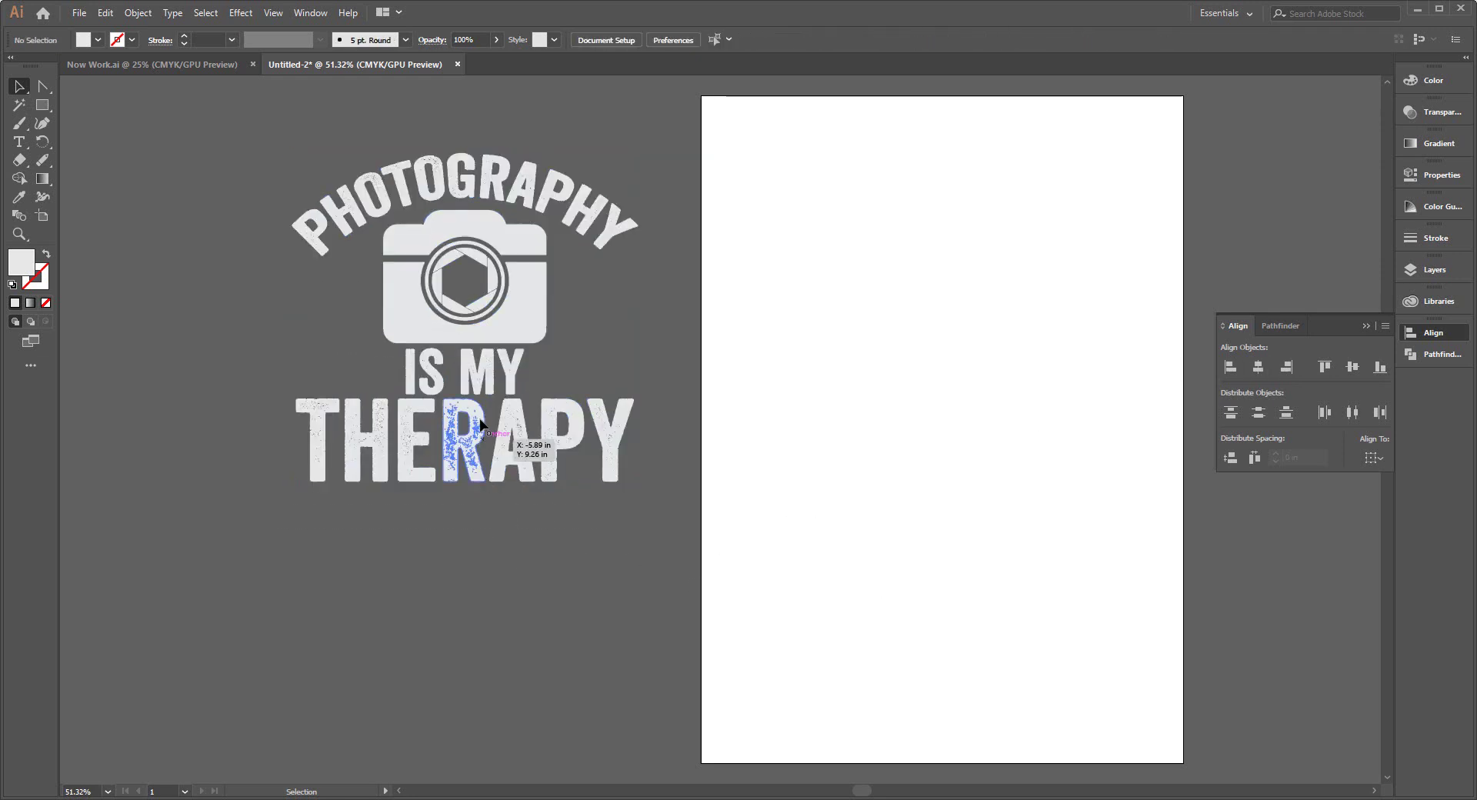
left_click(481, 380)
left_click(625, 379)
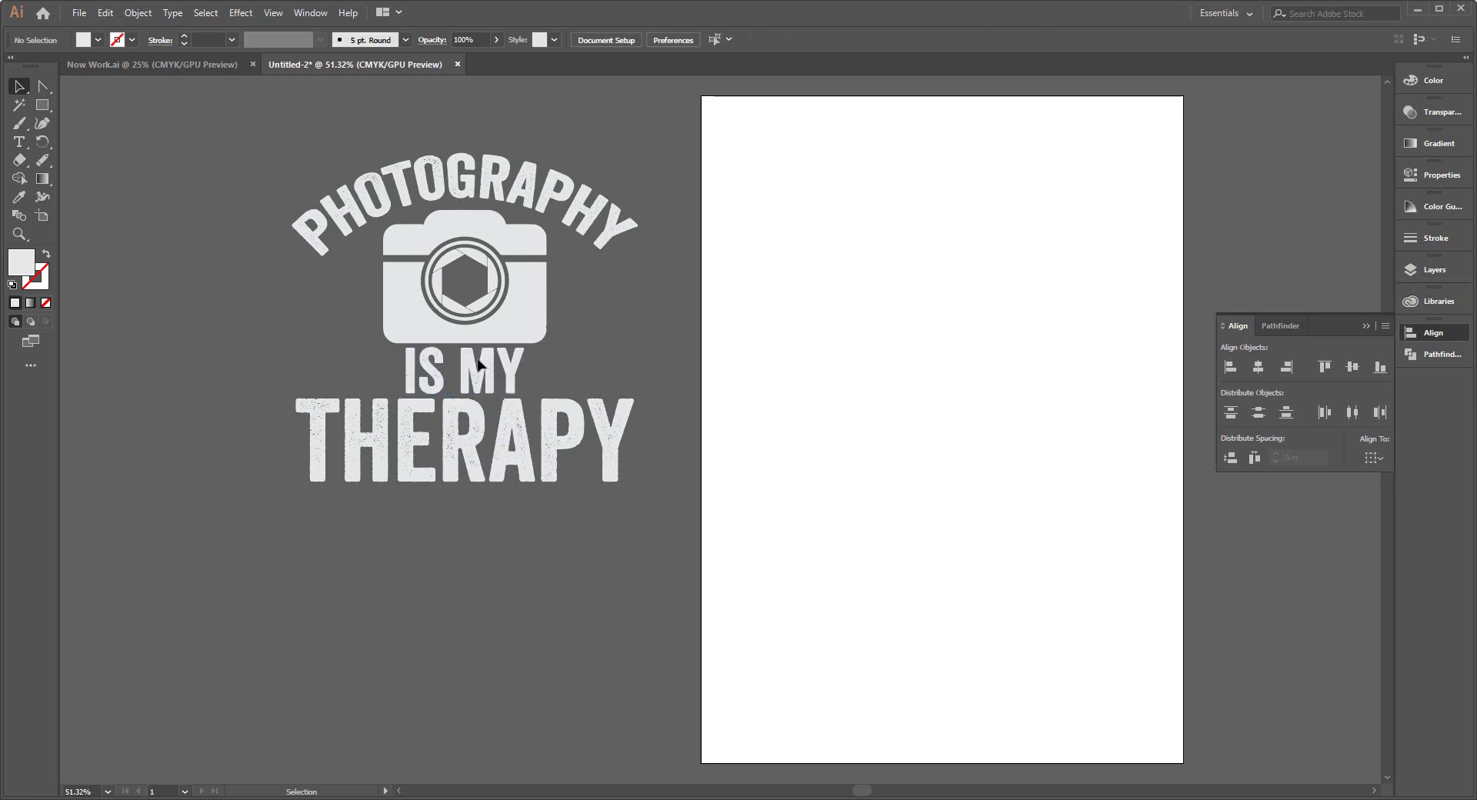
left_click(44, 113)
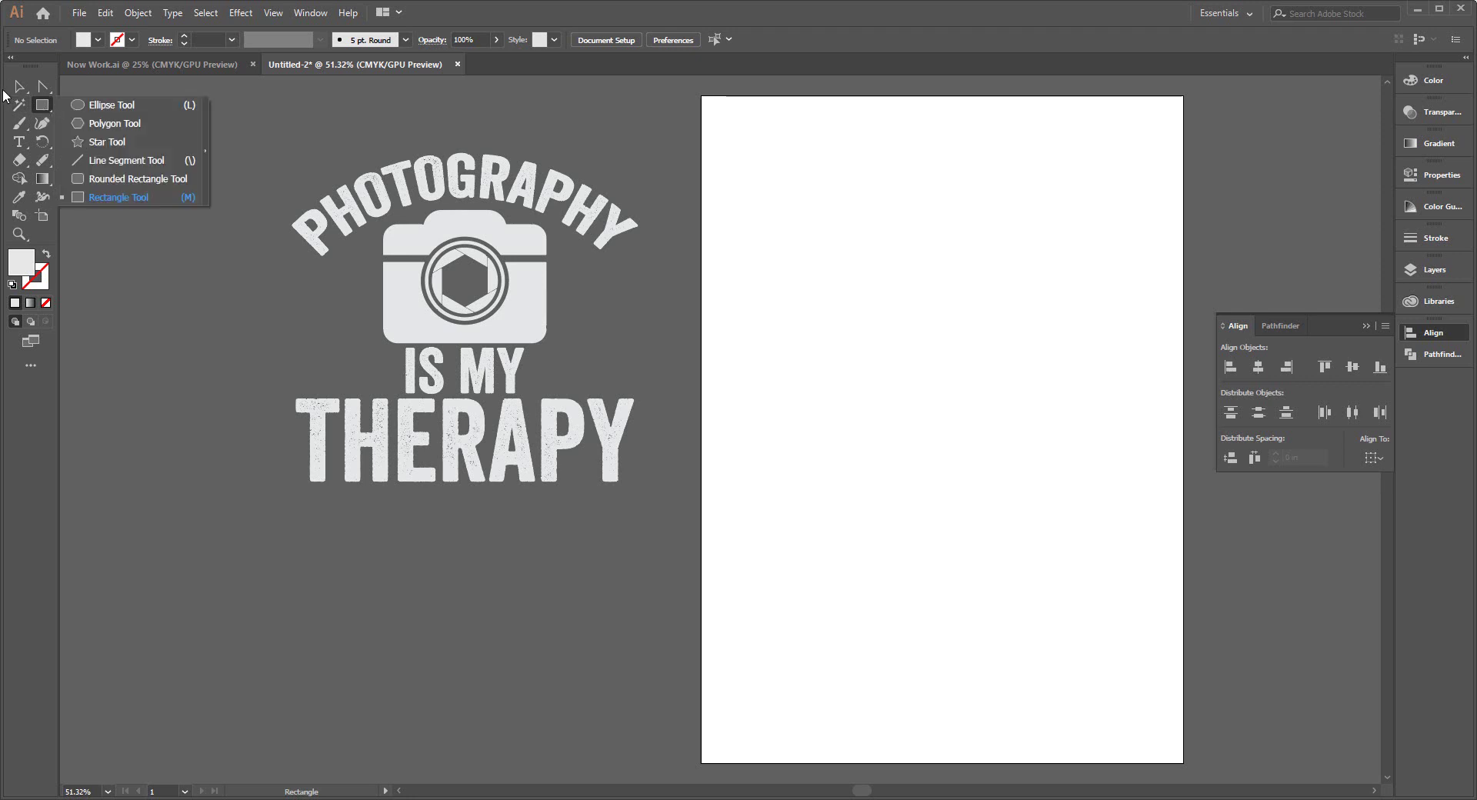
left_click(19, 86)
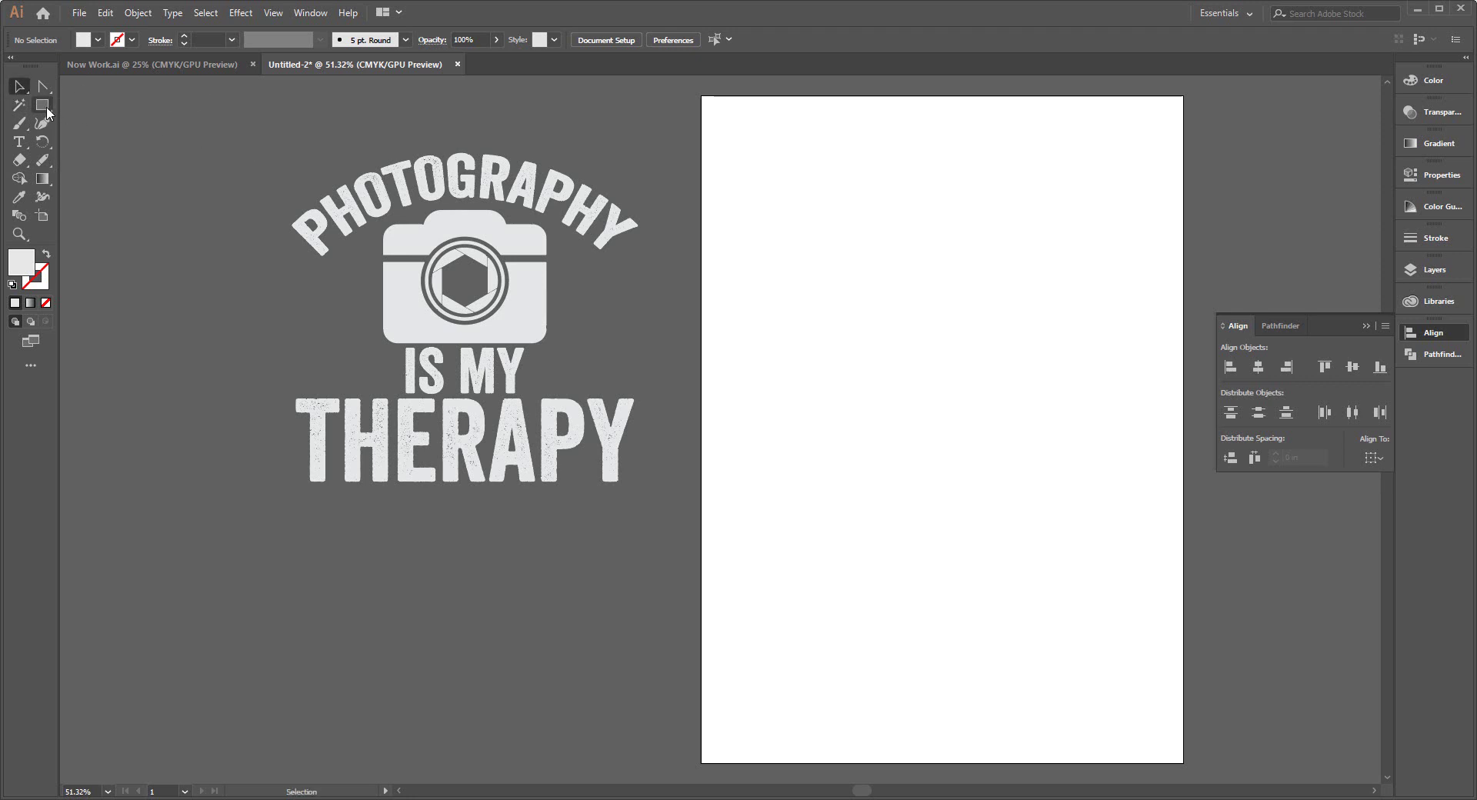
Copy two short white line strokes from Now Work.ai and return to Untitled-2
left_click(200, 65)
scroll(762, 506, "up", 2)
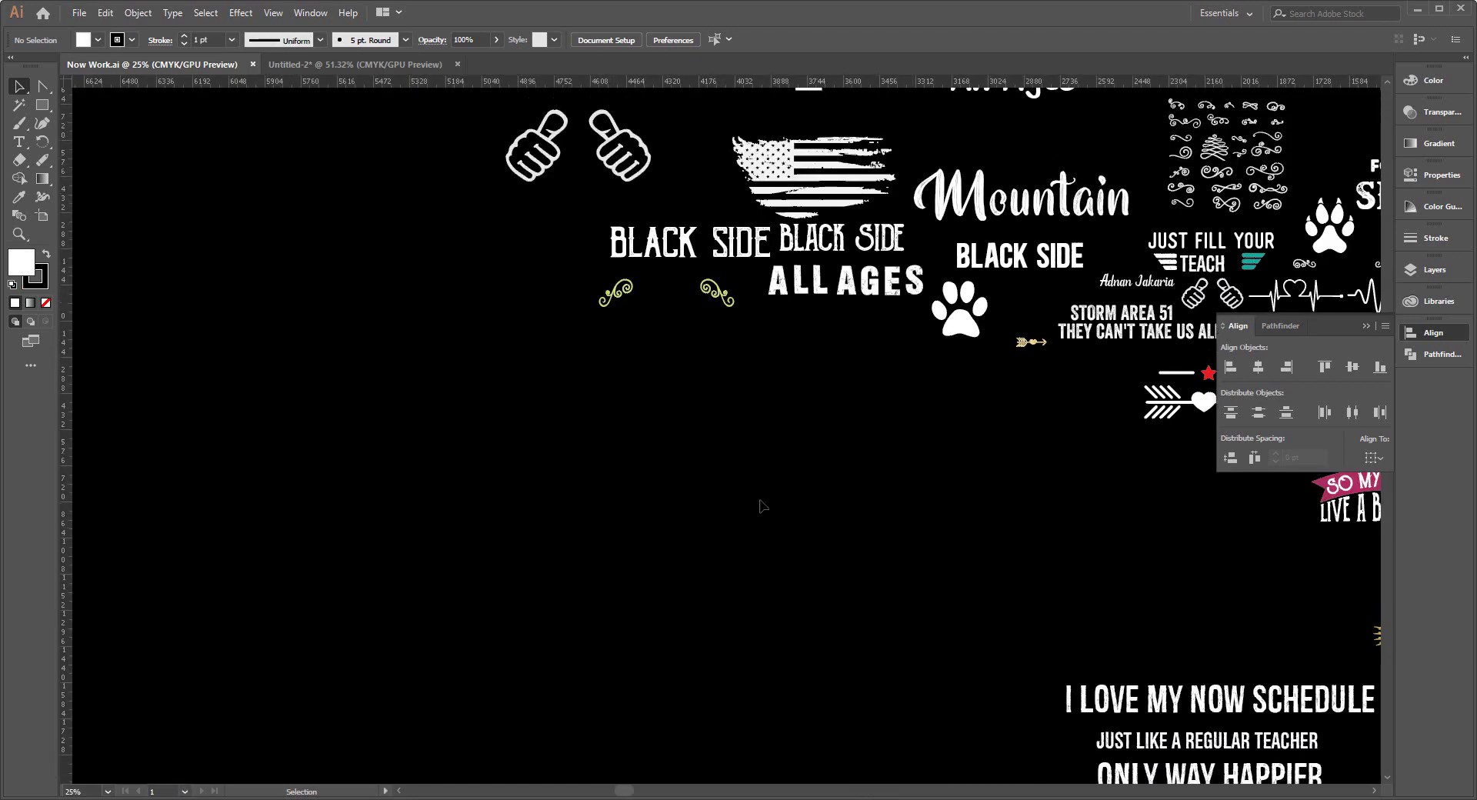
scroll(710, 471, "down", 2)
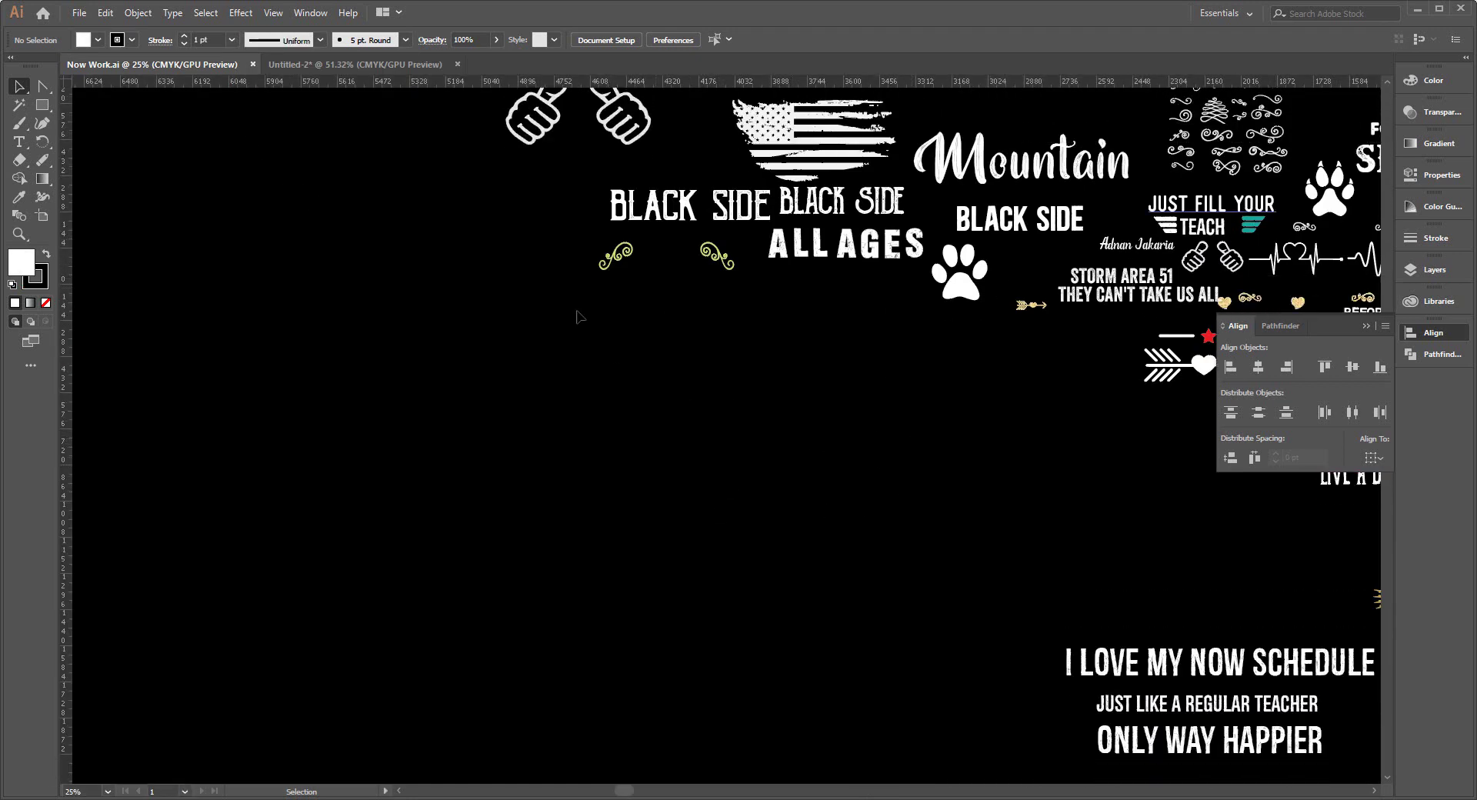
scroll(470, 367, "down", 2)
scroll(553, 454, "down", 2)
scroll(769, 554, "up", 8)
scroll(962, 531, "up", 2)
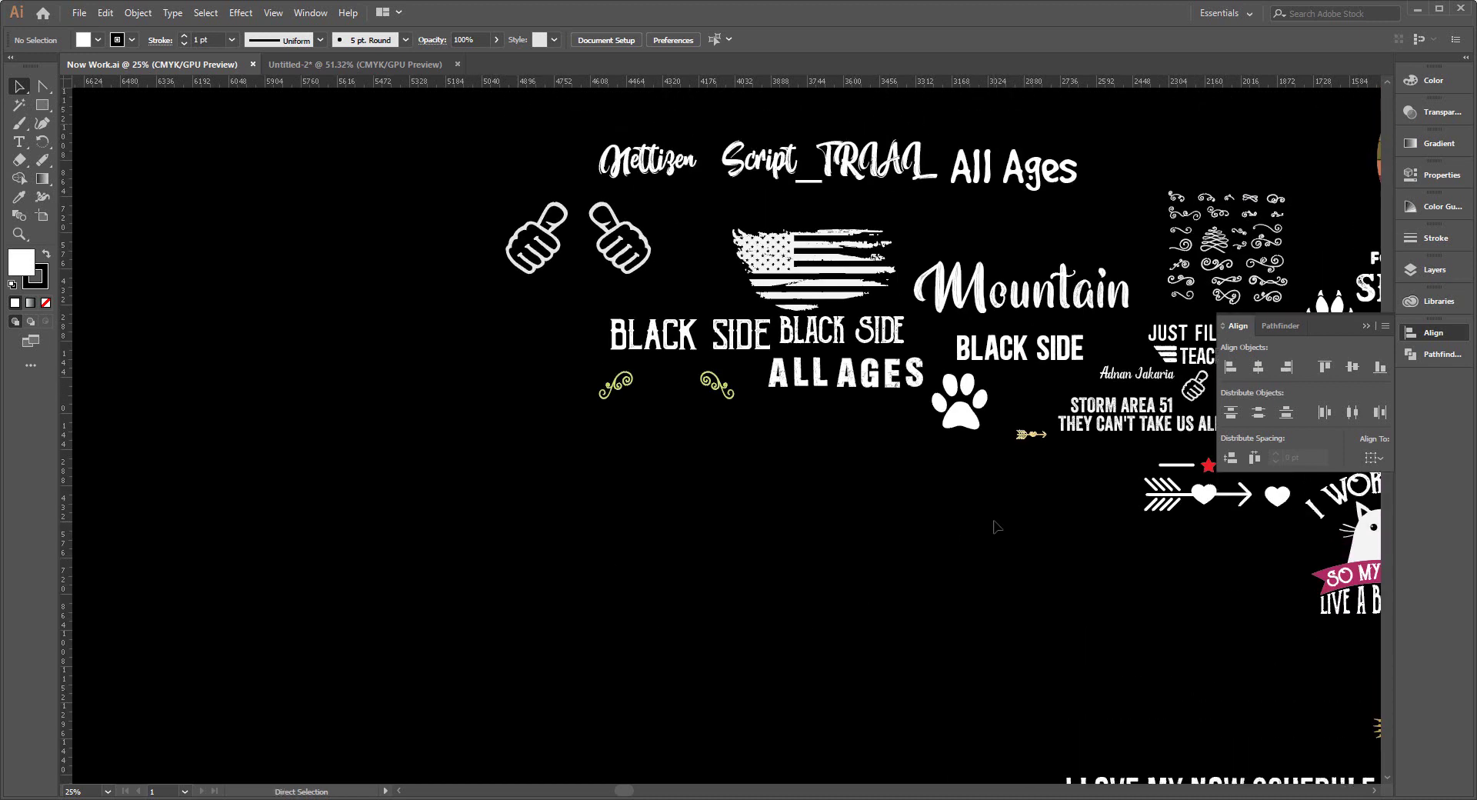
scroll(885, 538, "right", 7)
scroll(758, 552, "right", 5)
scroll(727, 569, "right", 5)
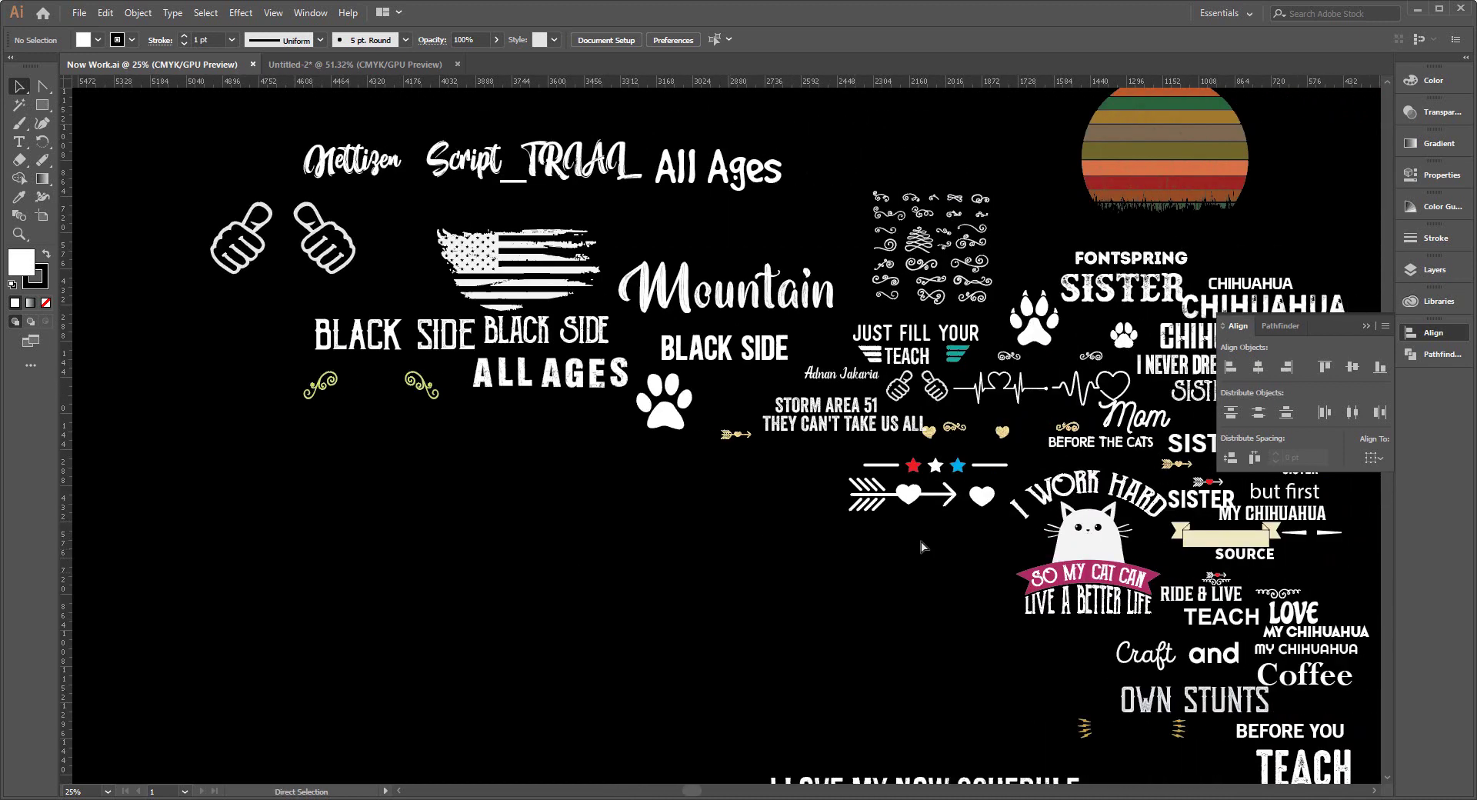
left_click(1334, 537)
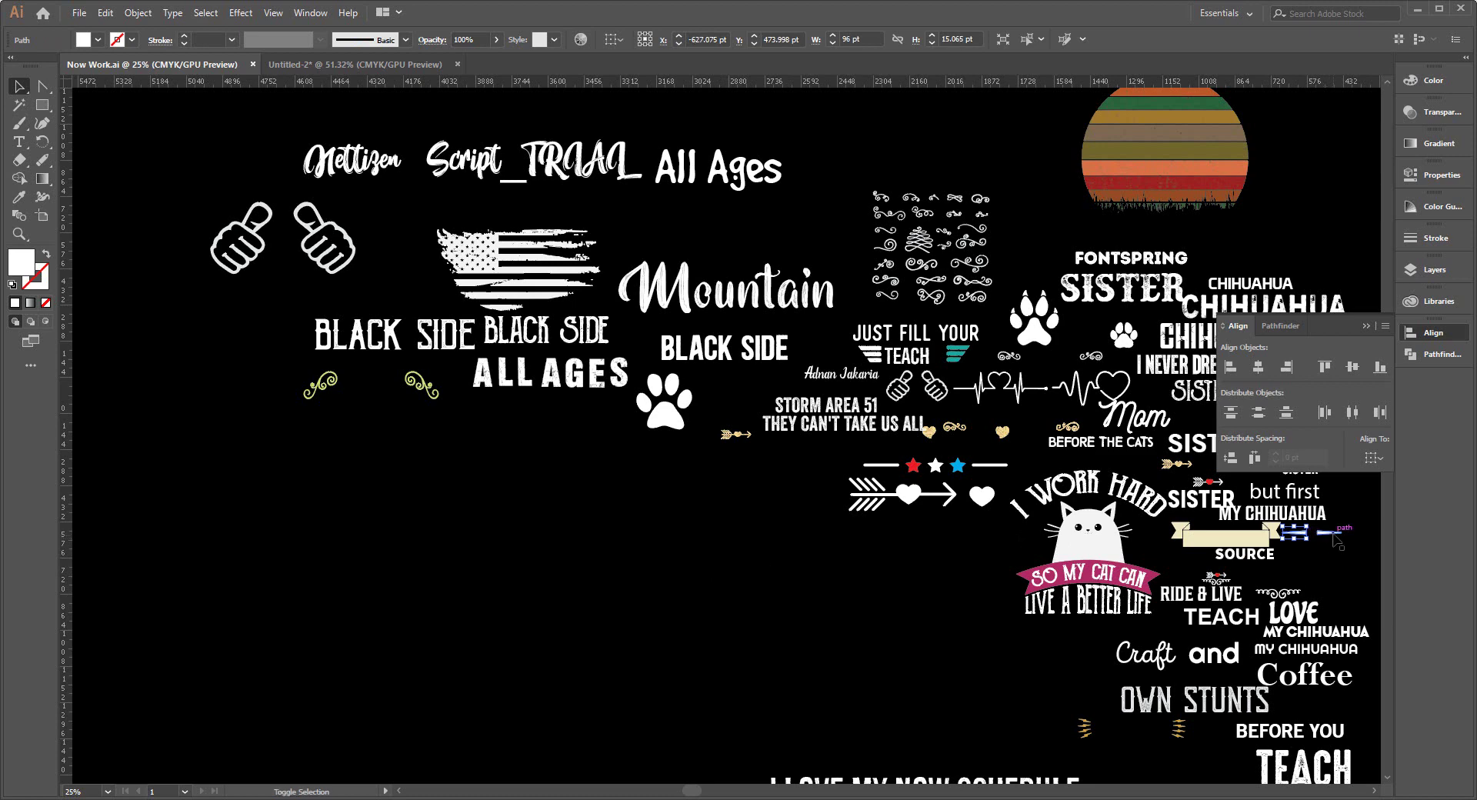
left_click(1335, 536, "shift")
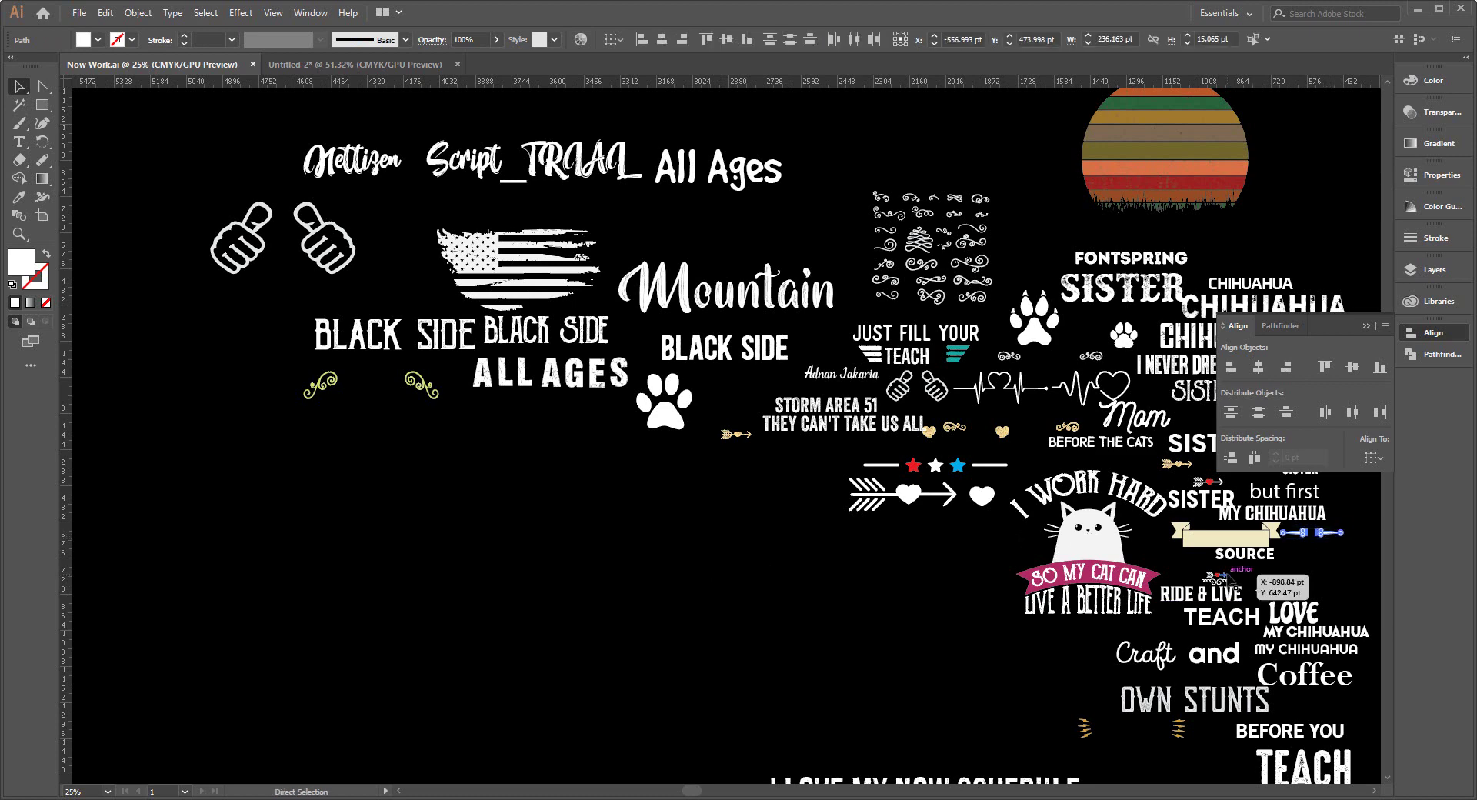
key("v")
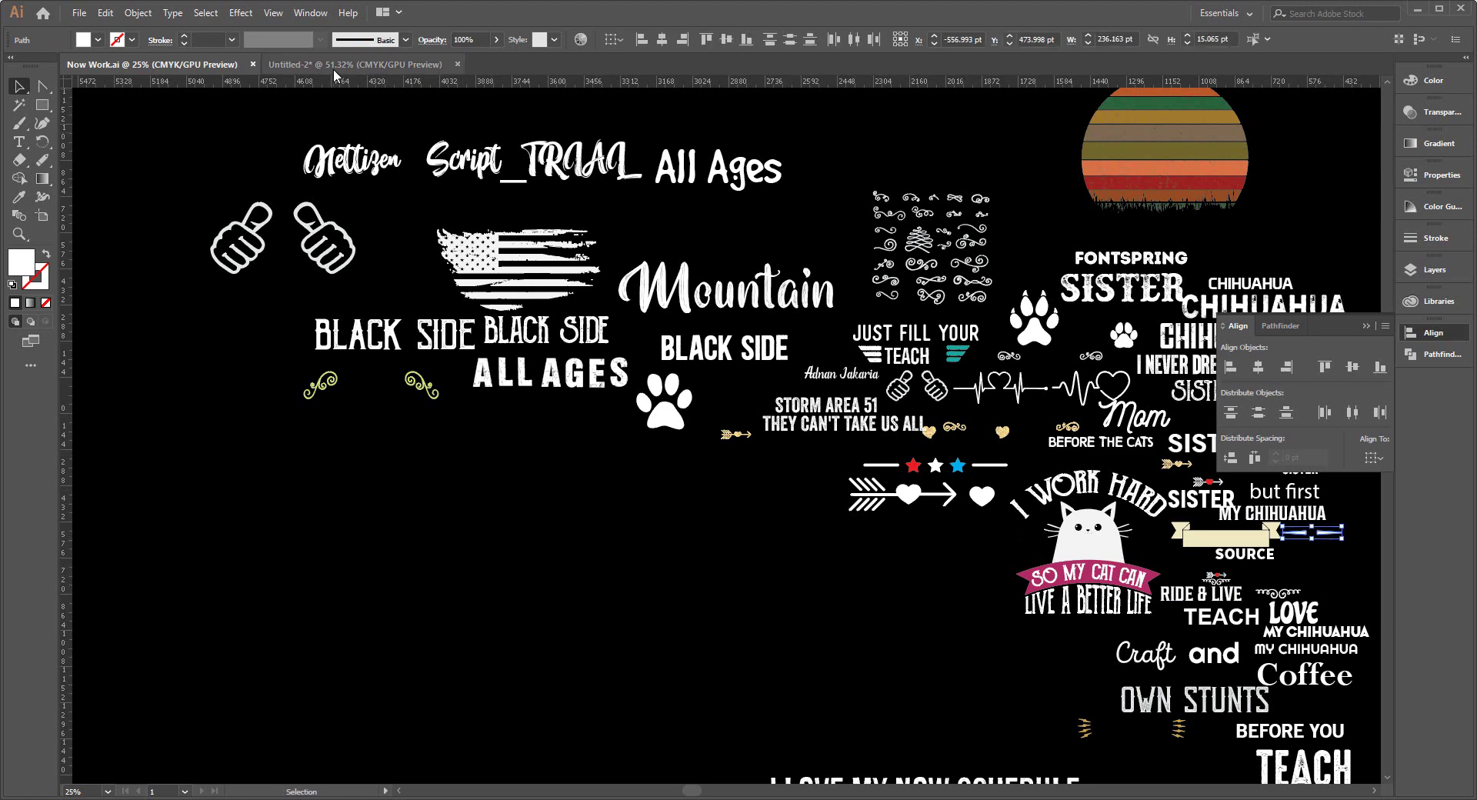
left_click(350, 65)
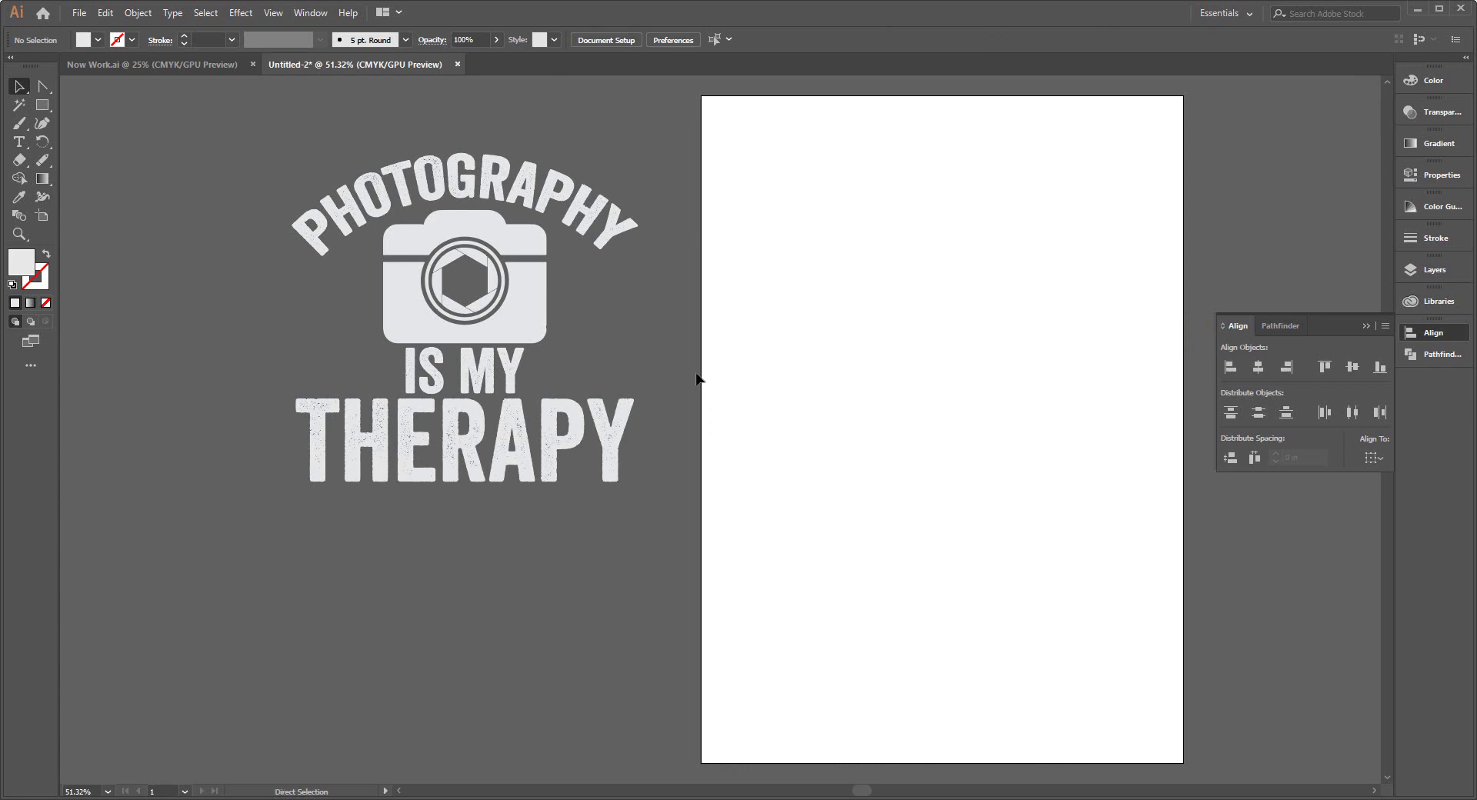
Paste the line strokes, keep one right of IS MY, and delete the leftover piece
key("ctrl+v")
mouse_move(706, 431)
left_mouse_down()
mouse_move(300, 348)
mouse_move(555, 377)
left_mouse_up()
left_click(300, 381)
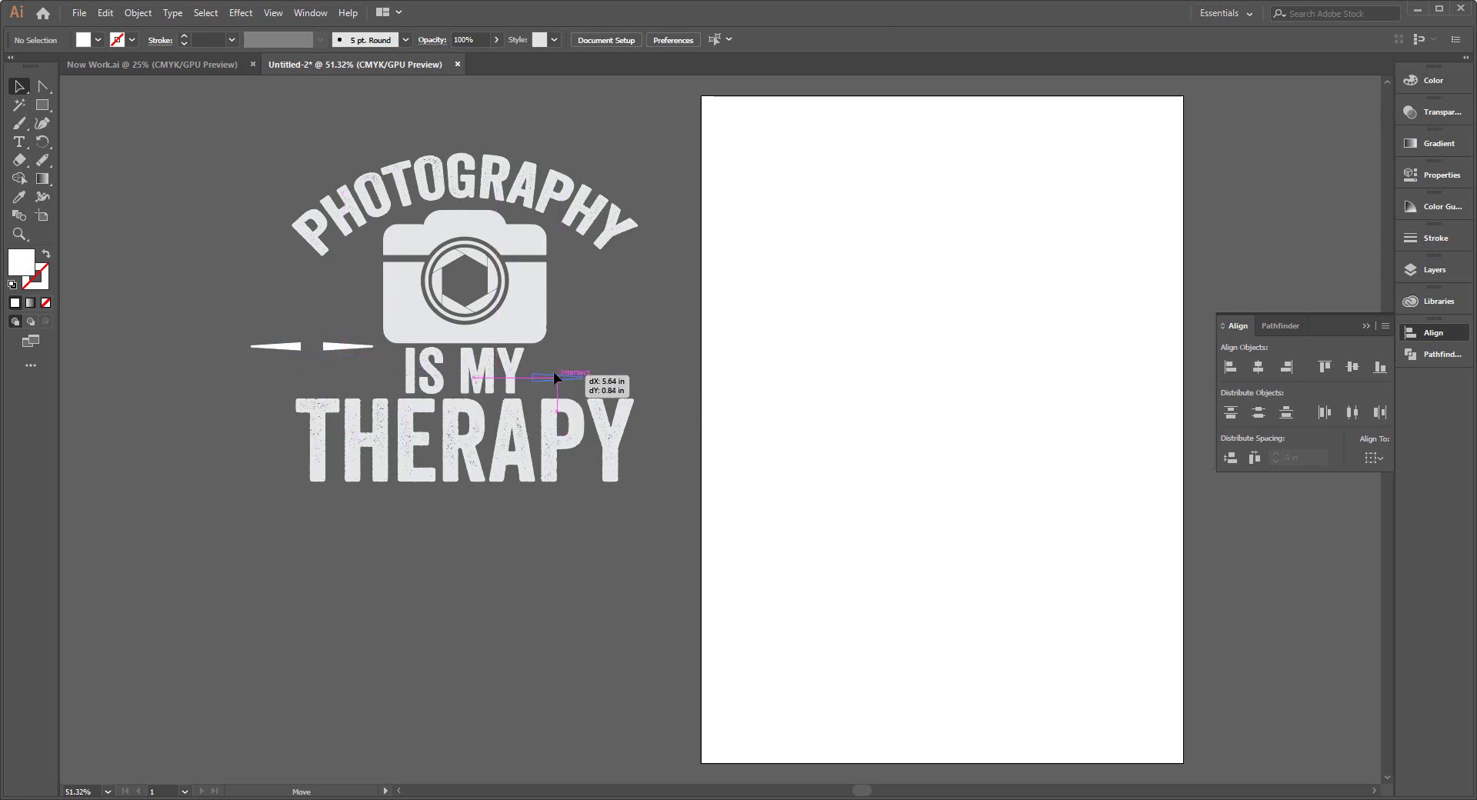
left_click_drag(554, 374, 556, 363)
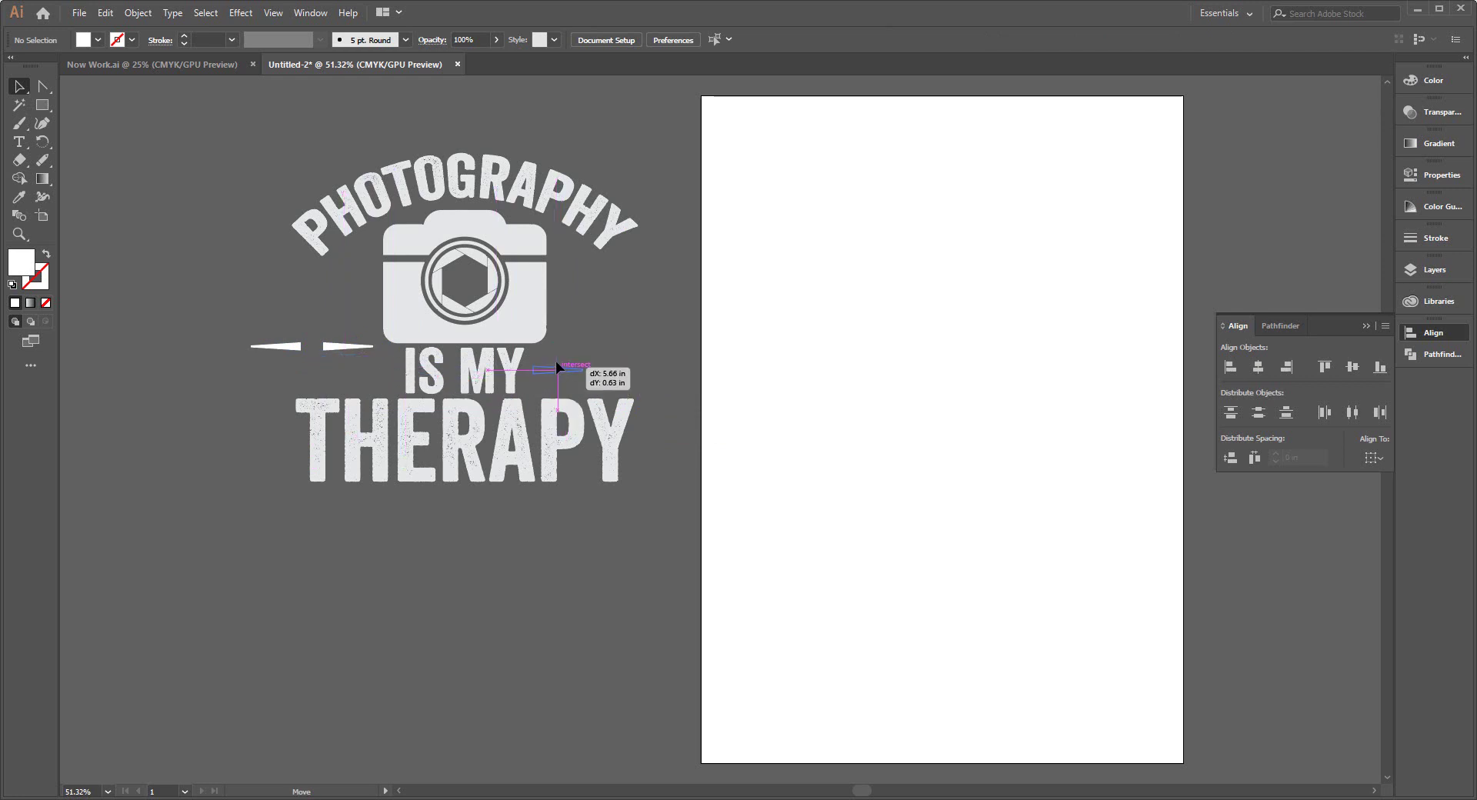
left_click(634, 398)
left_click(276, 348)
key("Delete")
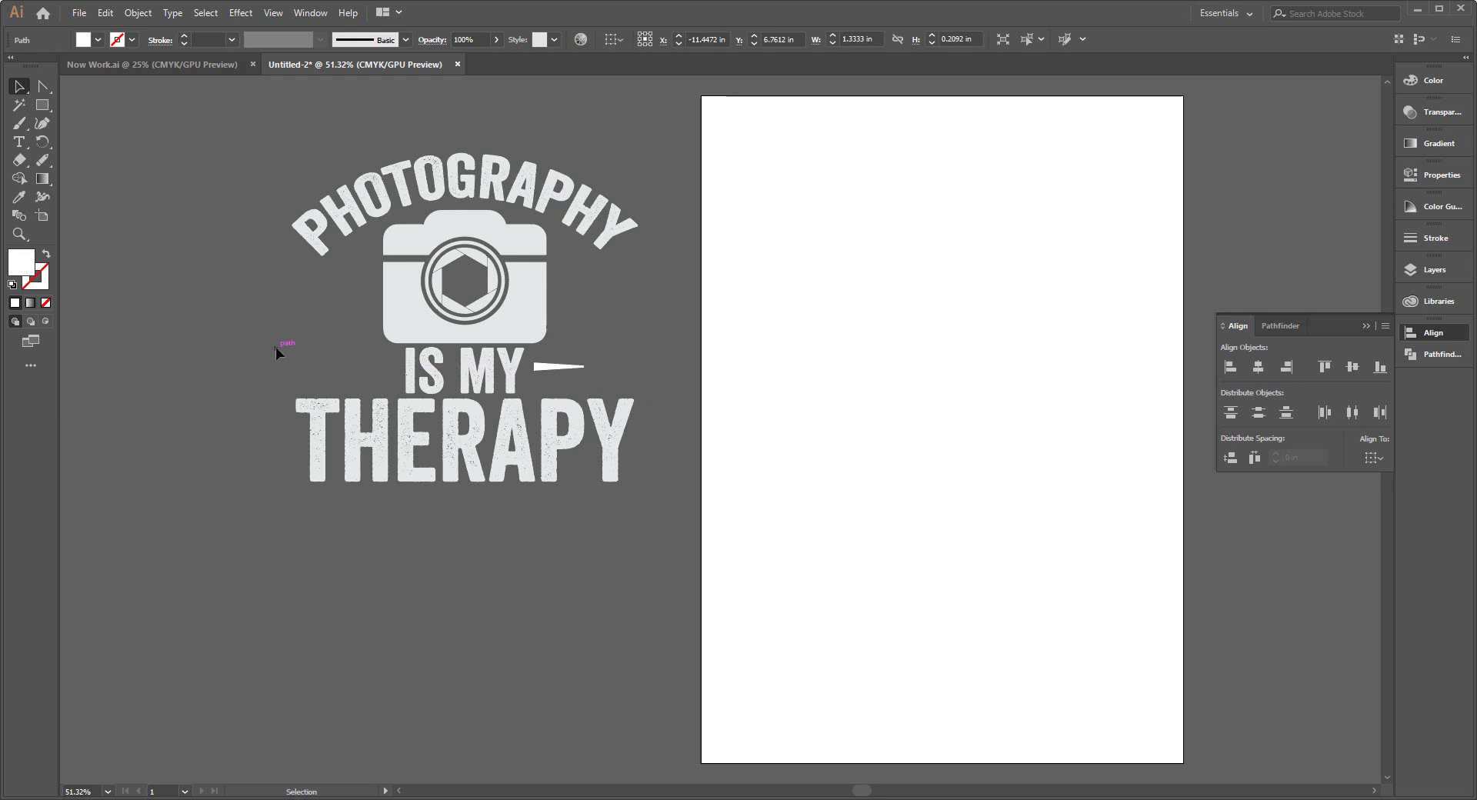
Duplicate the line twice below itself and group the three lines
left_click(552, 368)
left_click_drag(542, 371, 543, 383)
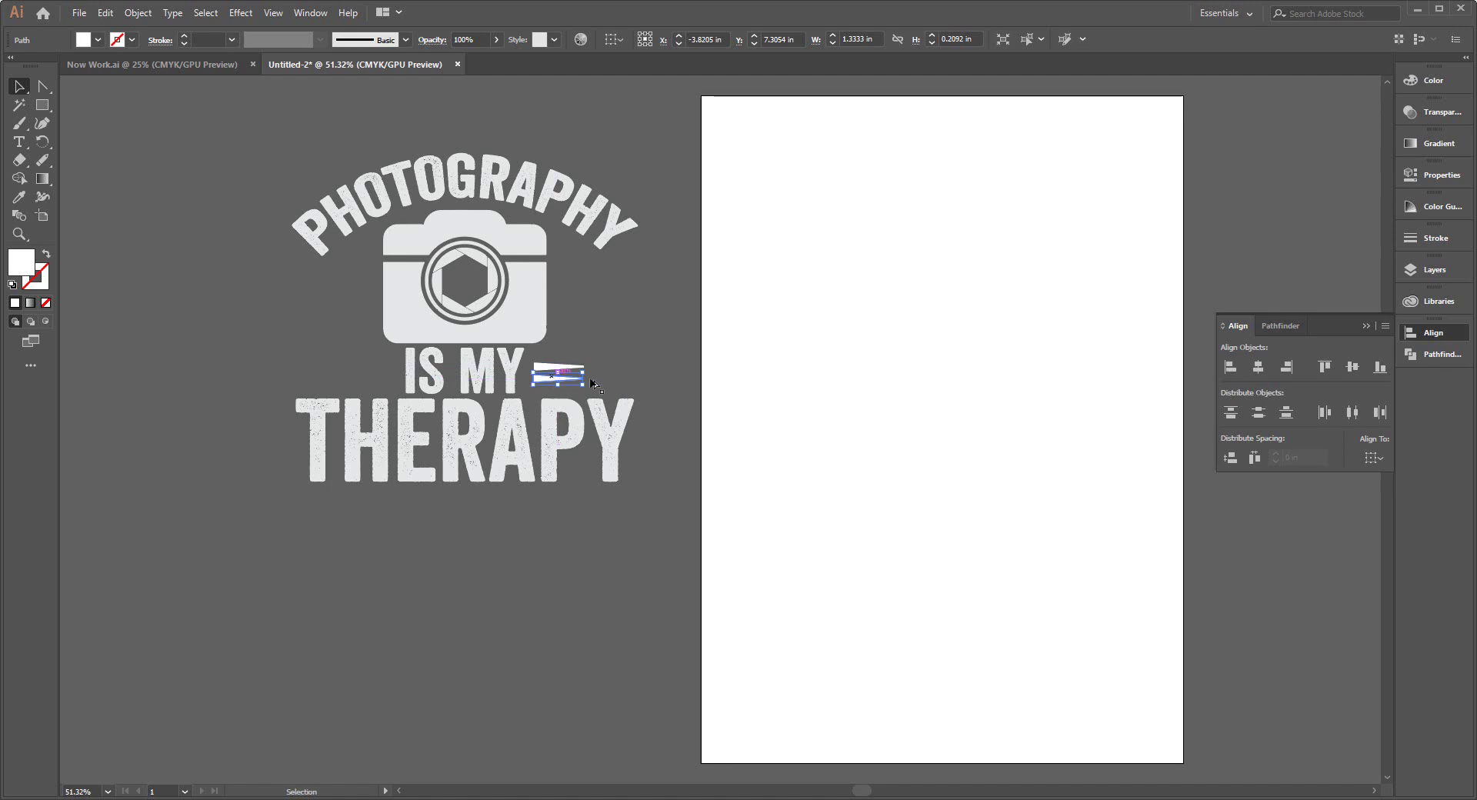
key("ctrl+d")
left_click(661, 358)
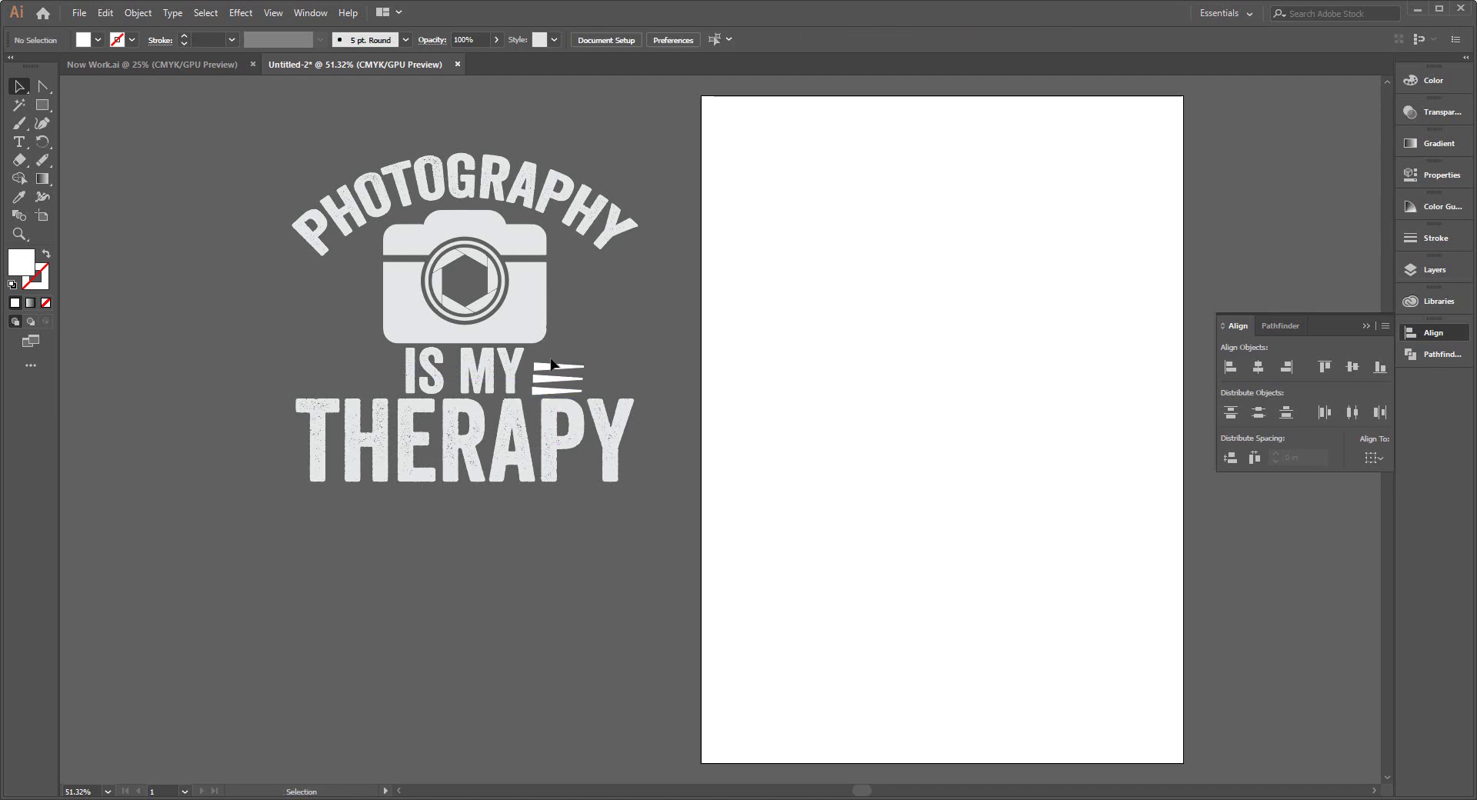
left_click(549, 393)
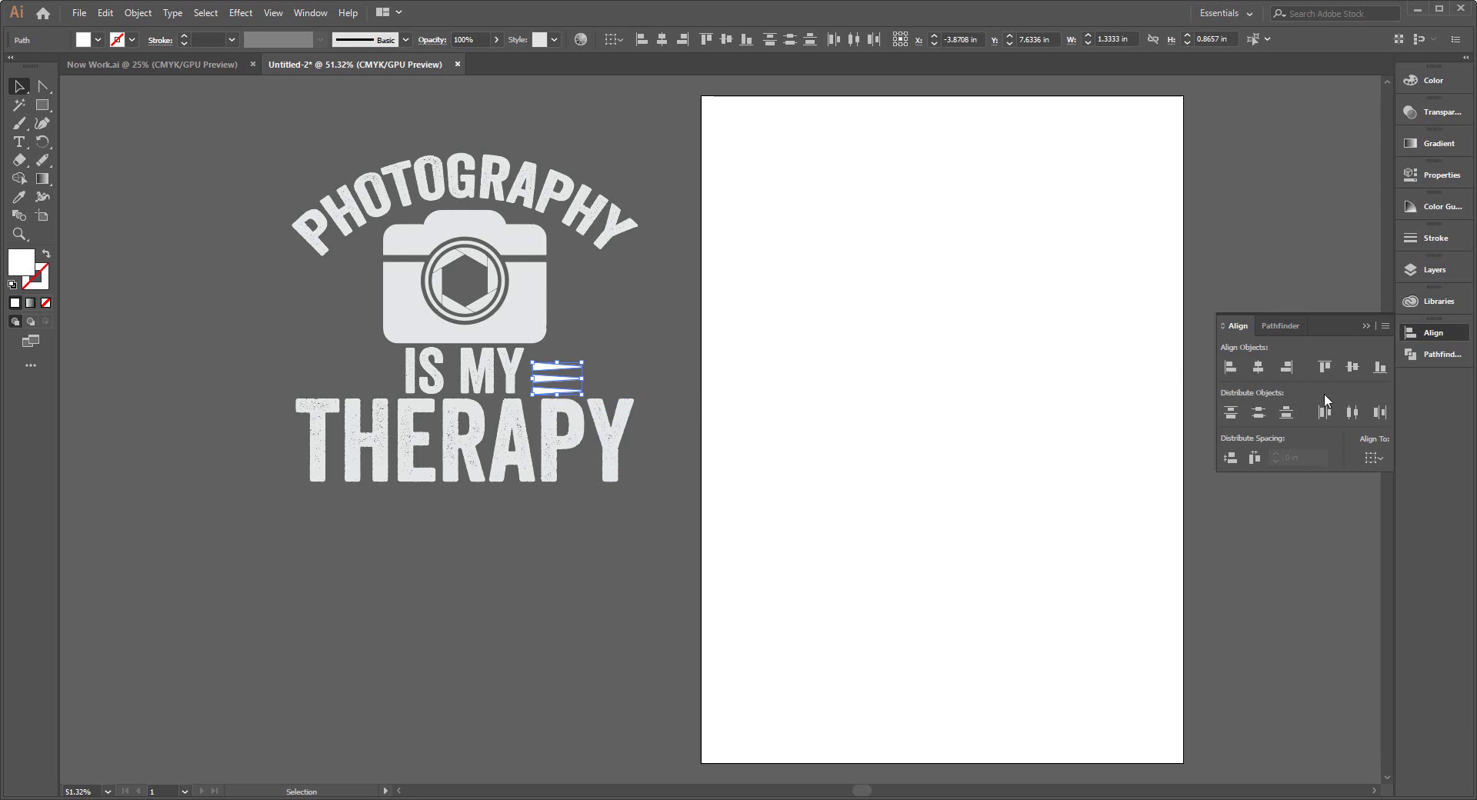
key("a")
key("v")
left_click(138, 12)
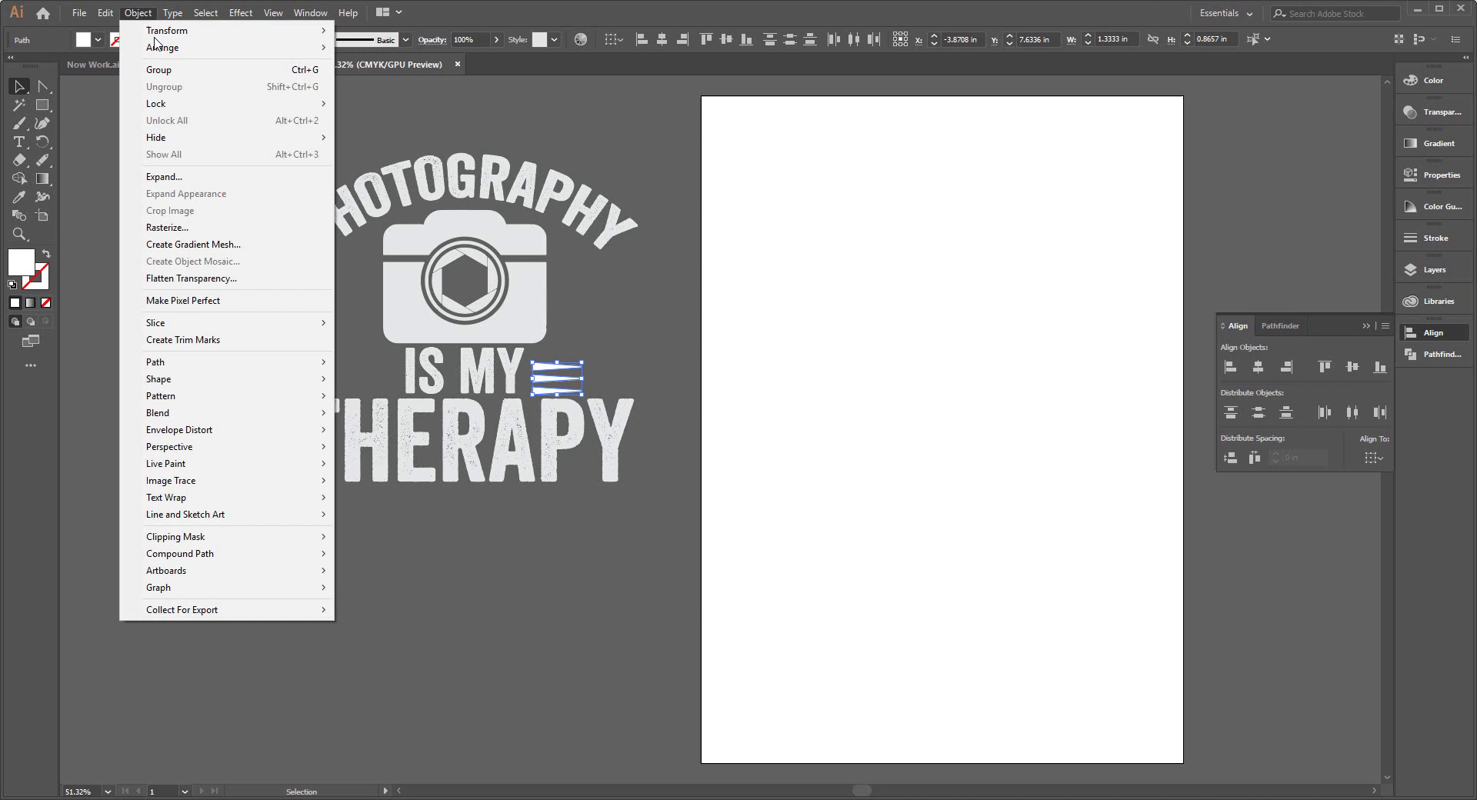
left_click(212, 73)
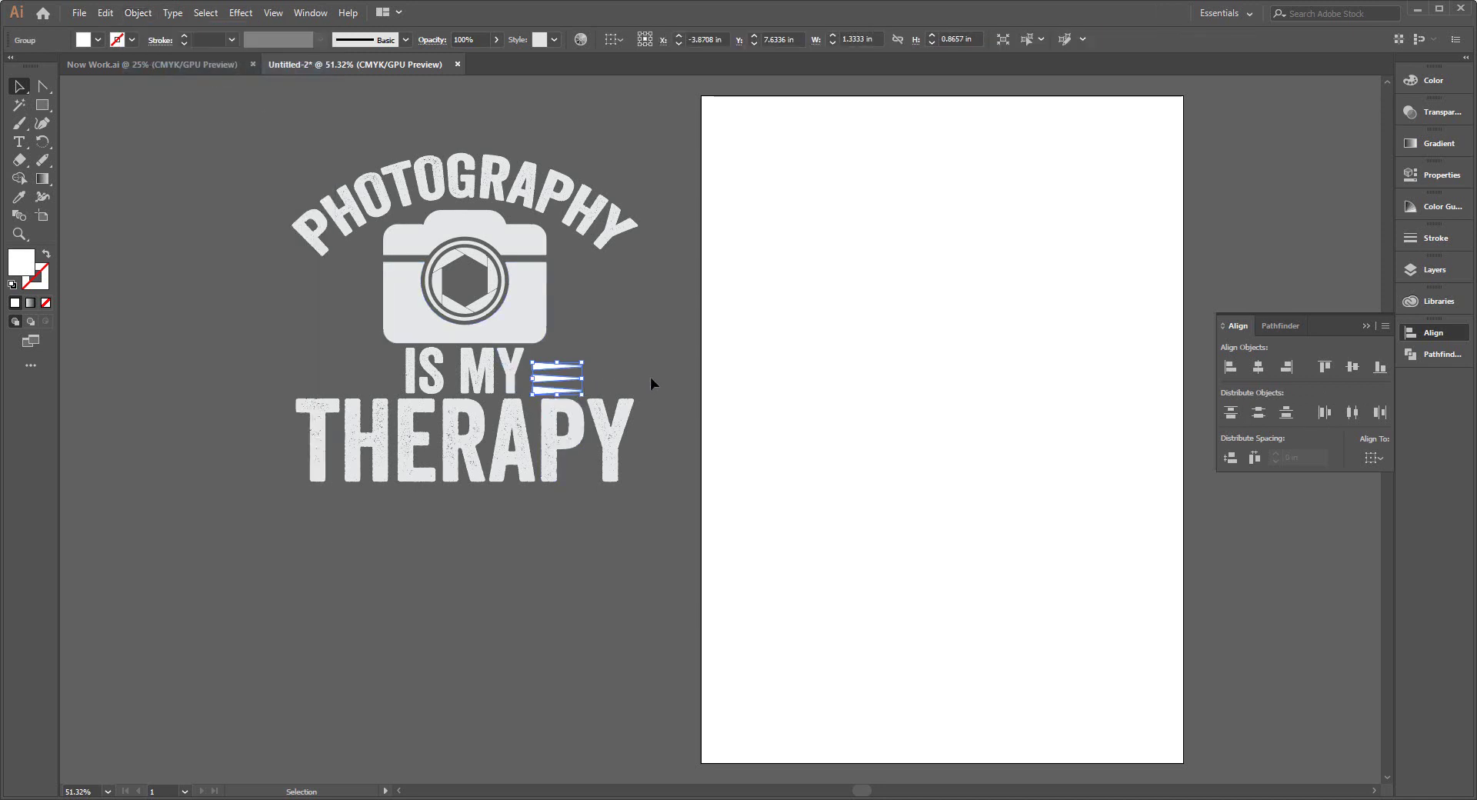
Nudge the line group up and stretch it slightly wider
key("Up")
key("Up")
key("Up")
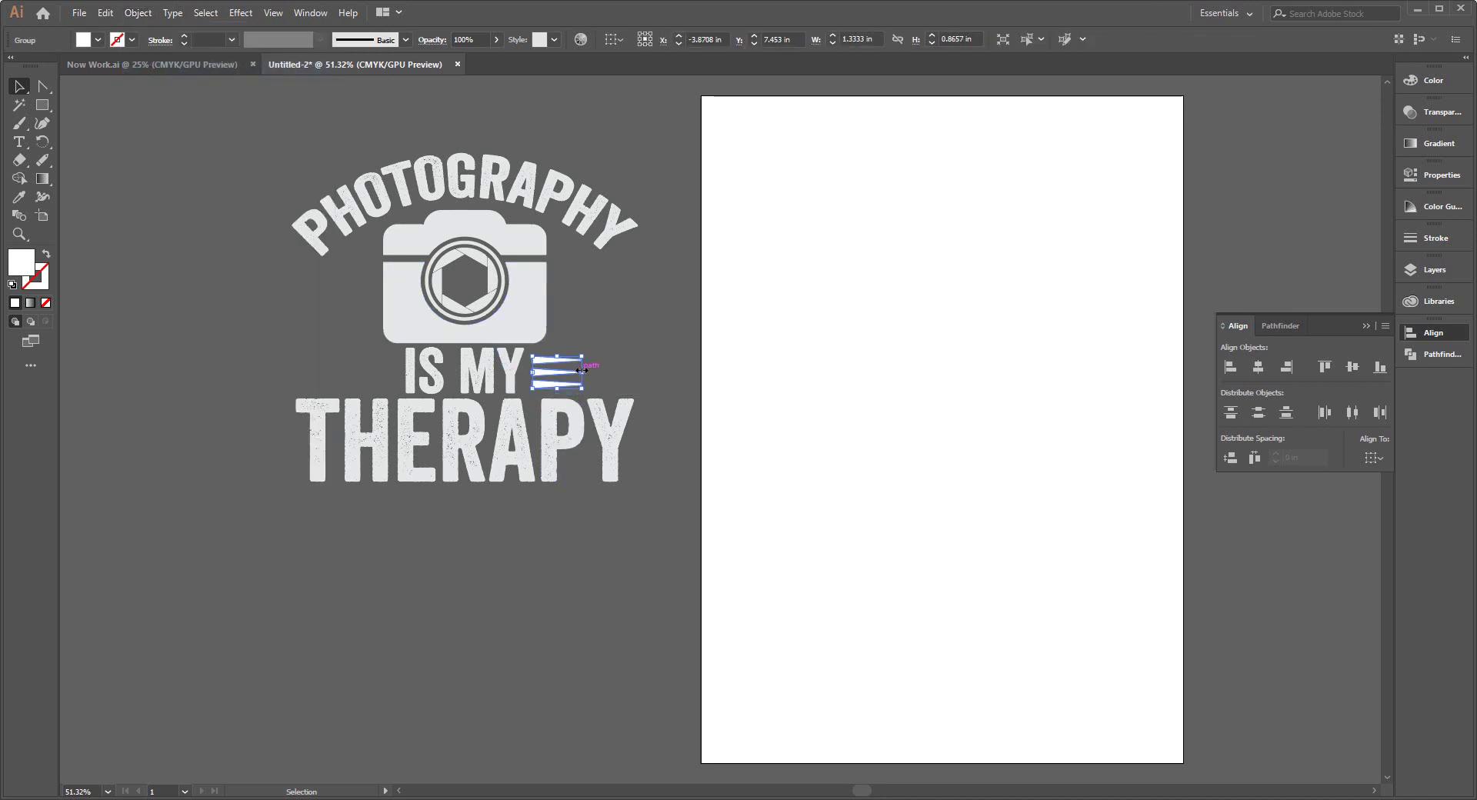
left_click_drag(581, 370, 593, 370)
left_click(662, 357)
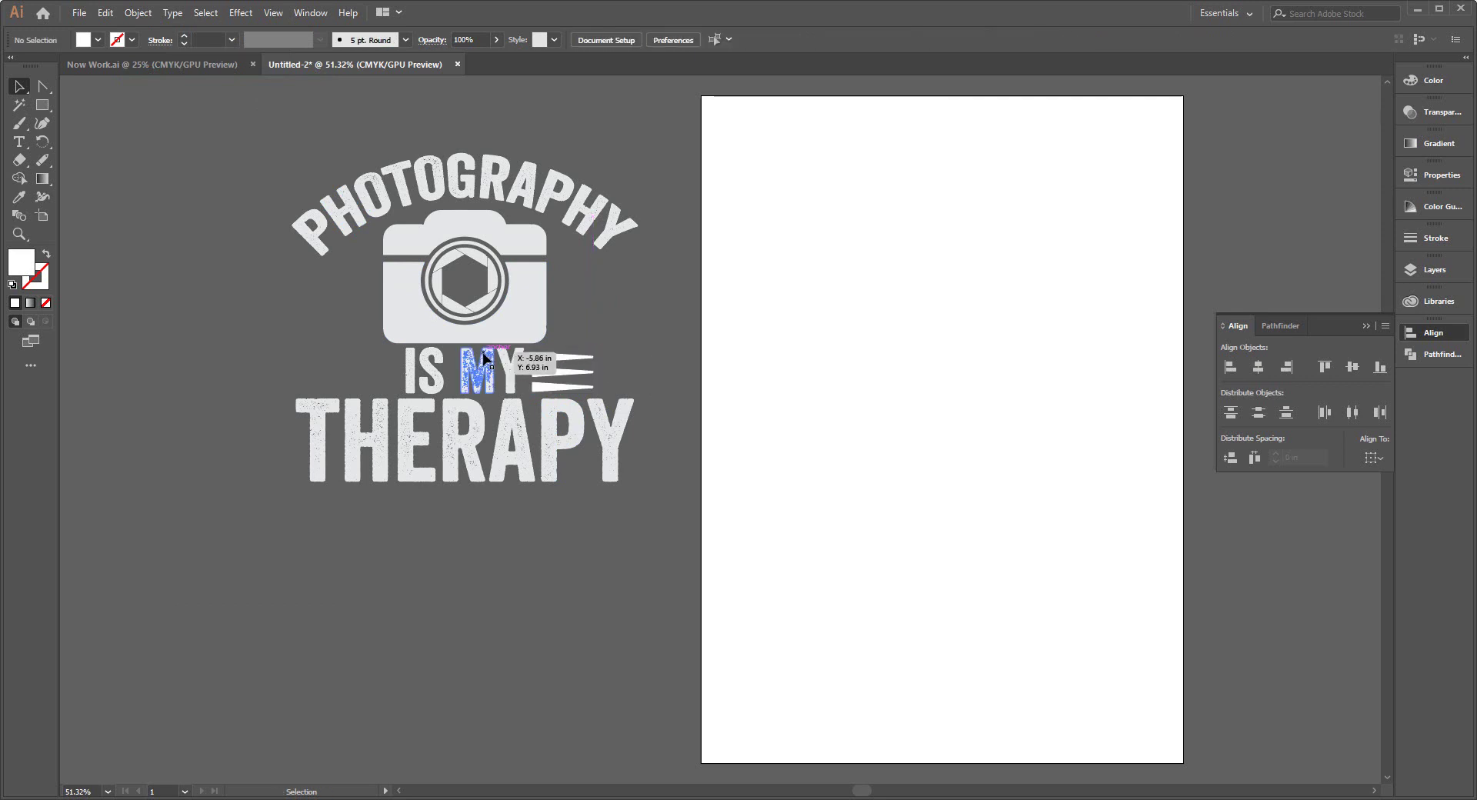
left_click(486, 362)
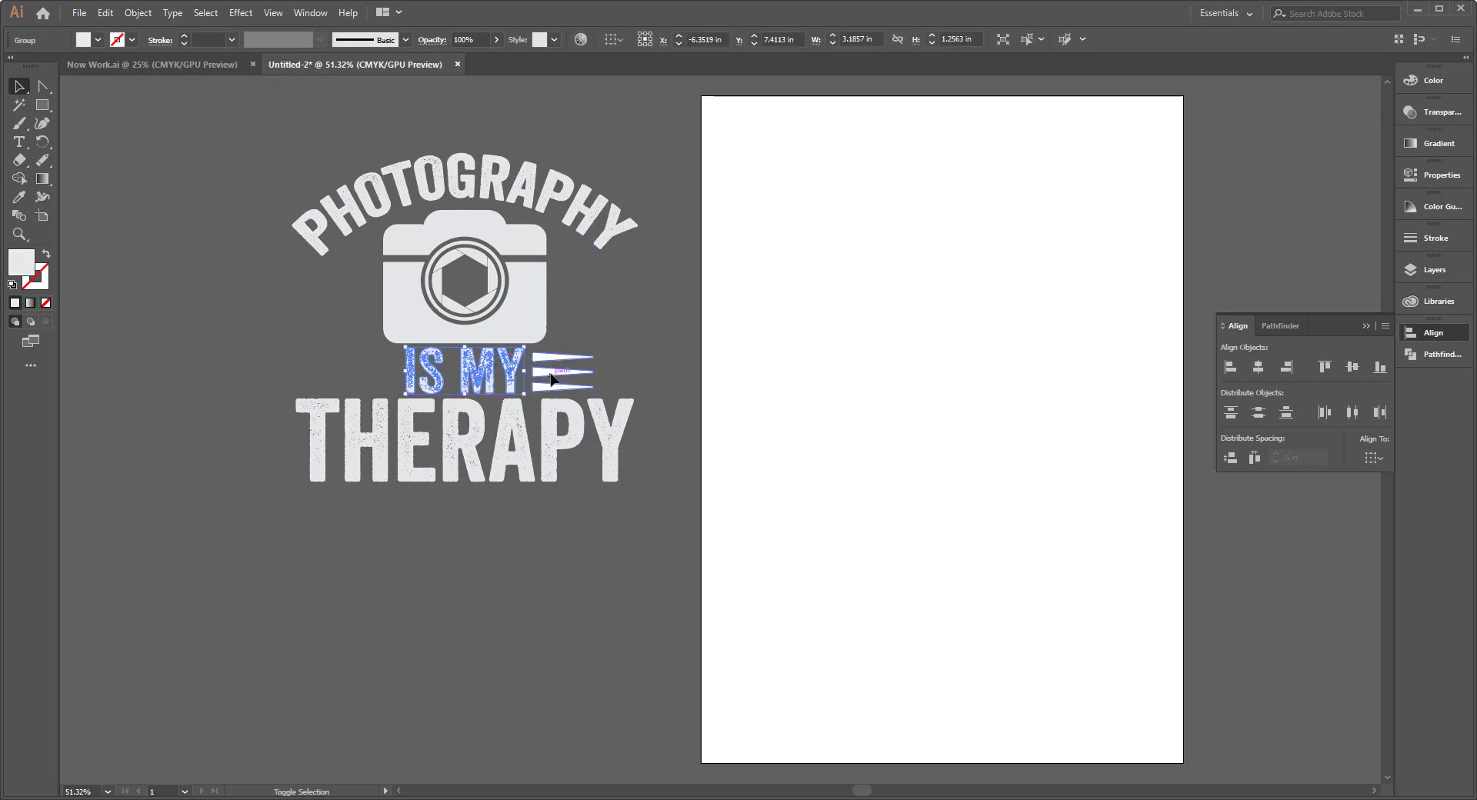
left_click(551, 378, "shift")
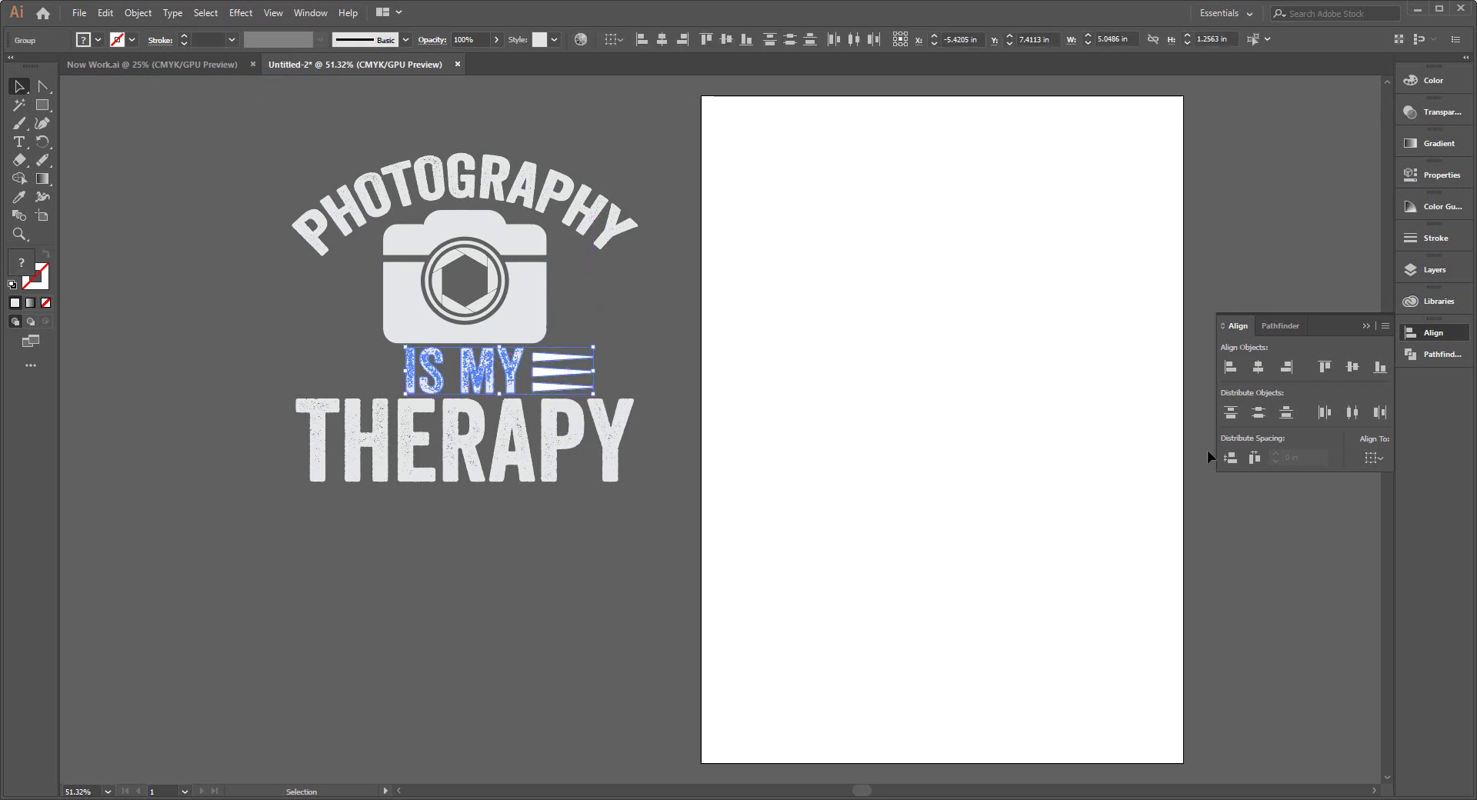
left_click(867, 422)
Reflect a copy of the lines vertically to the left of IS MY and align both sets vertically
right_click(543, 370)
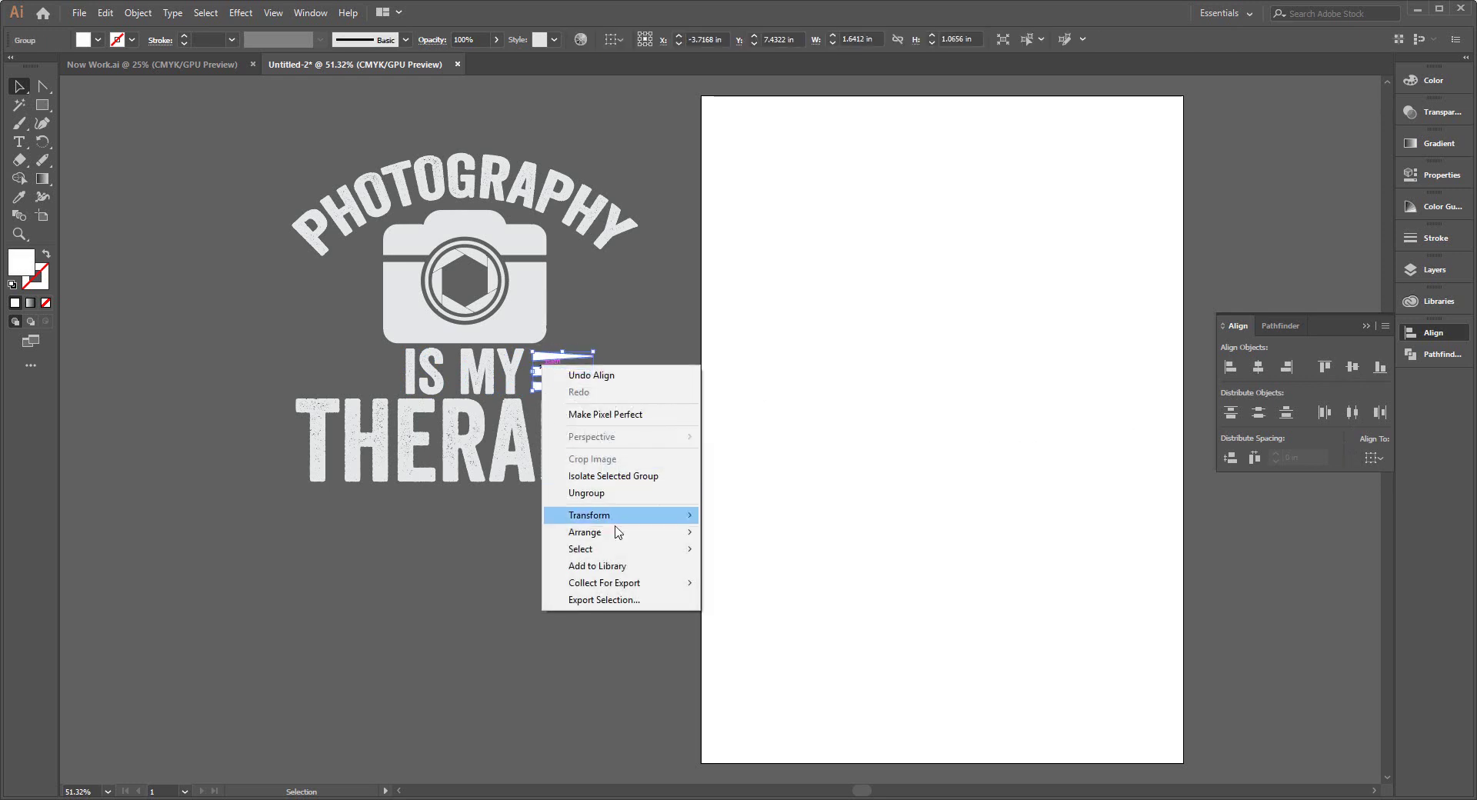
mouse_move(620, 515)
left_click(780, 573)
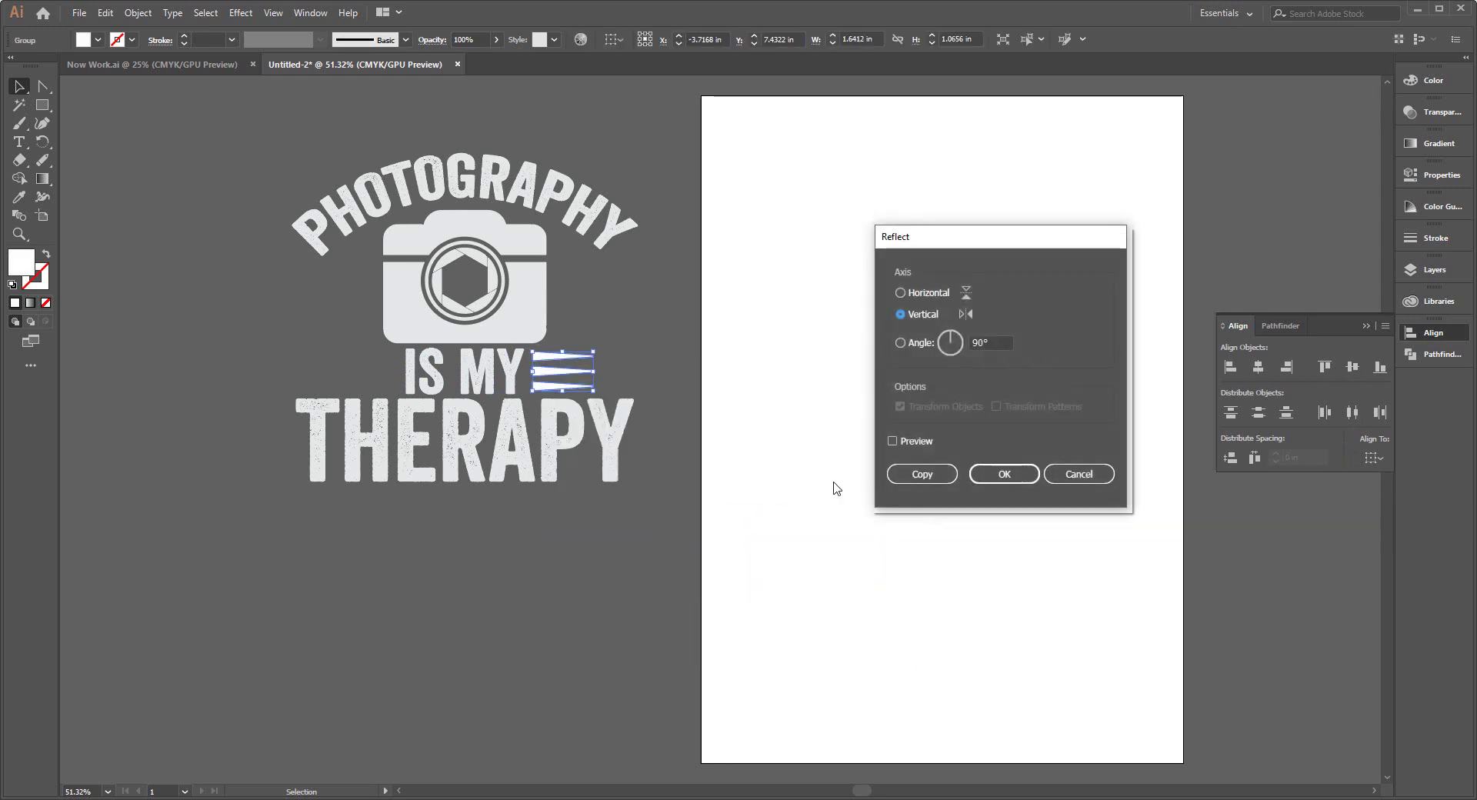
left_click(919, 477)
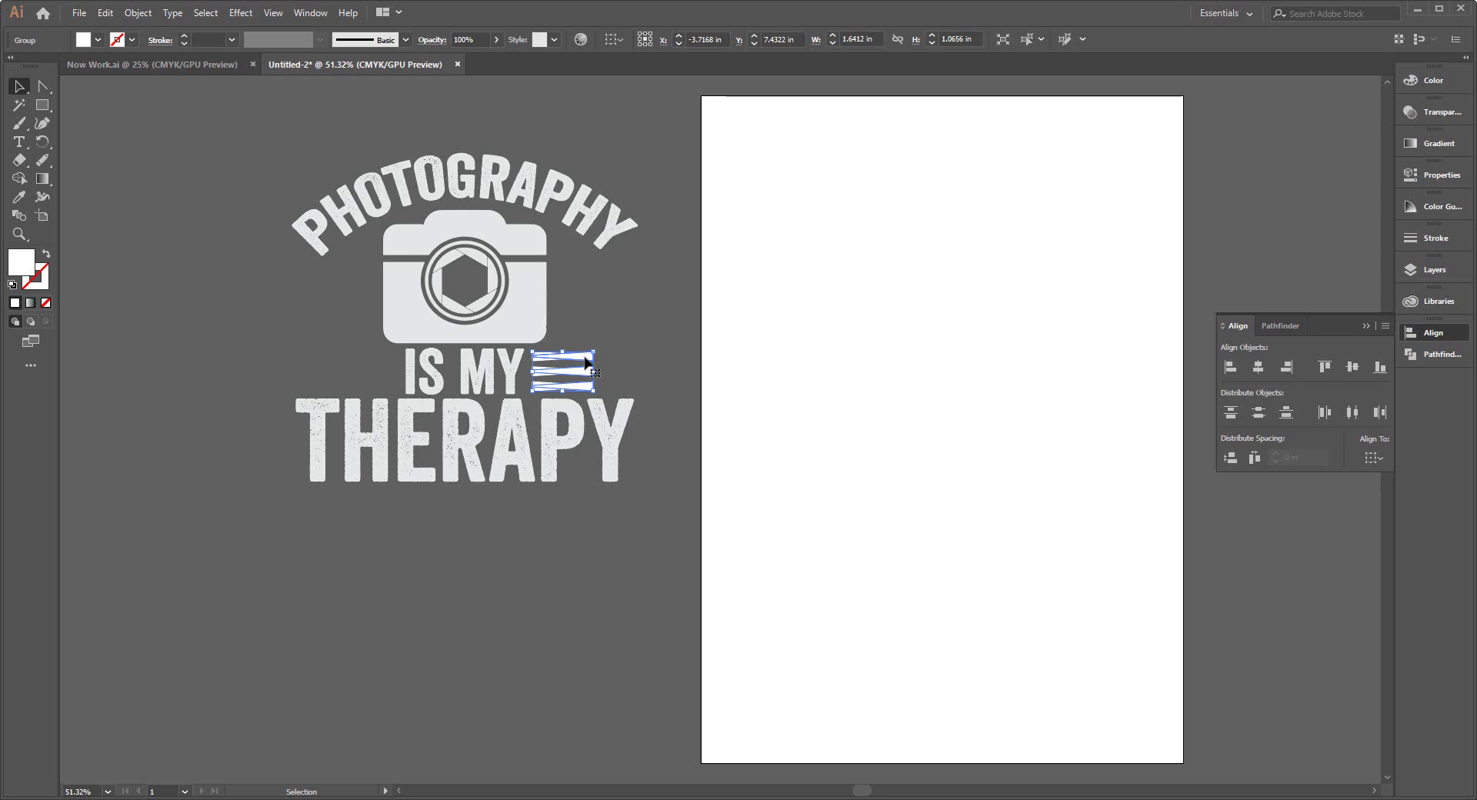
left_click_drag(582, 361, 390, 359)
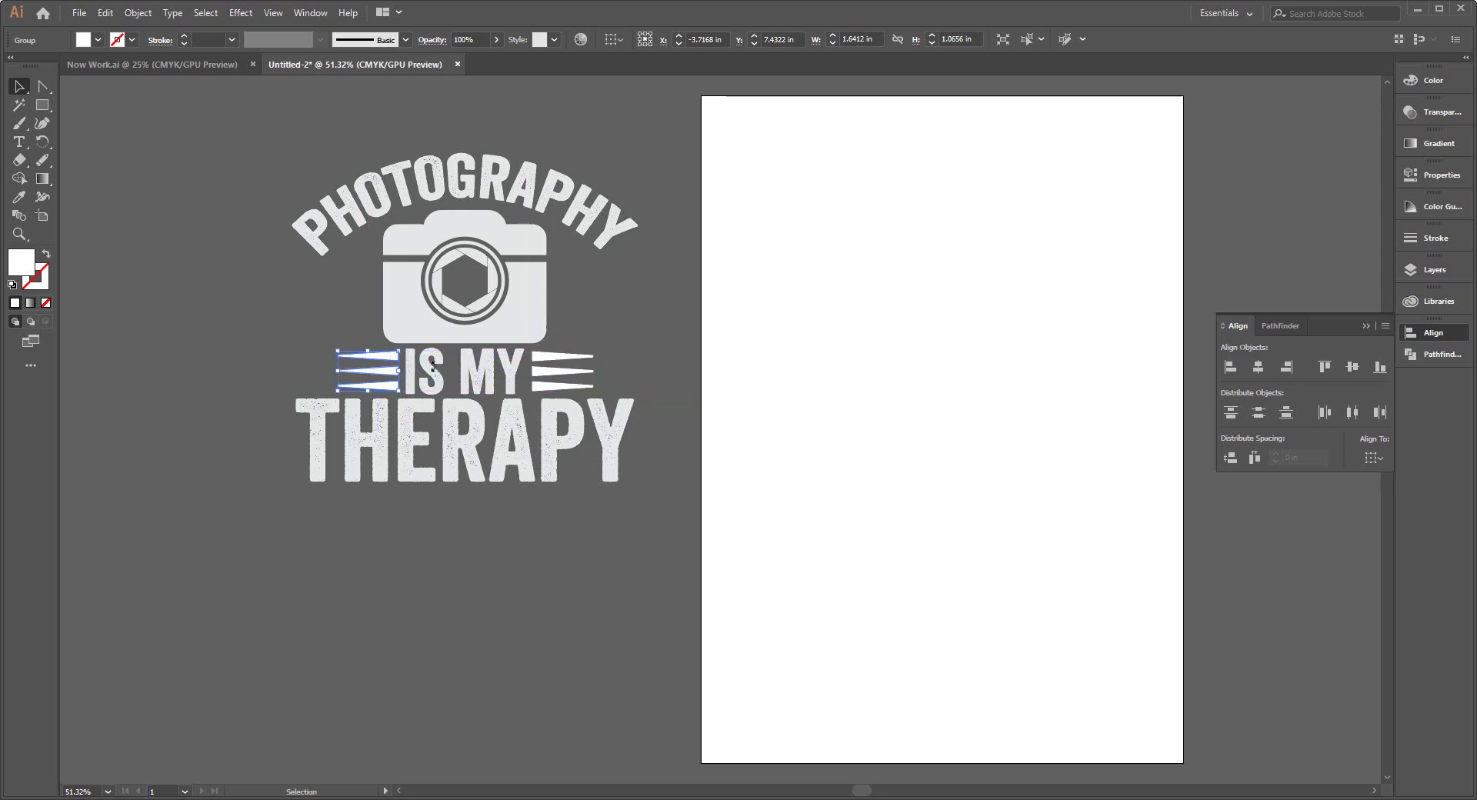
left_click(562, 373, "shift")
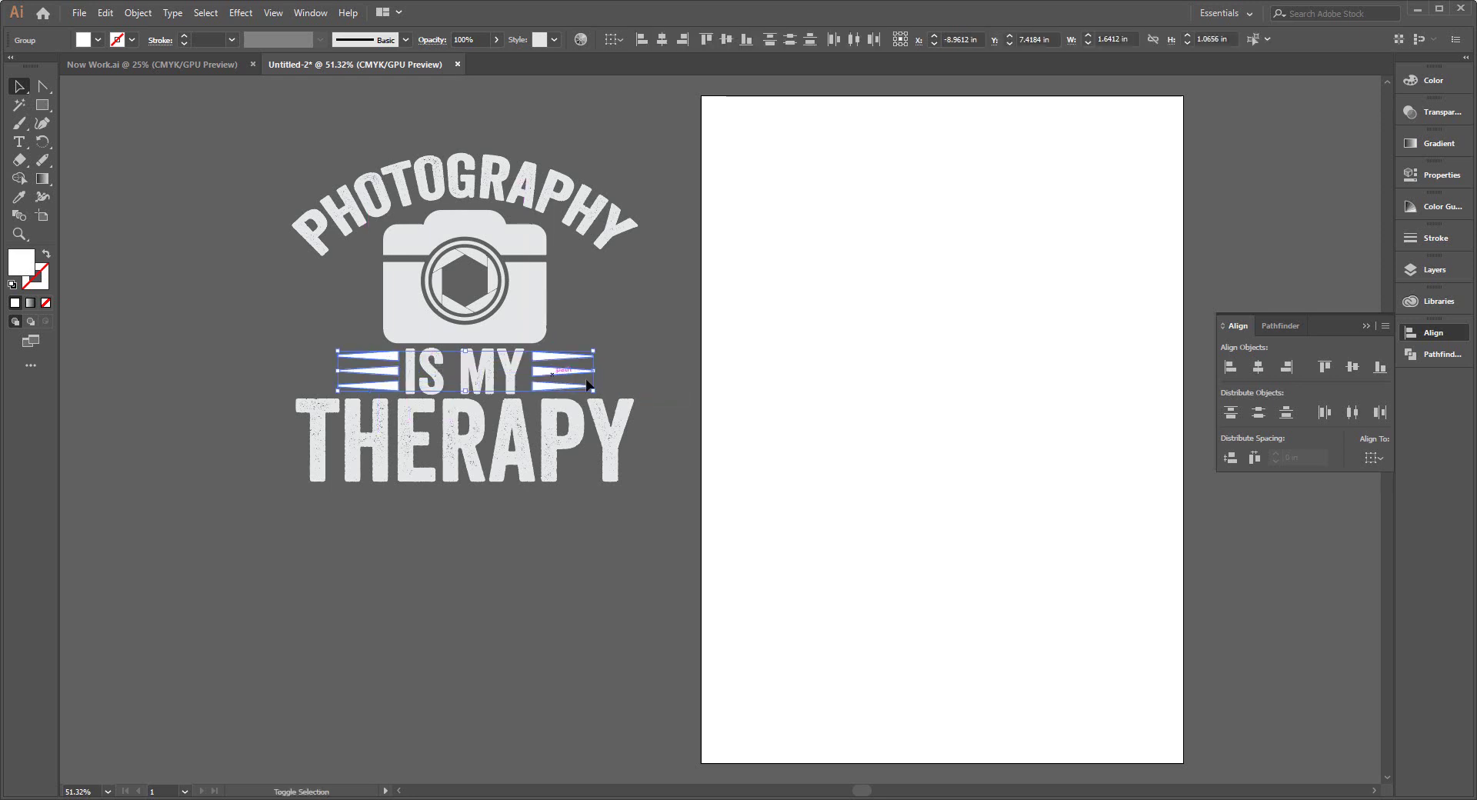
left_click(1351, 368)
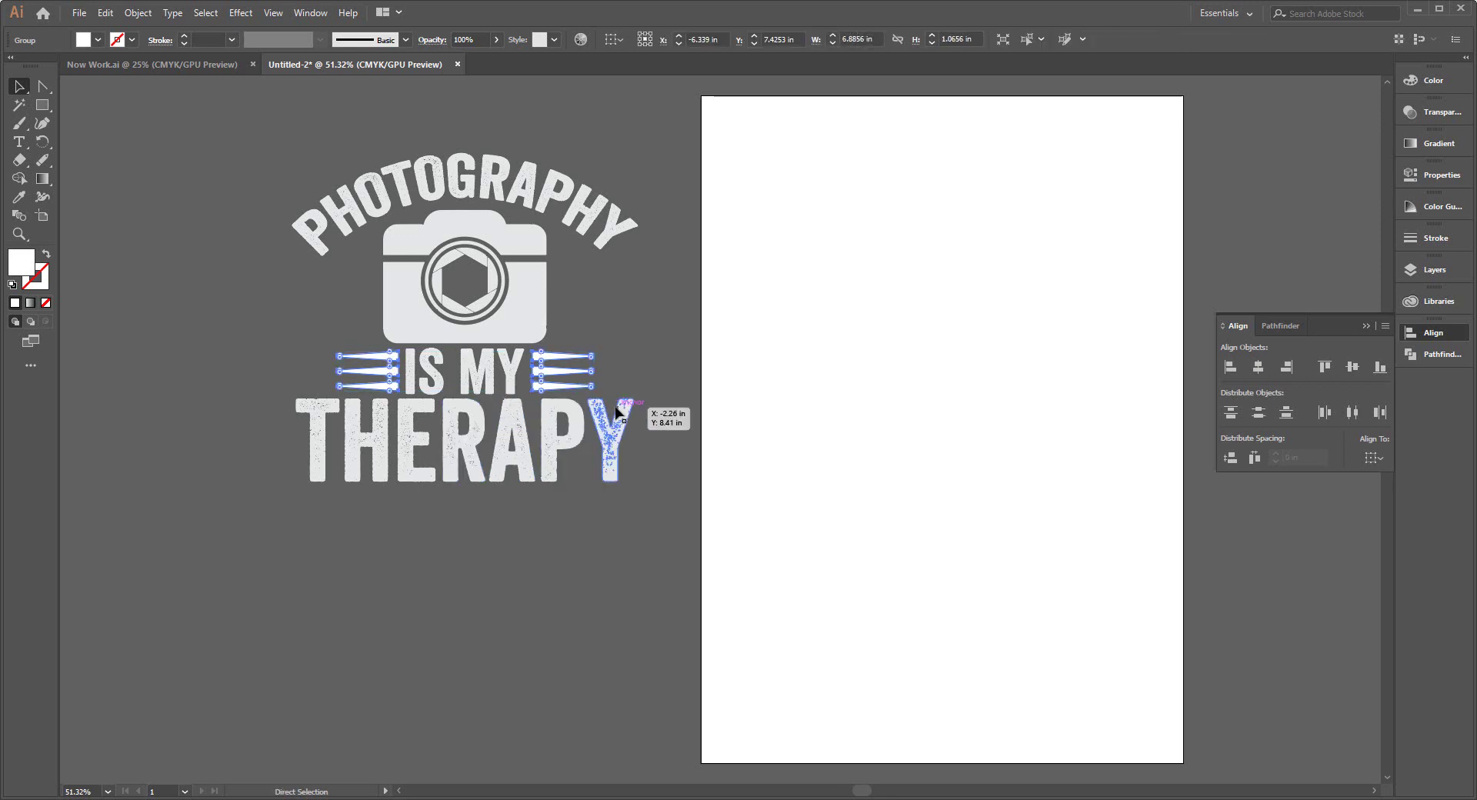
Centre IS MY horizontally between its lines and group them together
left_click(19, 197)
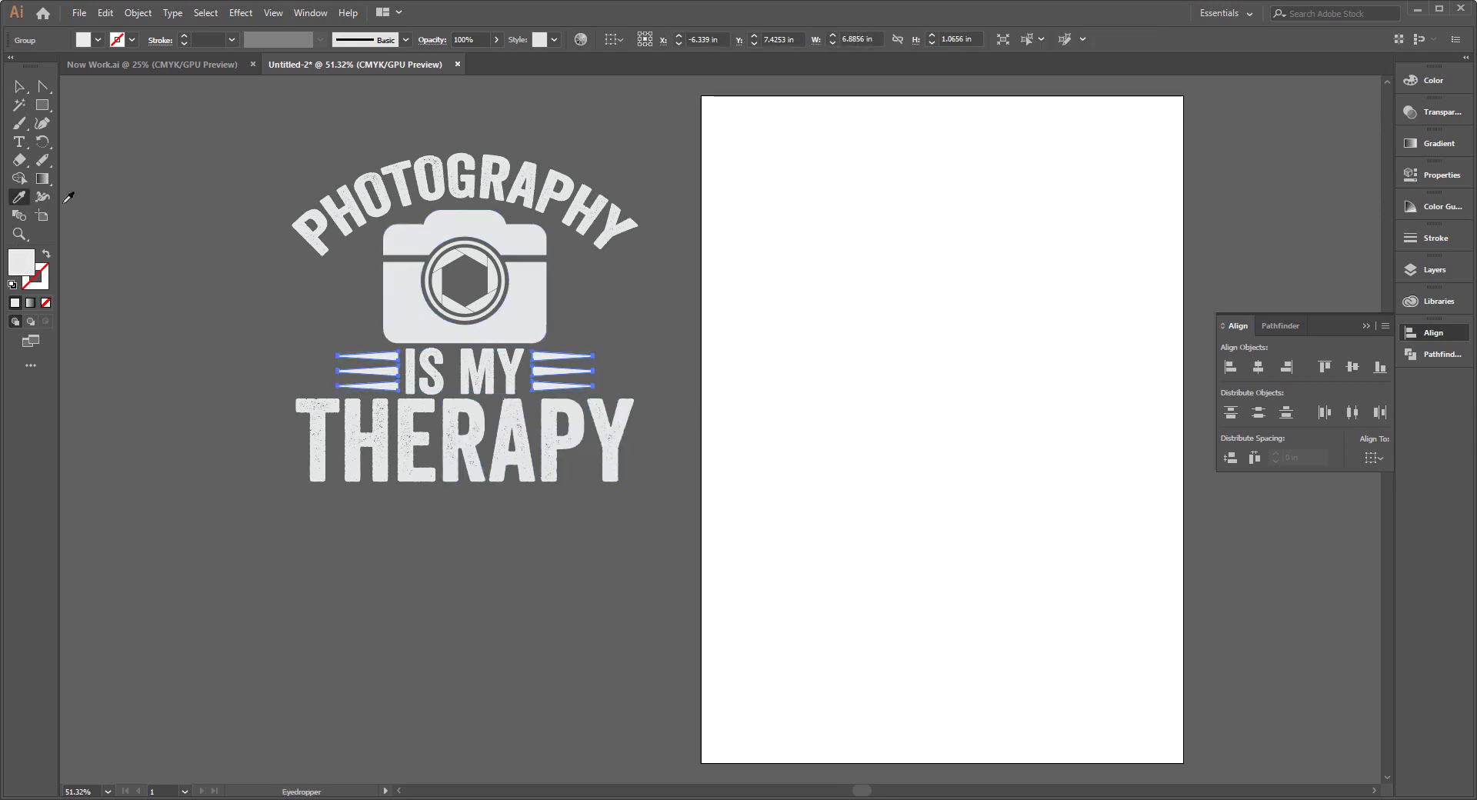
left_click(19, 86)
left_click(482, 383, "shift")
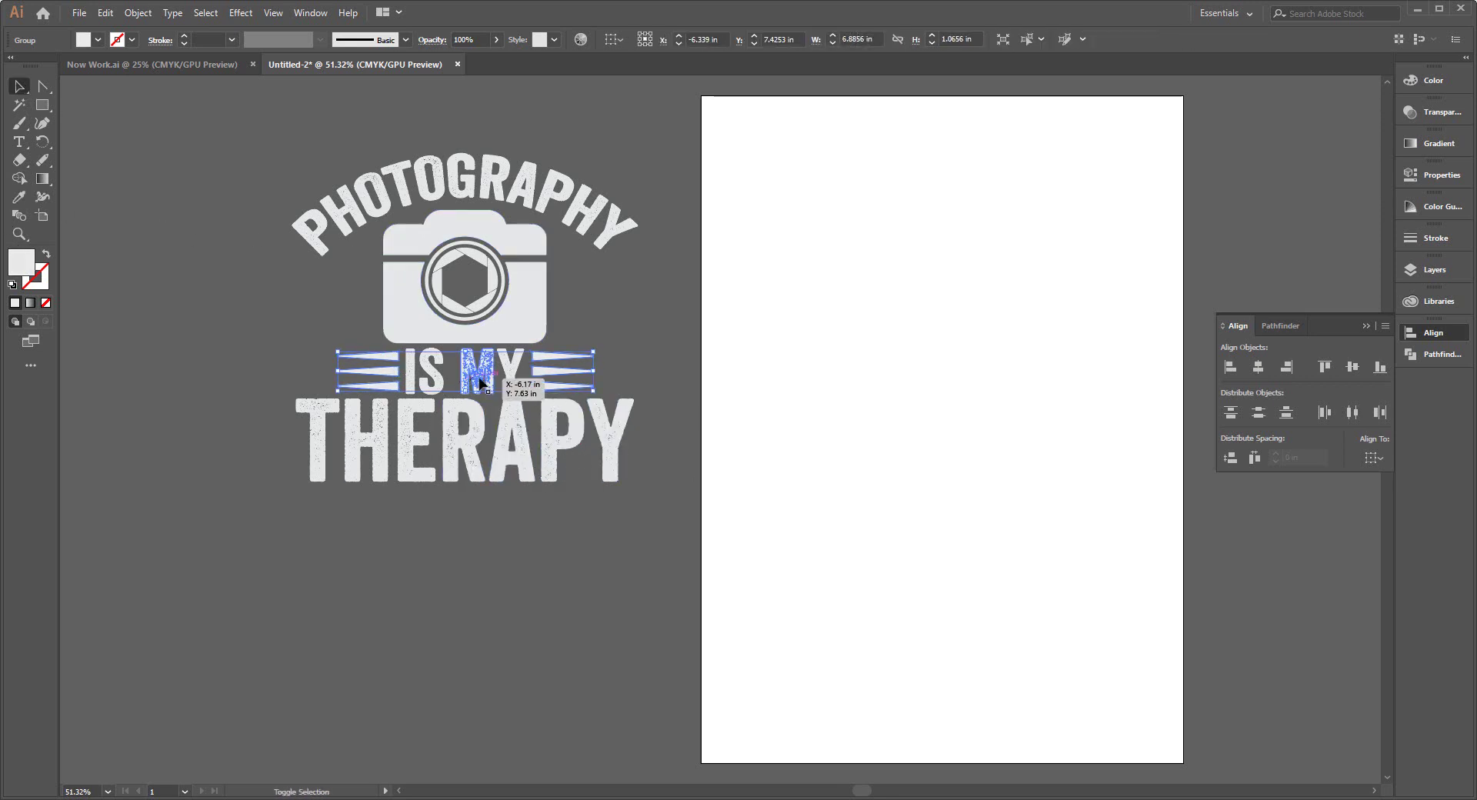
left_click(1259, 368)
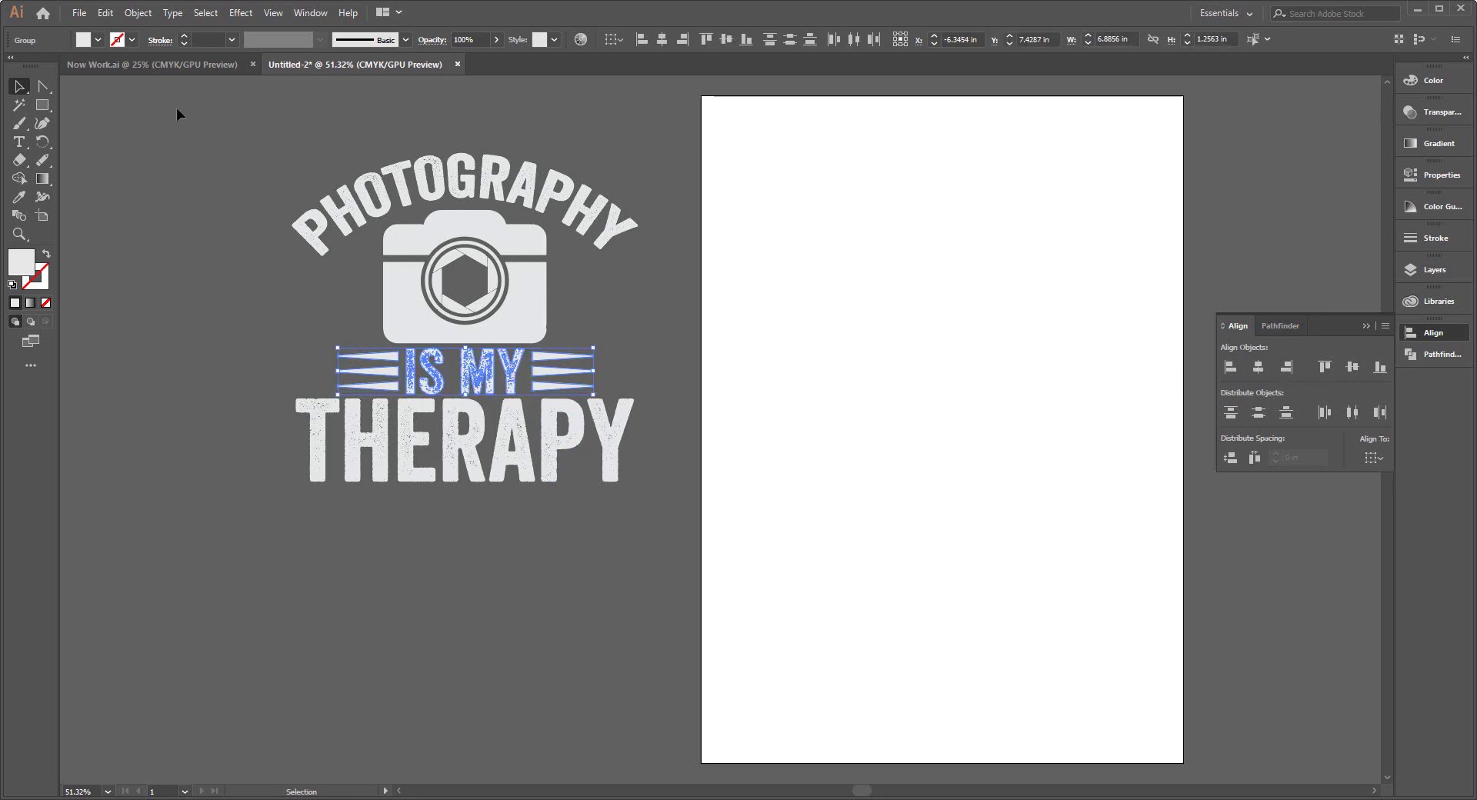
left_click(138, 12)
left_click(158, 69)
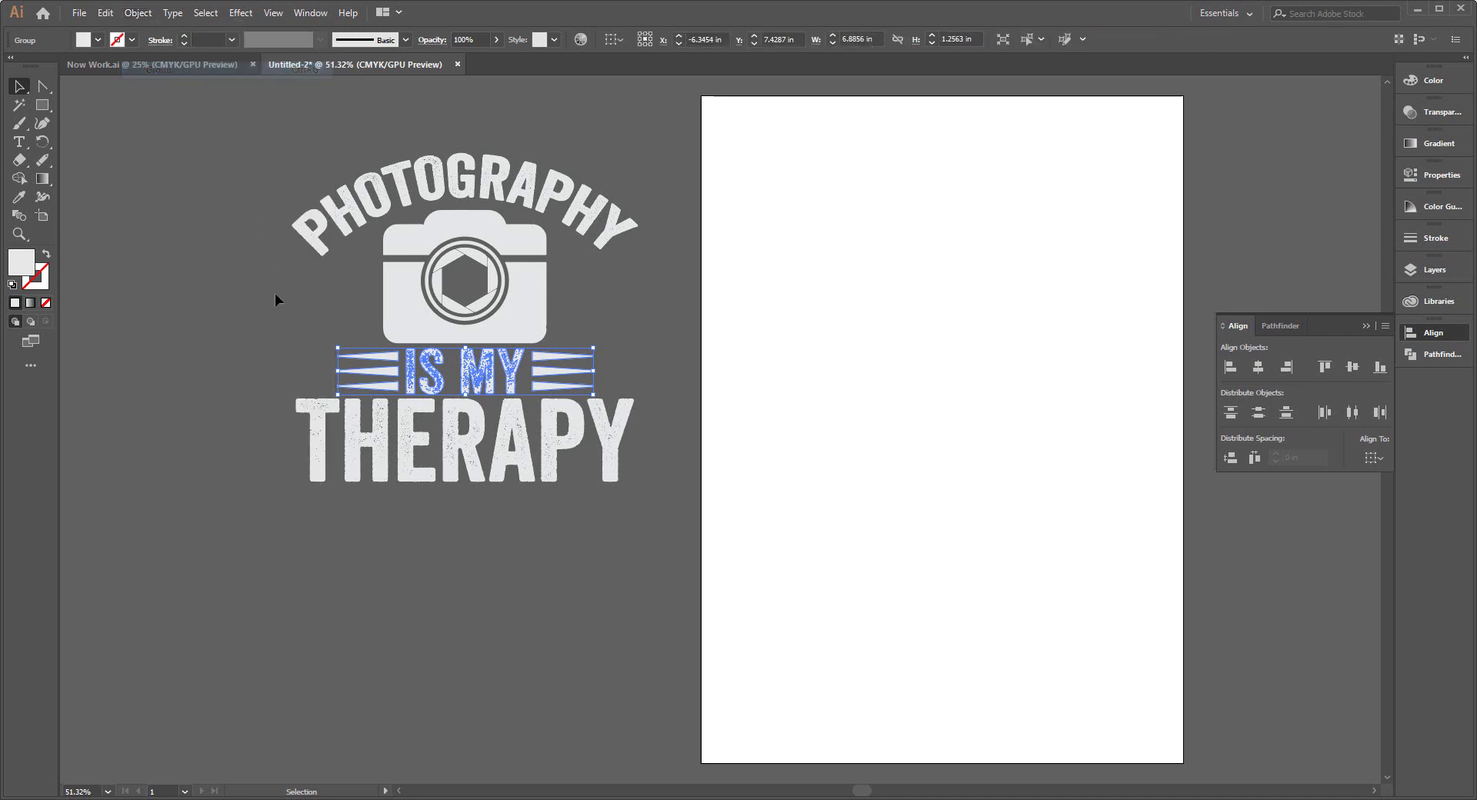
left_click(265, 273)
Check the camera group, then select the entire design
key("ctrl+a")
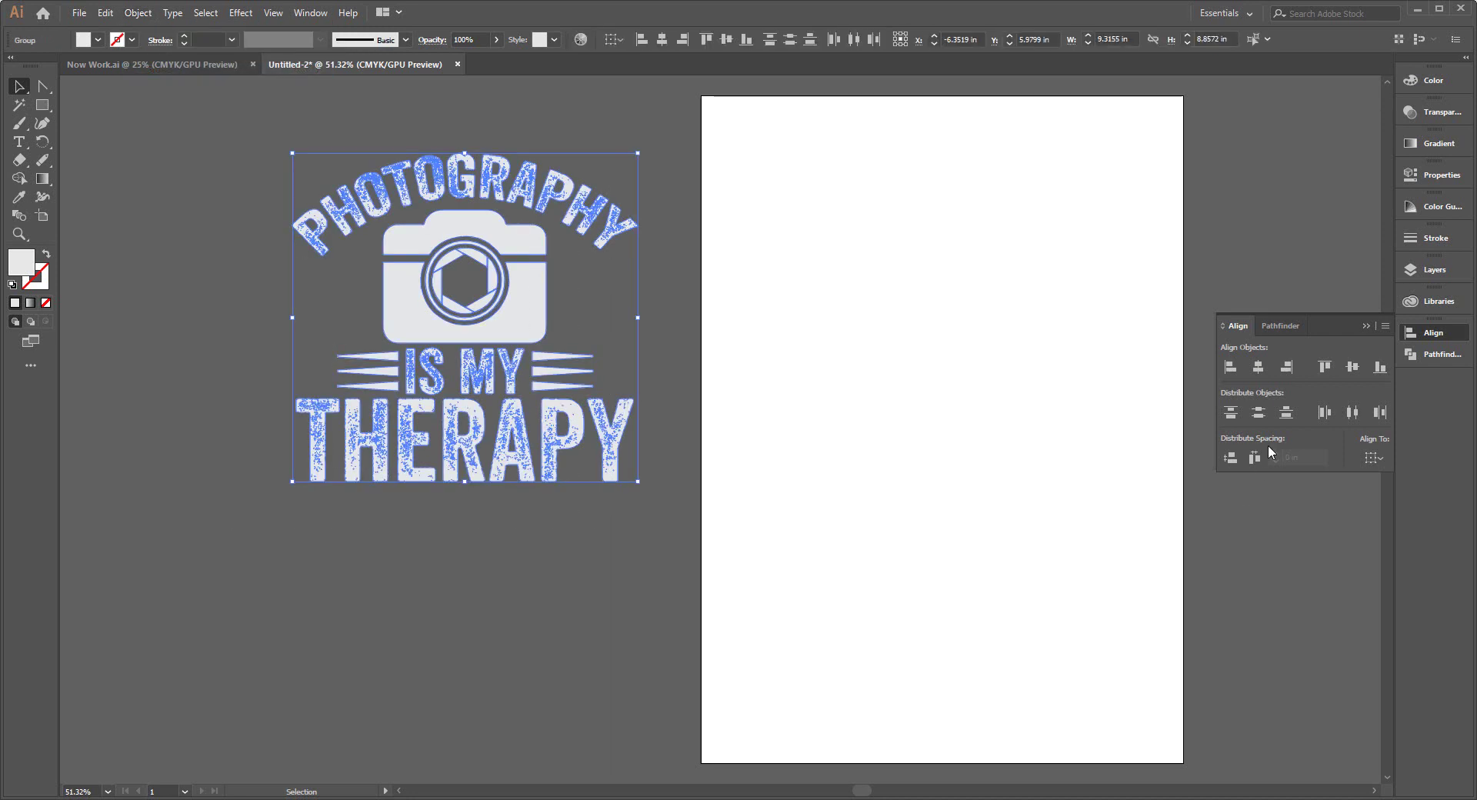
left_click(561, 263)
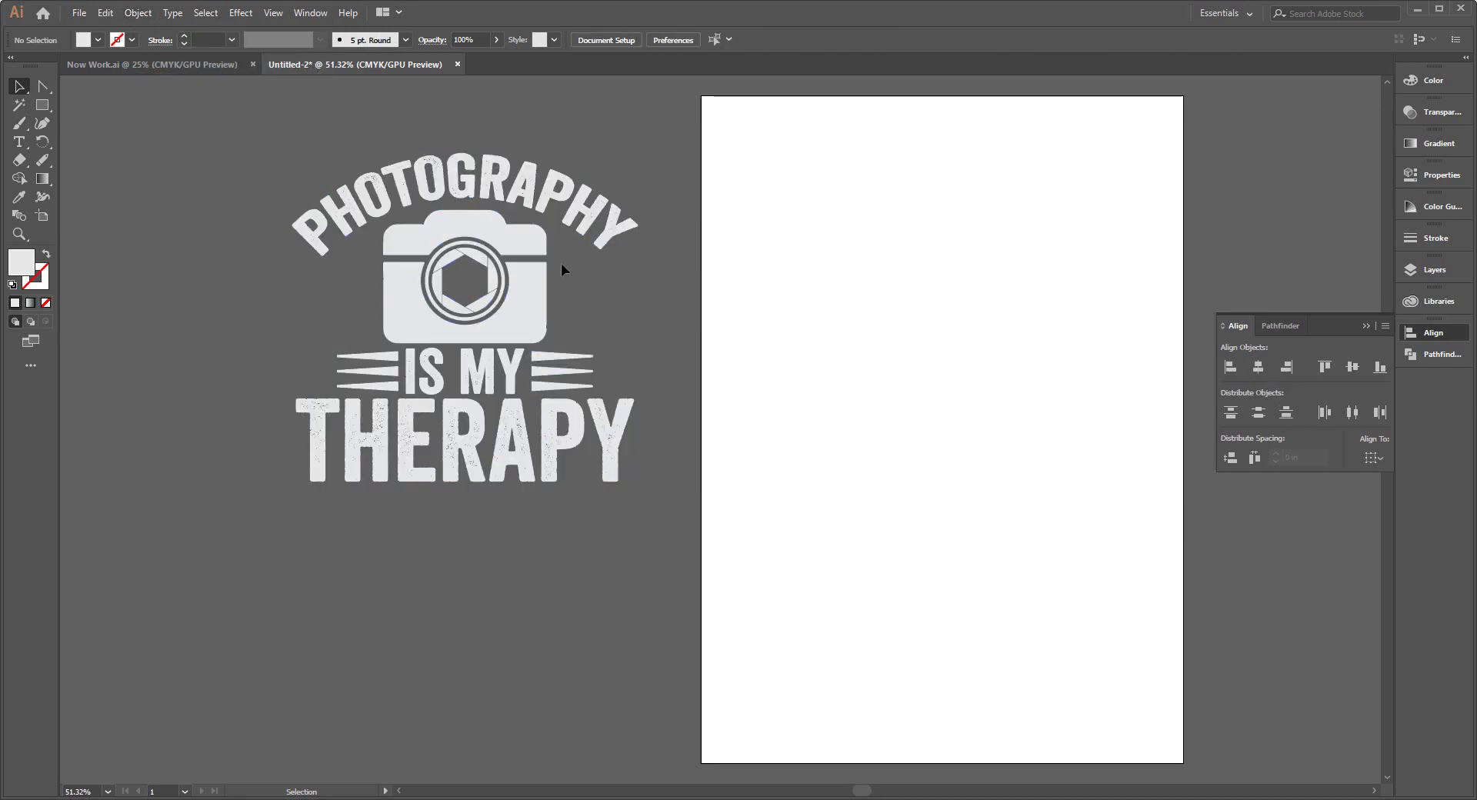
left_click(531, 308)
left_click(246, 202)
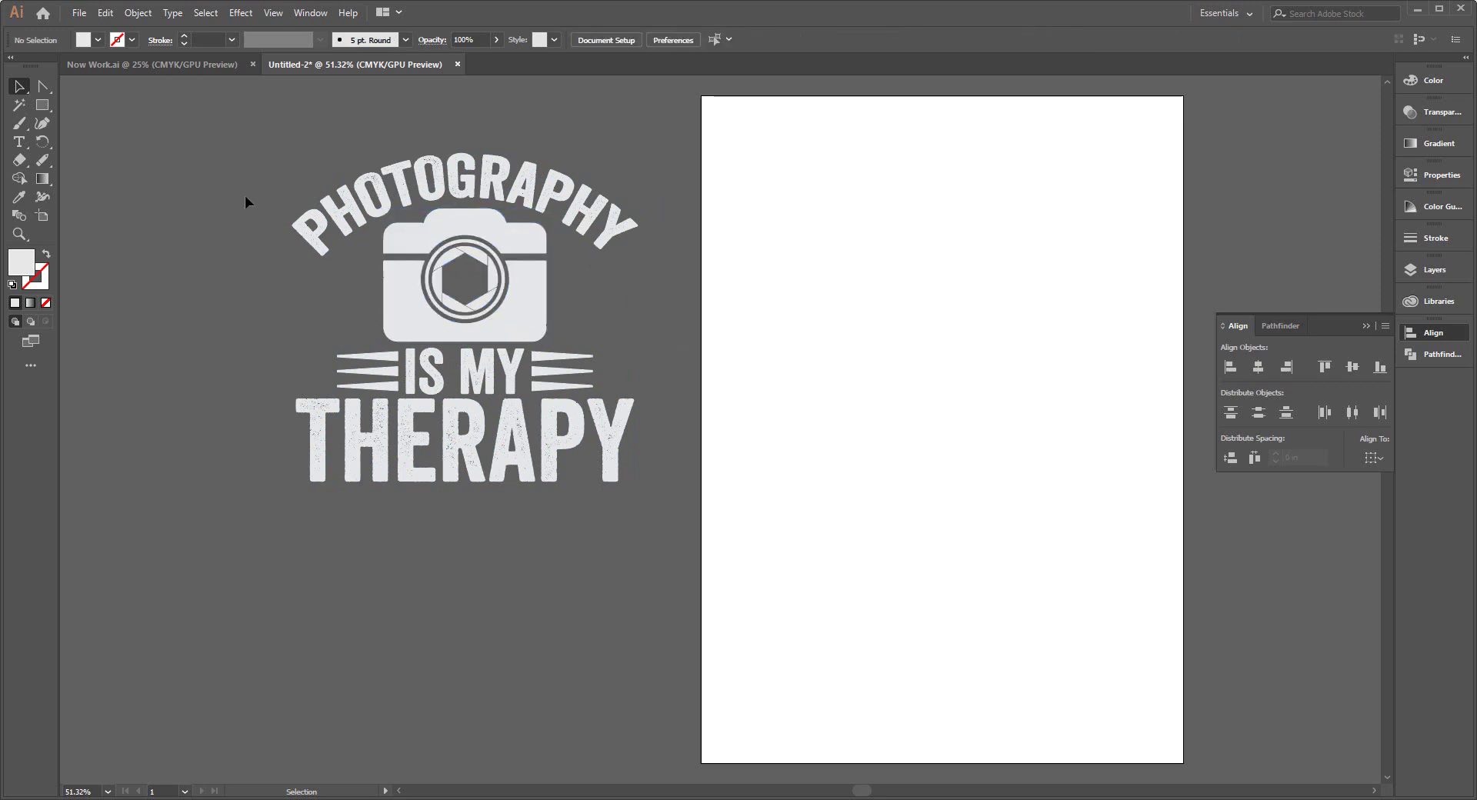
key("ctrl+a")
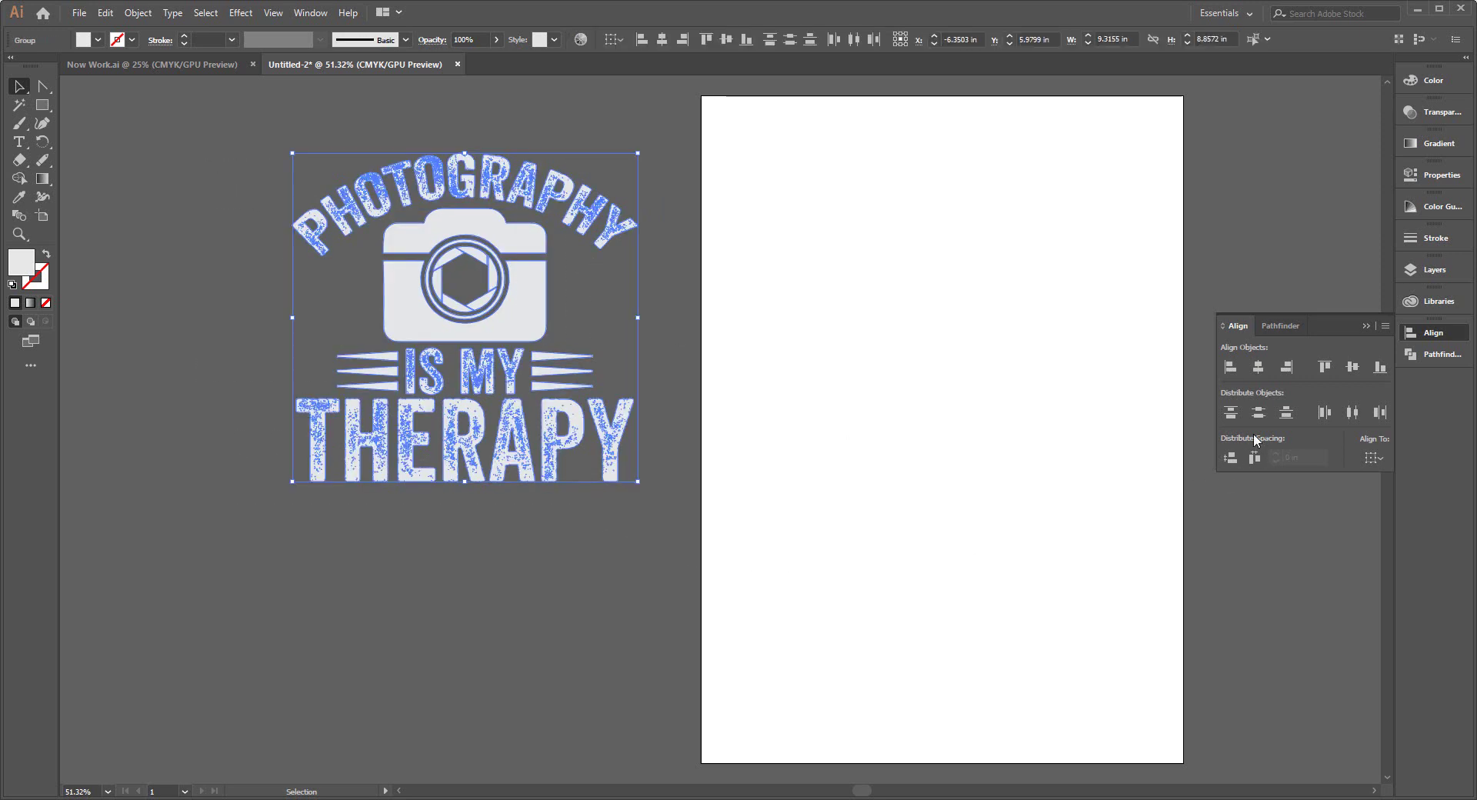
scroll(828, 484, "up", 1)
Draw a large black rectangle (about 19.13 × 16.21 in) and send it behind the design
left_click(822, 493)
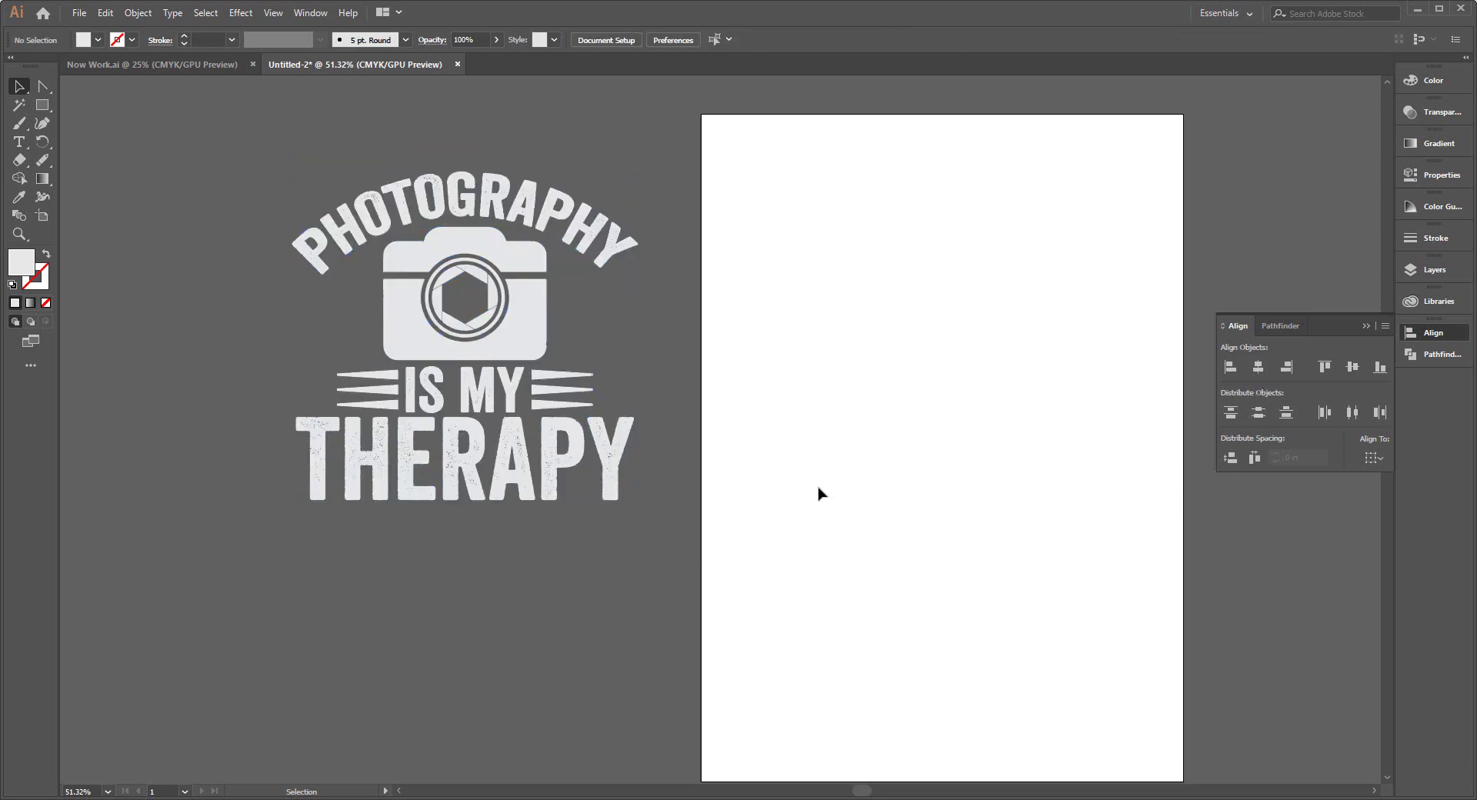
left_click(44, 101)
left_click_drag(126, 87, 834, 688)
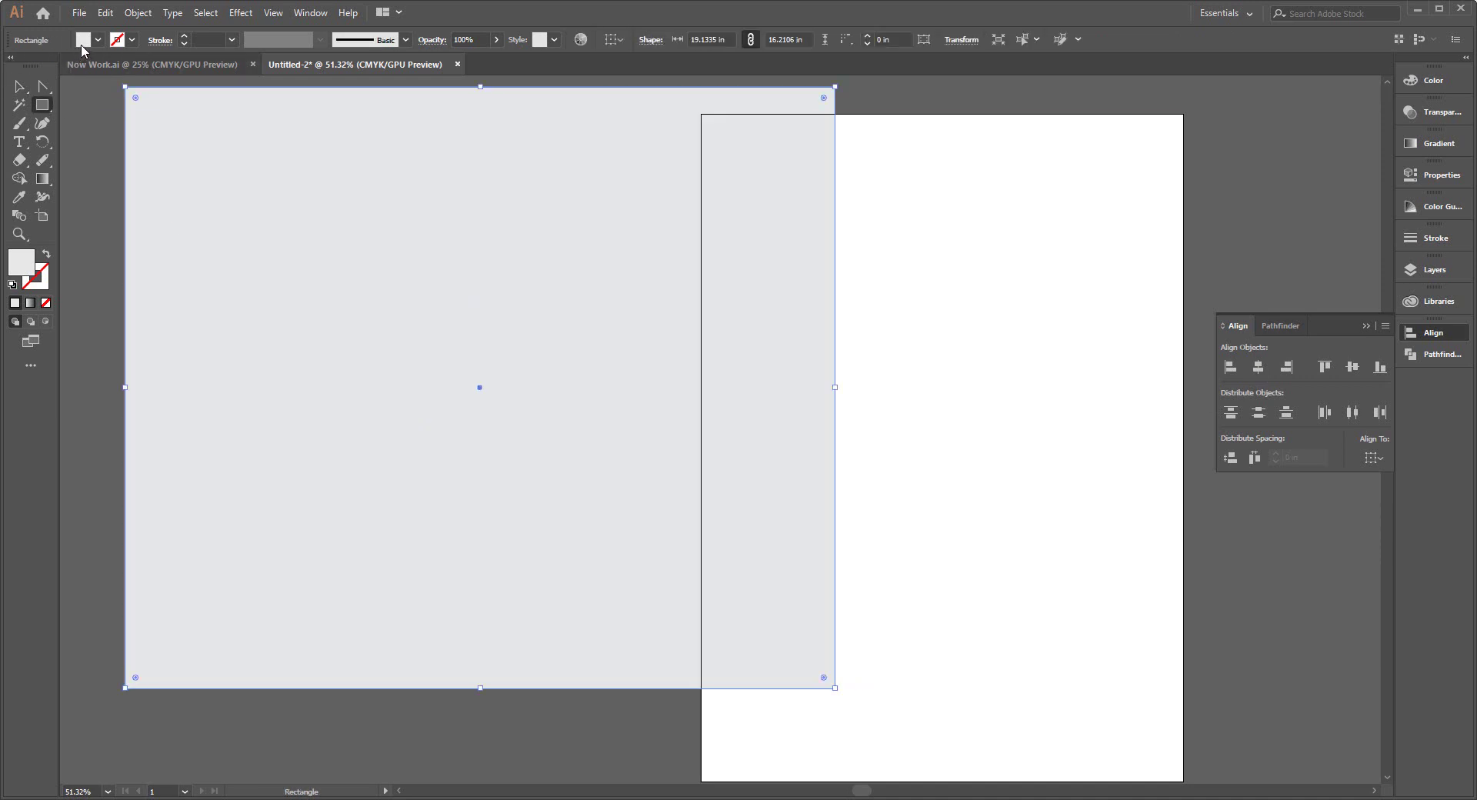
left_click(84, 40)
left_click(41, 62)
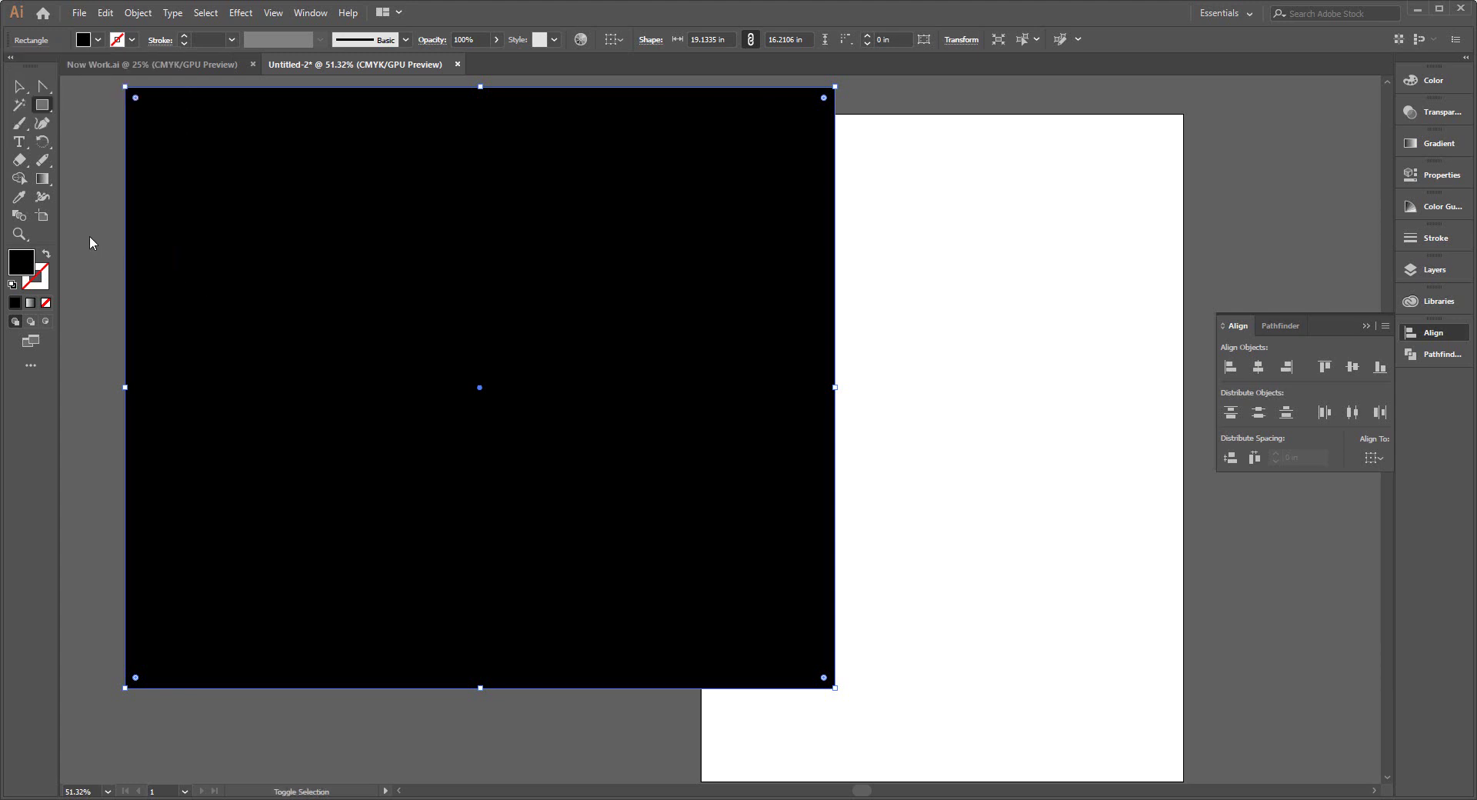
key("ctrl+shift+bracketleft")
left_click(18, 87)
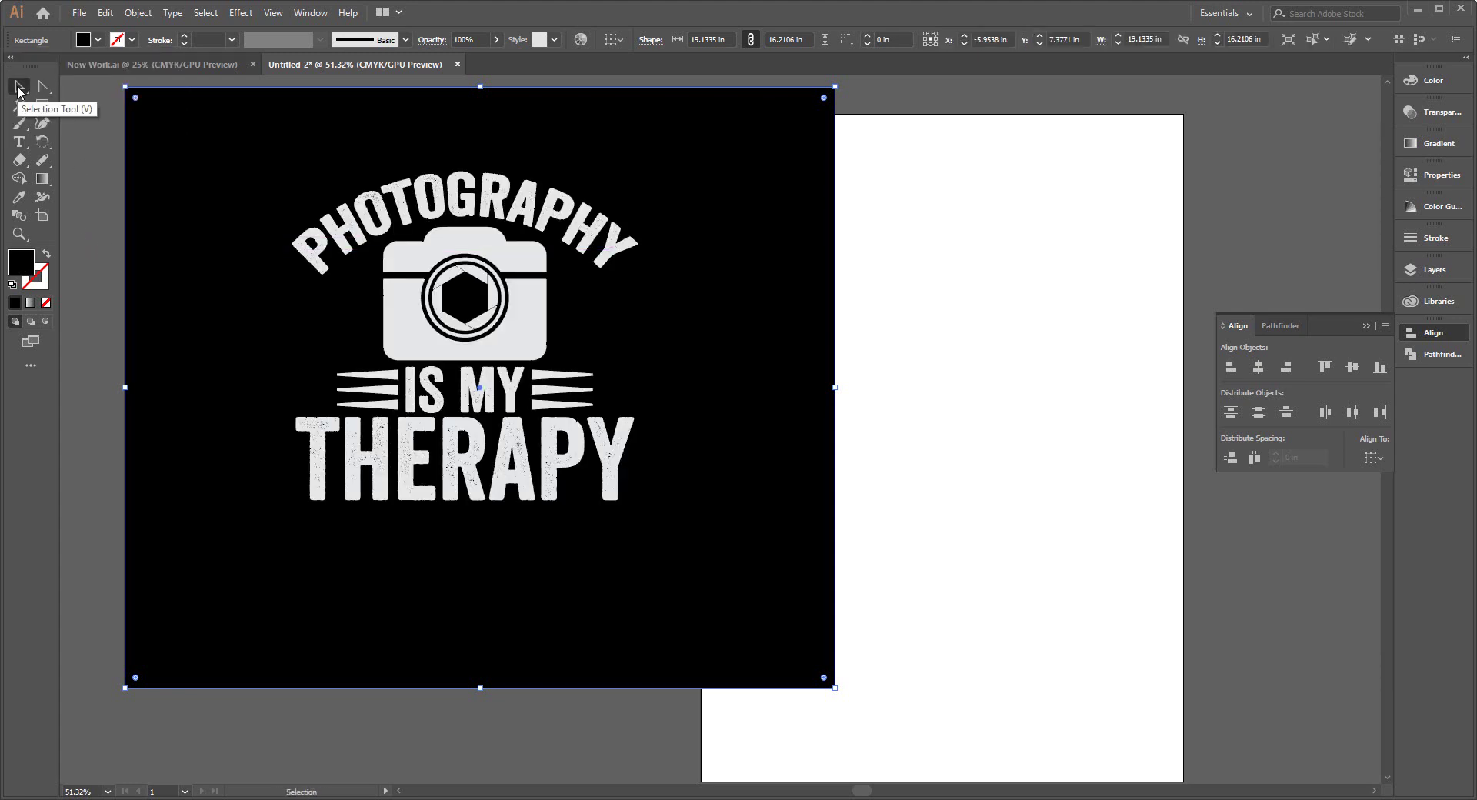
Fill the camera icon with the orange swatch
key("ctrl+shift+a")
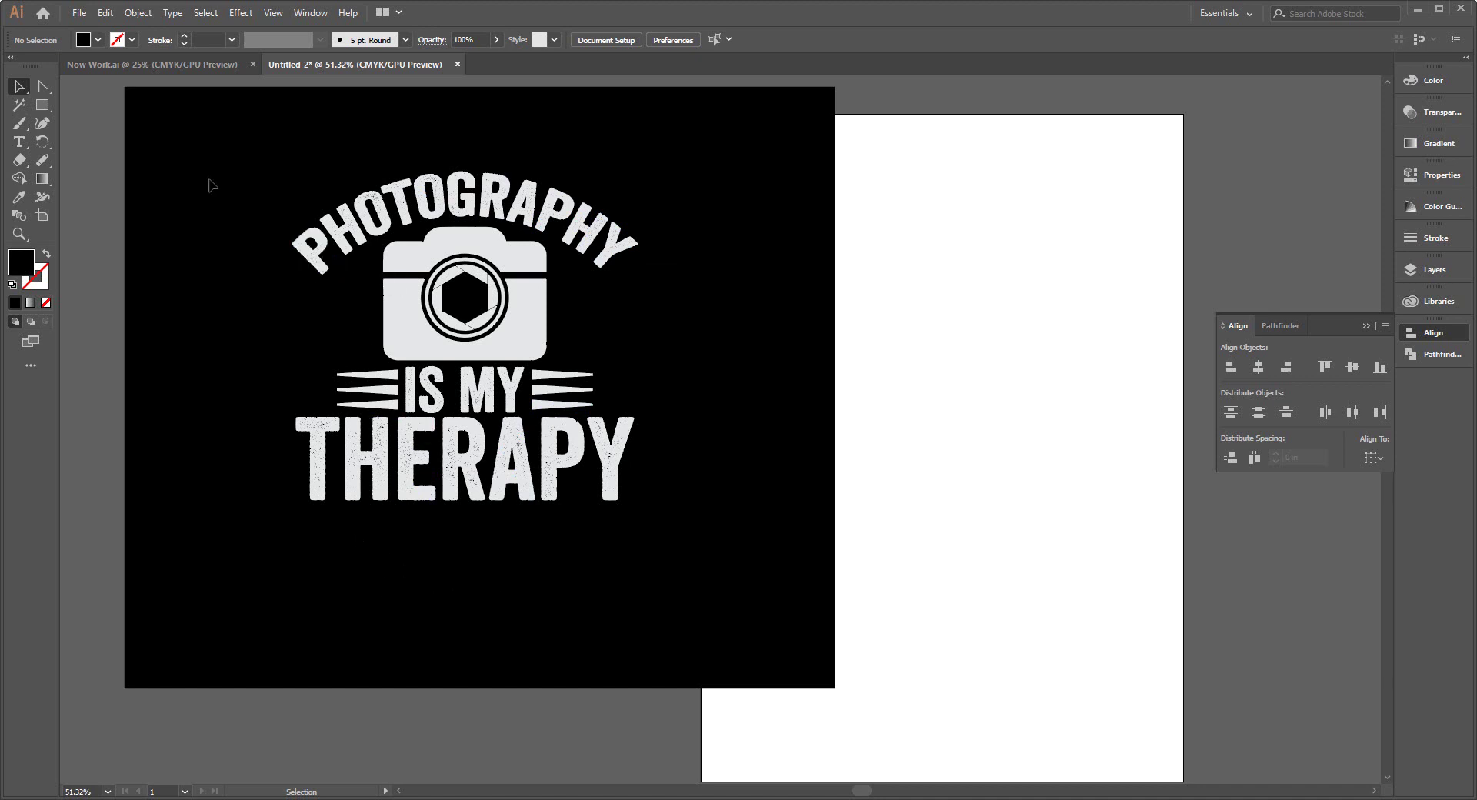
left_click(442, 275)
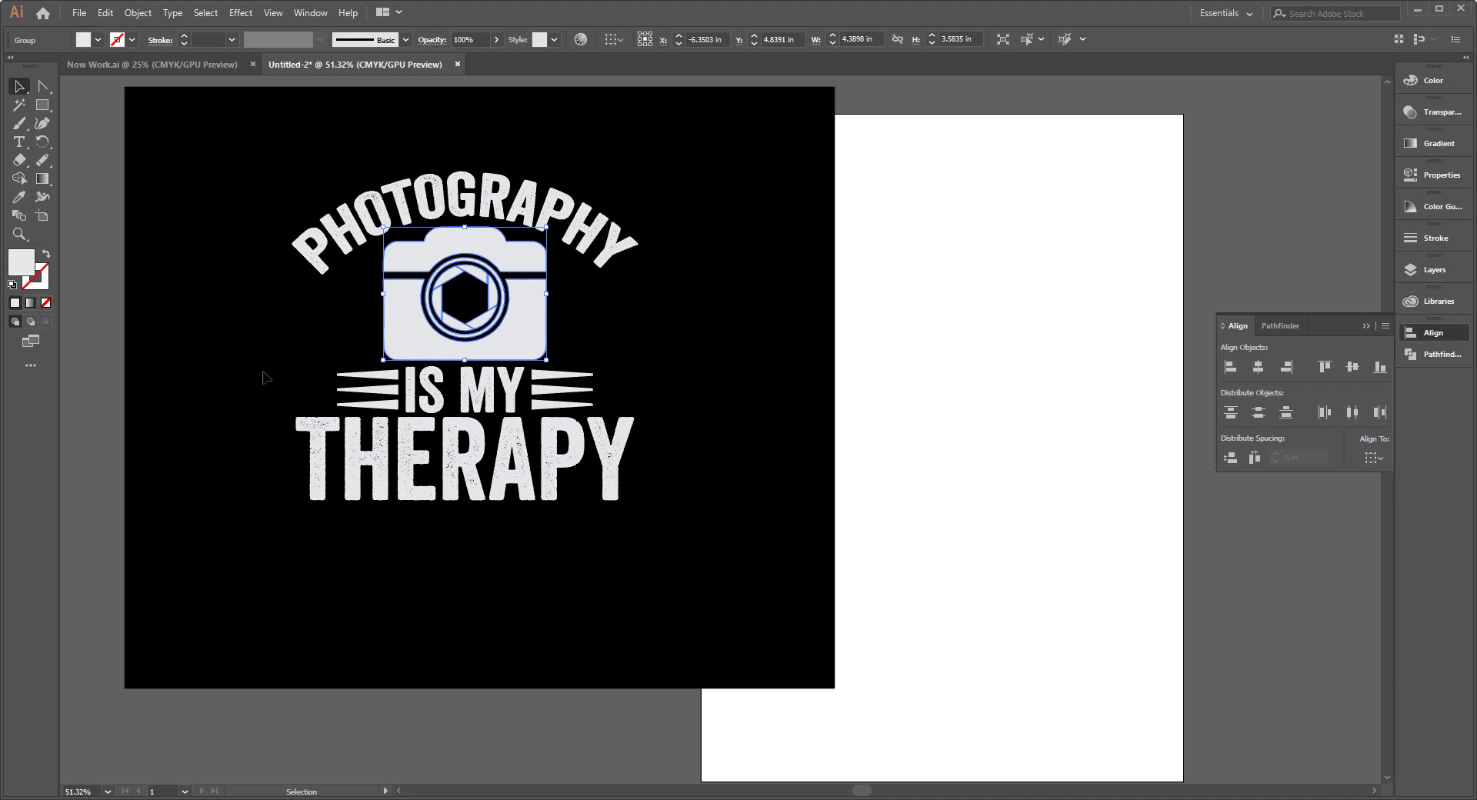
left_click(84, 43)
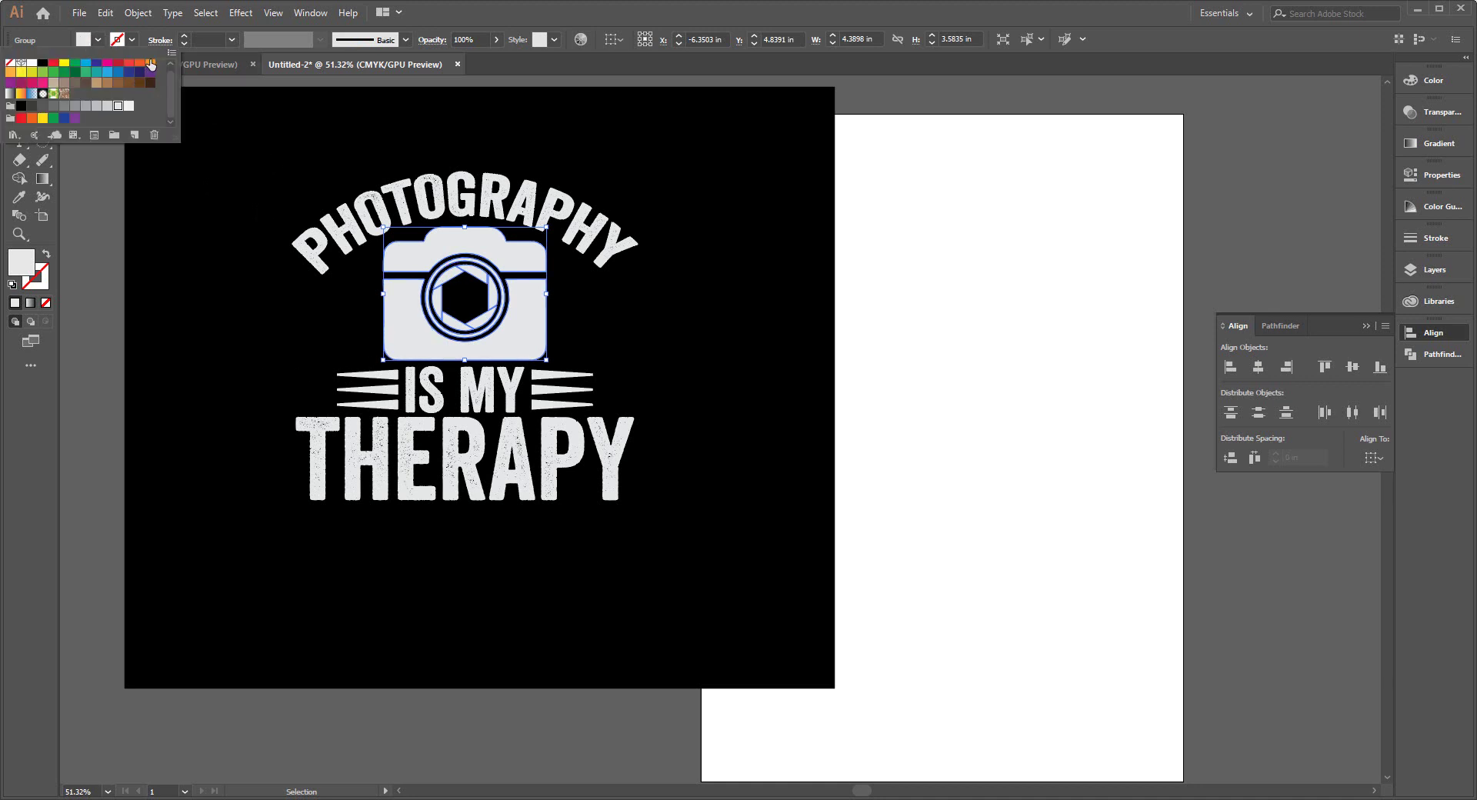
left_click(152, 63)
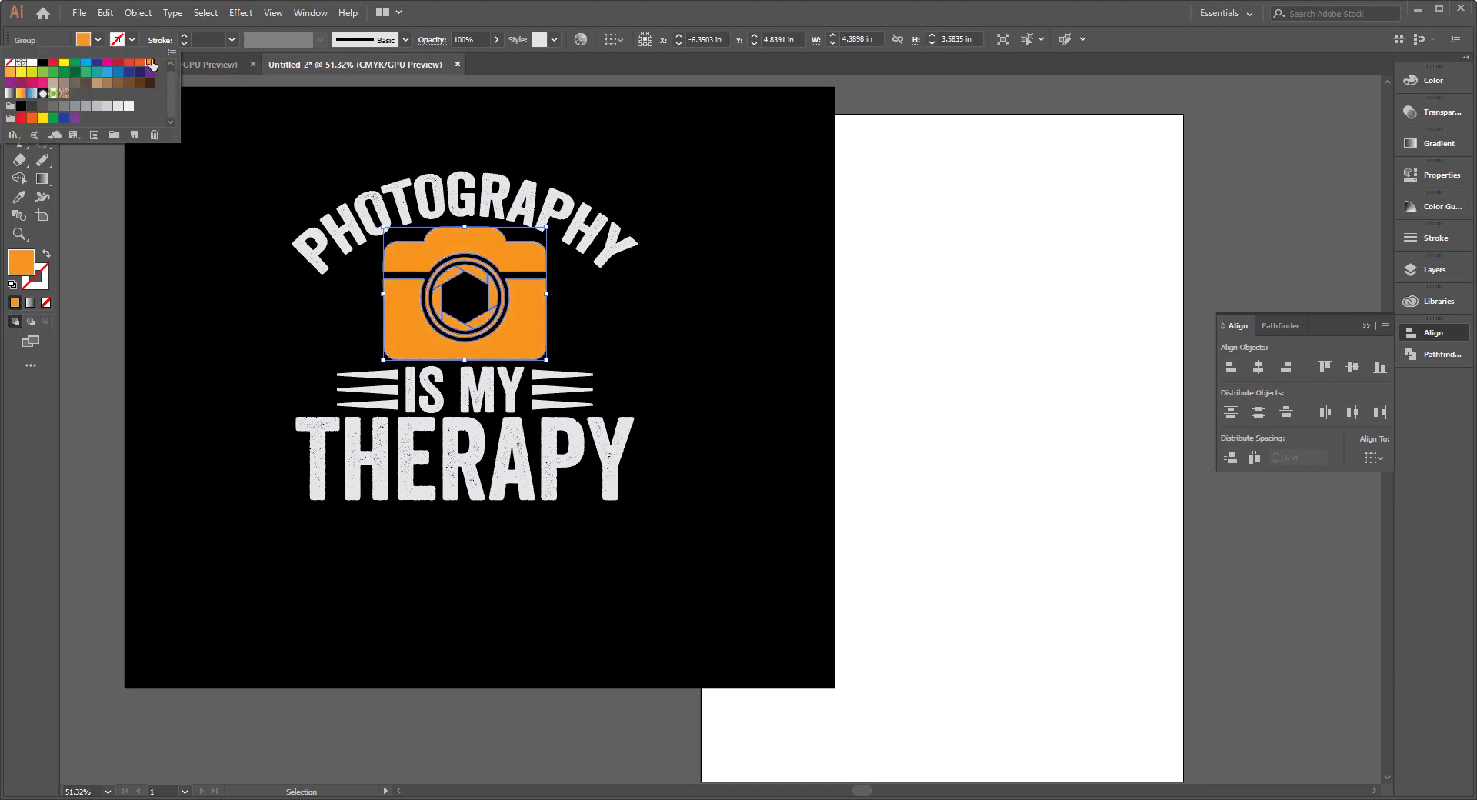
left_click(253, 357)
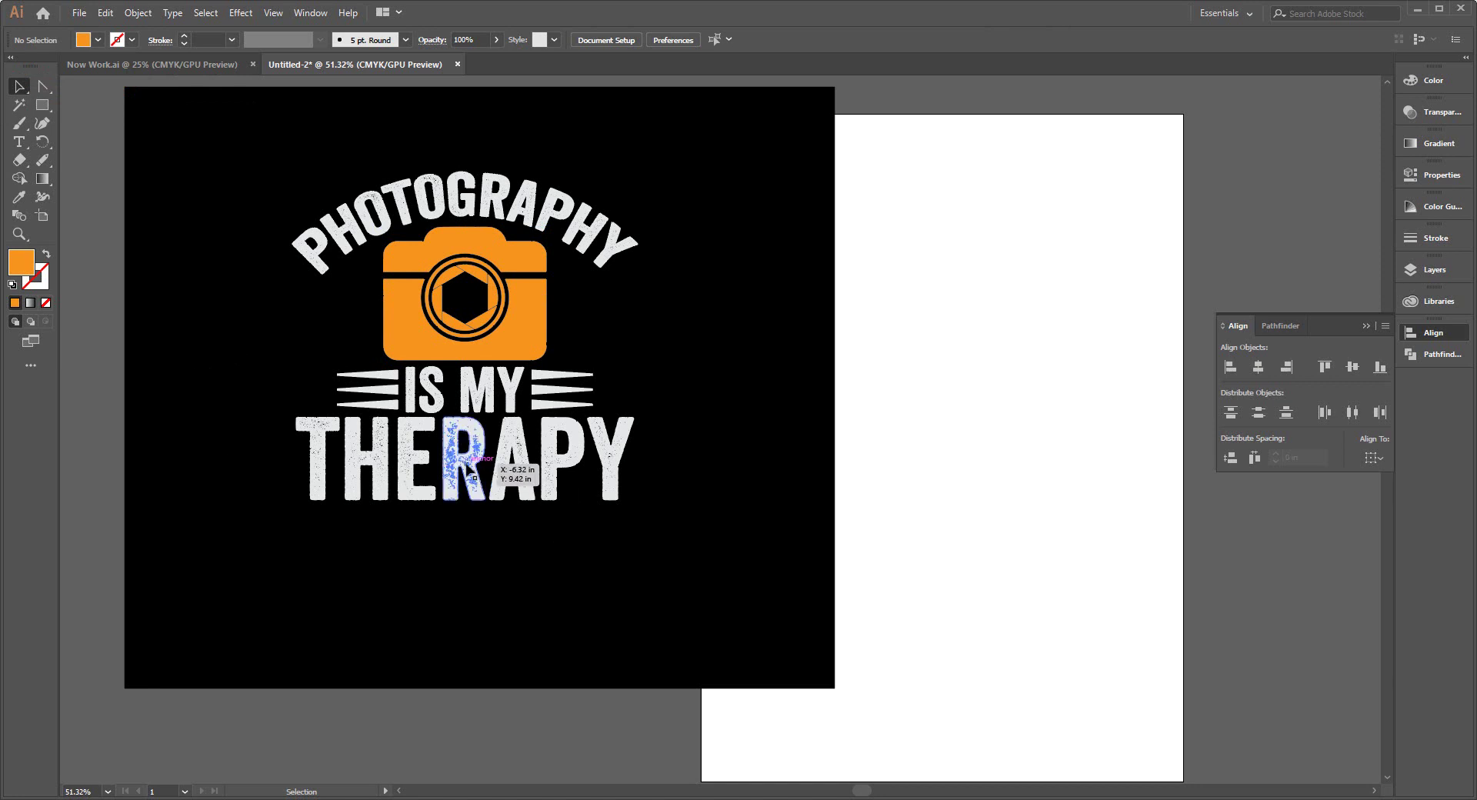
Fill the words THERAPY and PHOTOGRAPHY with the orange swatch
left_click(490, 455)
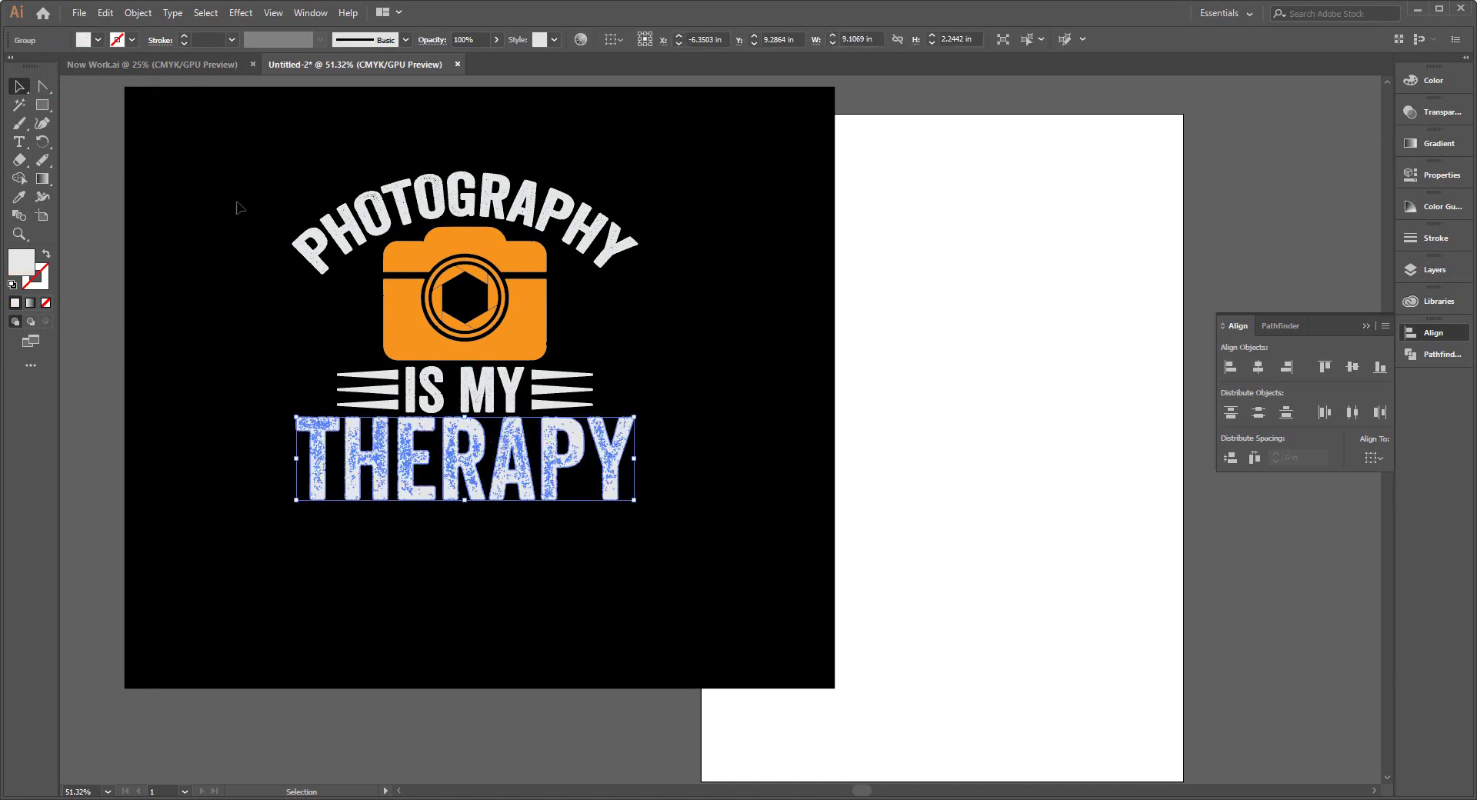
left_click(85, 40)
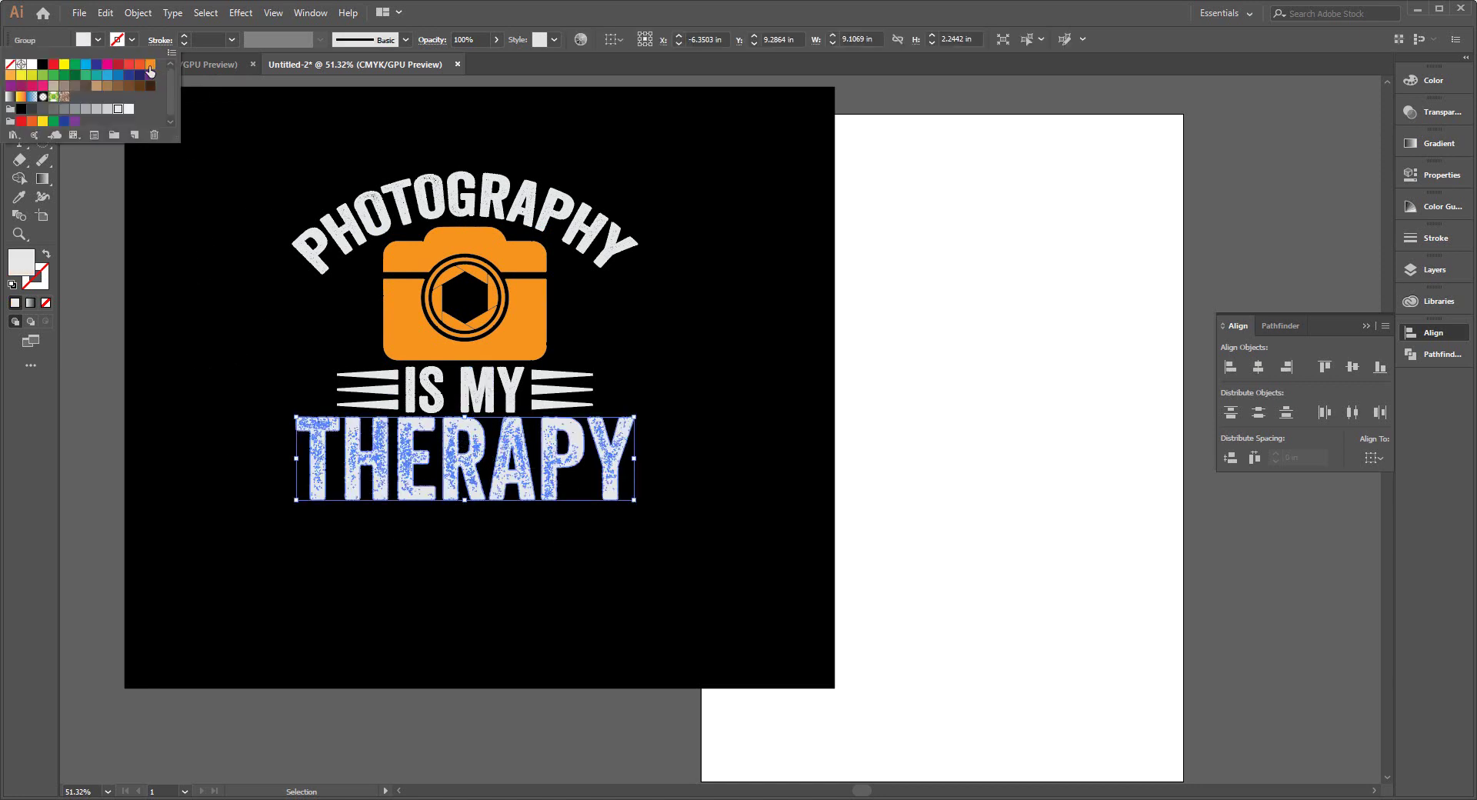
left_click(150, 64)
left_click(216, 348)
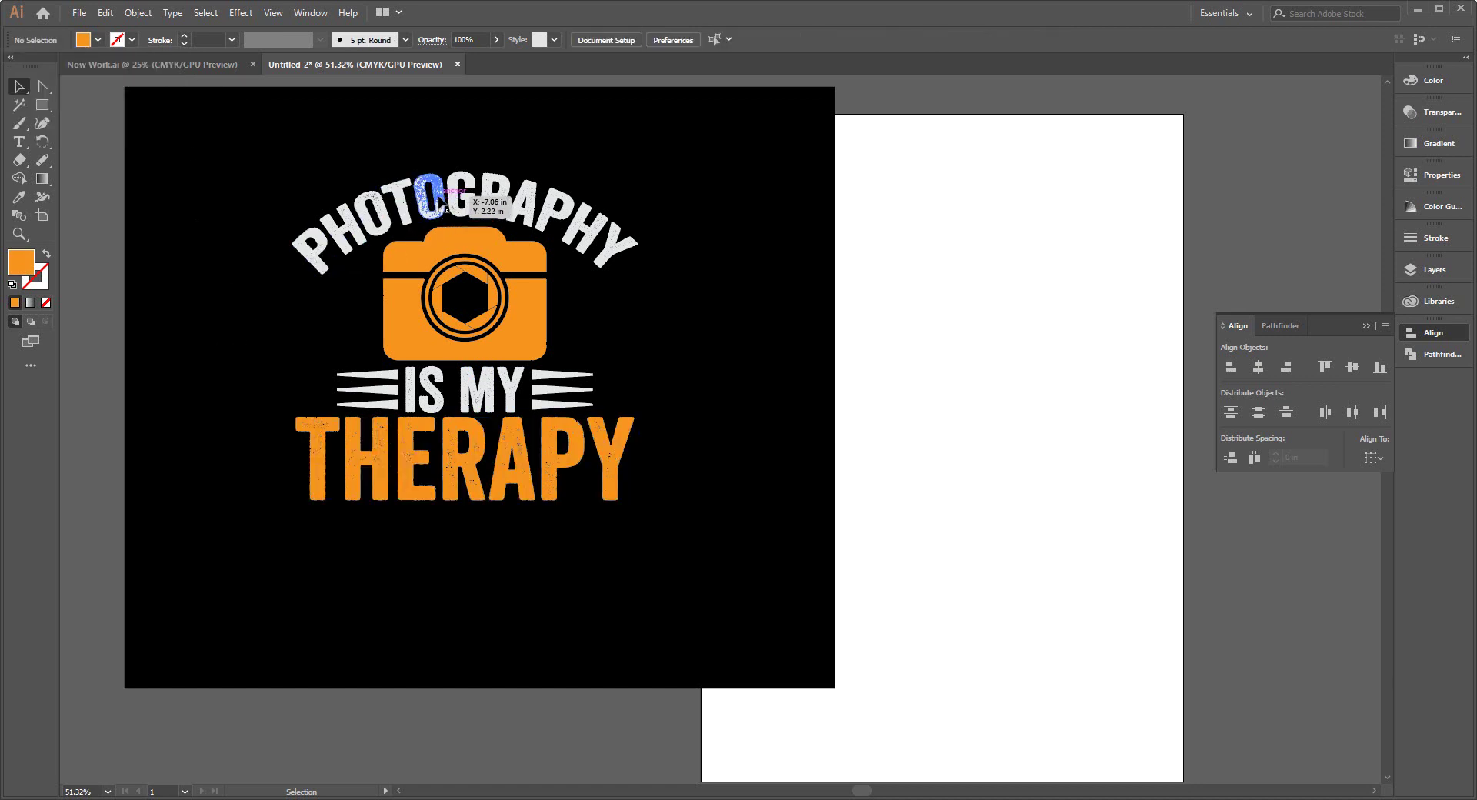
left_click(443, 204)
left_click(85, 40)
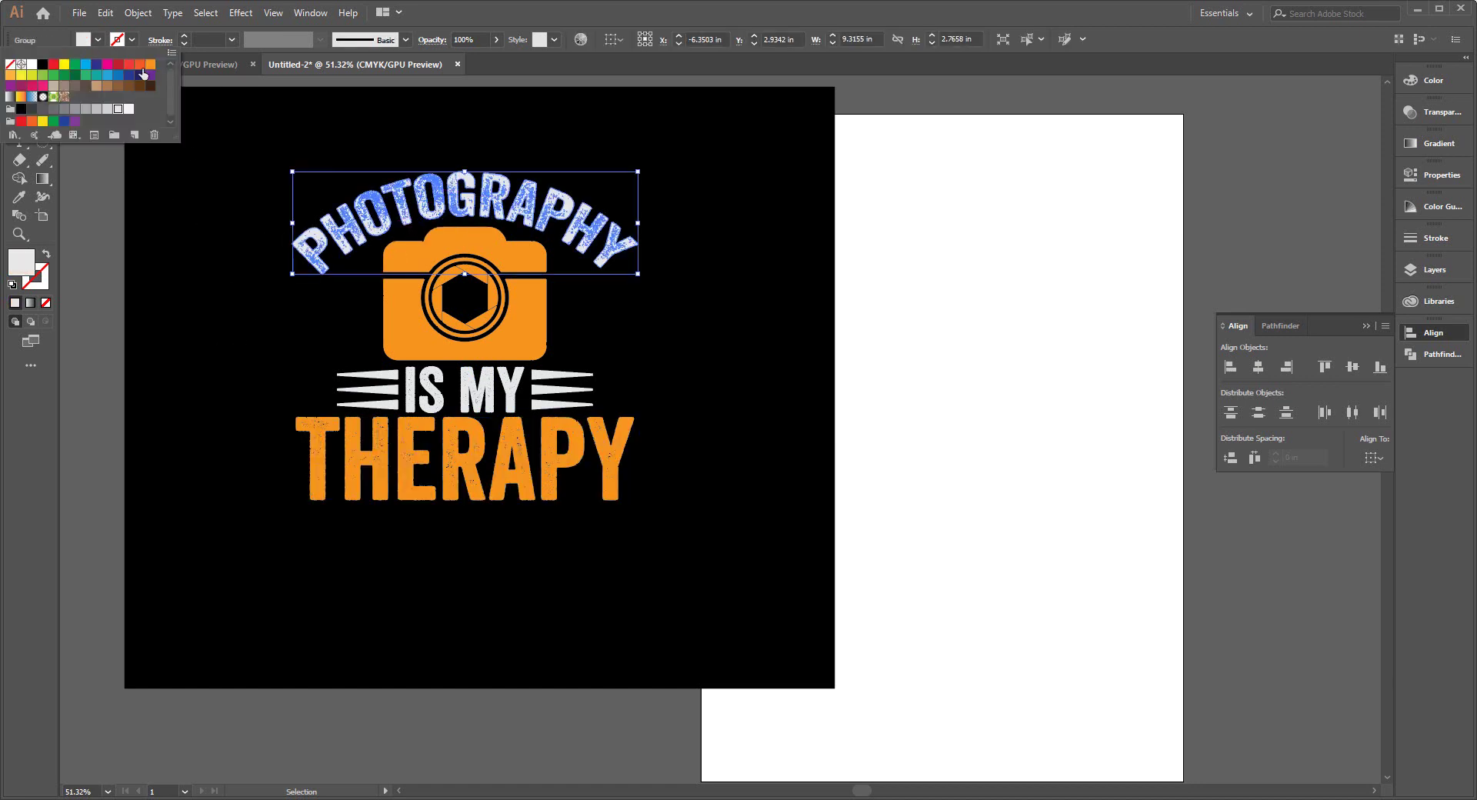
left_click(152, 66)
left_click(257, 307)
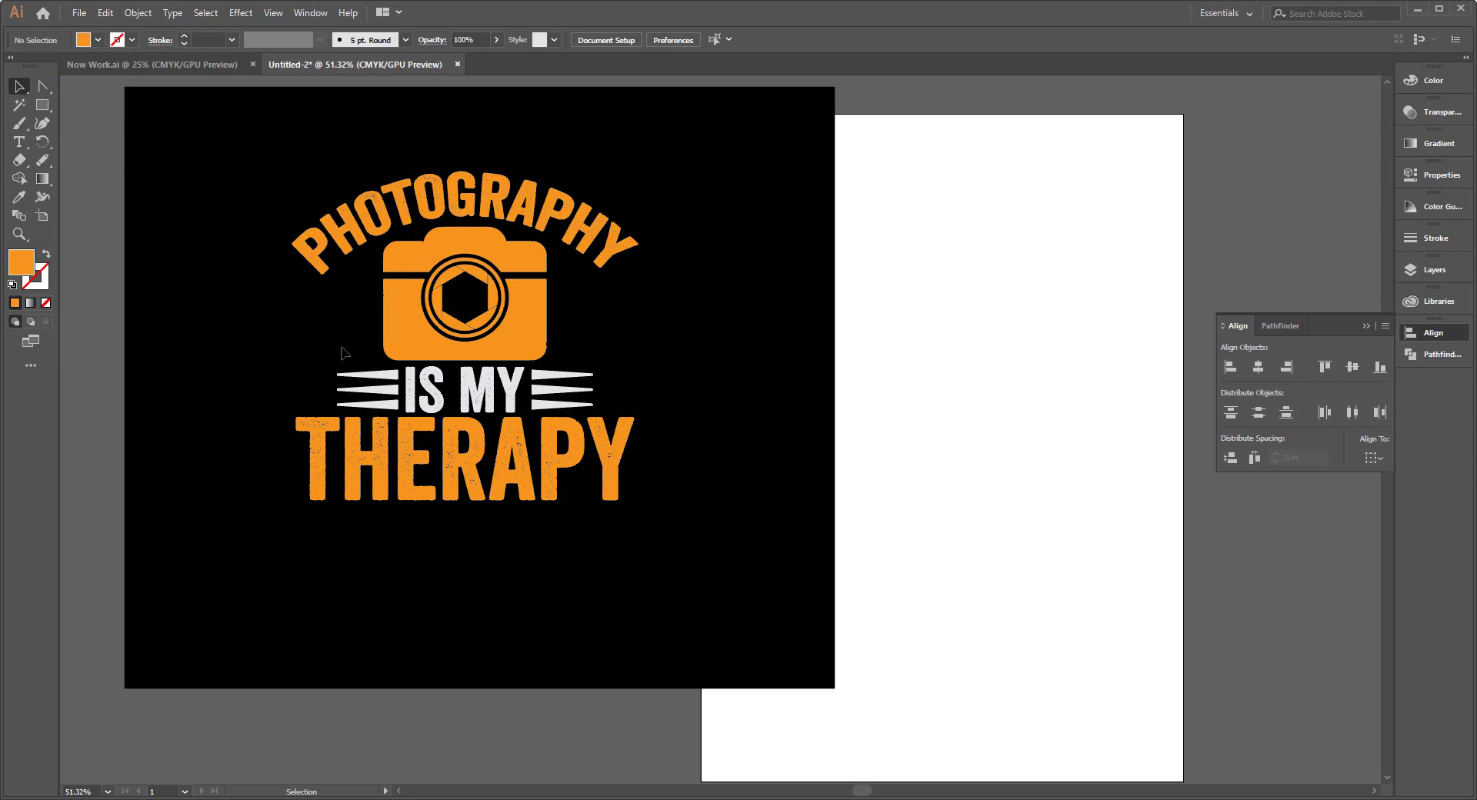
Ungroup the camera icon into its separate parts
right_click(437, 306)
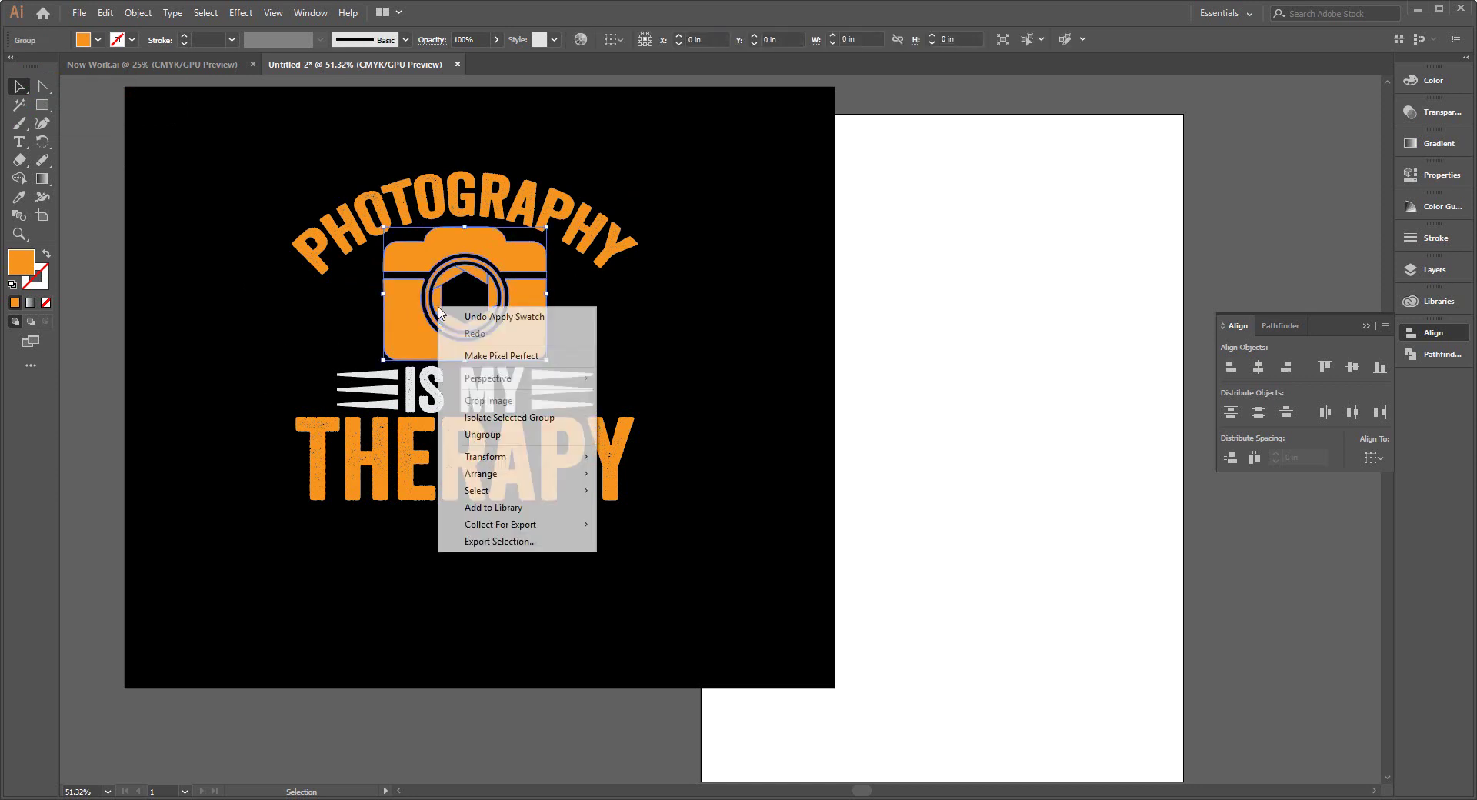
left_click(483, 434)
left_click(637, 350)
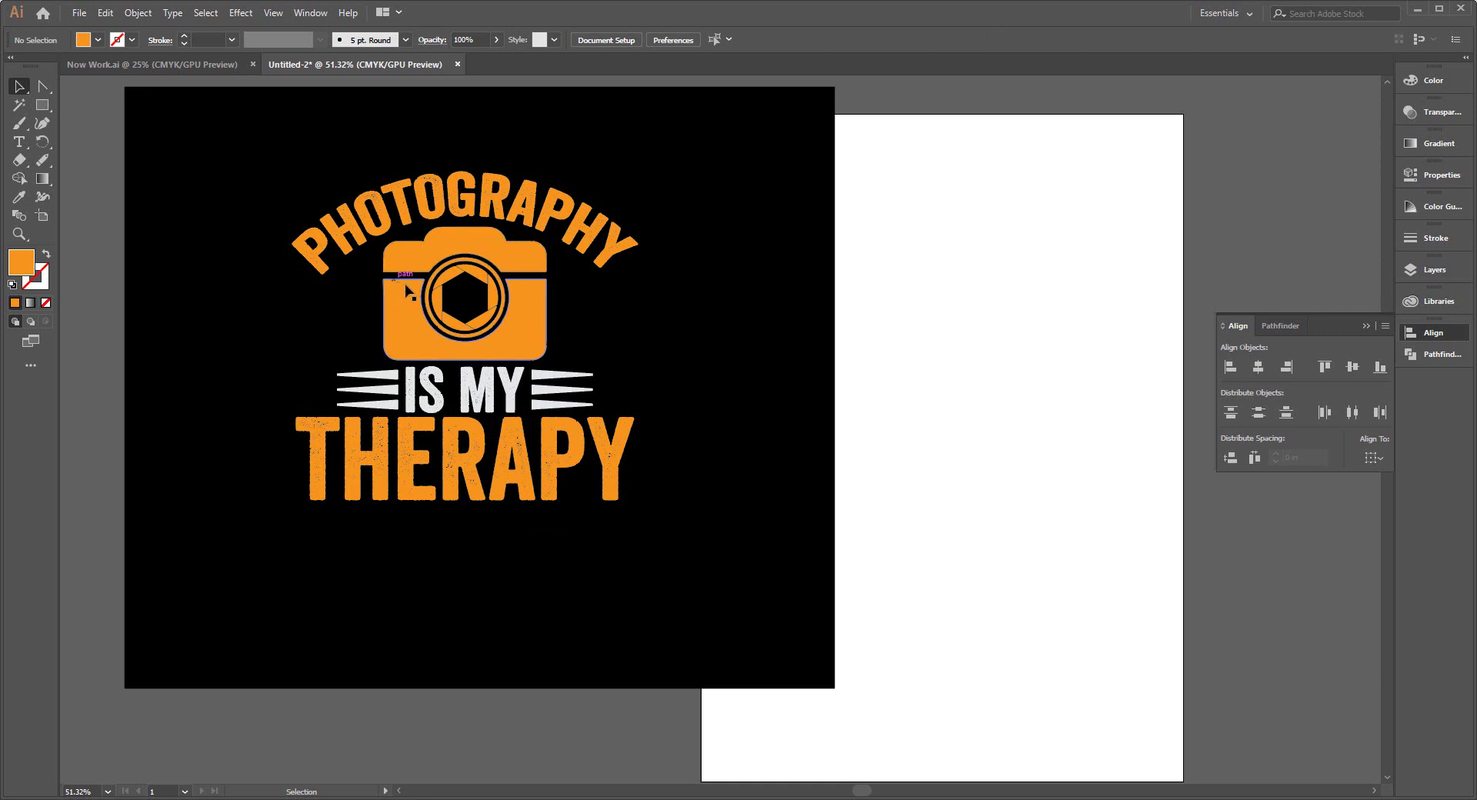
Fill the camera's lens rings with the white swatch
left_click(437, 273)
left_click(477, 281, "shift")
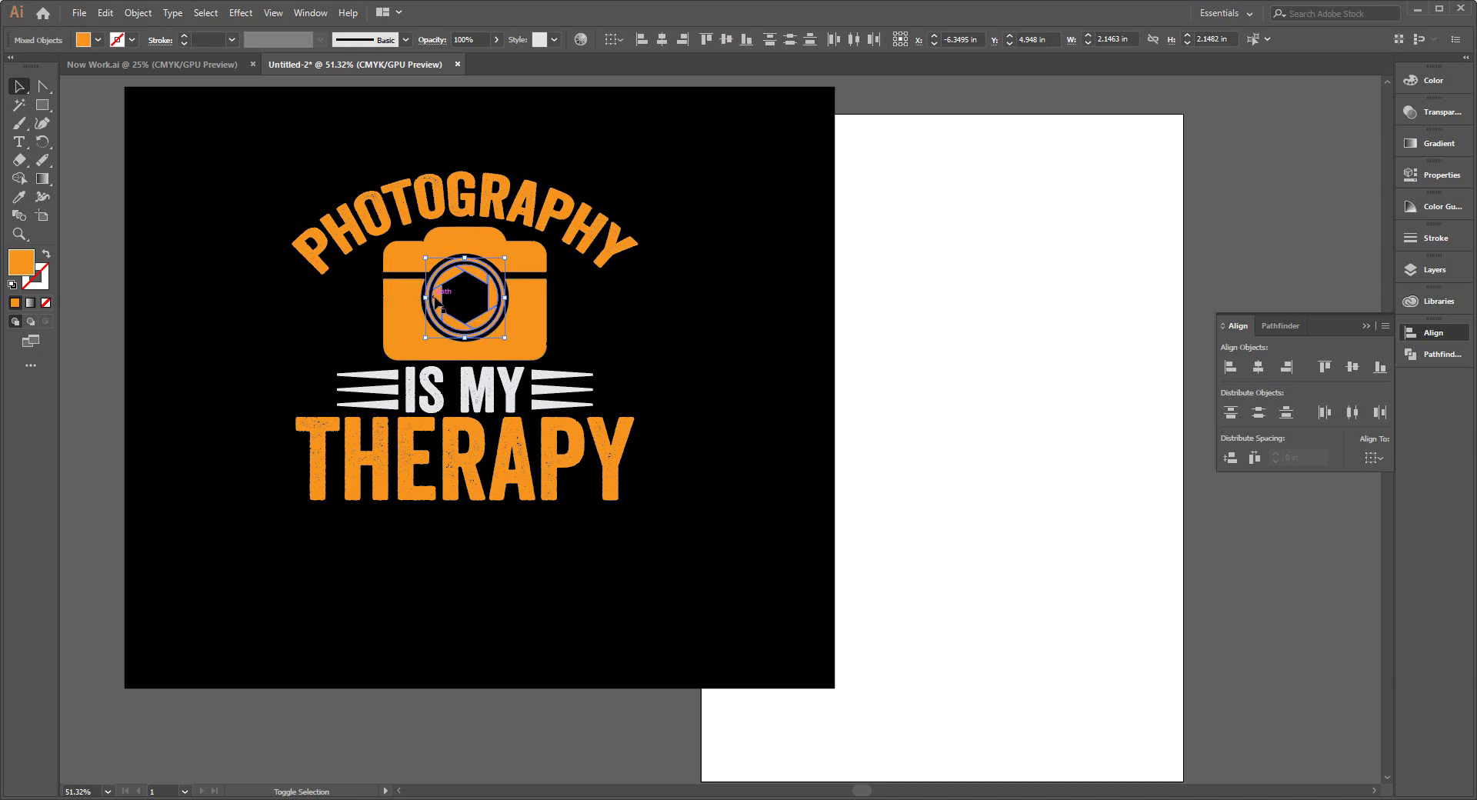
left_click(83, 39)
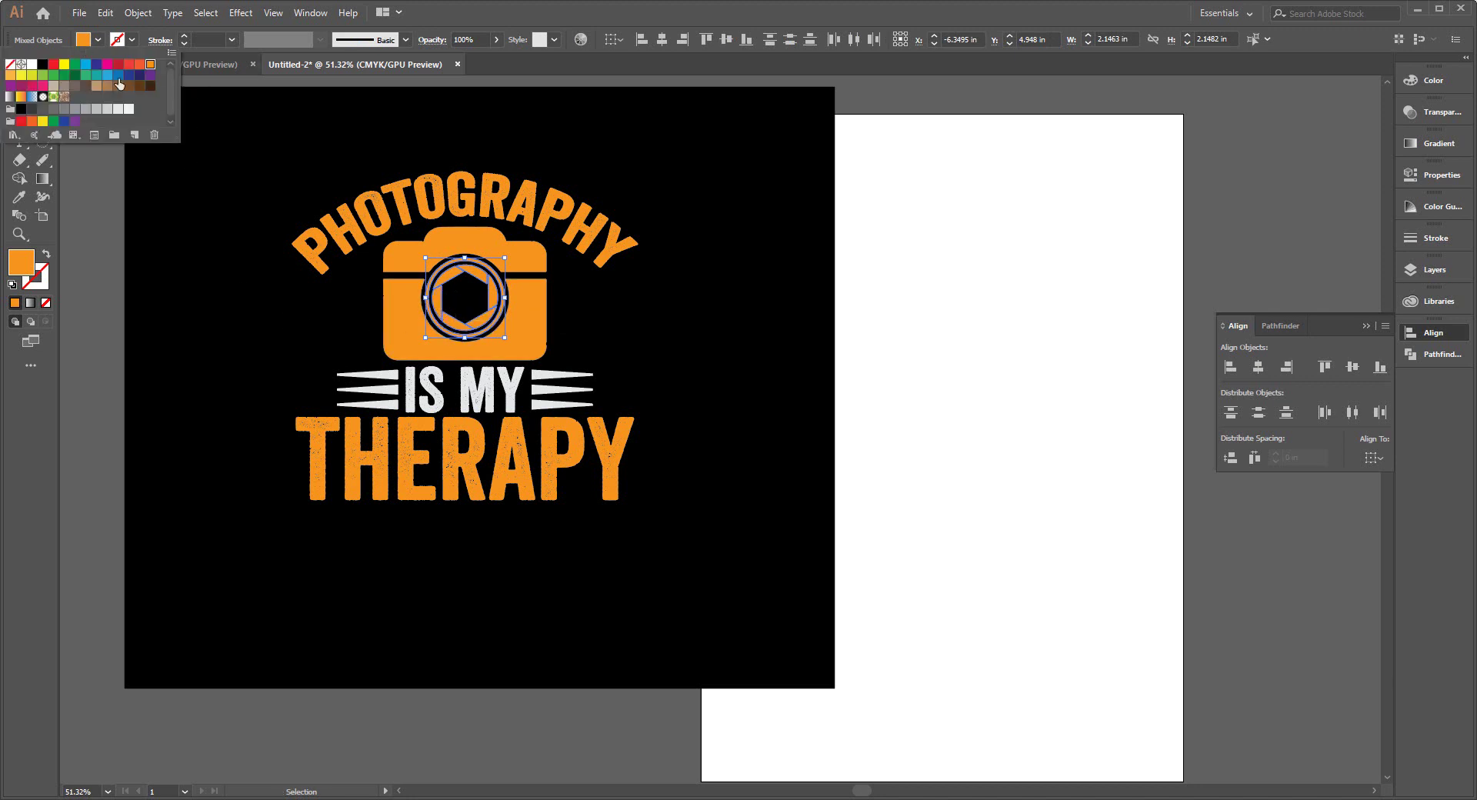
left_click(119, 111)
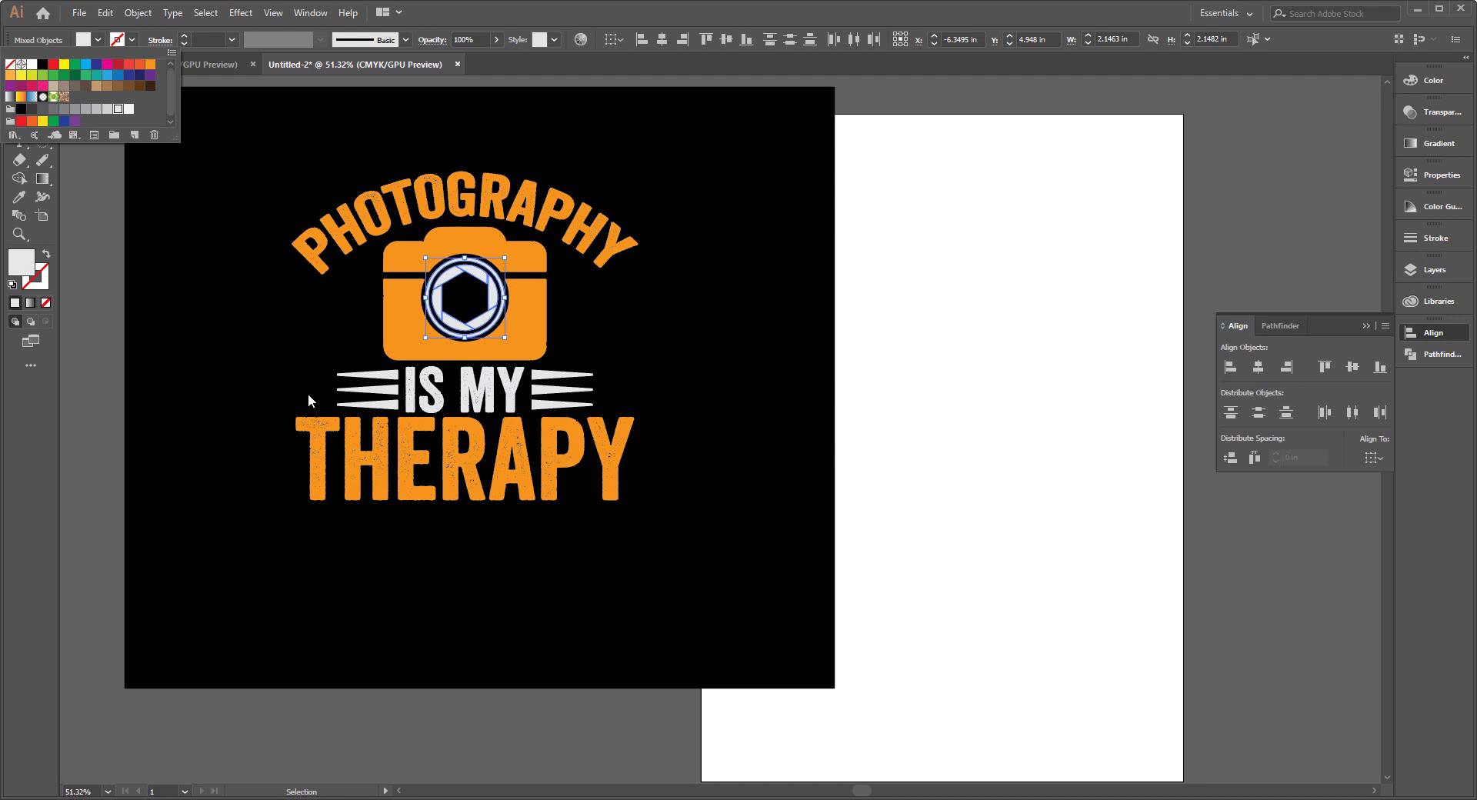
left_click(237, 344)
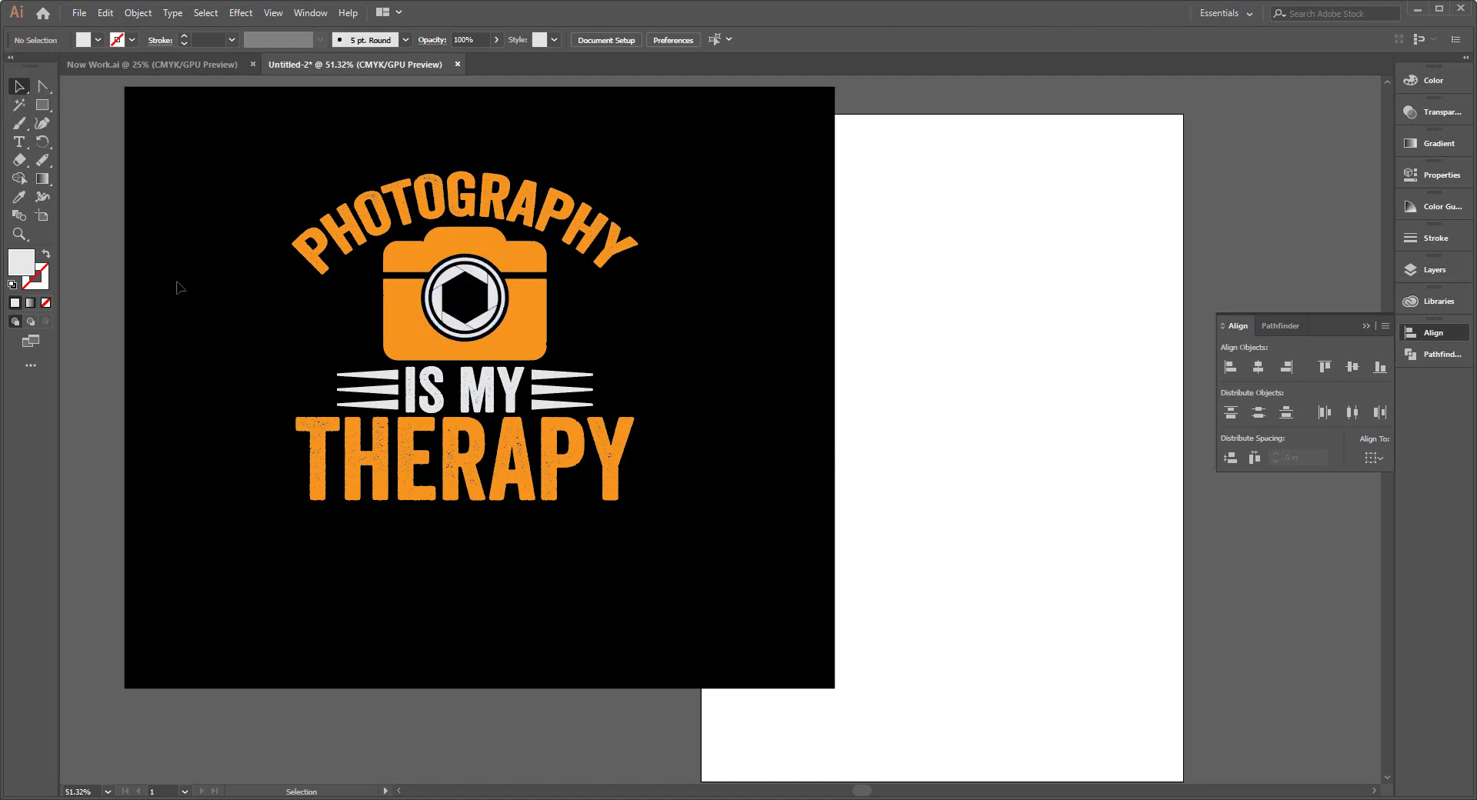
Delete the black background rectangle, then group and expand all the remaining artwork
left_click(172, 177)
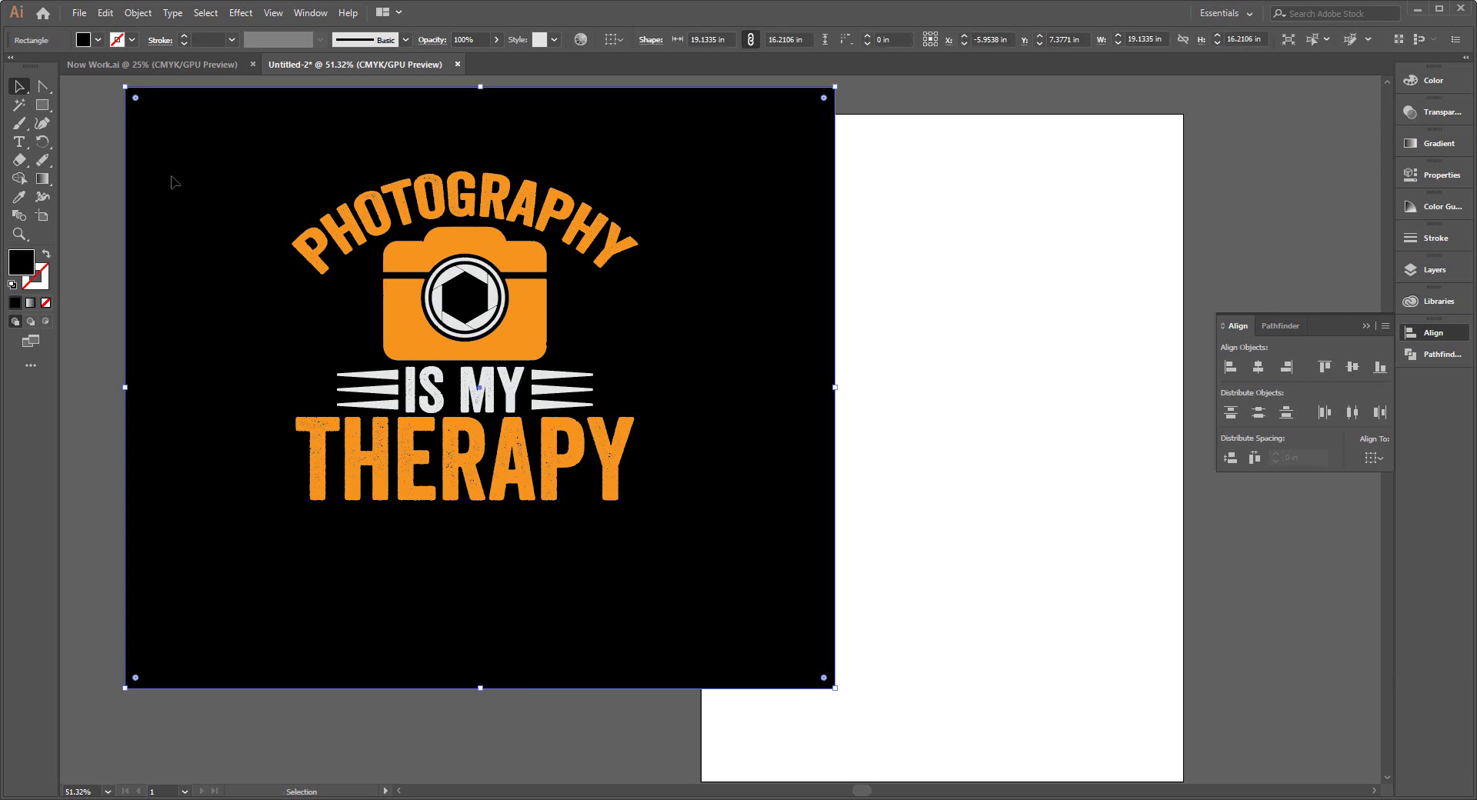
key("Delete")
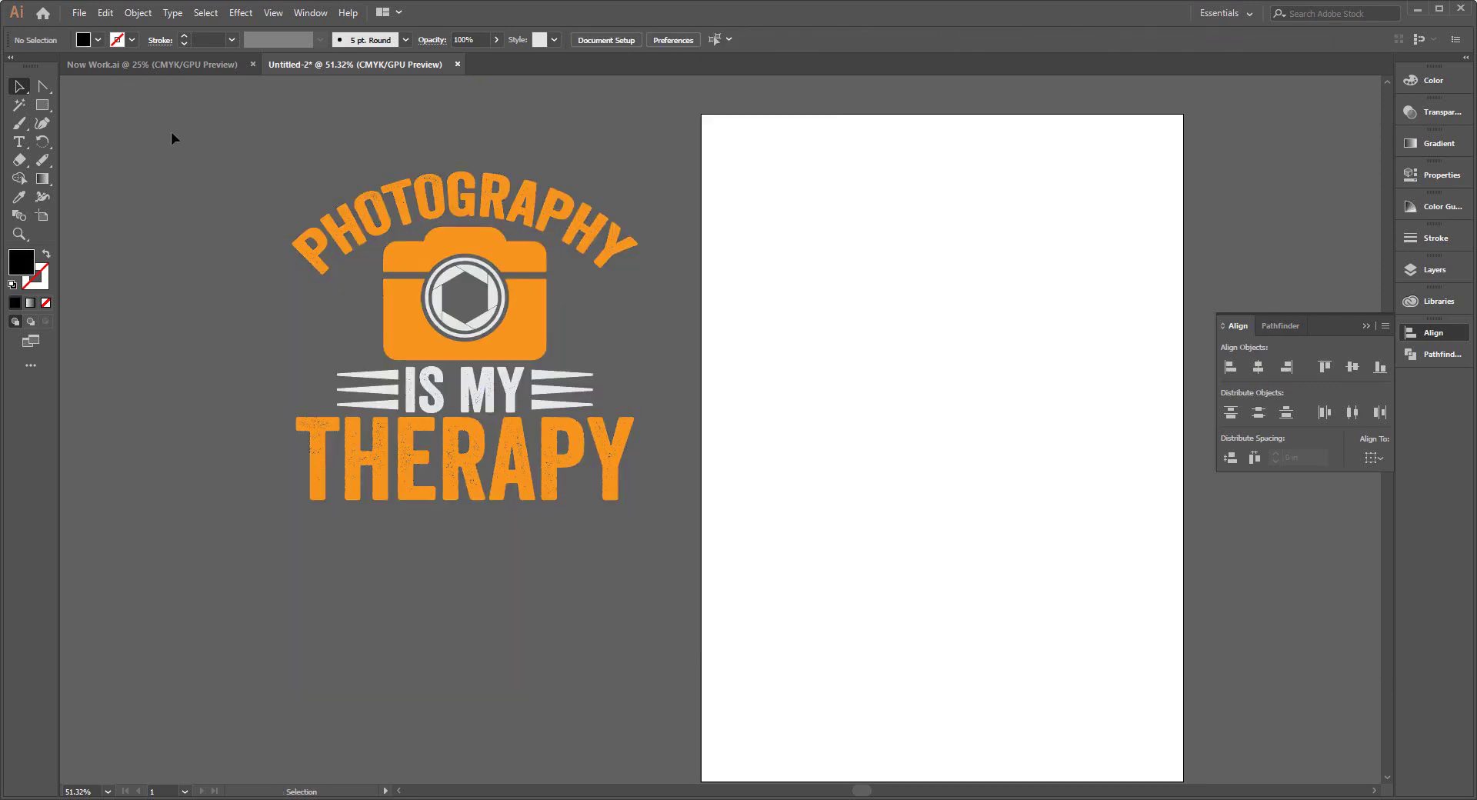
key("ctrl+a")
left_click(138, 13)
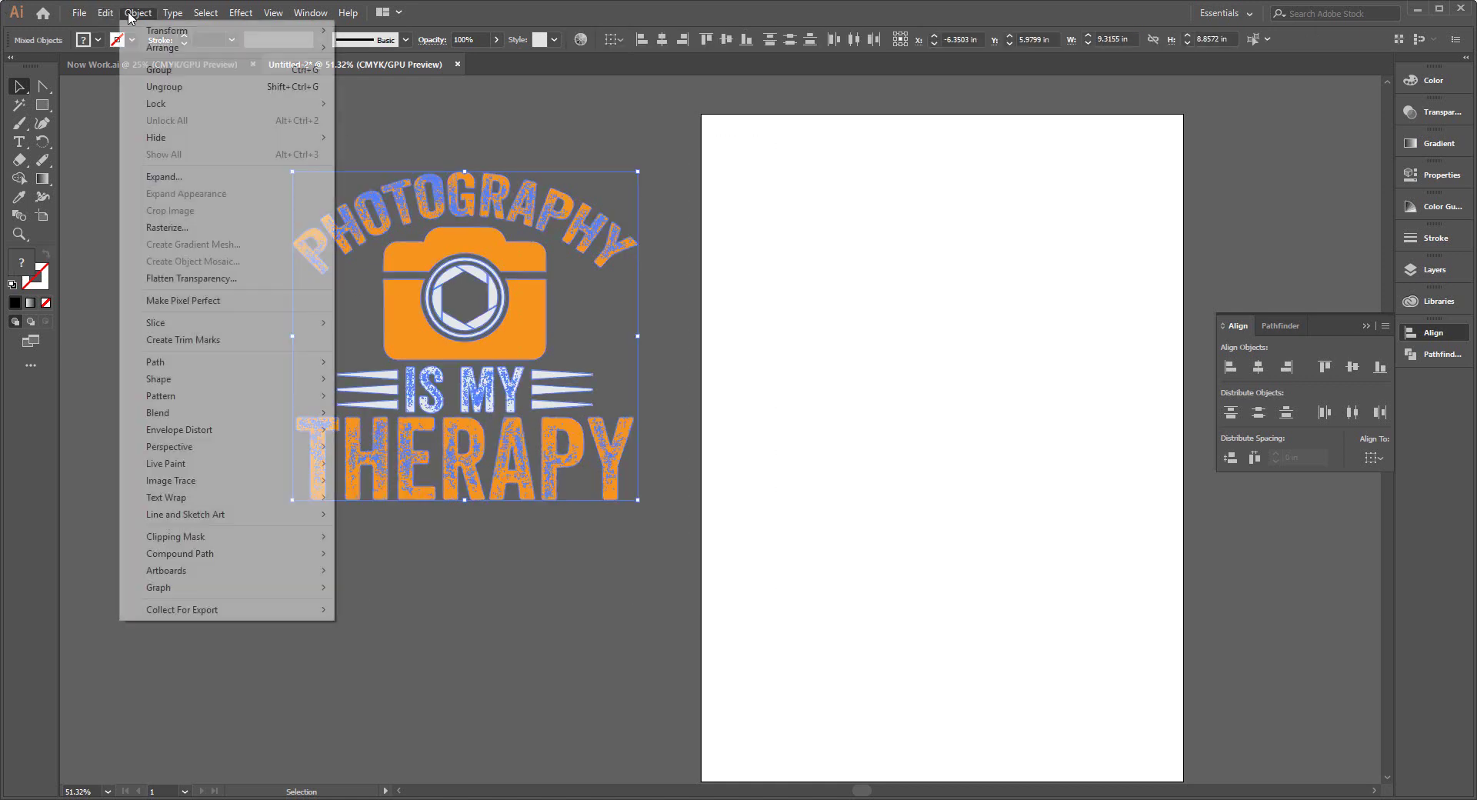
left_click(208, 77)
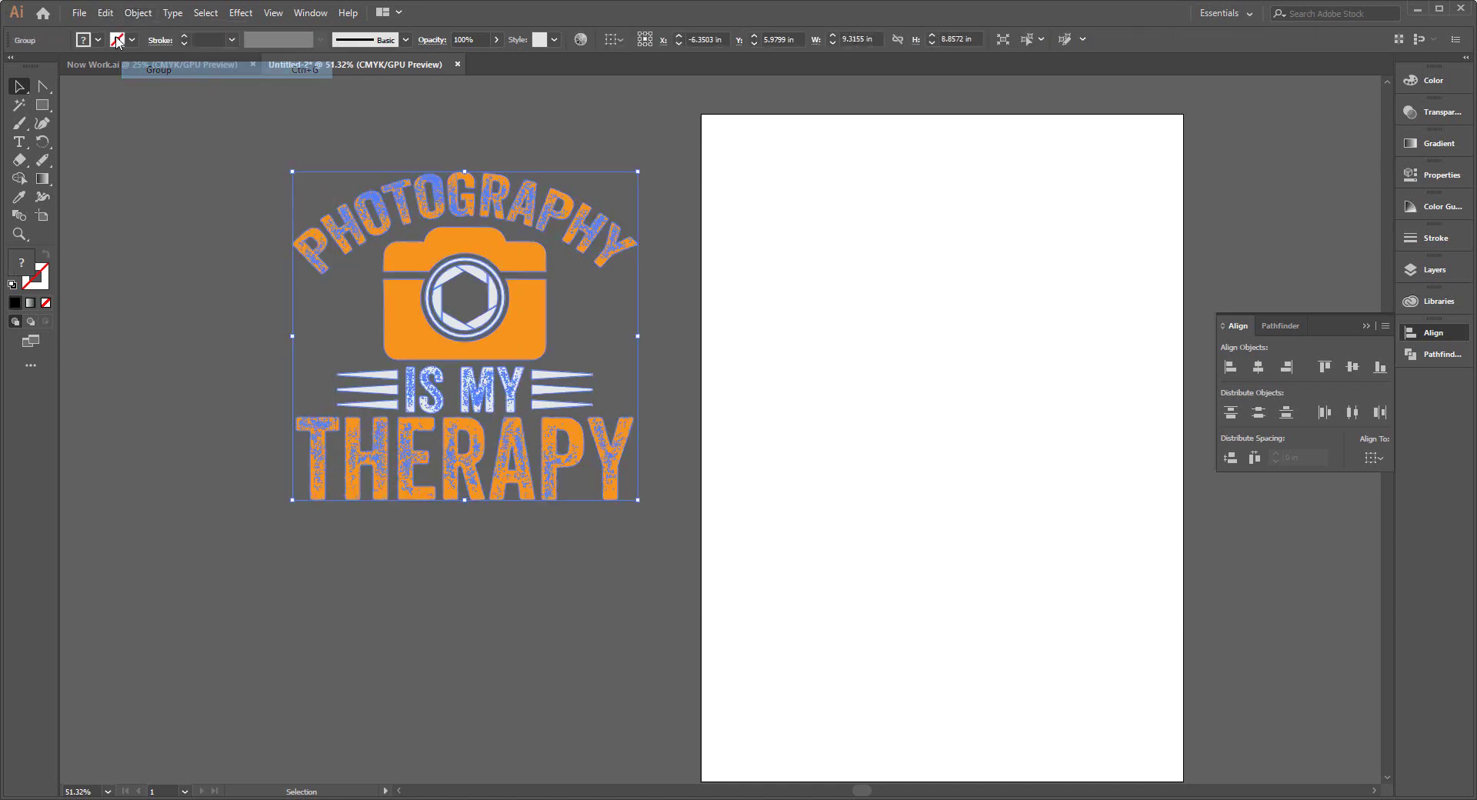
left_click(138, 13)
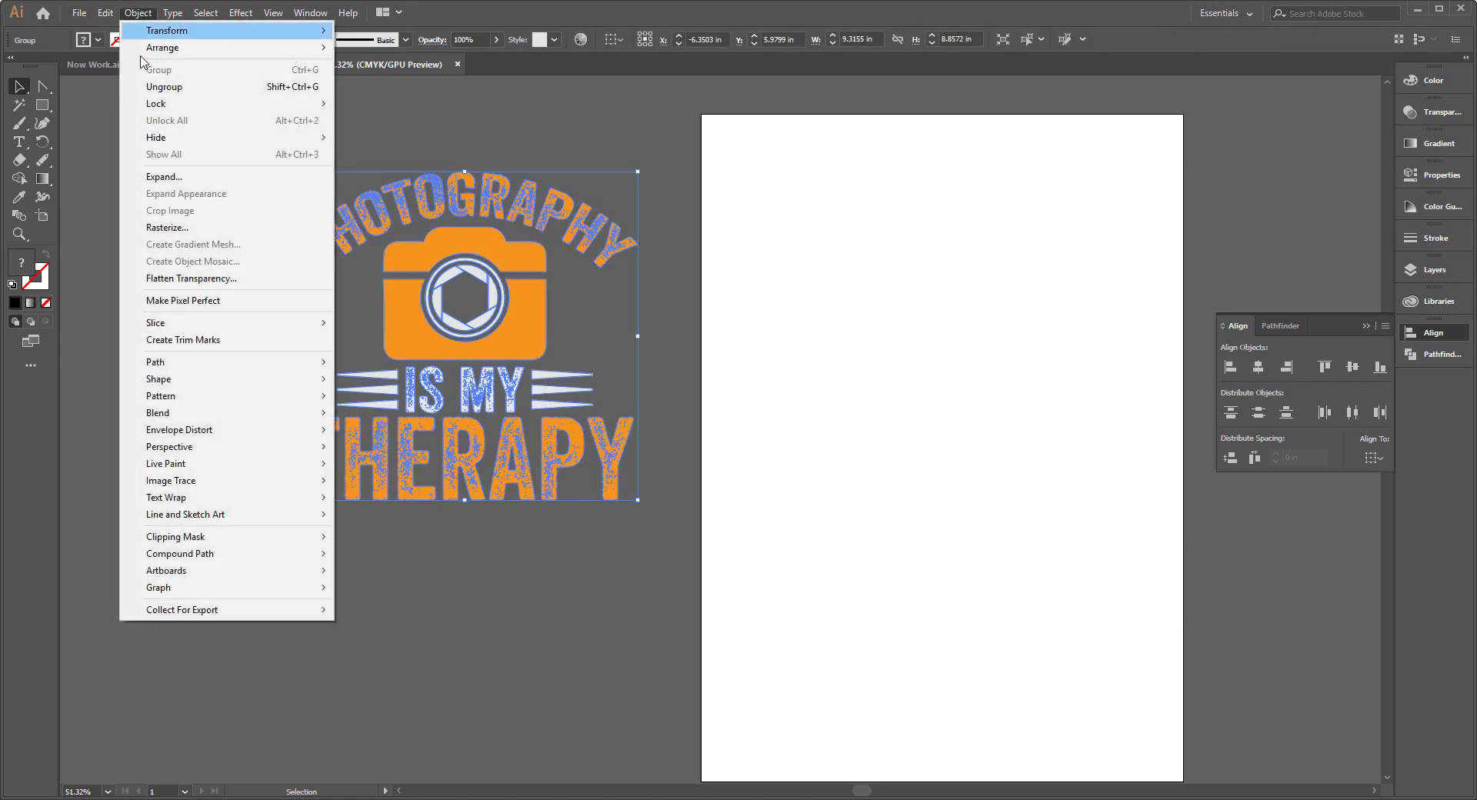
left_click(176, 179)
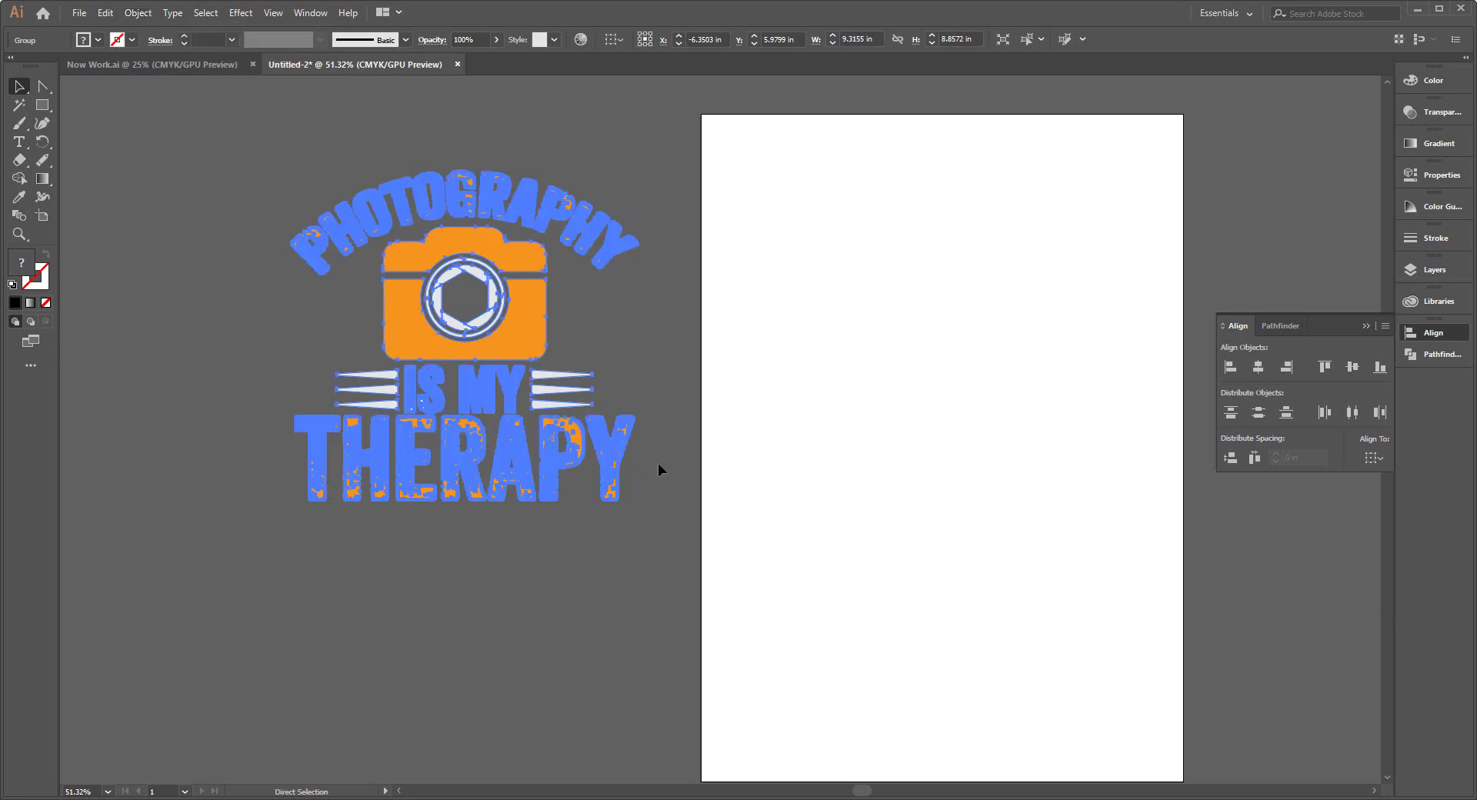
Place the artwork at the artboard's top-left and scale it to about 12.90 × 12.27 in
left_click_drag(517, 321, 925, 264)
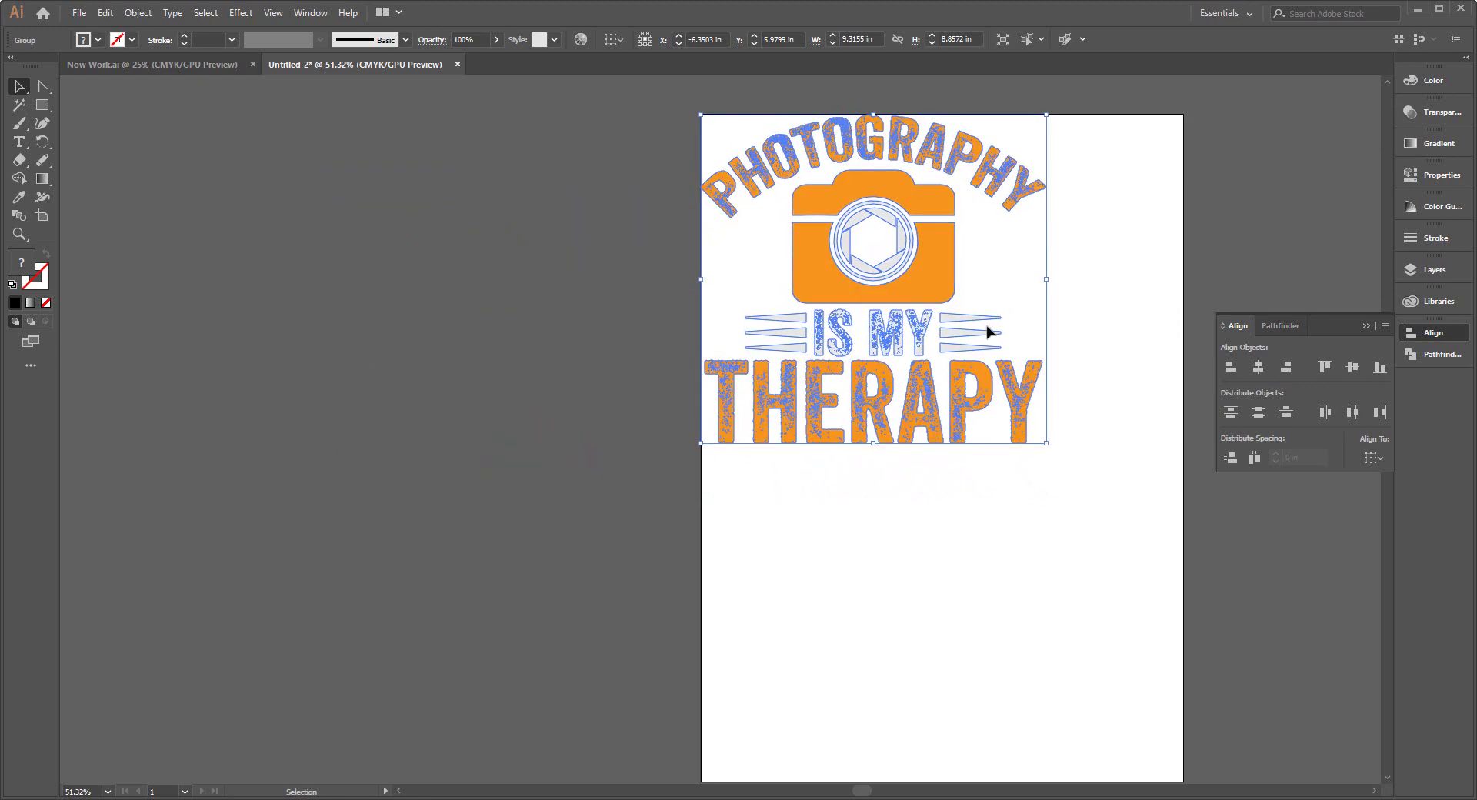
left_click_drag(862, 460, 863, 460)
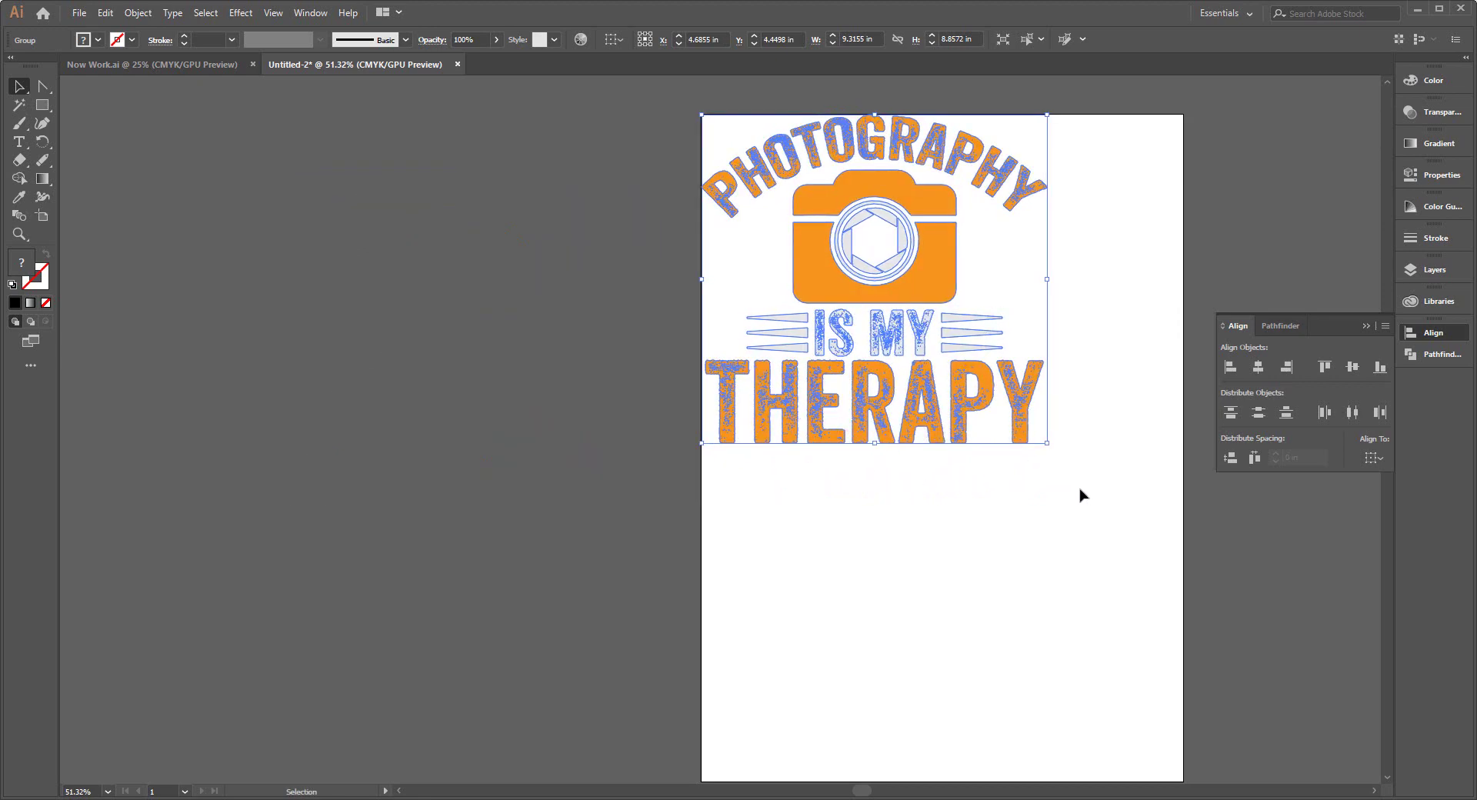
left_click_drag(1047, 443, 1193, 567)
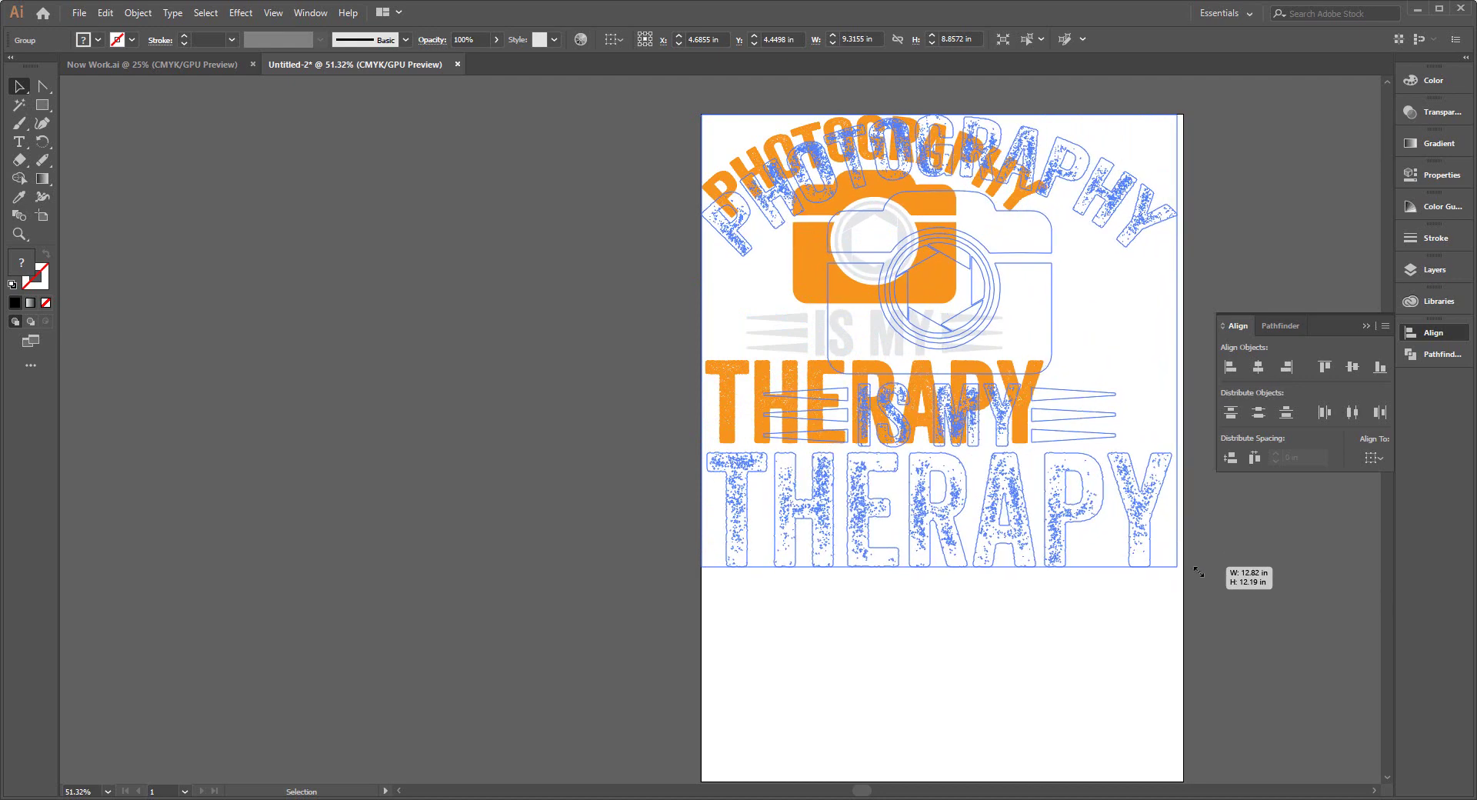
left_click_drag(1192, 567, 1194, 575)
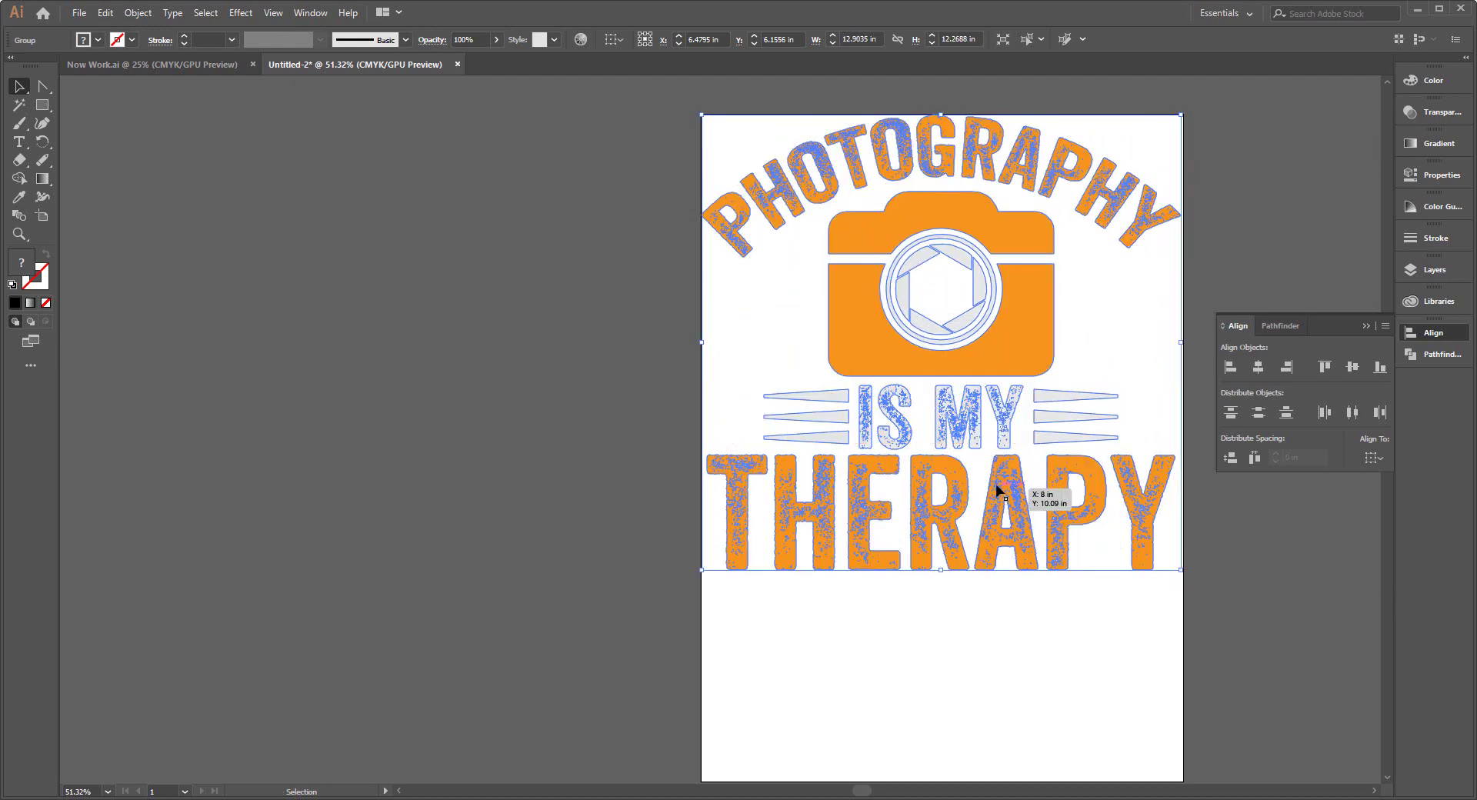
left_click_drag(1024, 473, 1024, 473)
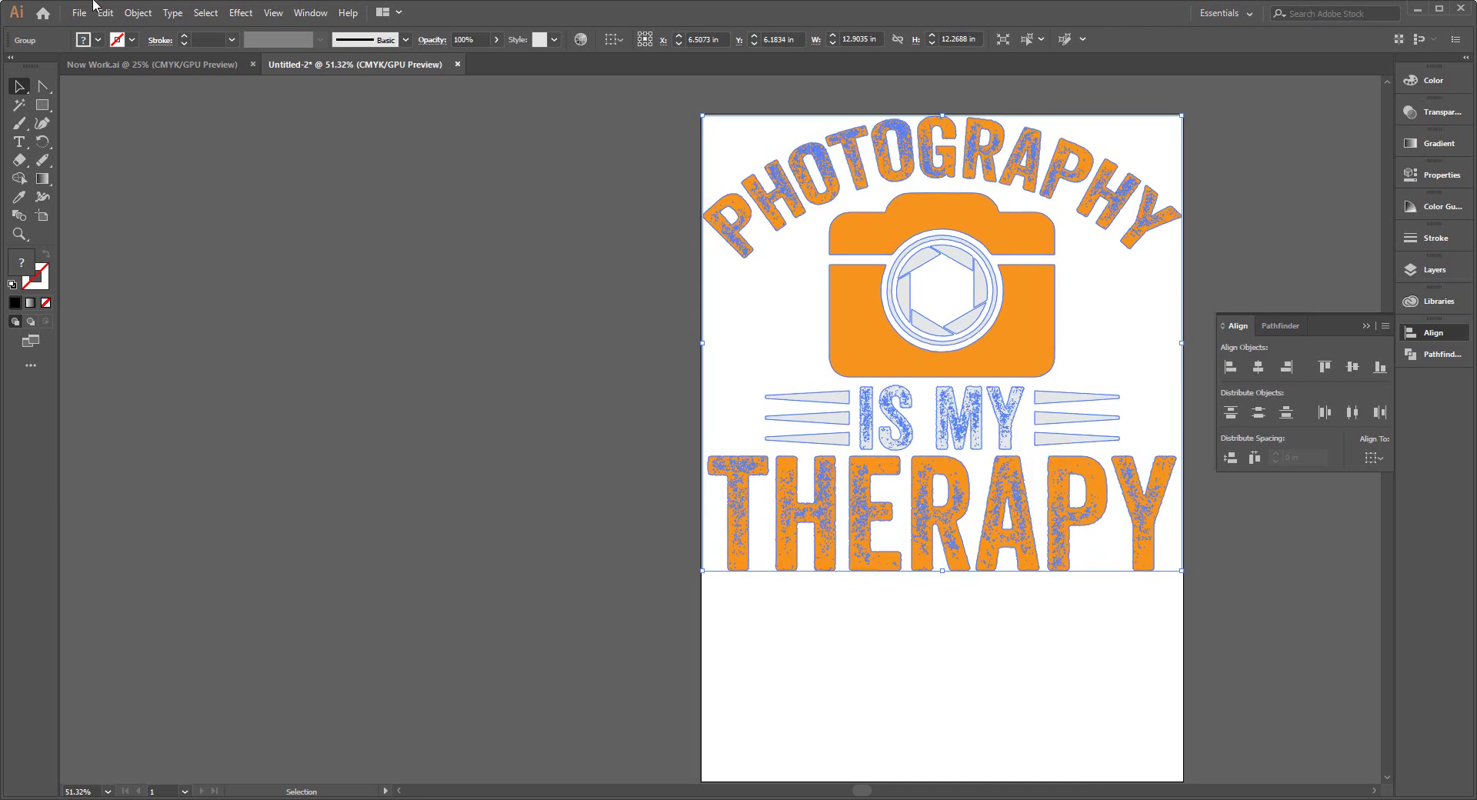
left_click(139, 13)
Save the design as an Illustrator EPS file named Photographer with default EPS options
key("Escape")
left_click(79, 14)
left_click(160, 139)
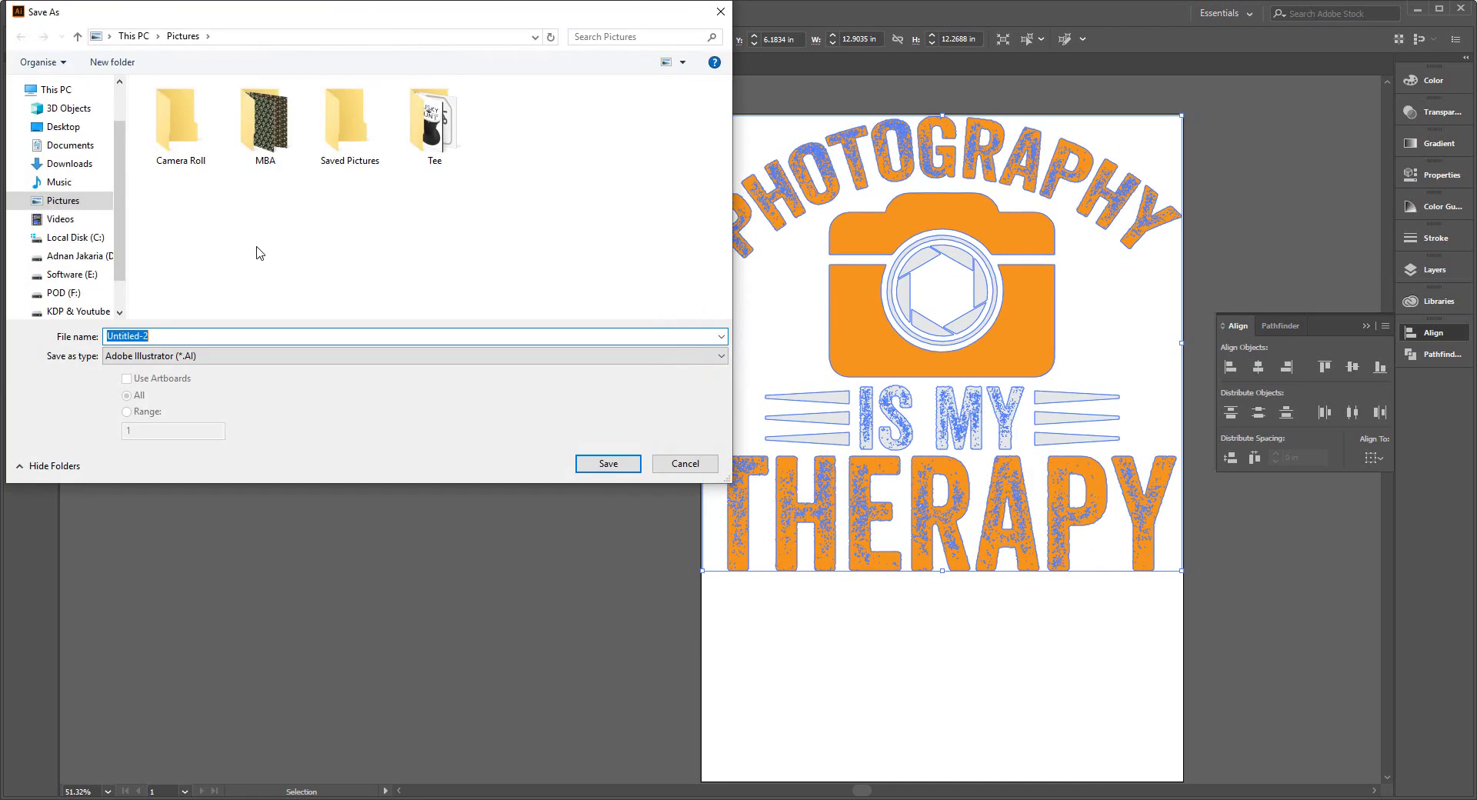
left_click(192, 356)
left_click(193, 377)
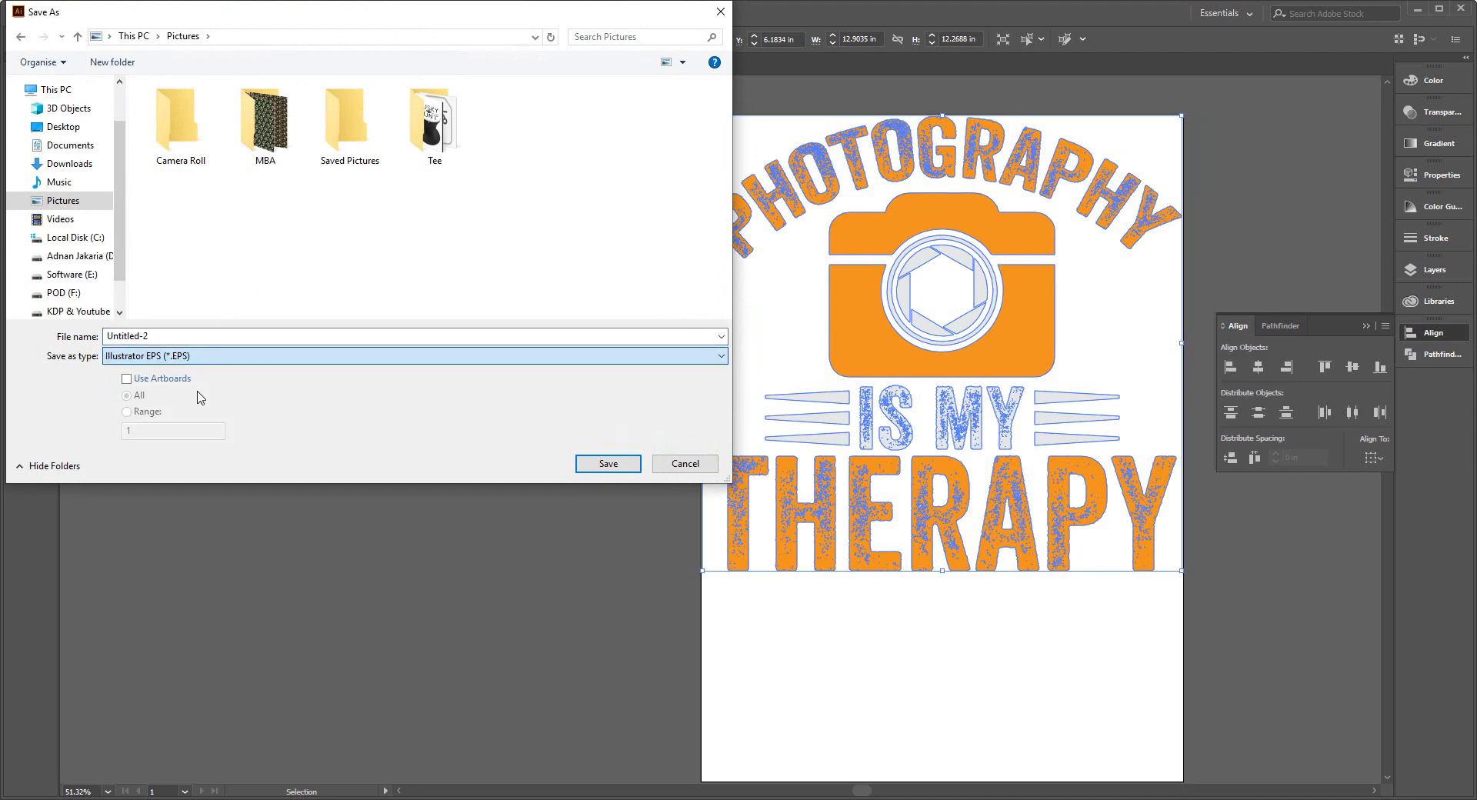
left_click(285, 331)
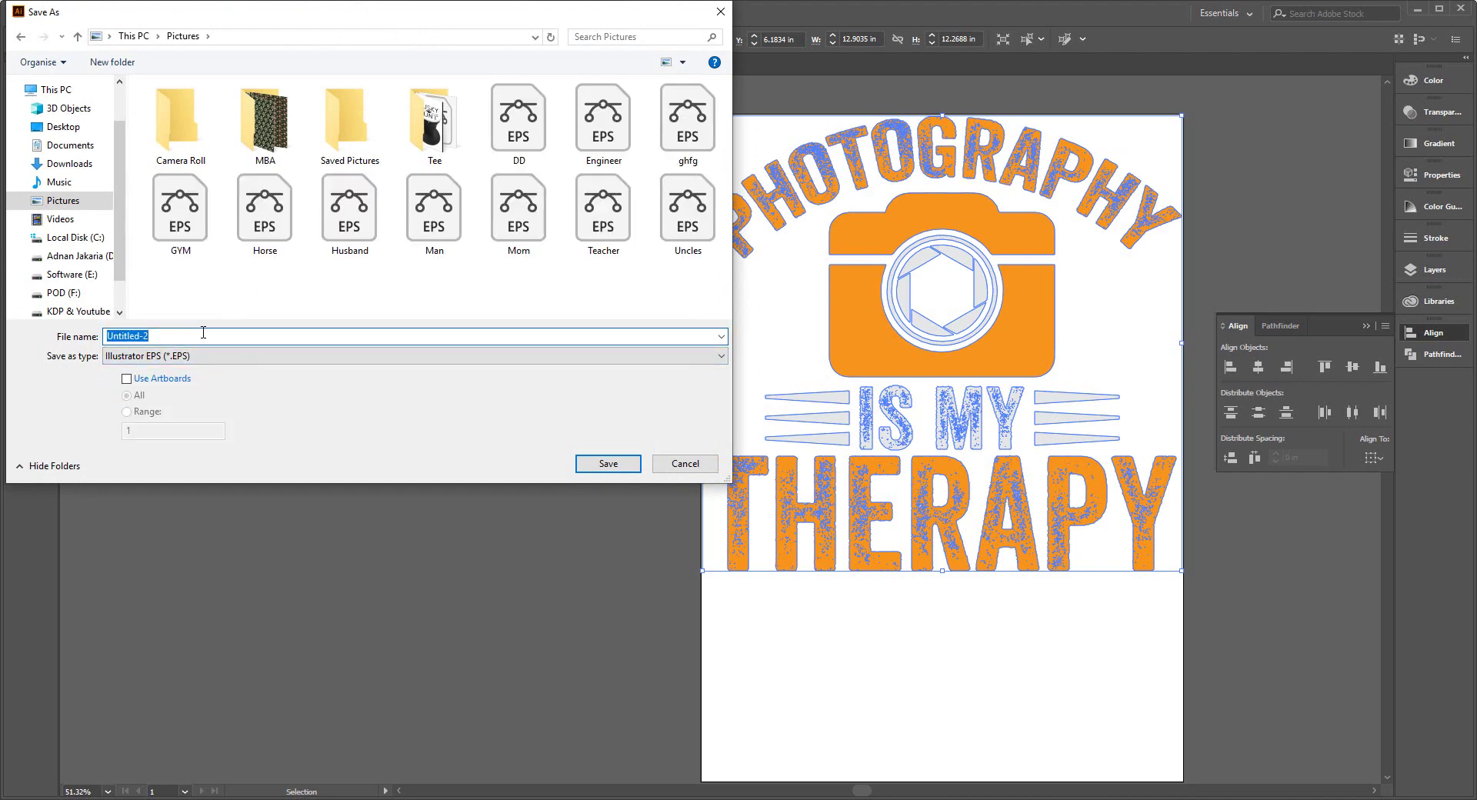
type("P")
type("apher")
key("Return")
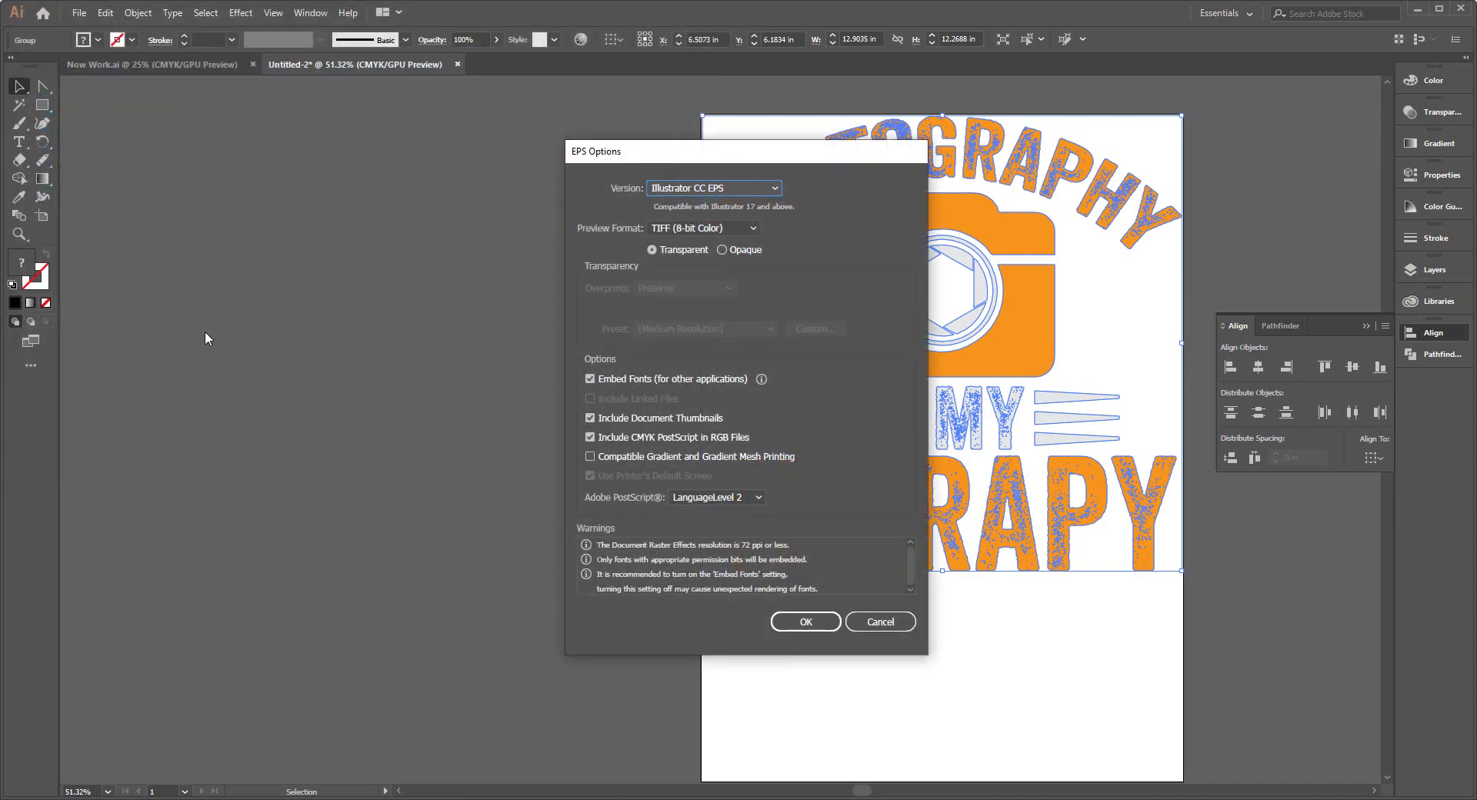
left_click(808, 623)
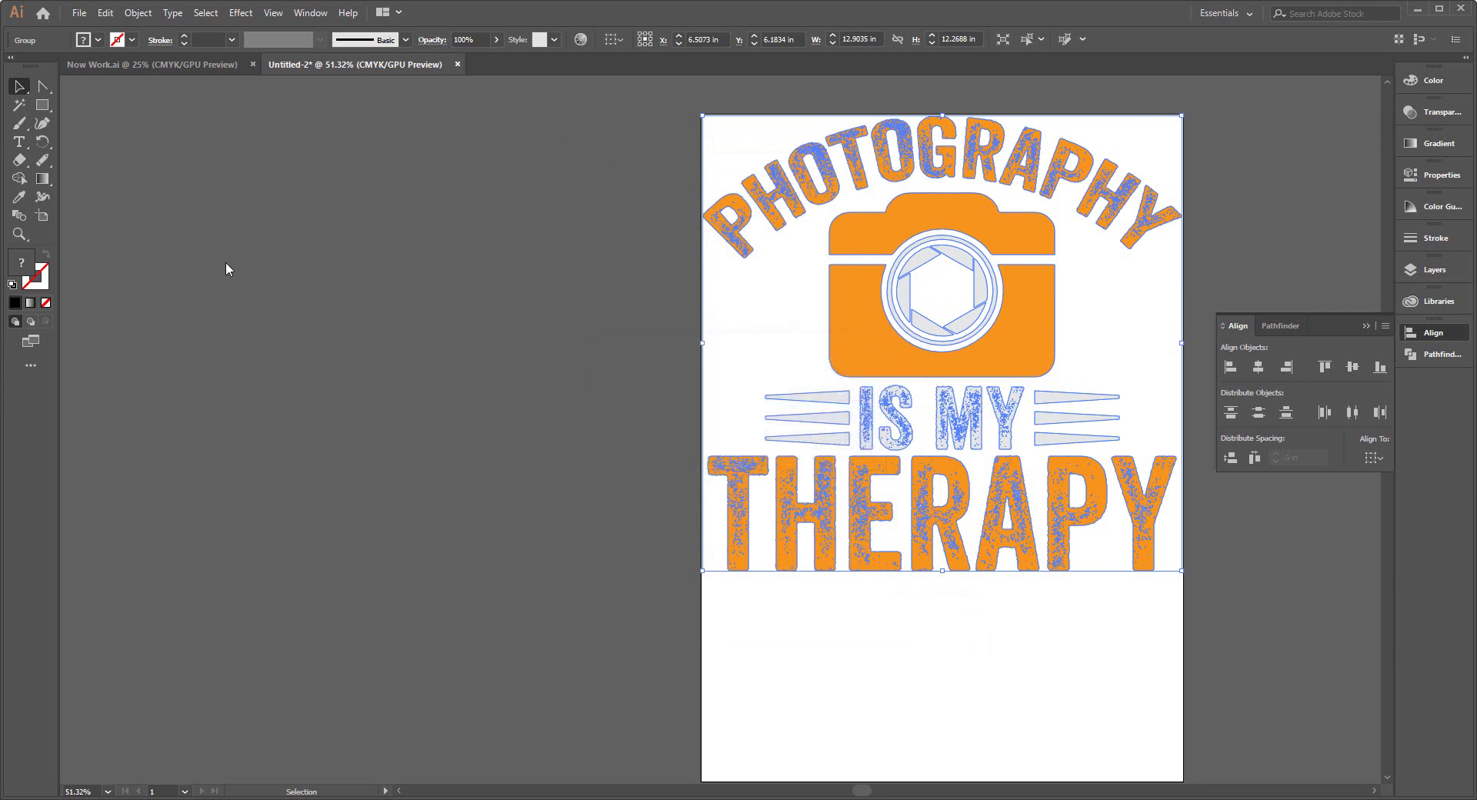
Export Photographer.png at High (300 ppi) resolution with a transparent background
left_click(77, 13)
mouse_move(108, 283)
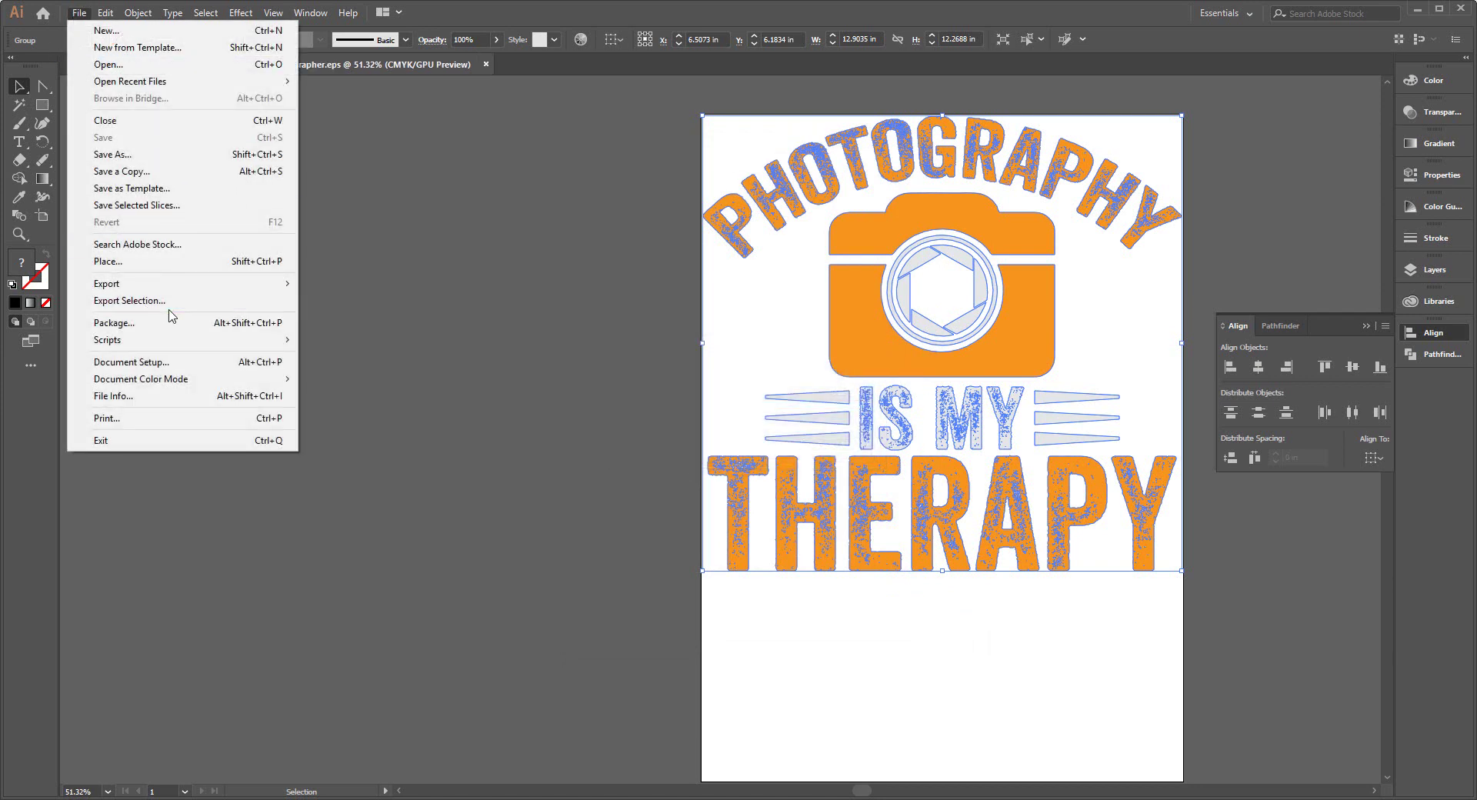
left_click(367, 300)
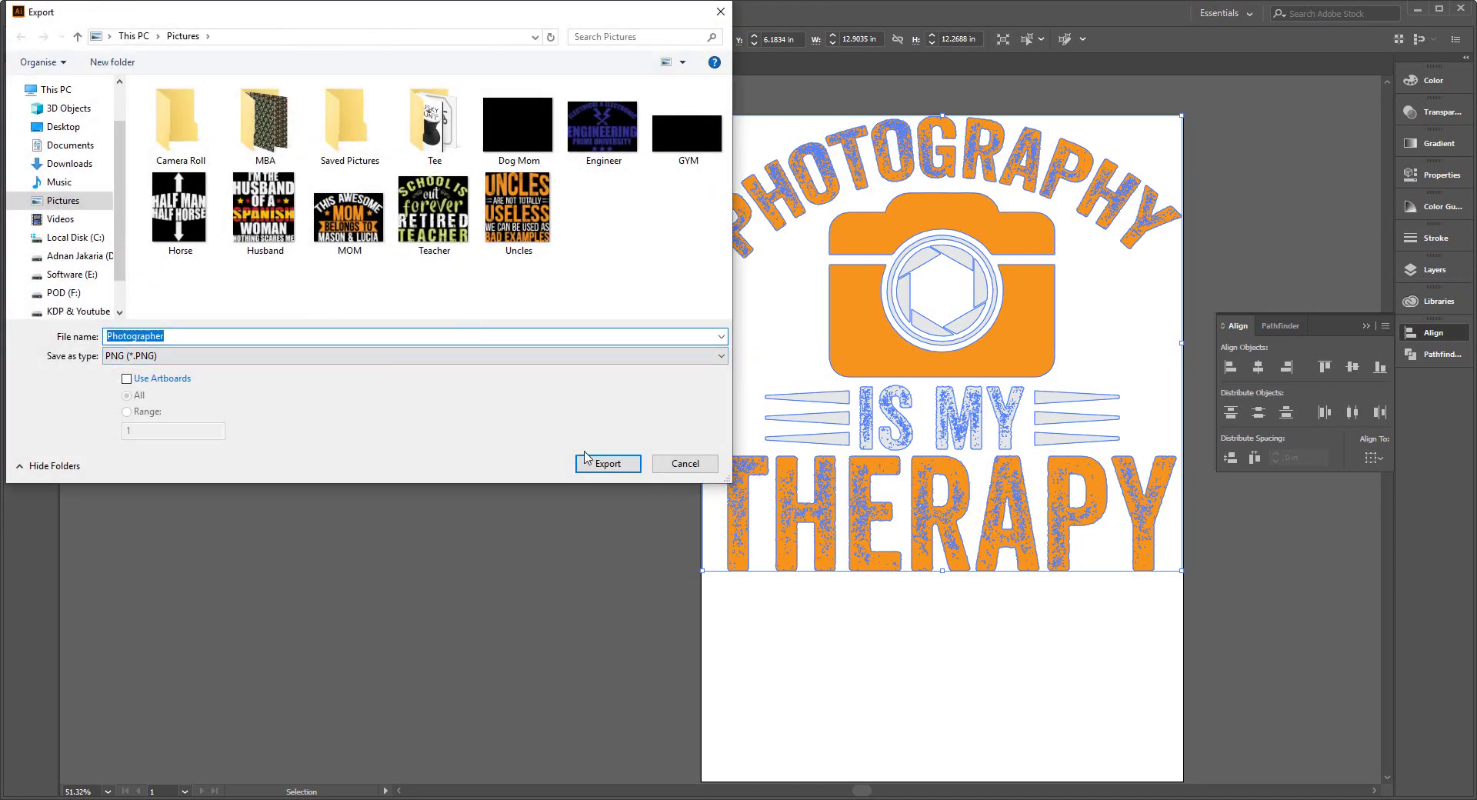
left_click(605, 464)
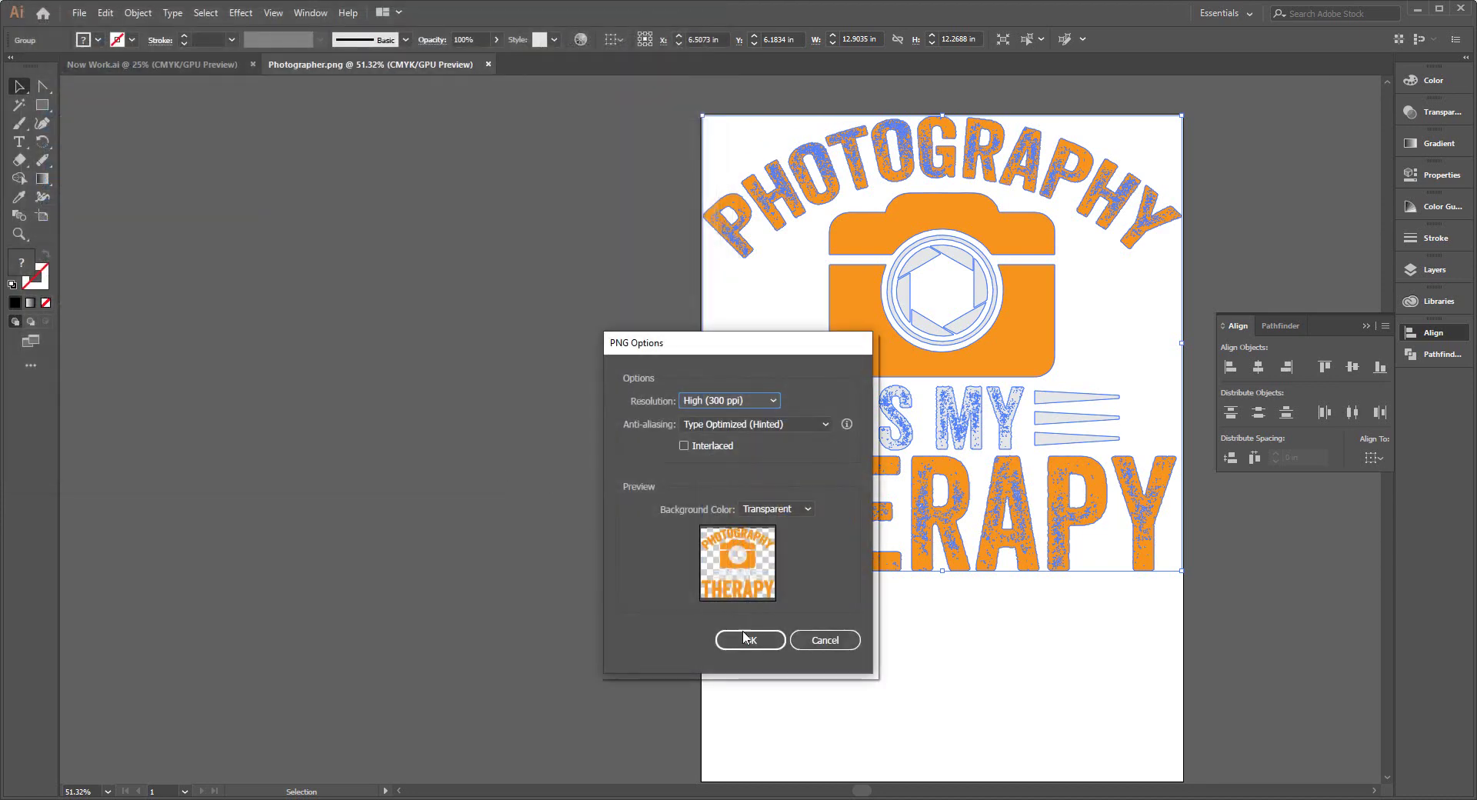
left_click(718, 398)
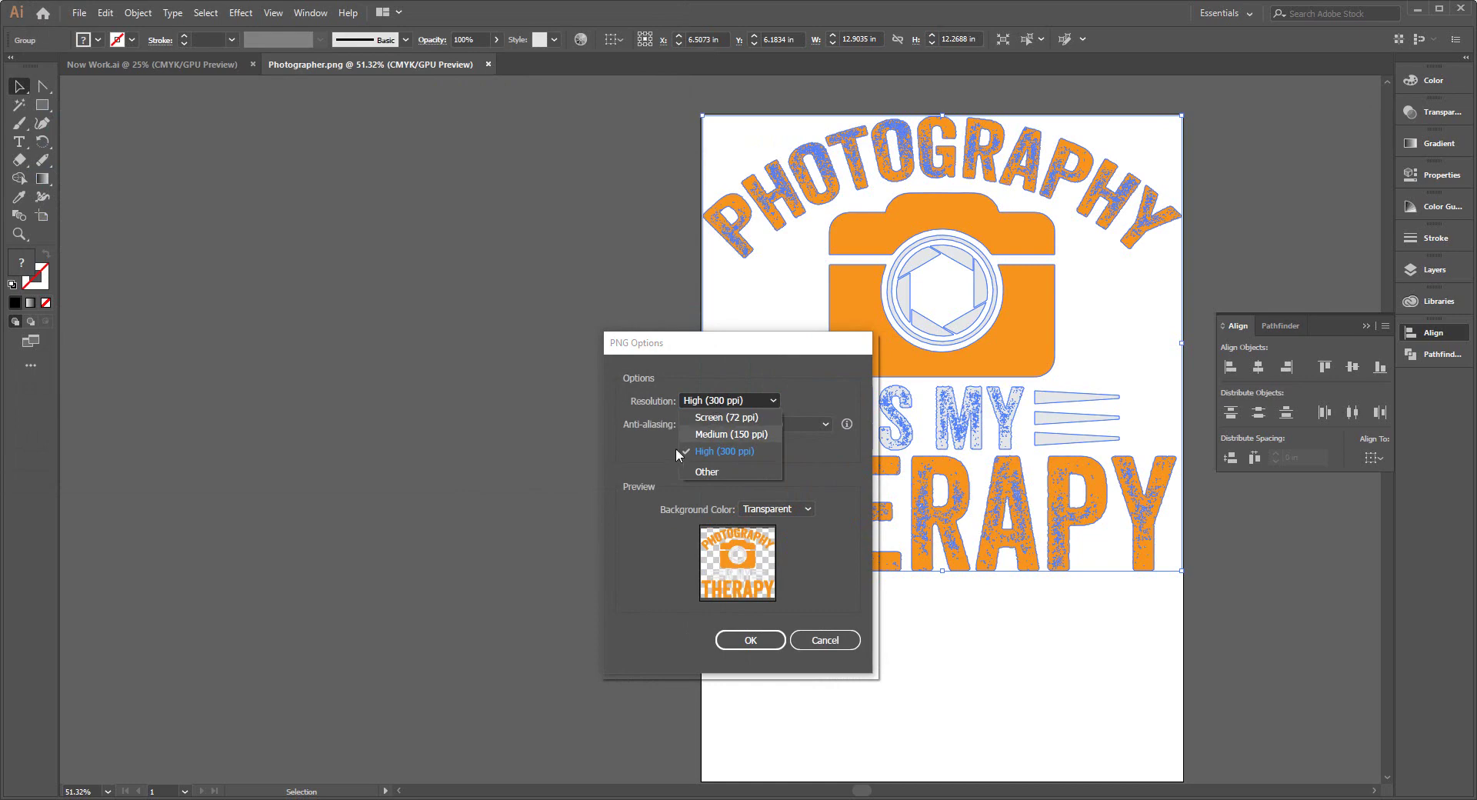
left_click(722, 450)
left_click(750, 640)
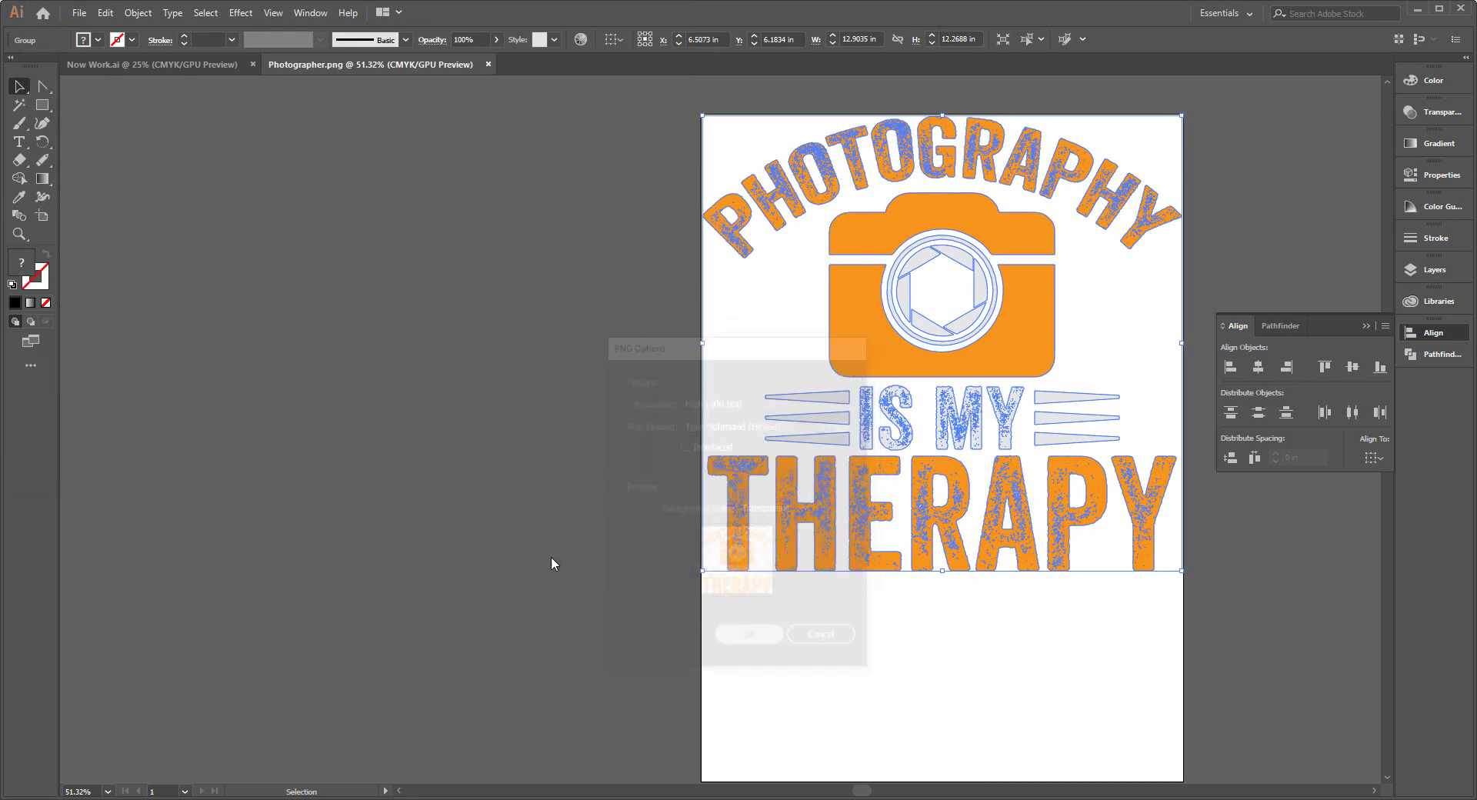